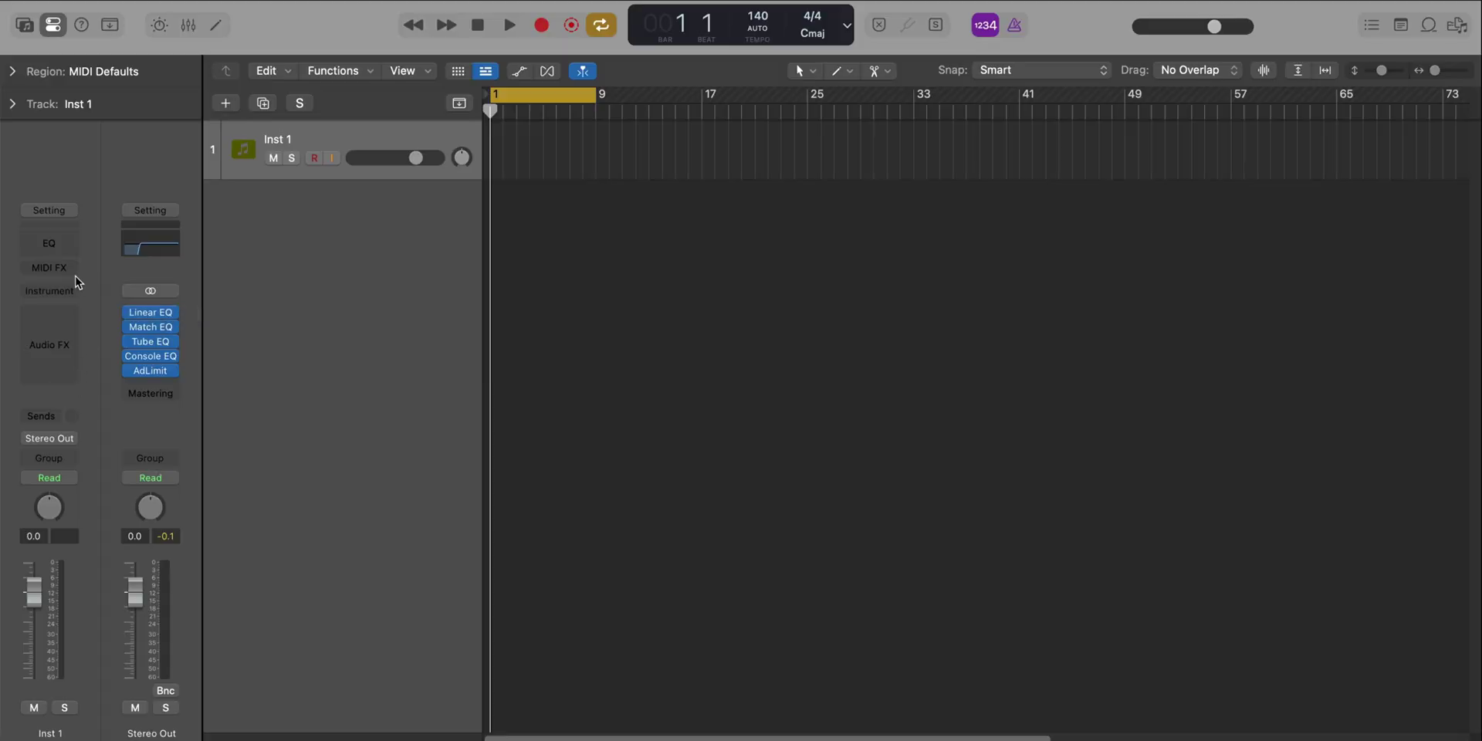
Load the Vintage Mellotron instrument on the Inst 1 track and reposition its plug-in window.
click(75, 285)
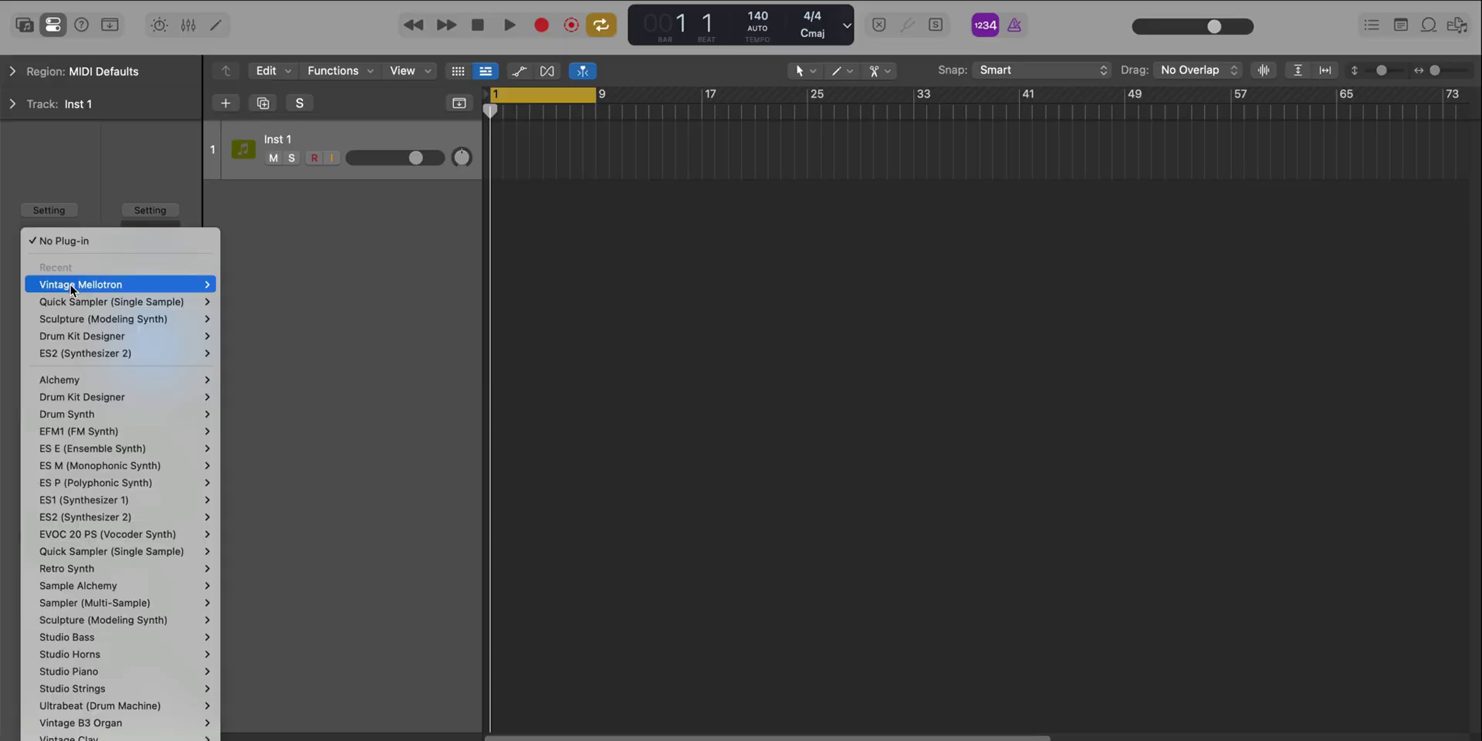
click(122, 285)
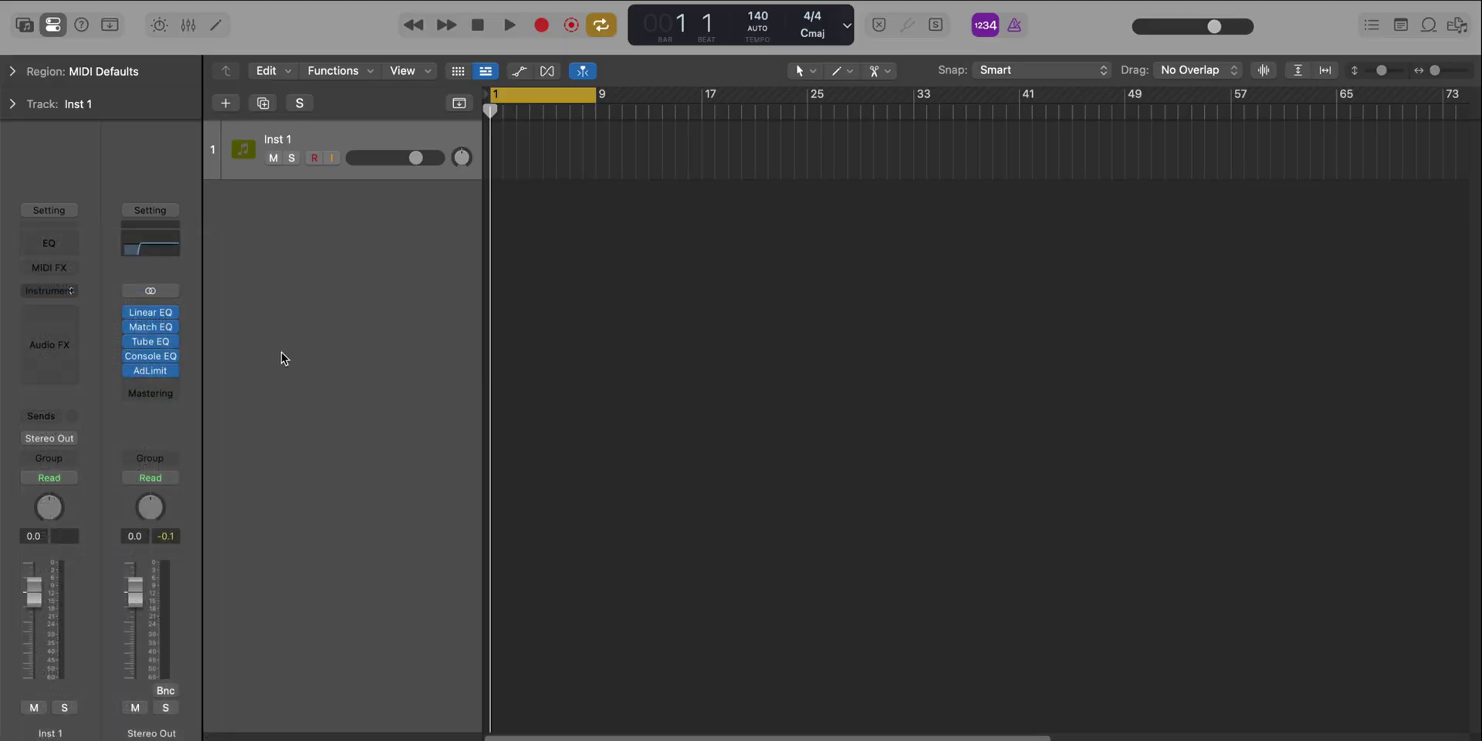
drag(848, 252, 832, 143)
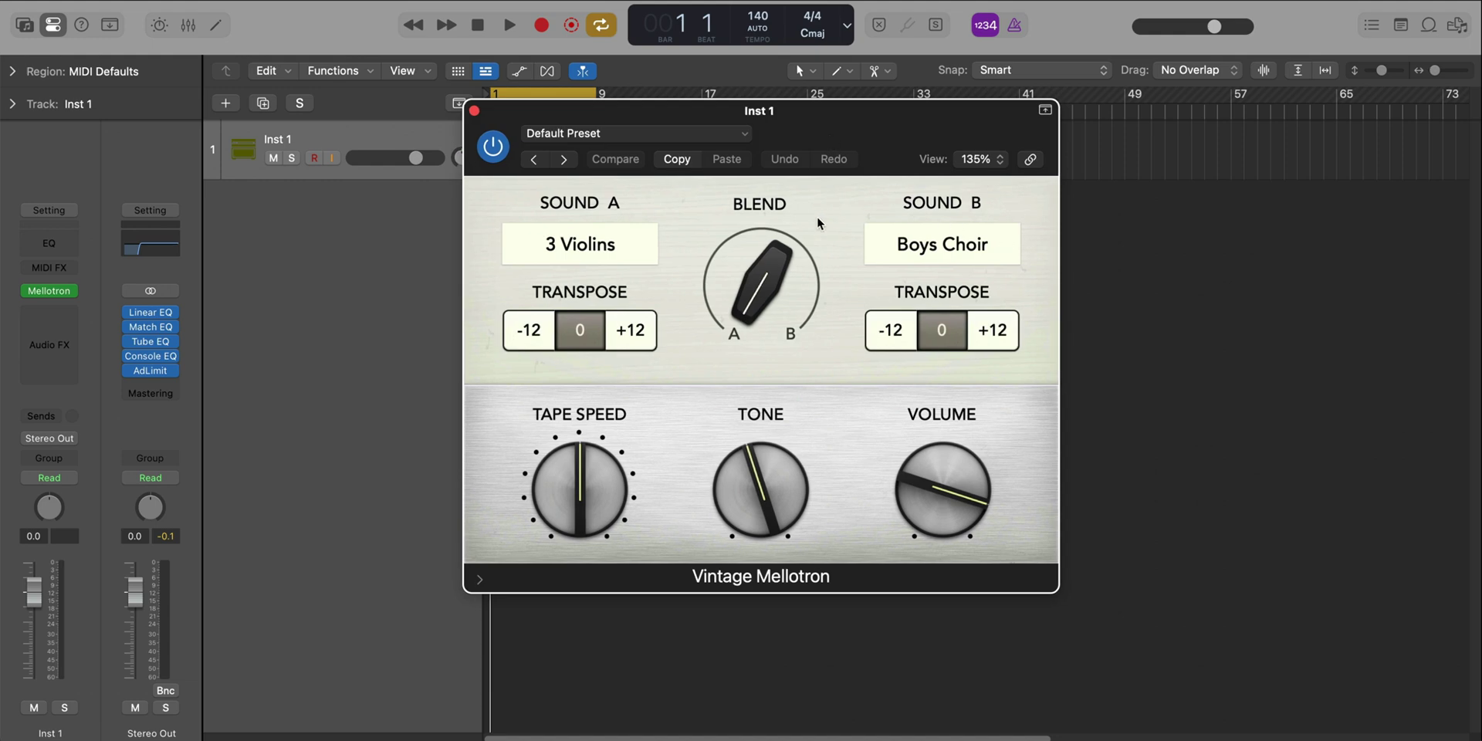
Set the Mellotron's Sound B to Brass and turn the Blend knob partway from A toward B.
click(942, 253)
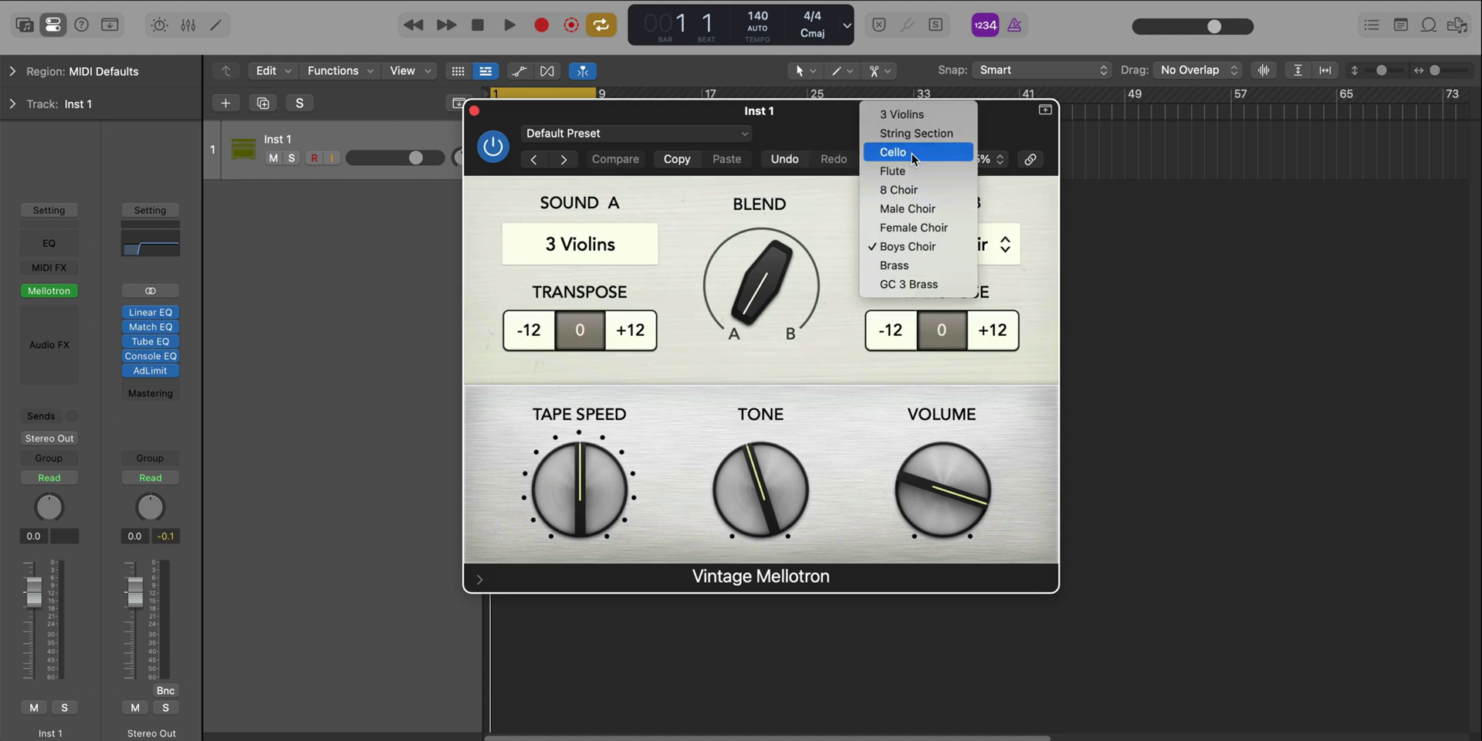
click(900, 265)
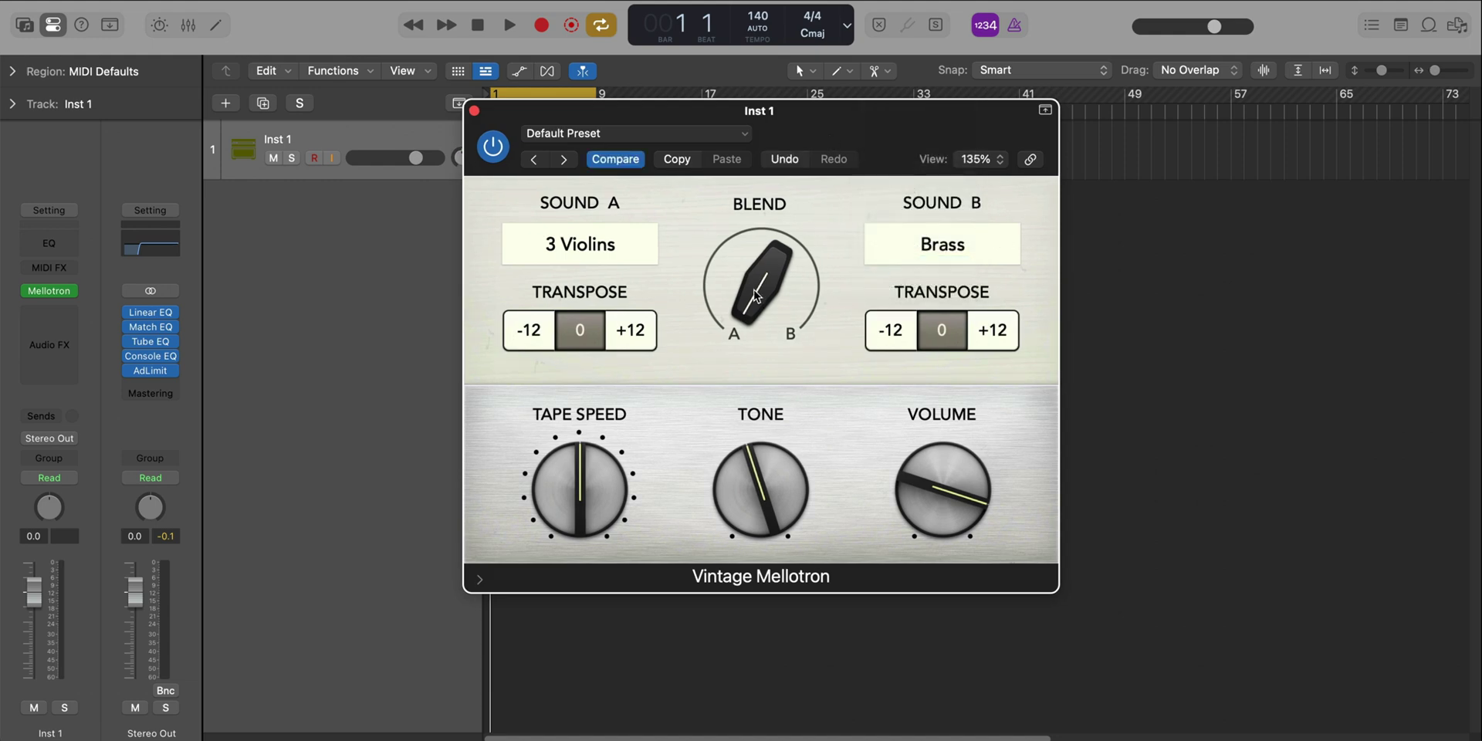
drag(757, 262, 741, 231)
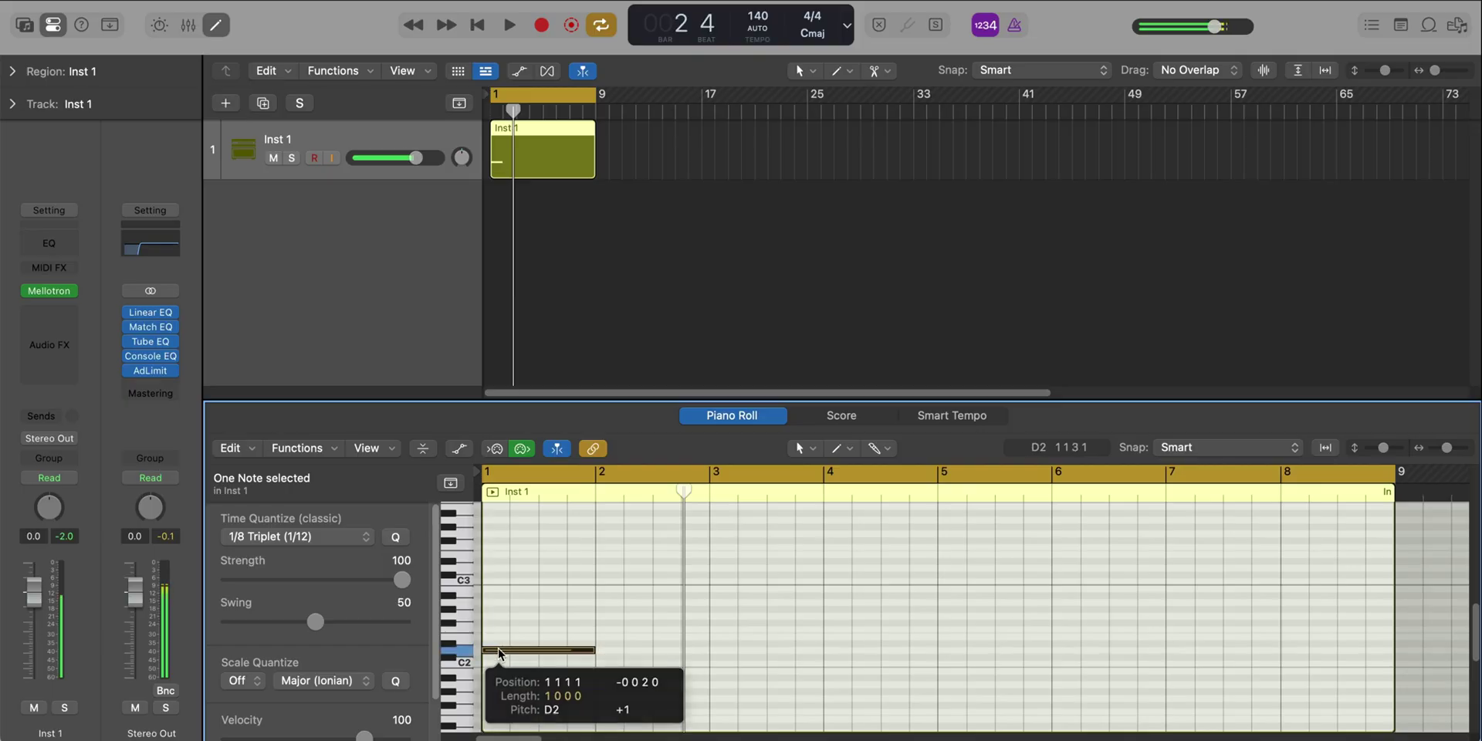
Build a B minor chord in bar 1 from D2, F#2 and B2, select all its notes and audition it.
drag(498, 633, 499, 591)
click(534, 565)
key(super+a)
key(space)
key(space)
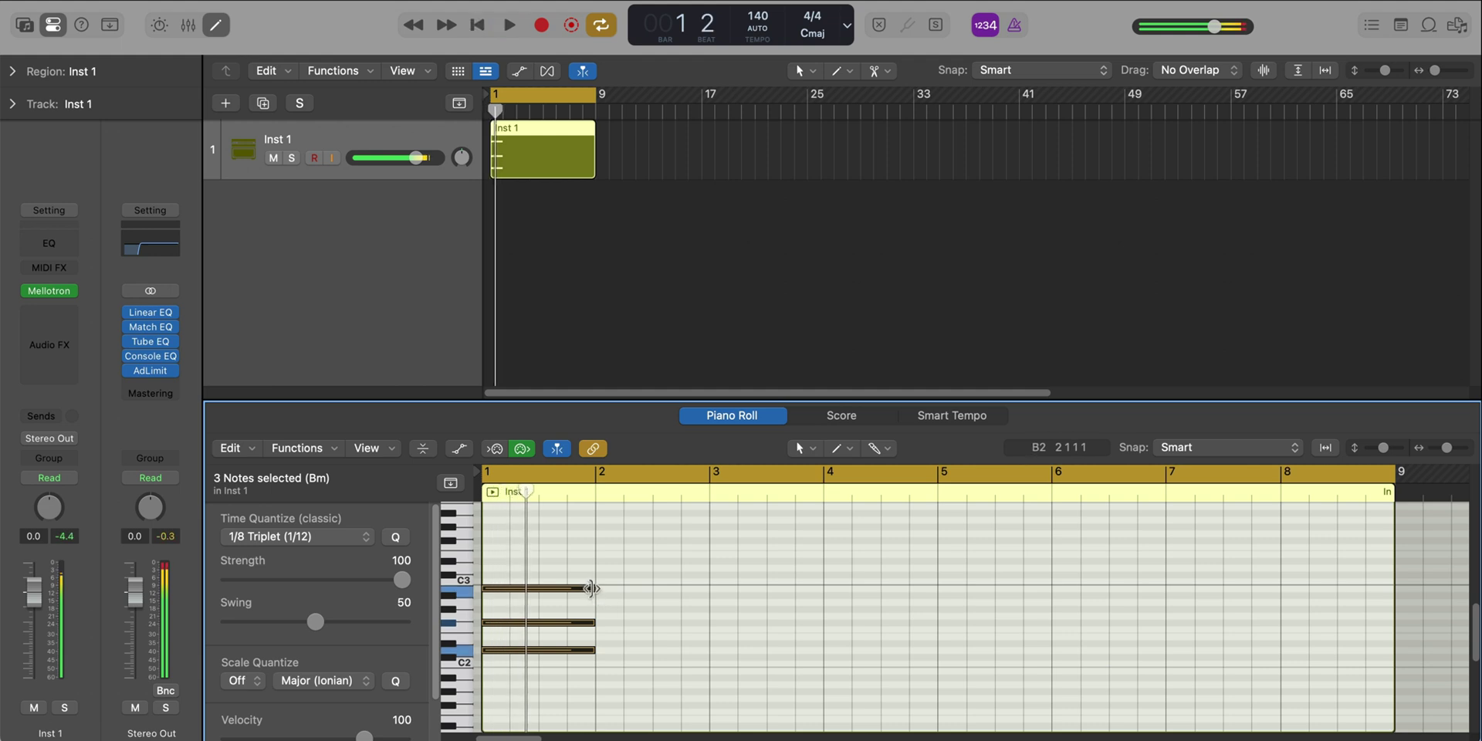
Lengthen the chord to two bars and repeat it three times to fill the eight-bar region.
drag(591, 588, 709, 588)
key(space)
drag(719, 693, 645, 569)
key(super+r)
key(super+r)
key(super+r)
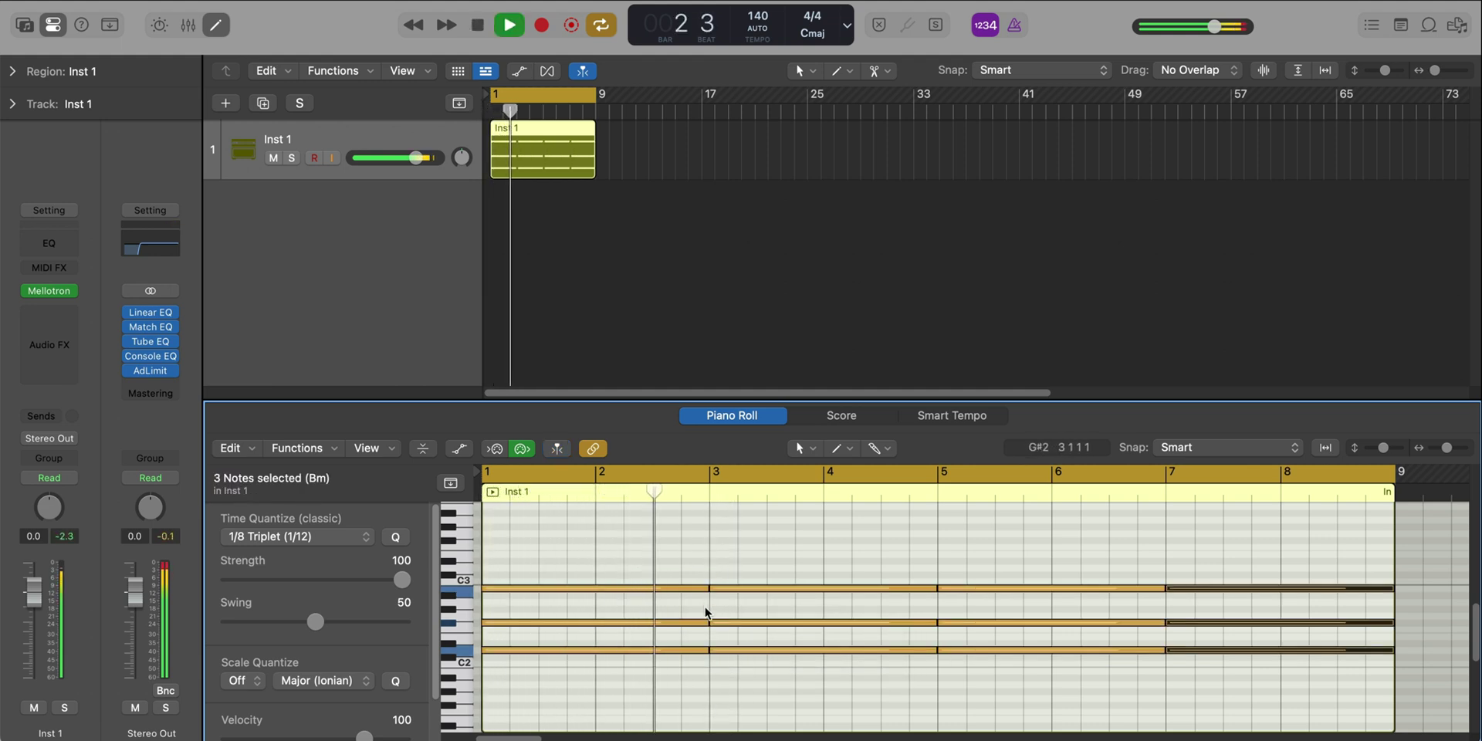
Select all the chord notes and set their velocity to 81.
key(super+a)
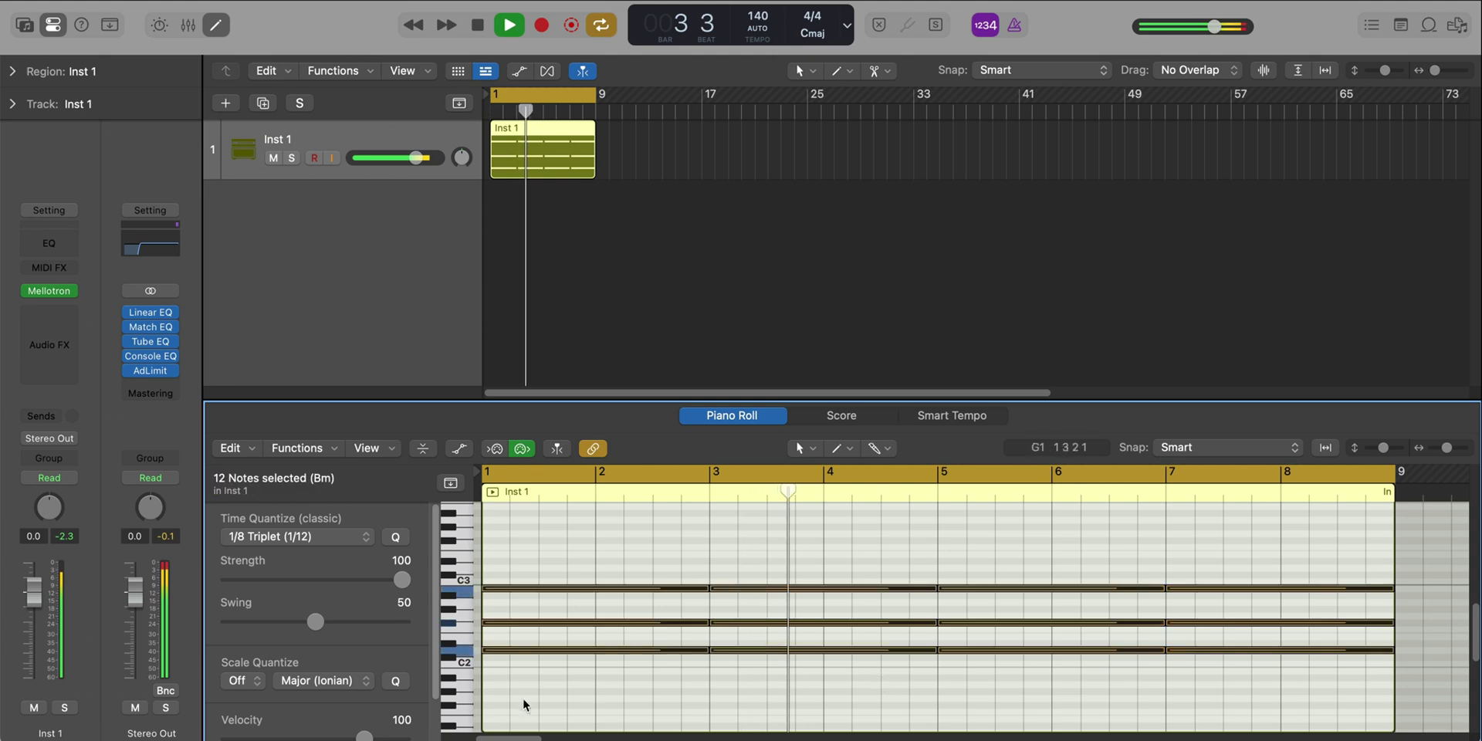
drag(364, 737, 337, 737)
key(space)
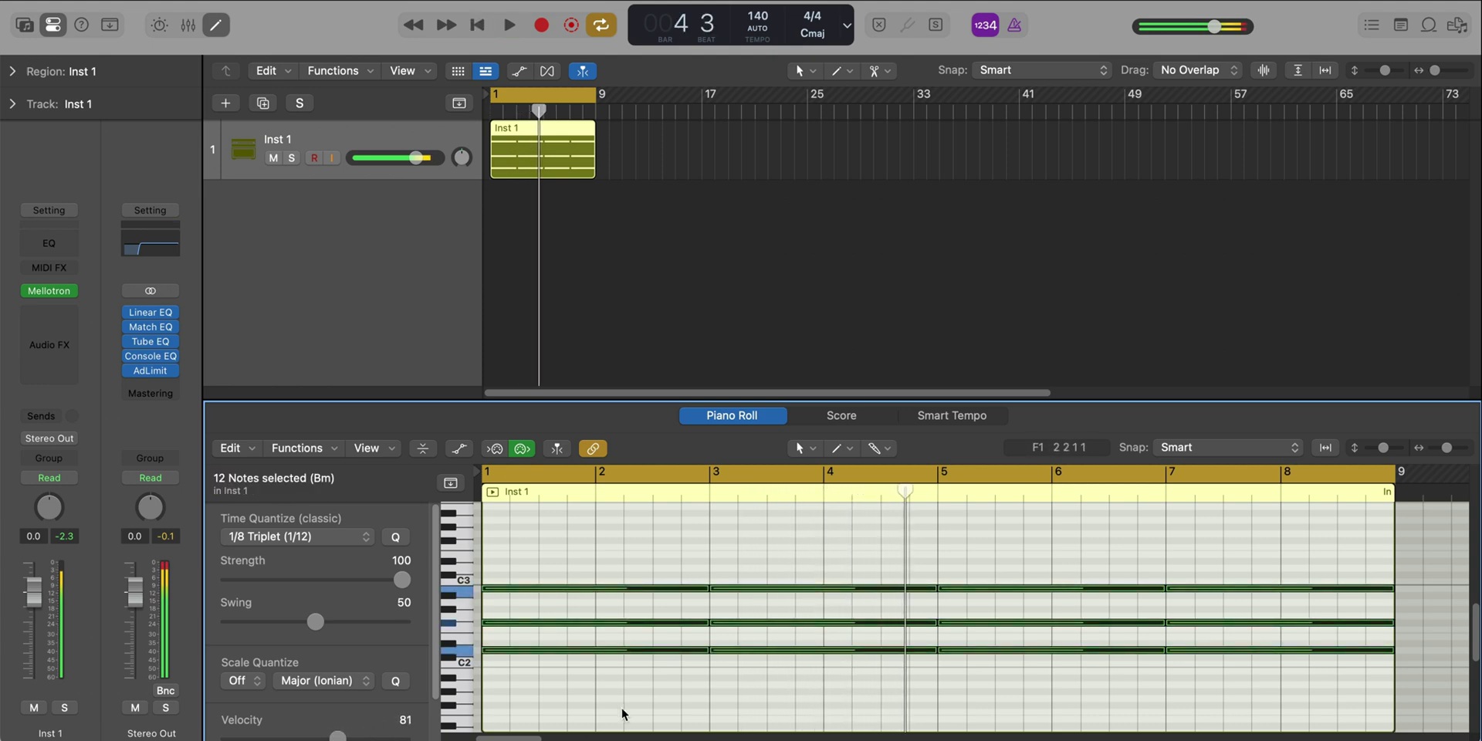
Shorten the ends of all the chord notes slightly to leave small gaps between chords, and play the result.
drag(1311, 695, 695, 534)
scroll(717, 589, up, 1)
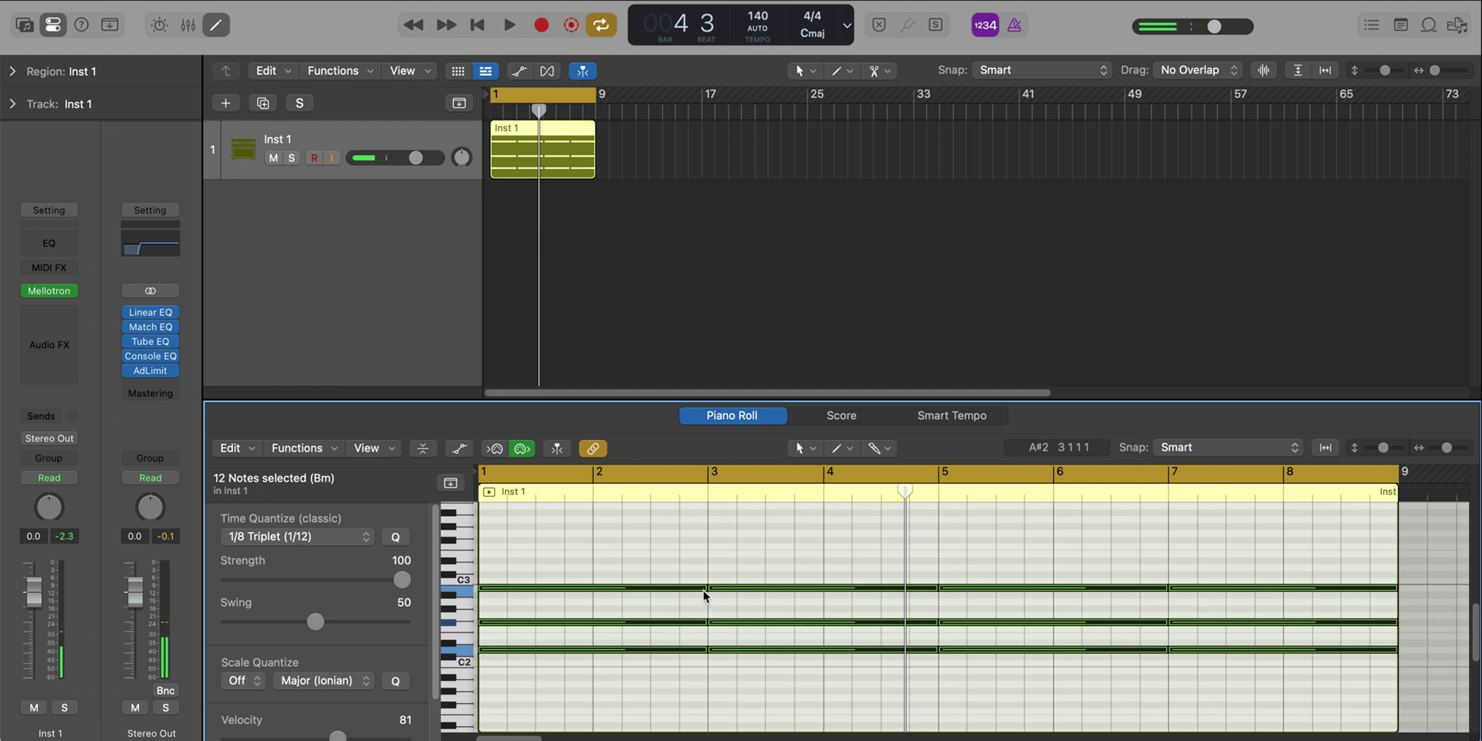
drag(704, 595, 697, 592)
key(space)
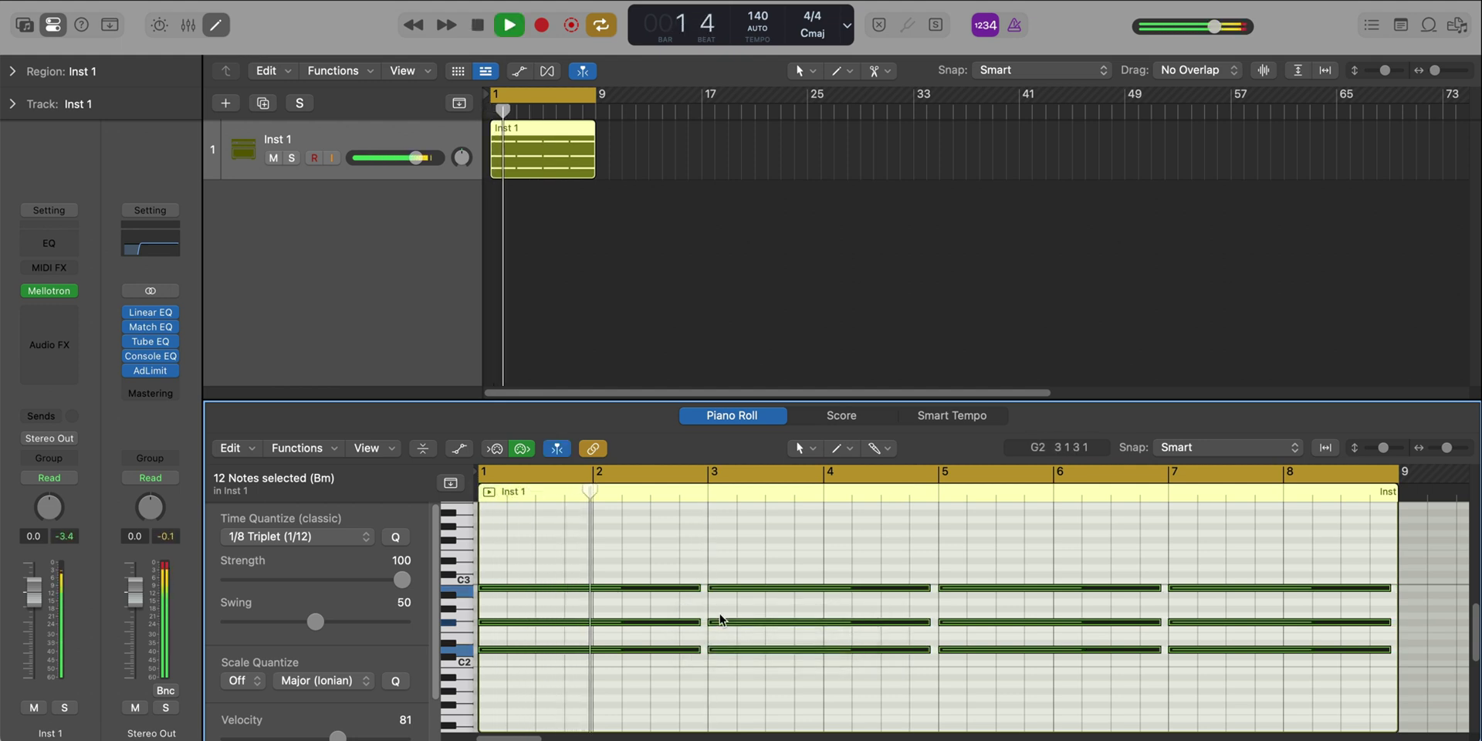
click(738, 716)
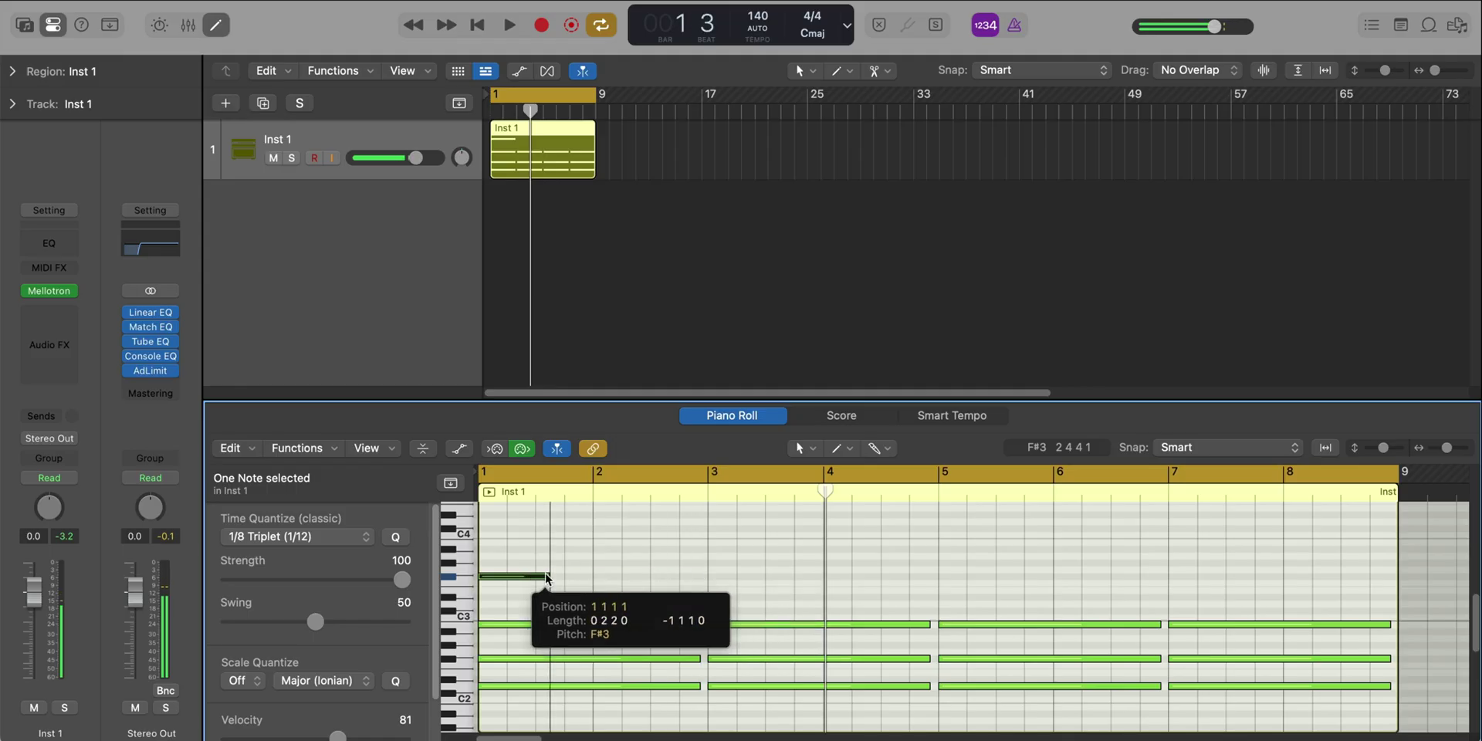
Draw a melody above the chords: F#3 through bar 1, then half-bar G3 and A3 notes in bar 2, and audition it.
drag(541, 581, 590, 581)
click(596, 570)
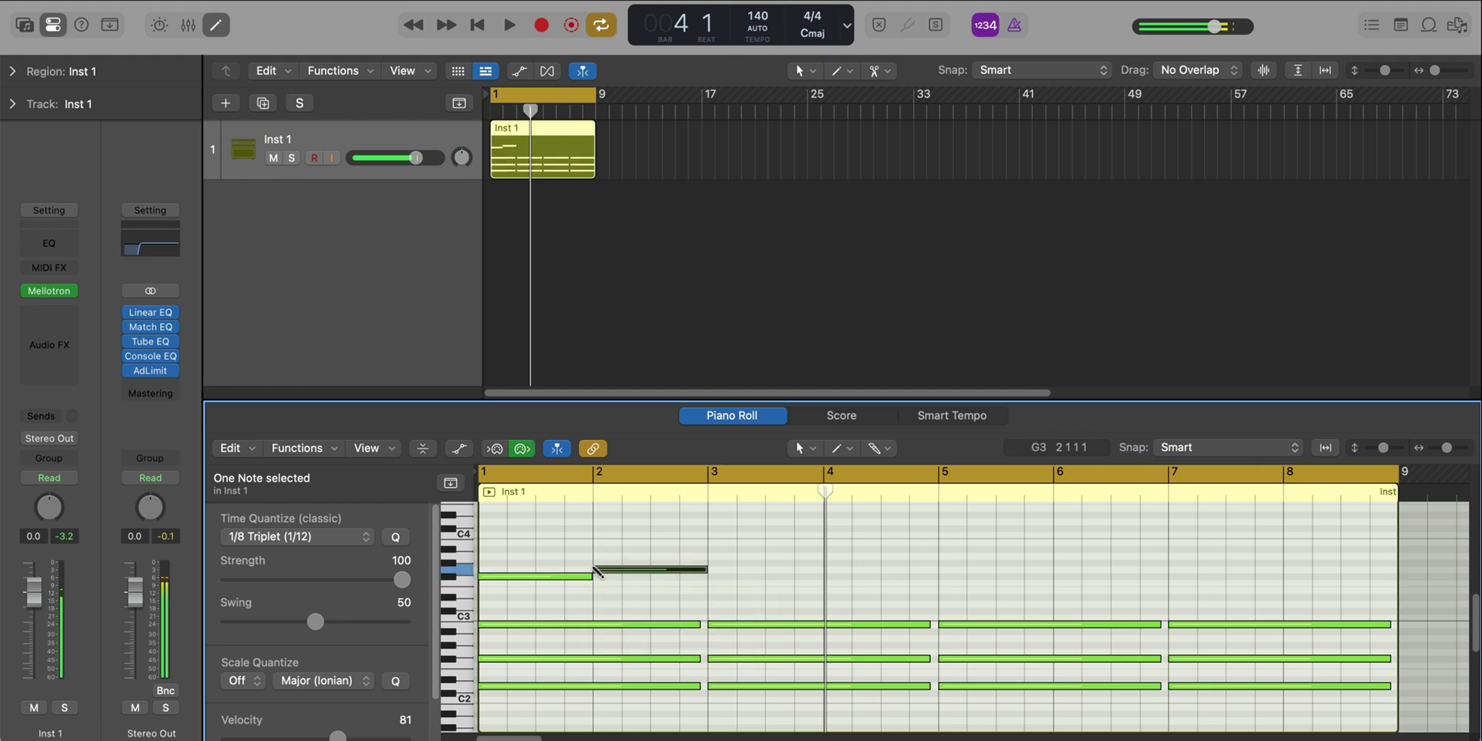
drag(706, 569, 651, 575)
click(653, 554)
key(space)
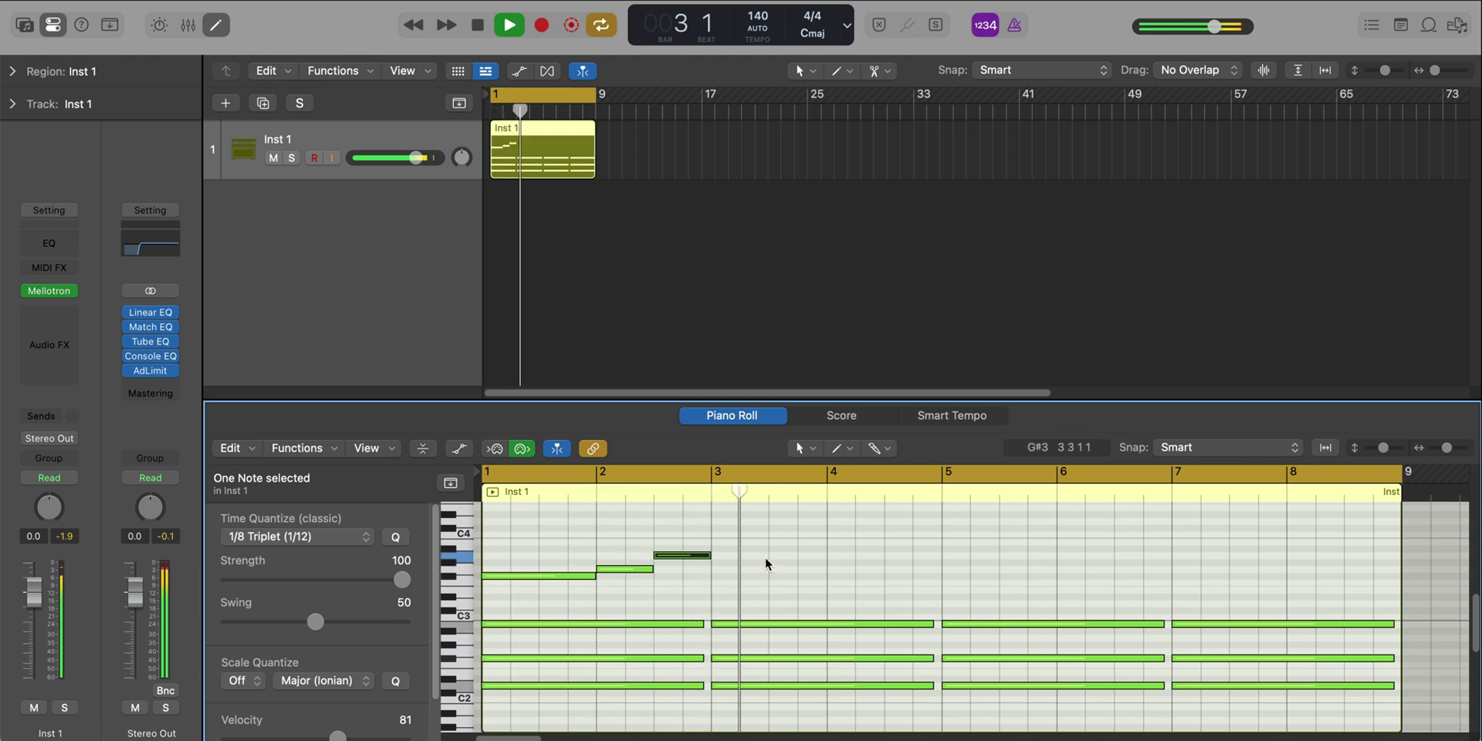
key(space)
Set the three melody notes' velocity to 105 and shorten their ends slightly, then listen back.
drag(759, 596, 558, 540)
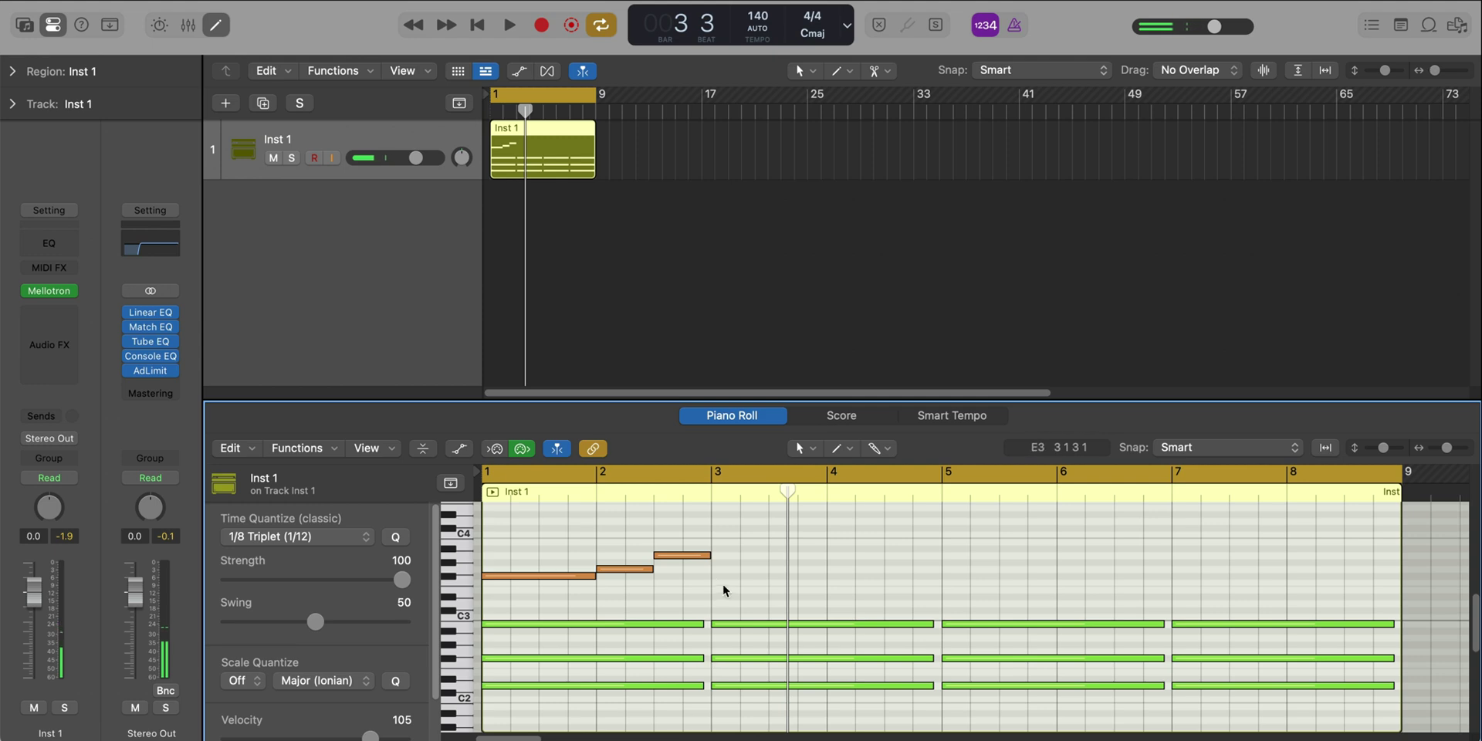
drag(724, 590, 540, 533)
drag(593, 575, 588, 576)
click(612, 593)
key(space)
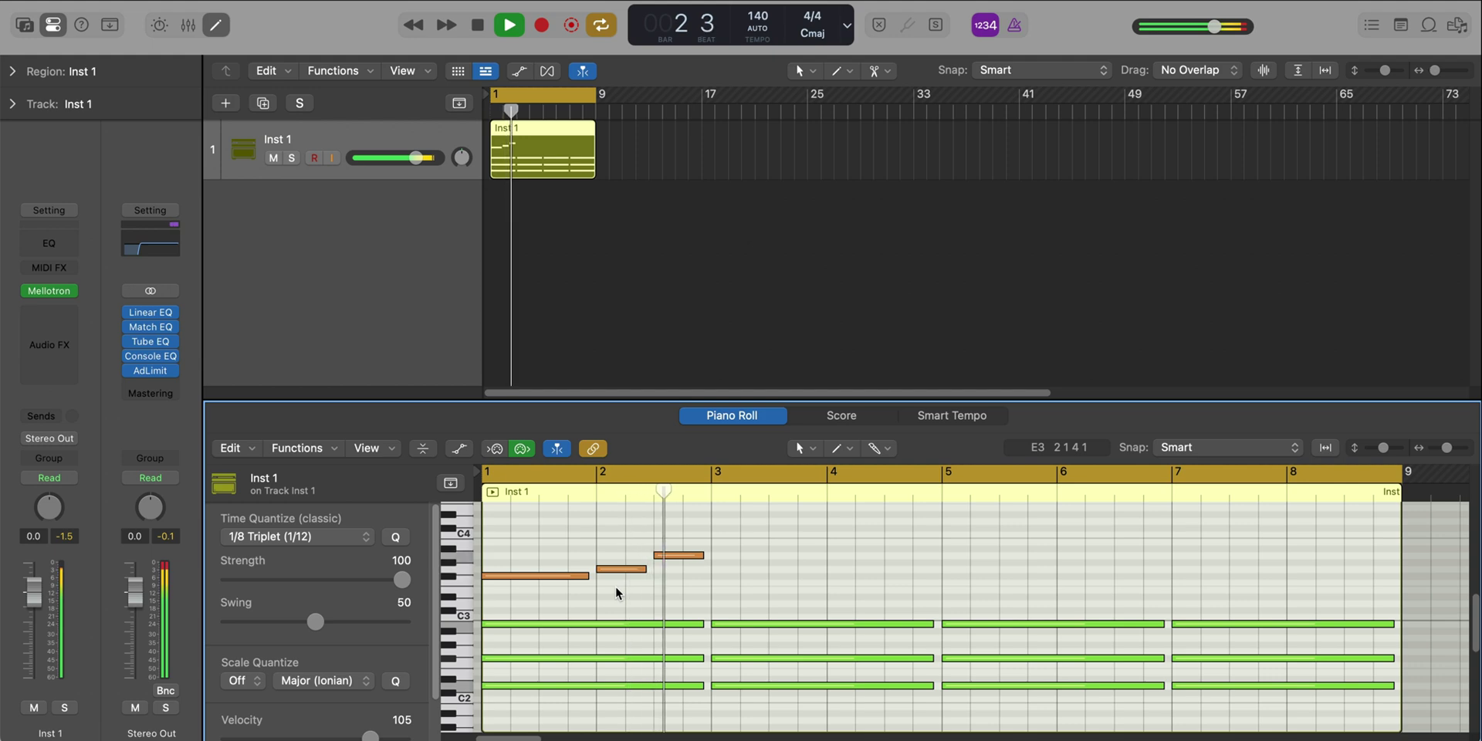
key(space)
Repeat the three-note melody phrase three times so it runs across all eight bars, and play it back.
drag(762, 592, 508, 532)
key(super+r)
key(super+r)
key(super+r)
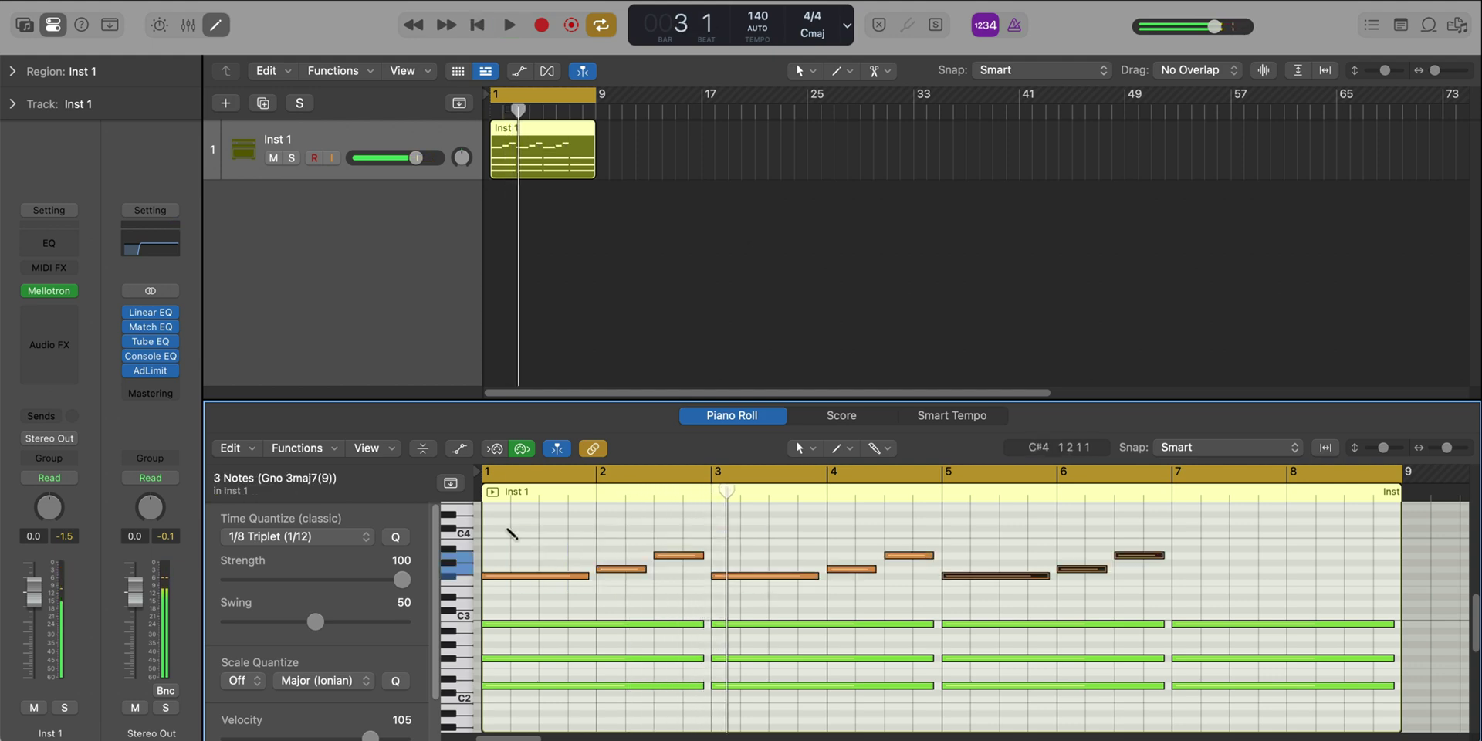
key(space)
ctrl+alt+click(710, 592)
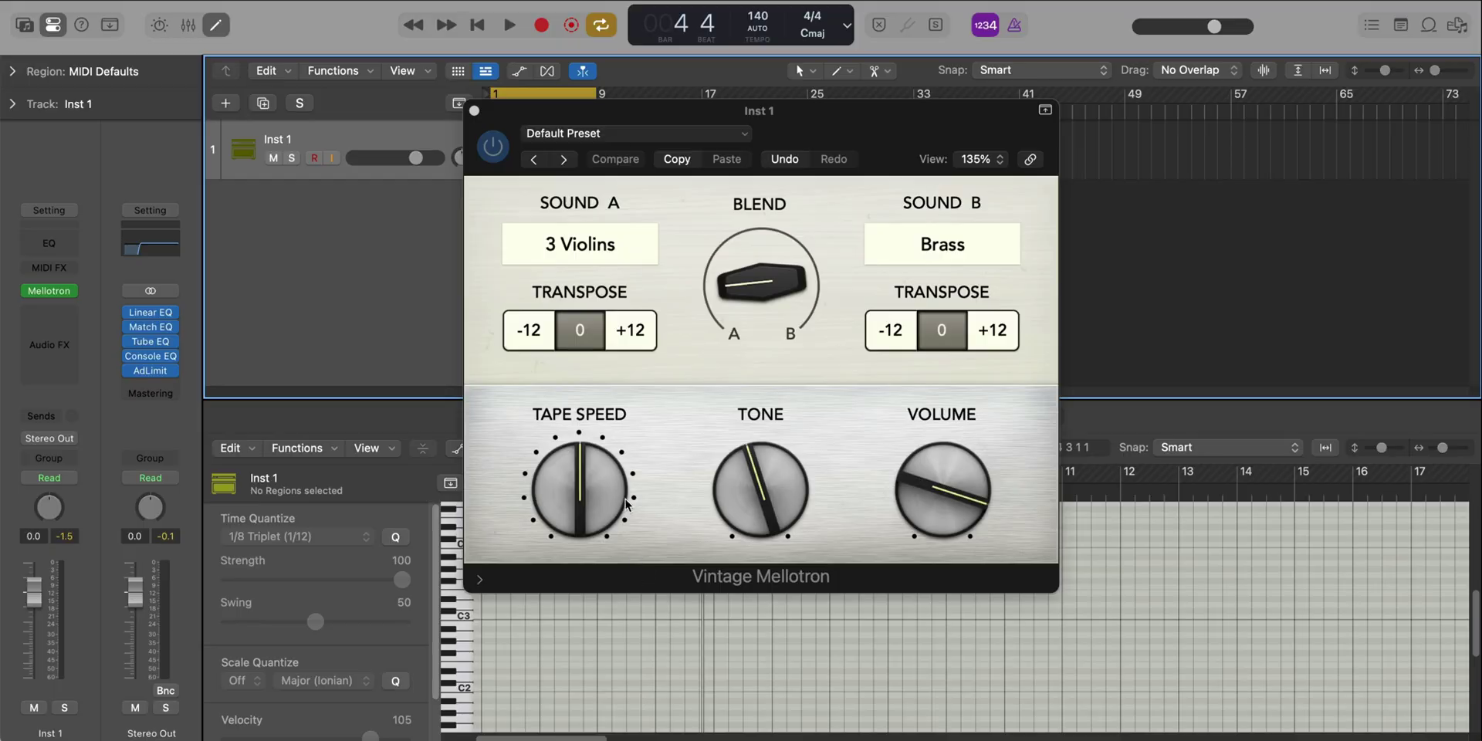
Raise the Mellotron's Tape Speed, set Tone to 80 and Volume to -20 dB, and close the plug-in.
drag(580, 486, 581, 471)
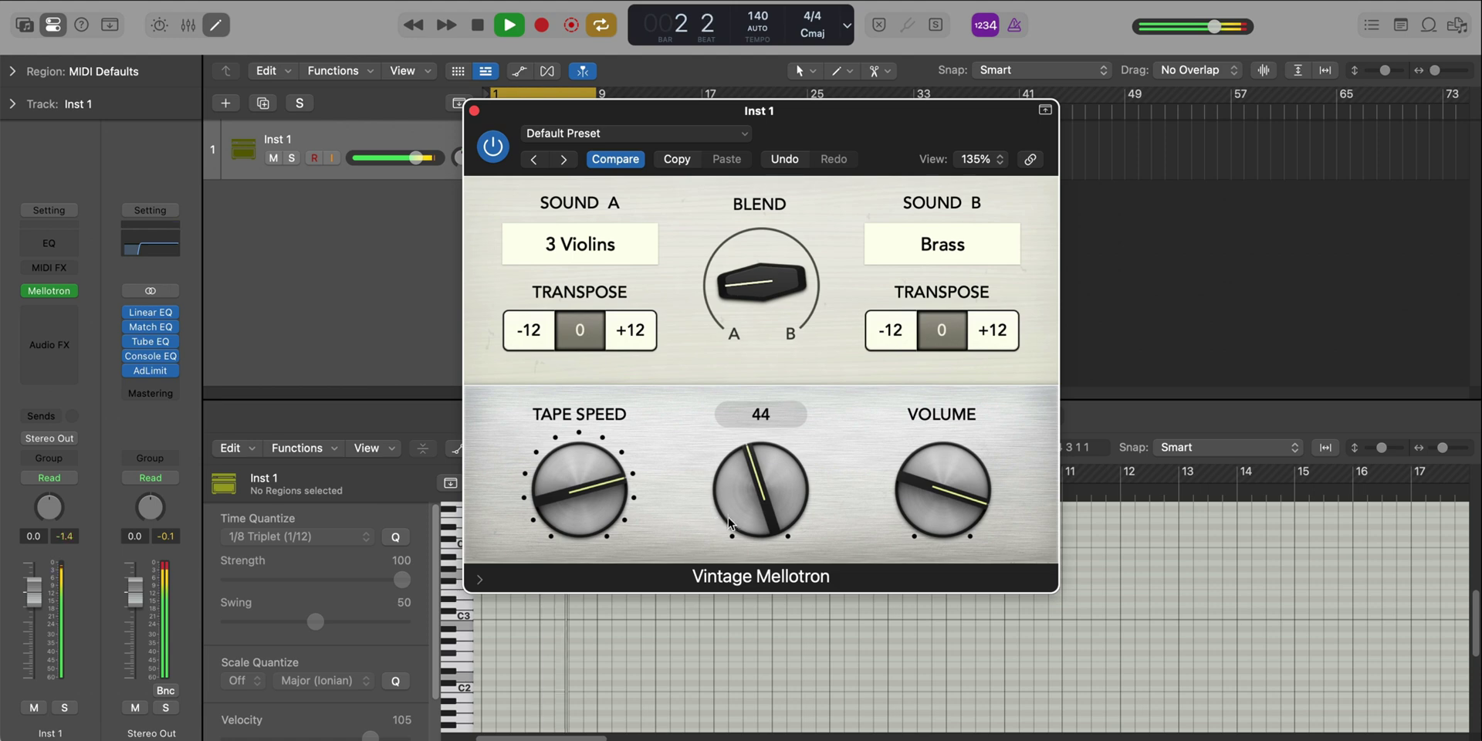
drag(715, 520, 711, 366)
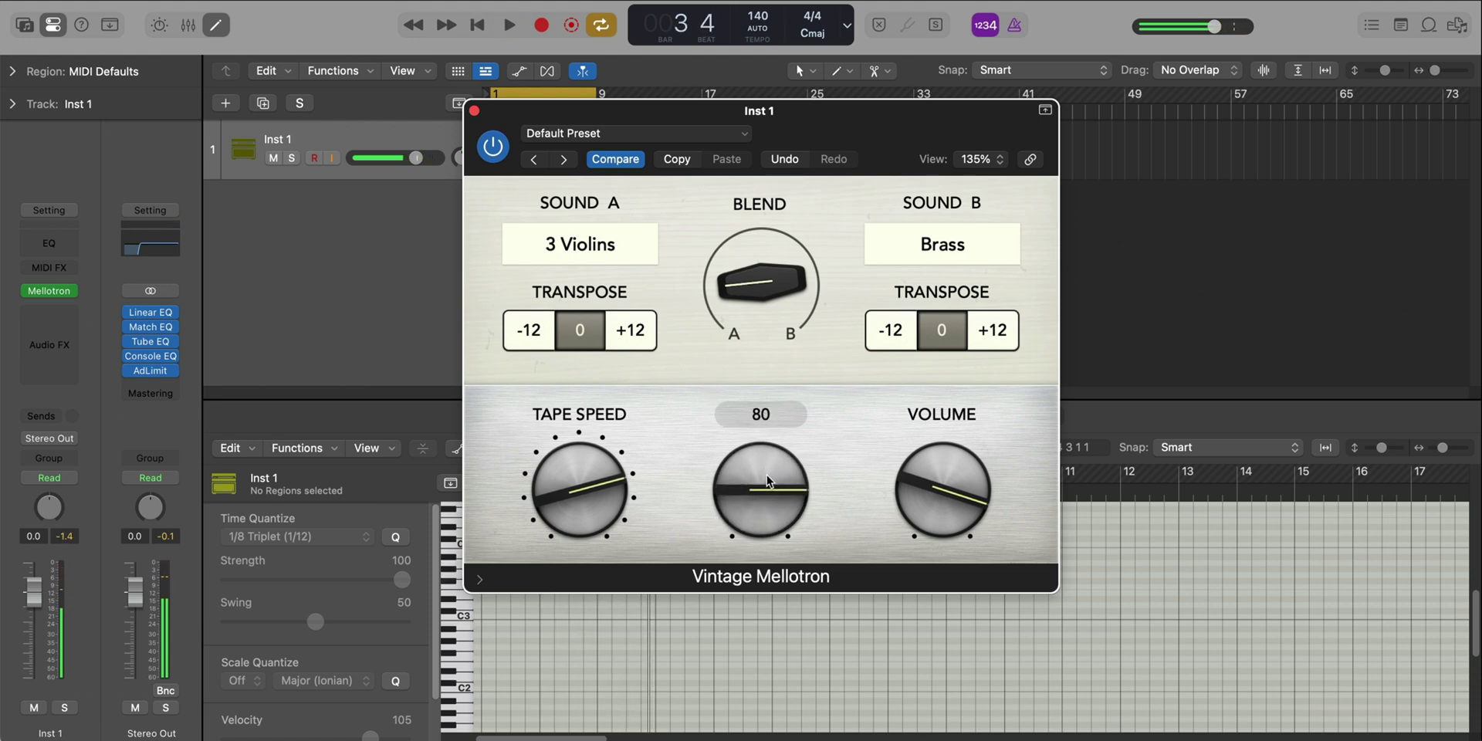
drag(930, 504, 946, 478)
key(space)
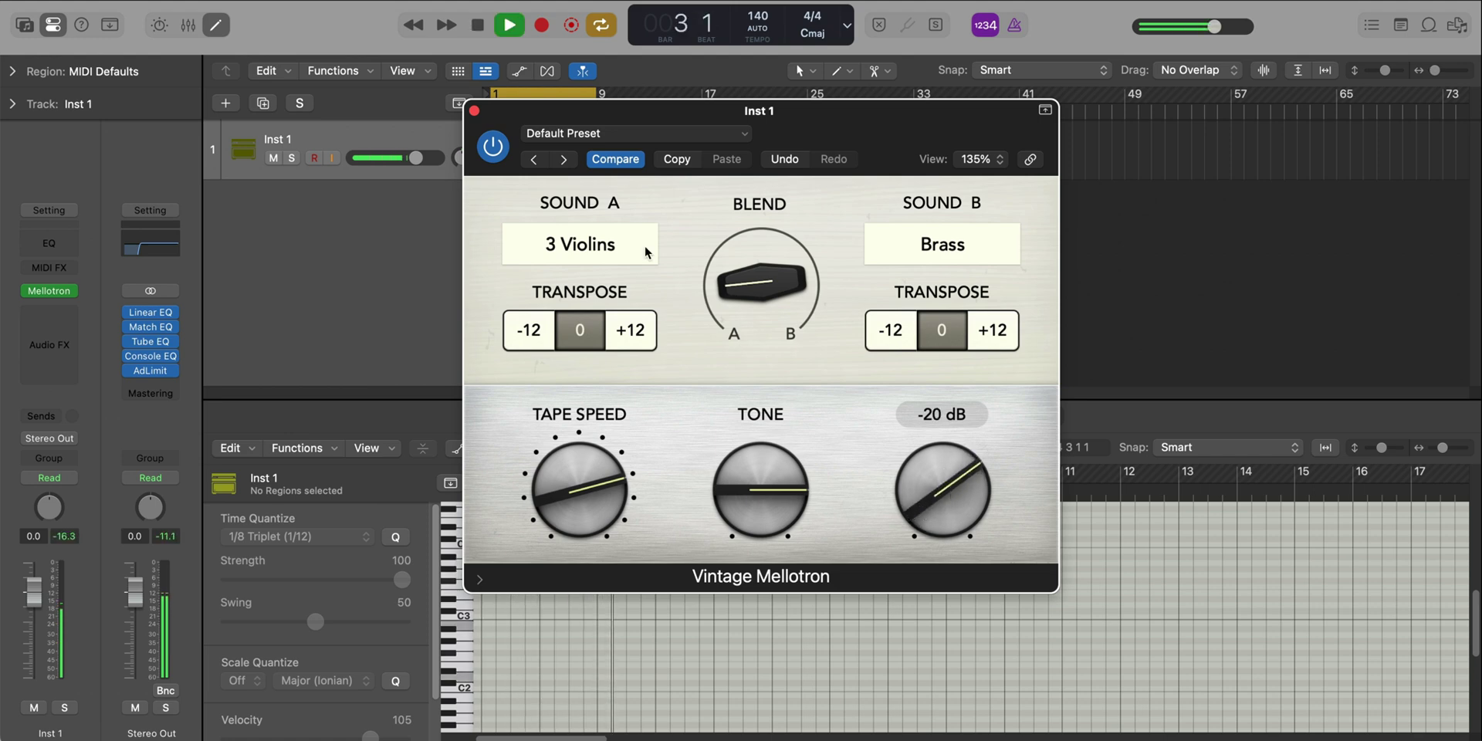
click(474, 110)
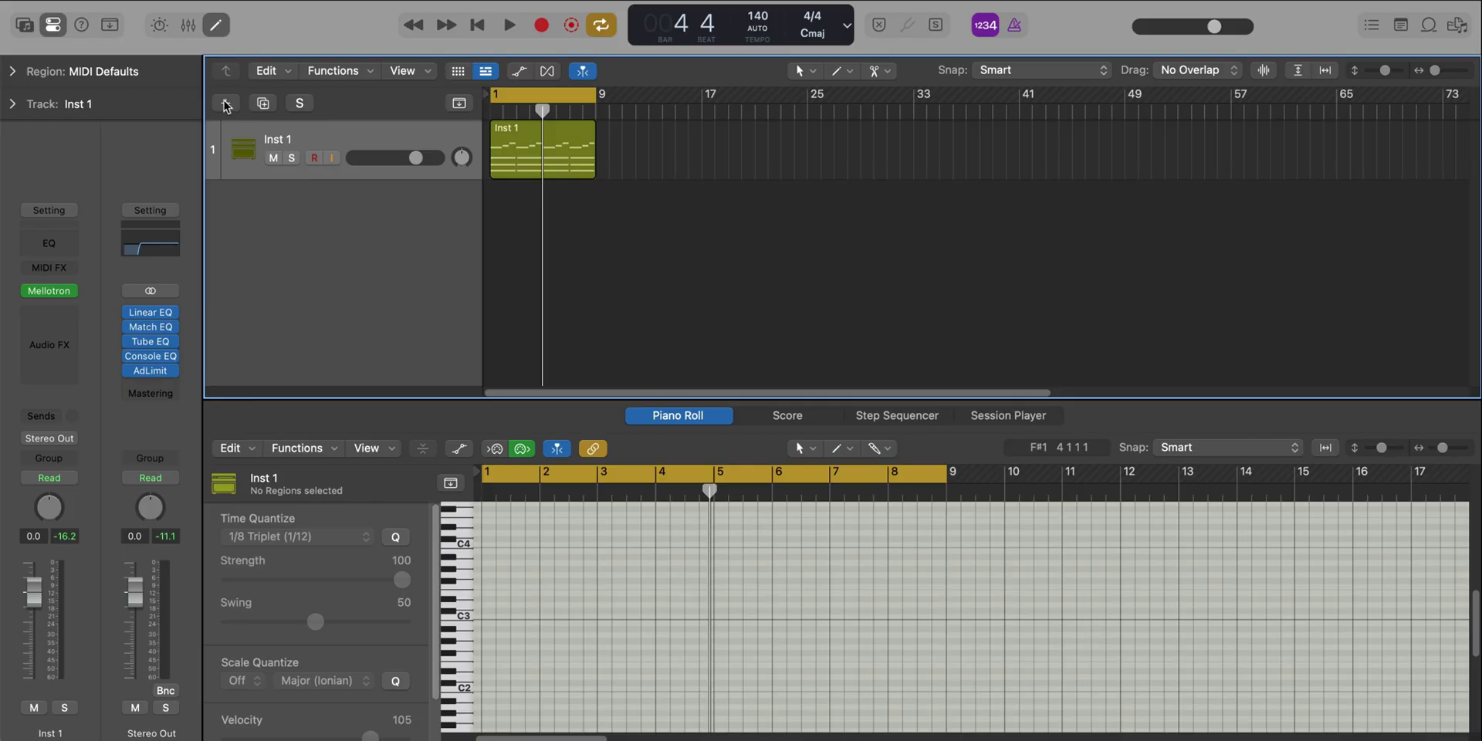
Add a second instrument track and load Orchestra Bass Section from the Legacy Jam Pack Symphony Orchestra Strings sounds.
click(225, 103)
key(Return)
click(24, 25)
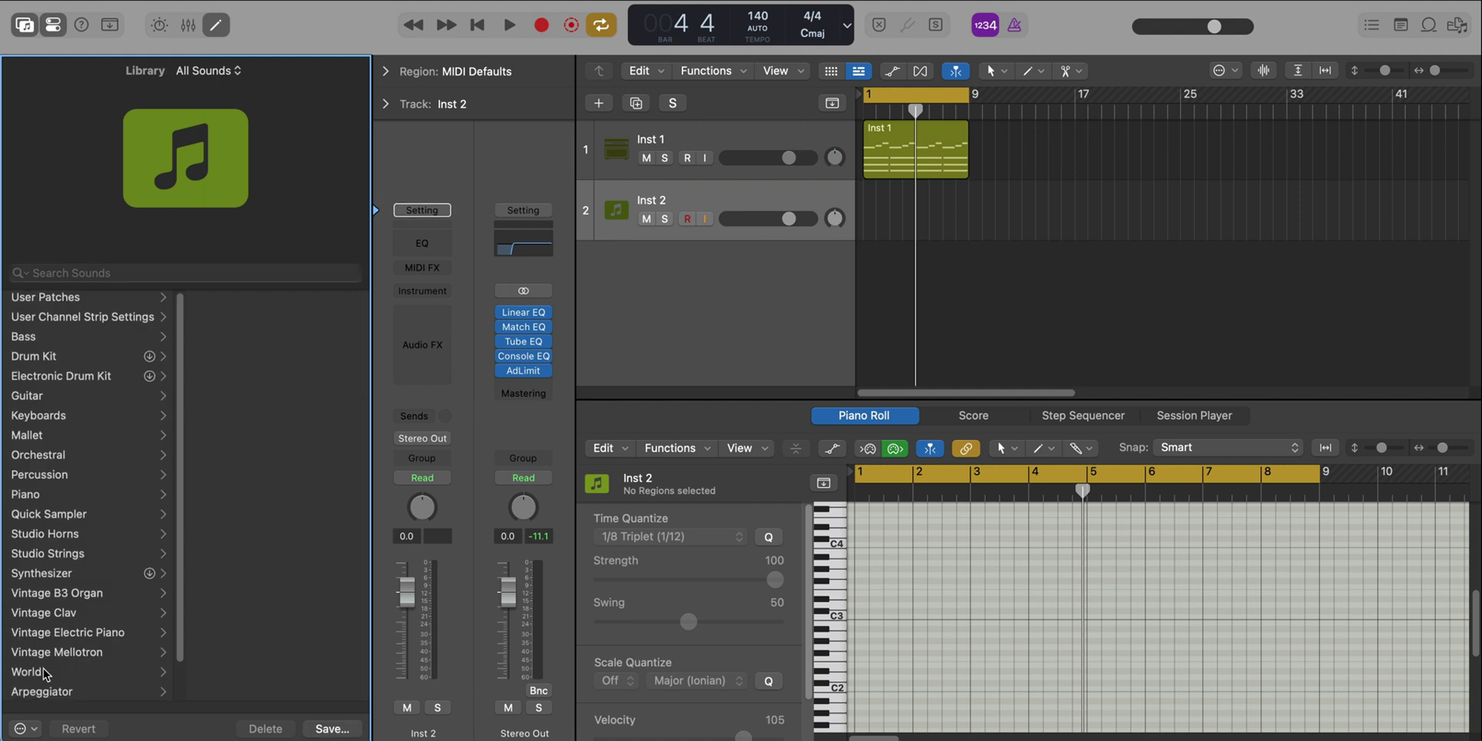
scroll(46, 679, down, 2)
click(46, 692)
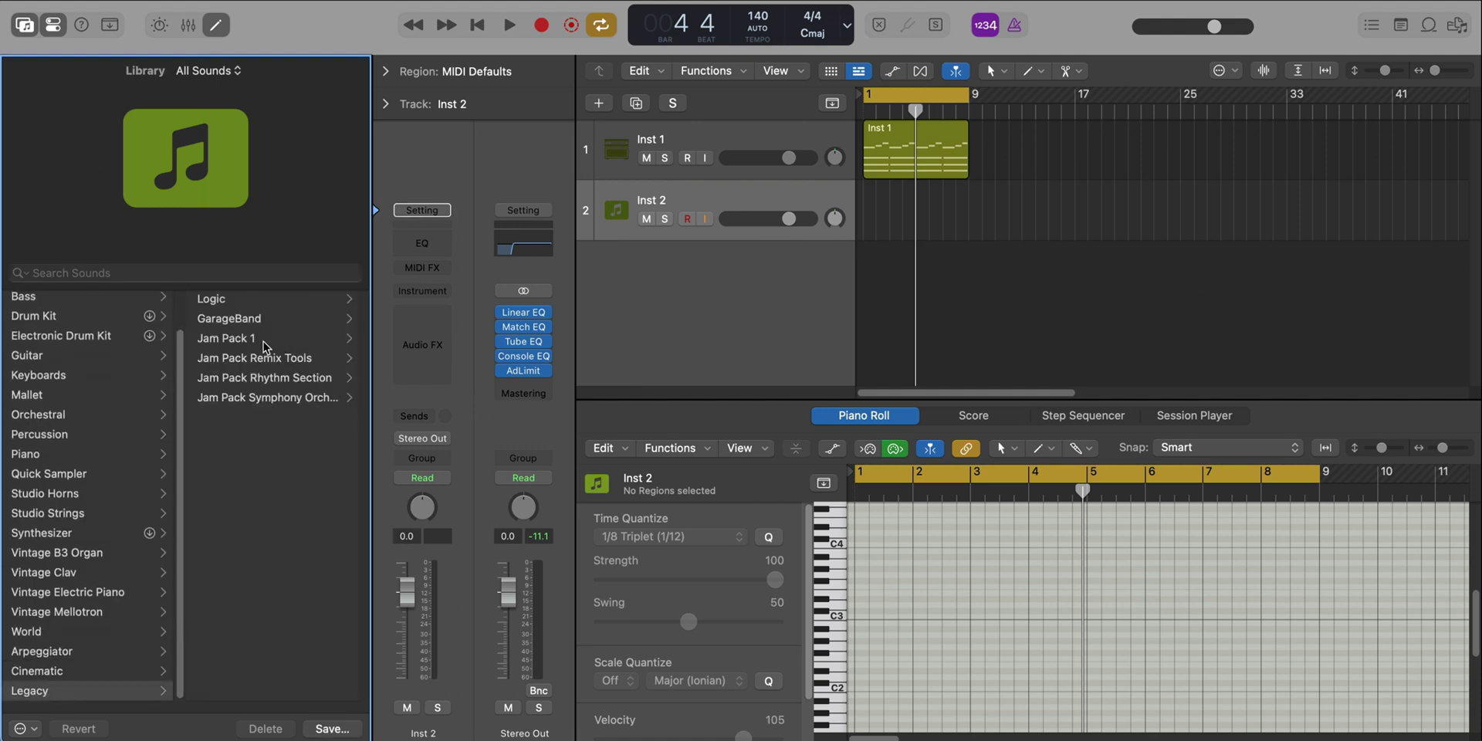
click(266, 397)
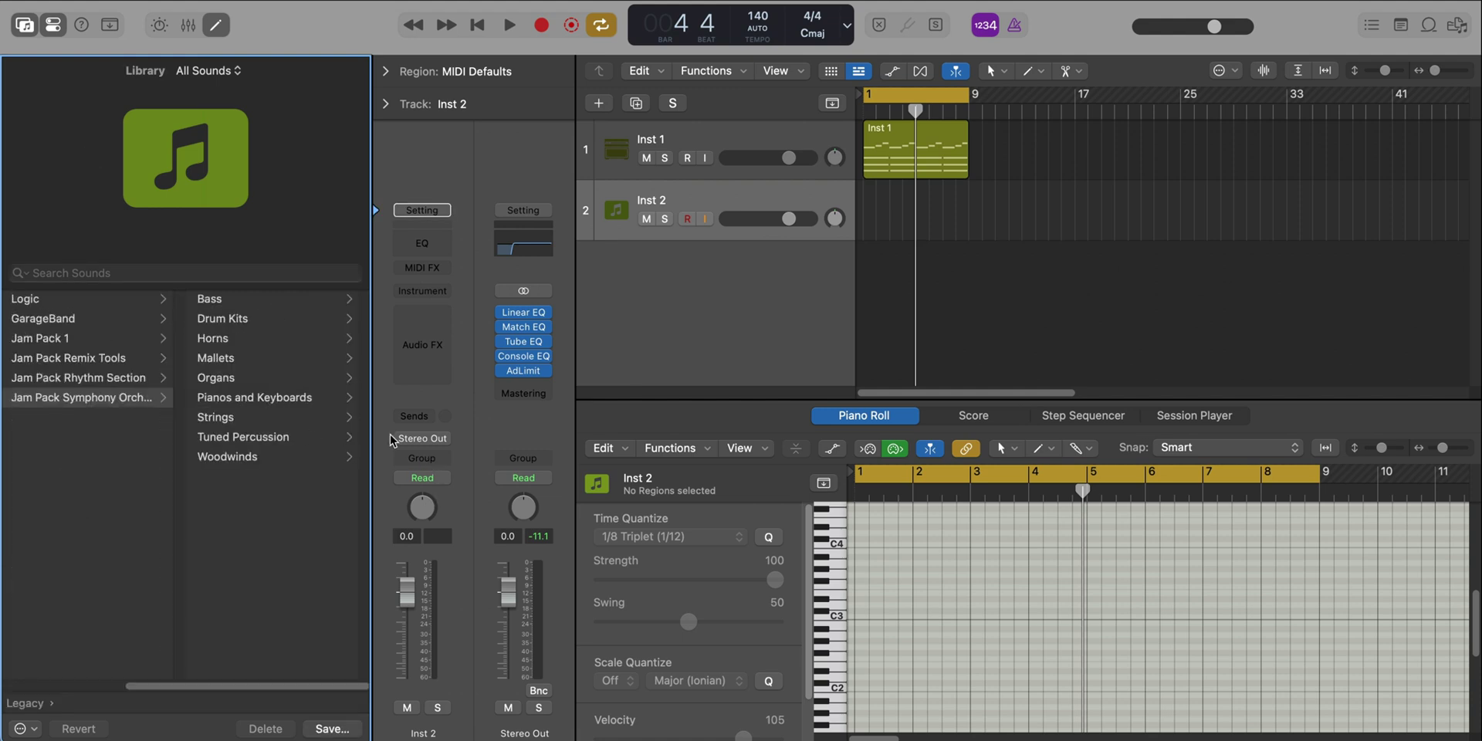
click(251, 419)
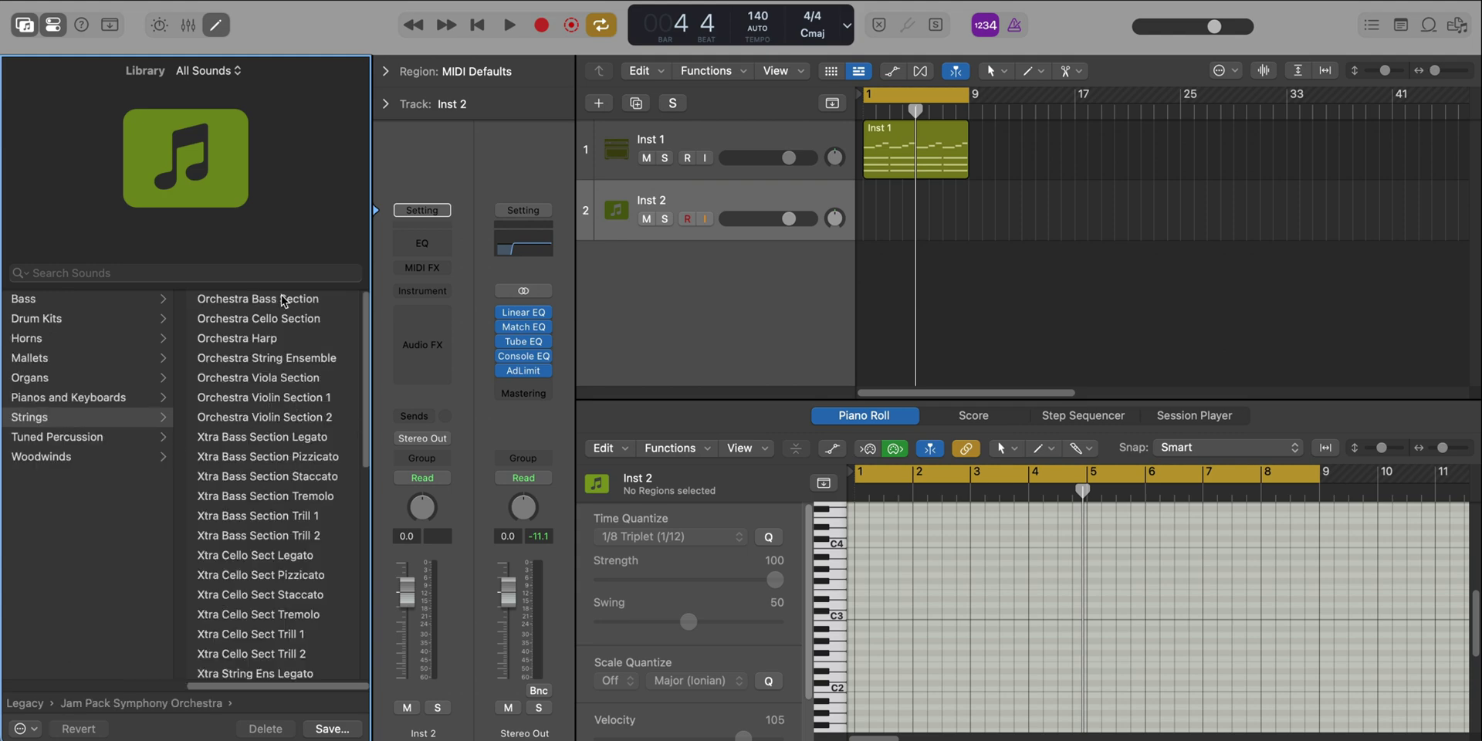
key(y)
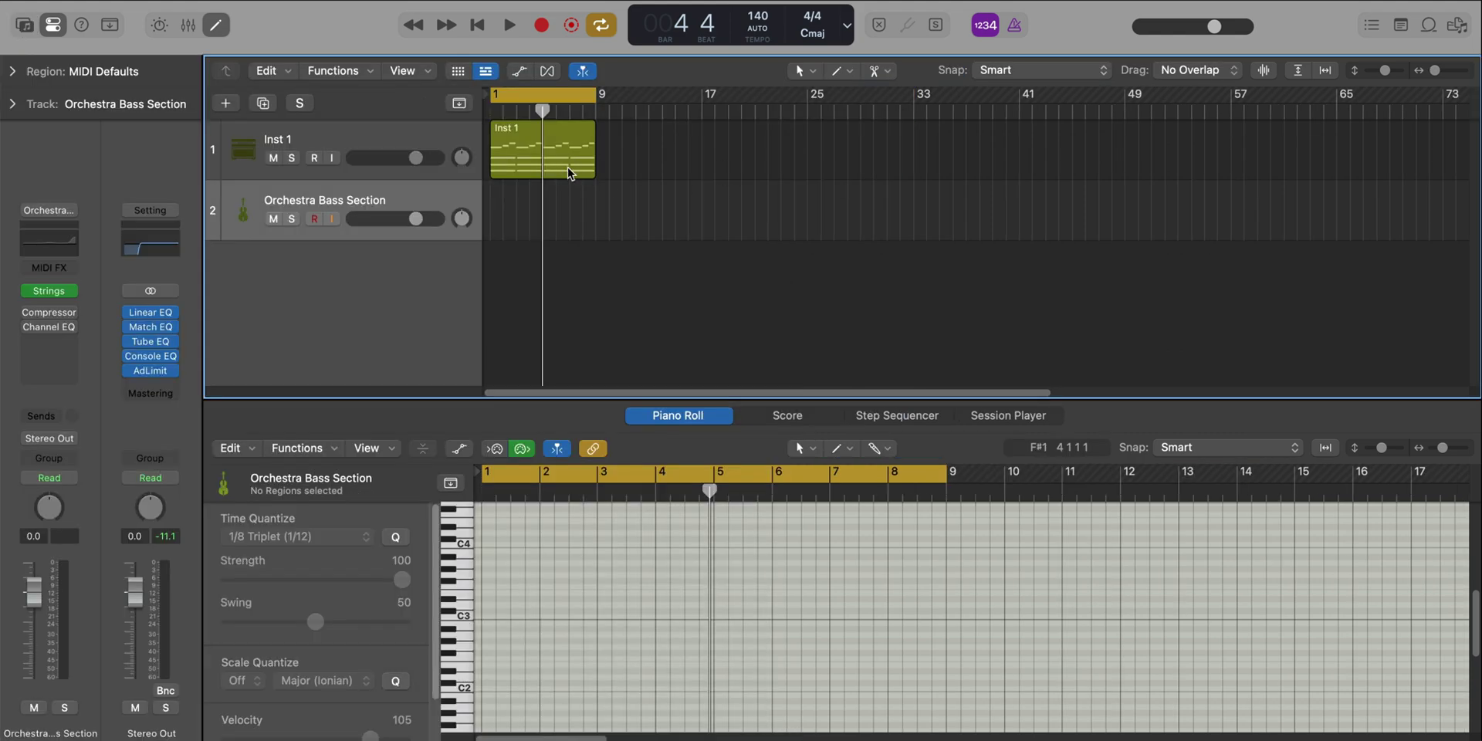
Copy the Inst 1 region to the Orchestra Bass Section track, delete the copy's chord notes and play it.
drag(569, 173, 569, 234)
drag(995, 678, 438, 623)
key(Delete)
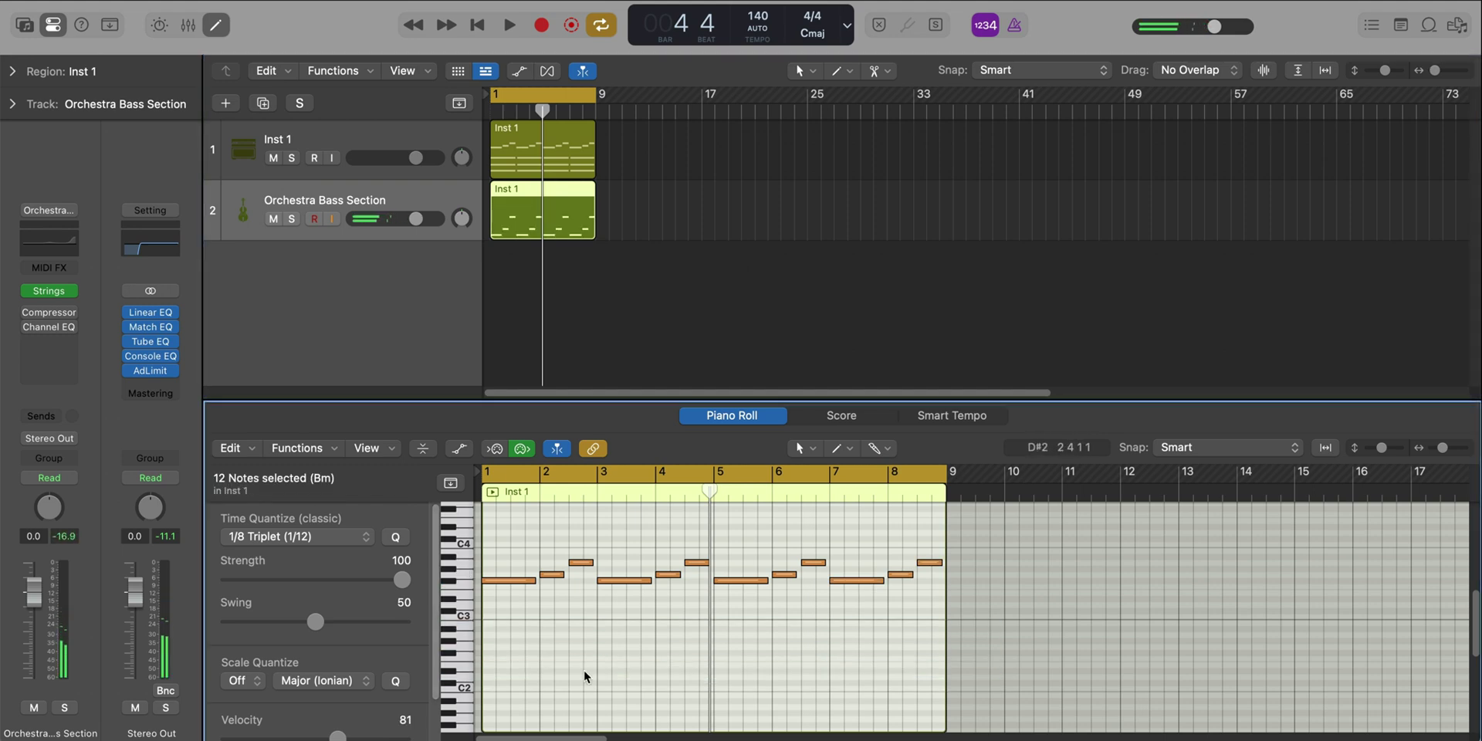
key(space)
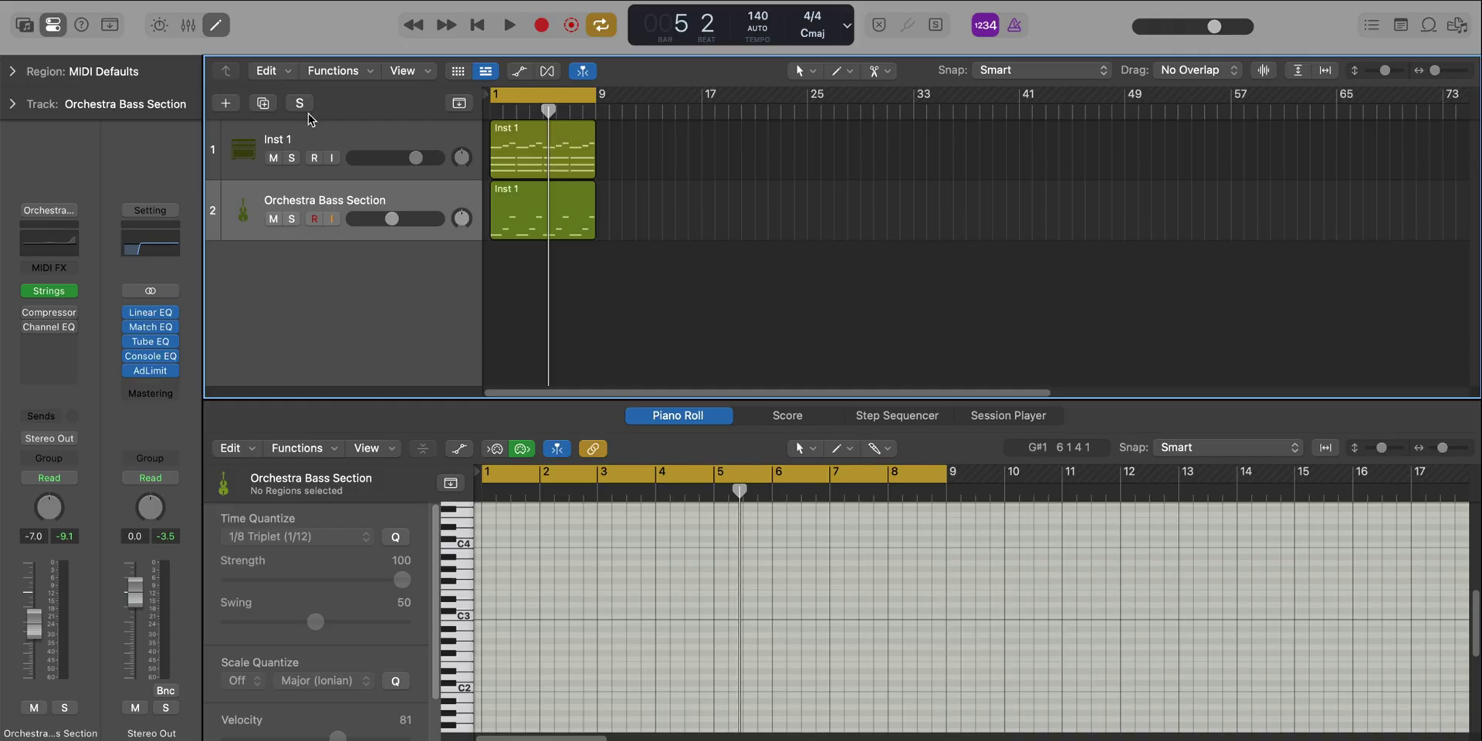
Add a third instrument track and load the Modern Strings sound from the Orchestral Strings library.
click(223, 103)
key(Return)
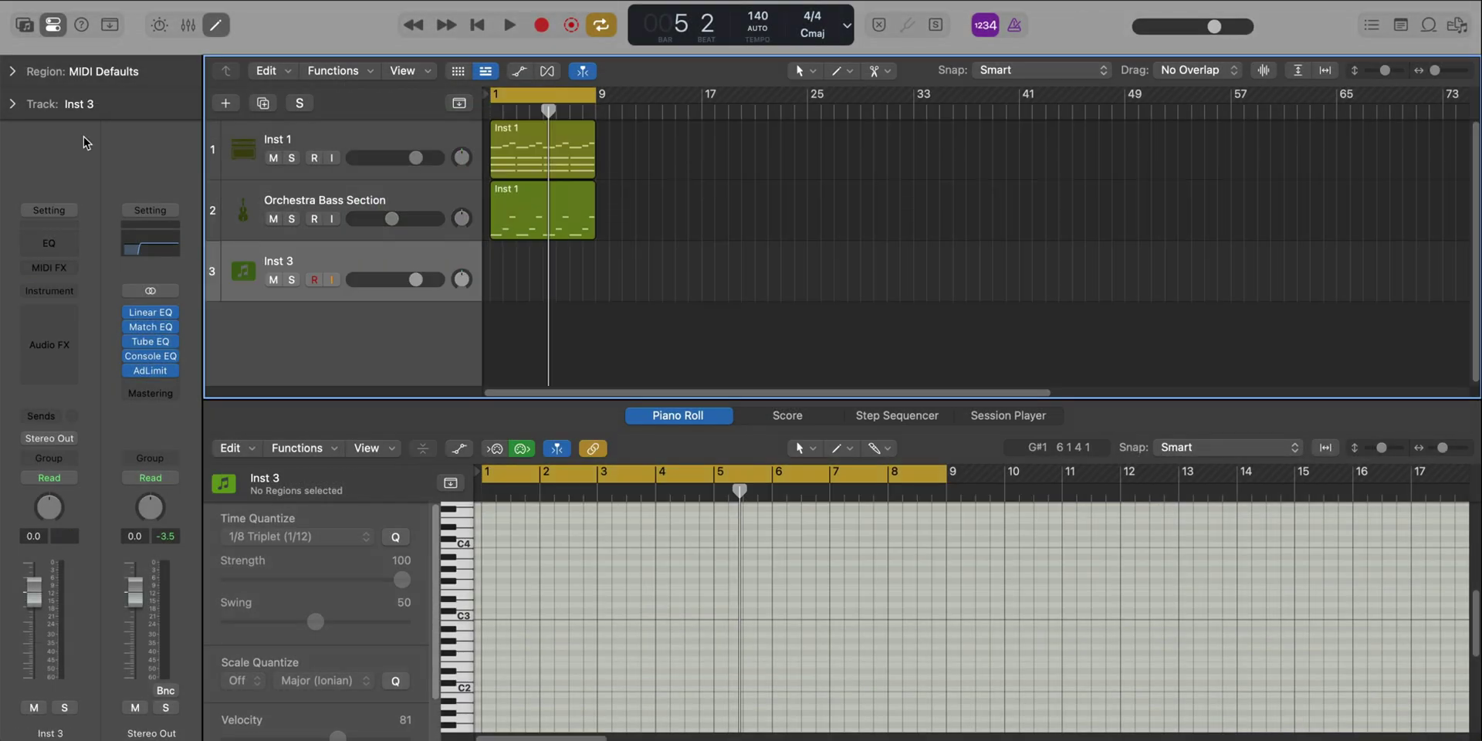
click(27, 27)
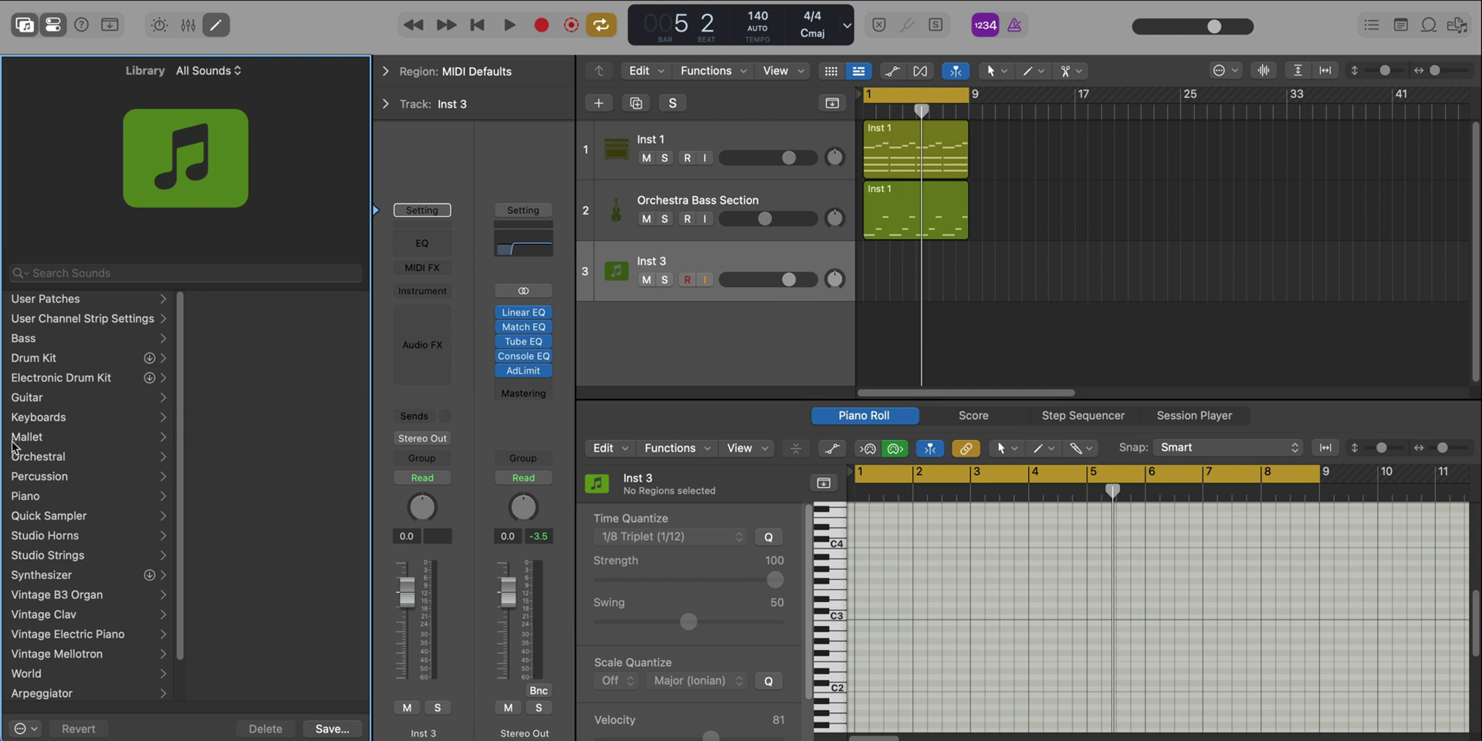
click(14, 455)
click(292, 418)
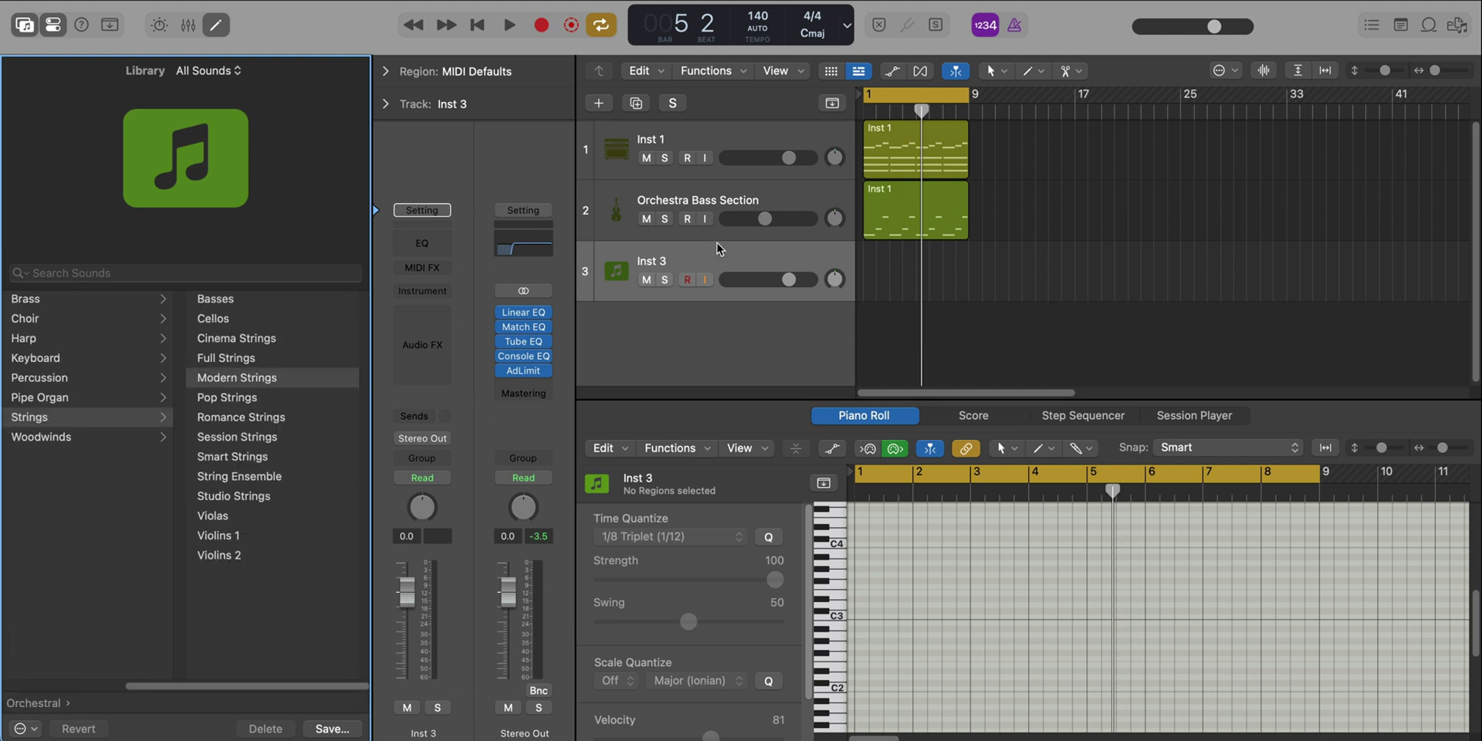
Copy the Inst 1 region to the Modern Strings track and play that track soloed with the Library hidden.
drag(923, 152, 921, 272)
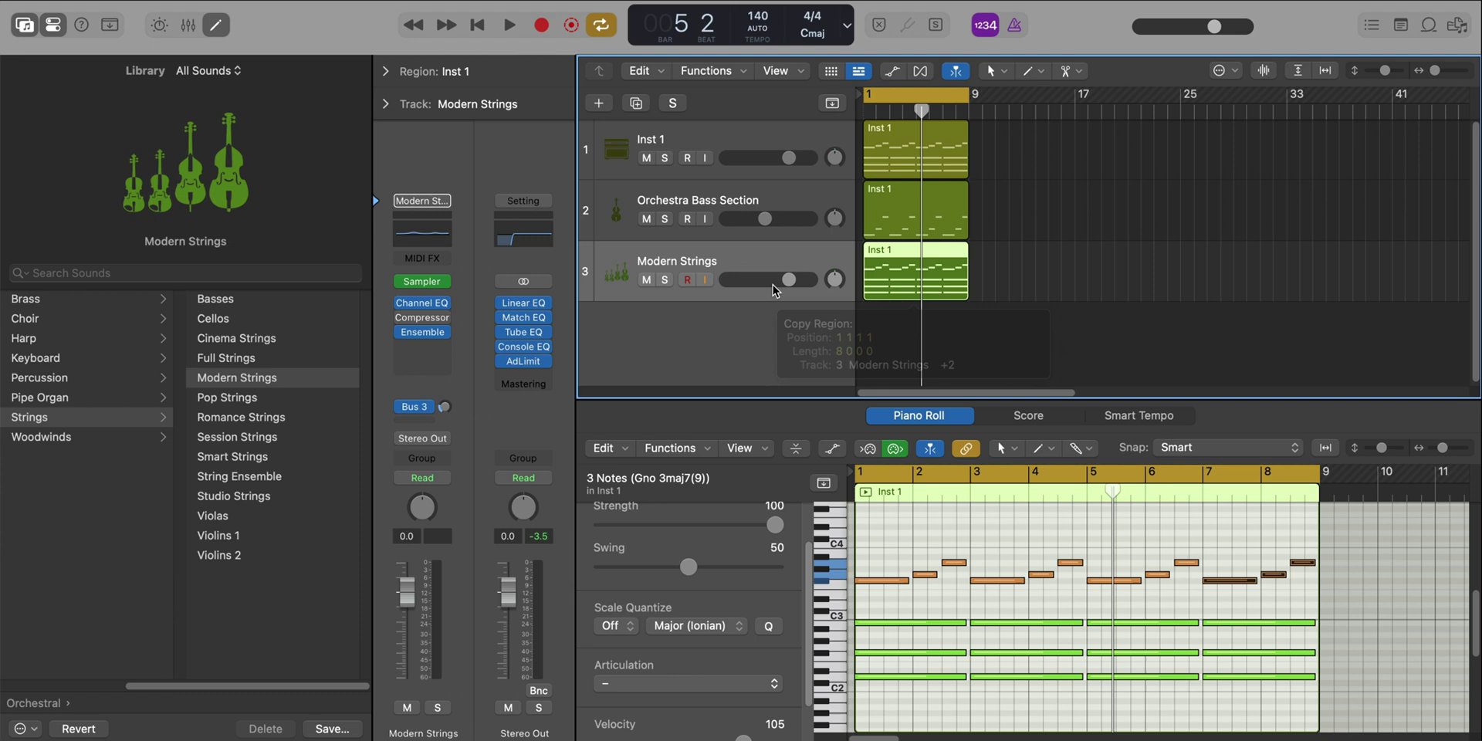
click(670, 284)
key(space)
key(y)
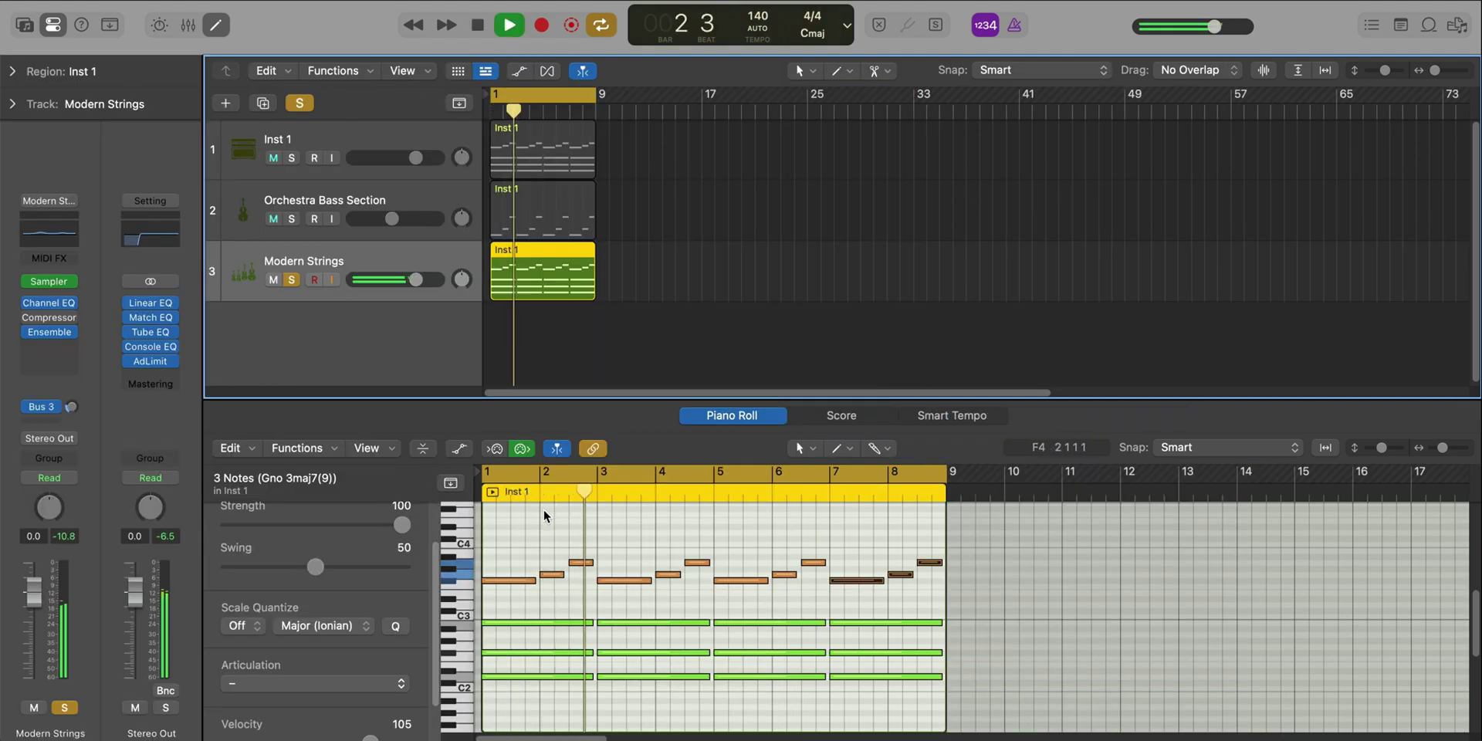
Enable Filter 1 in the Modern Strings Sampler with its cutoff at 59%, checking the sound together with the soloed Inst 1 track.
click(48, 280)
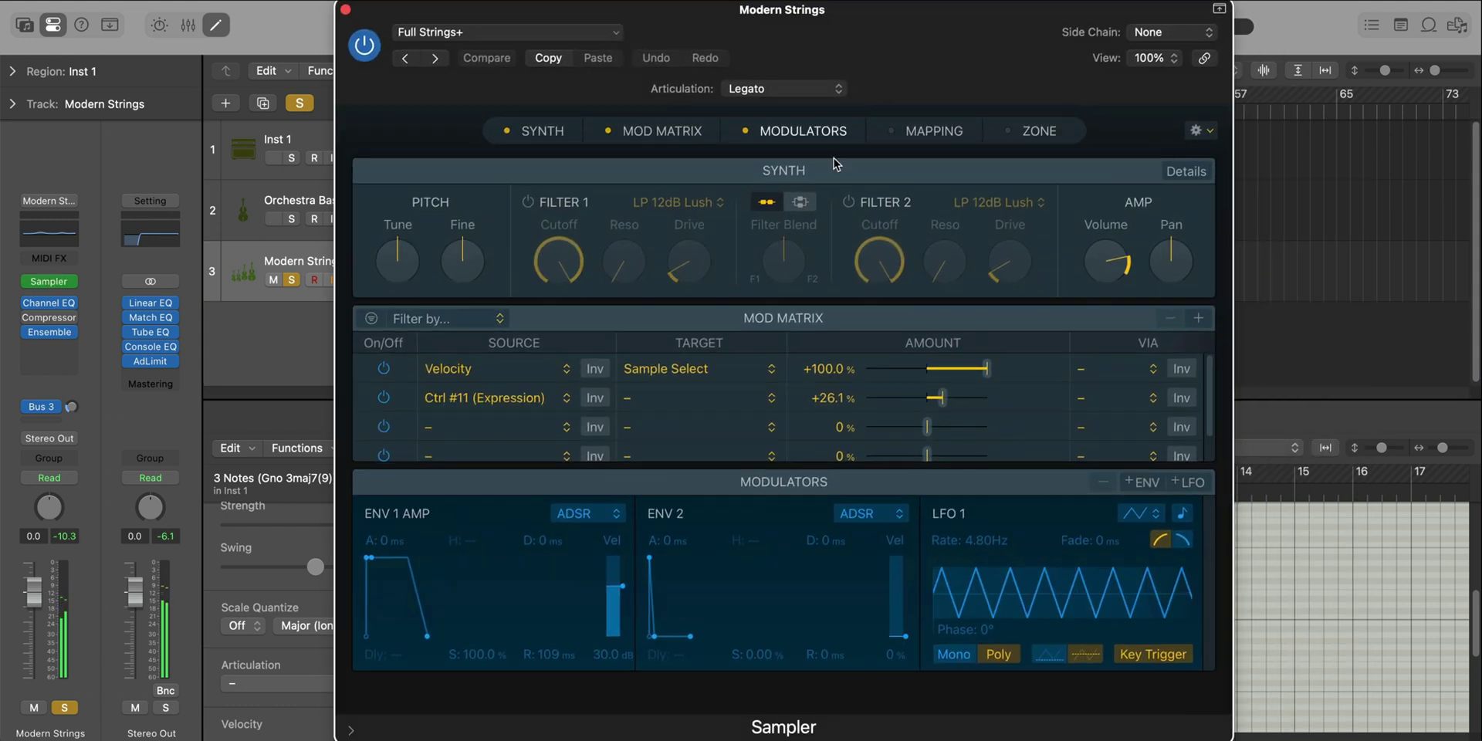
click(527, 203)
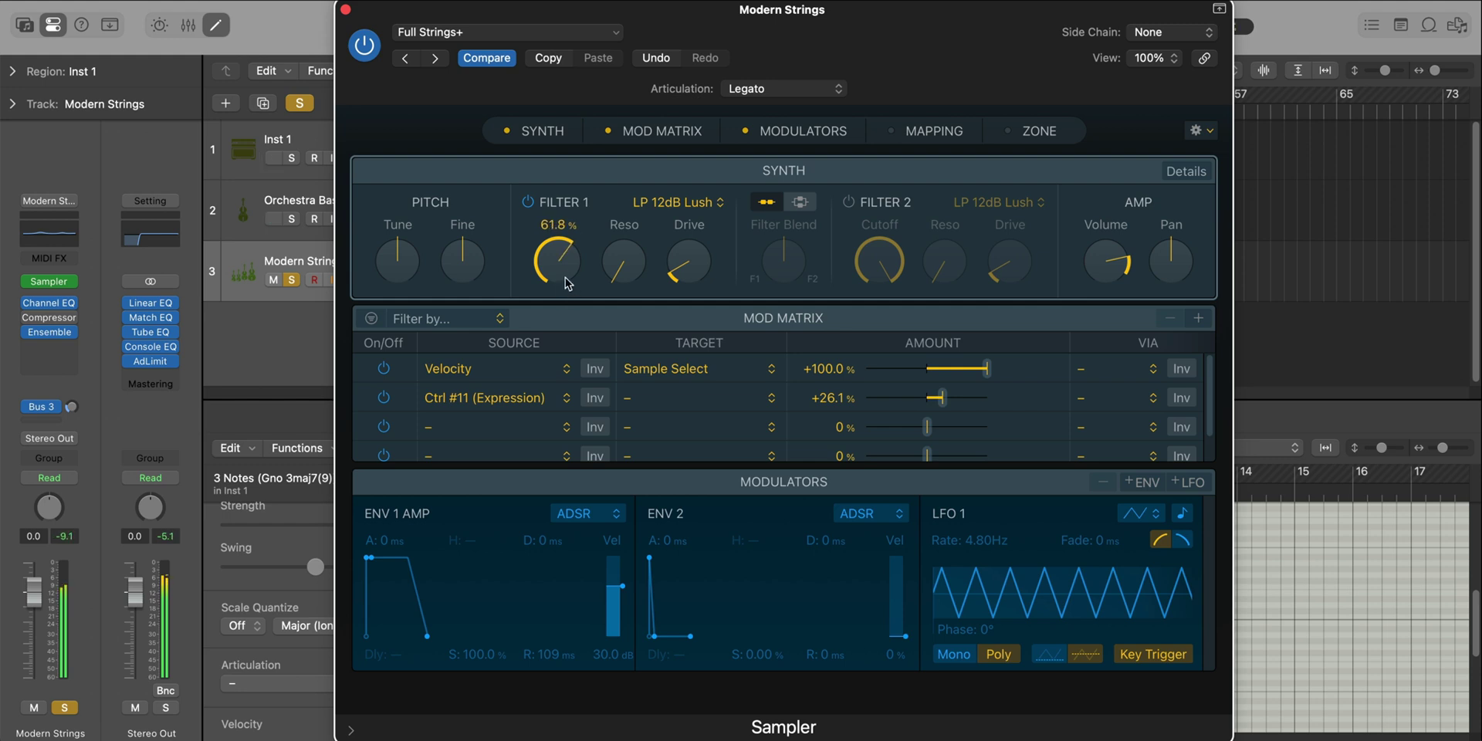
click(294, 168)
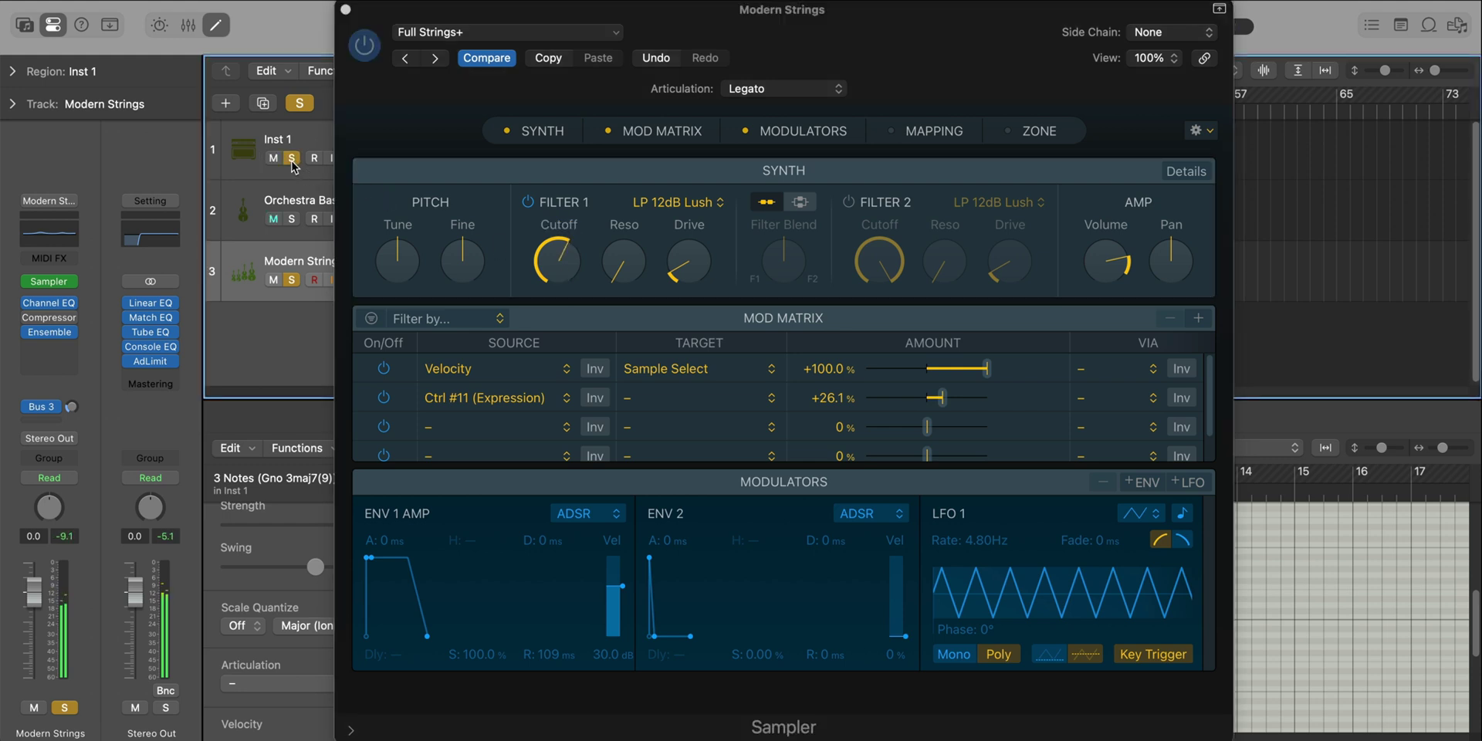
click(560, 266)
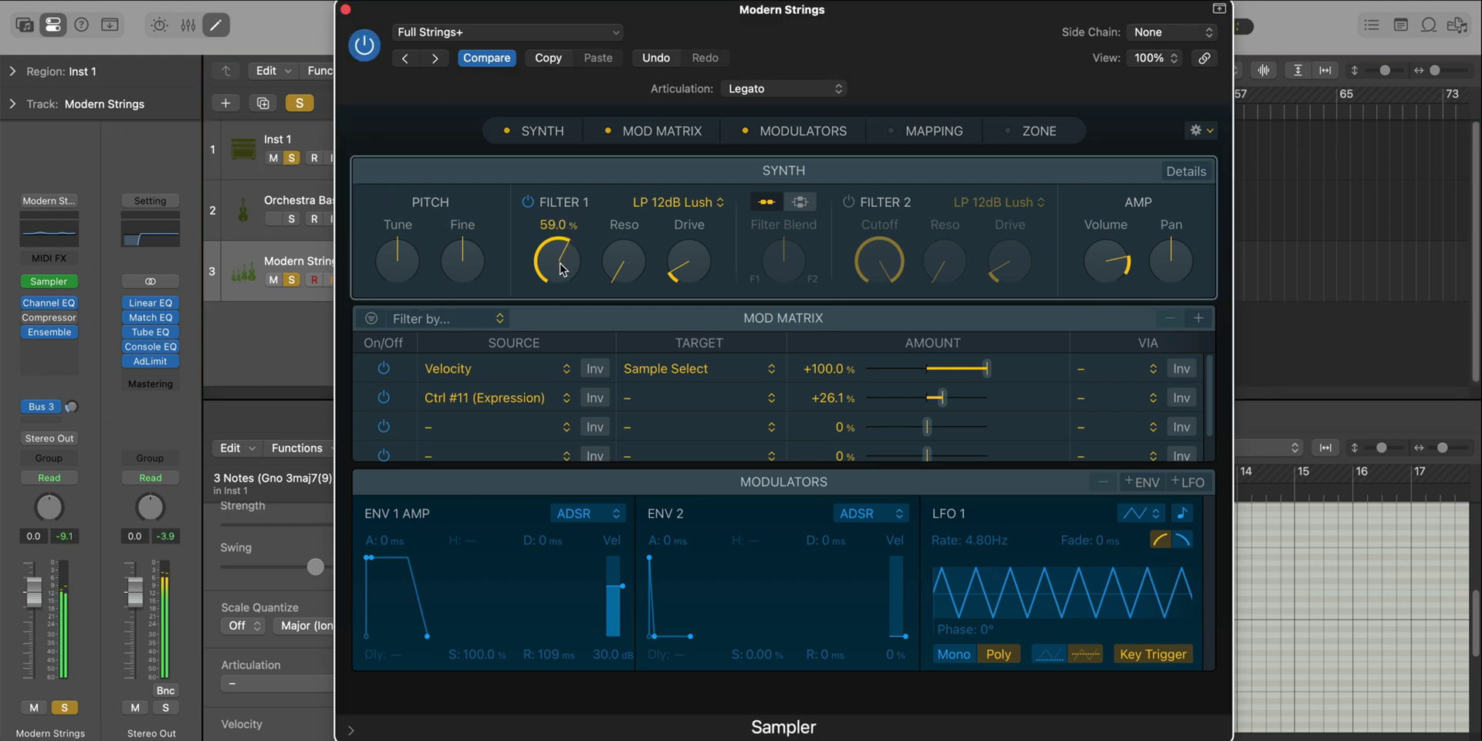
click(346, 11)
Compare the mix with Modern Strings muted, add Orchestra Bass Section to the soloed tracks and lower the Modern Strings volume slightly.
click(273, 280)
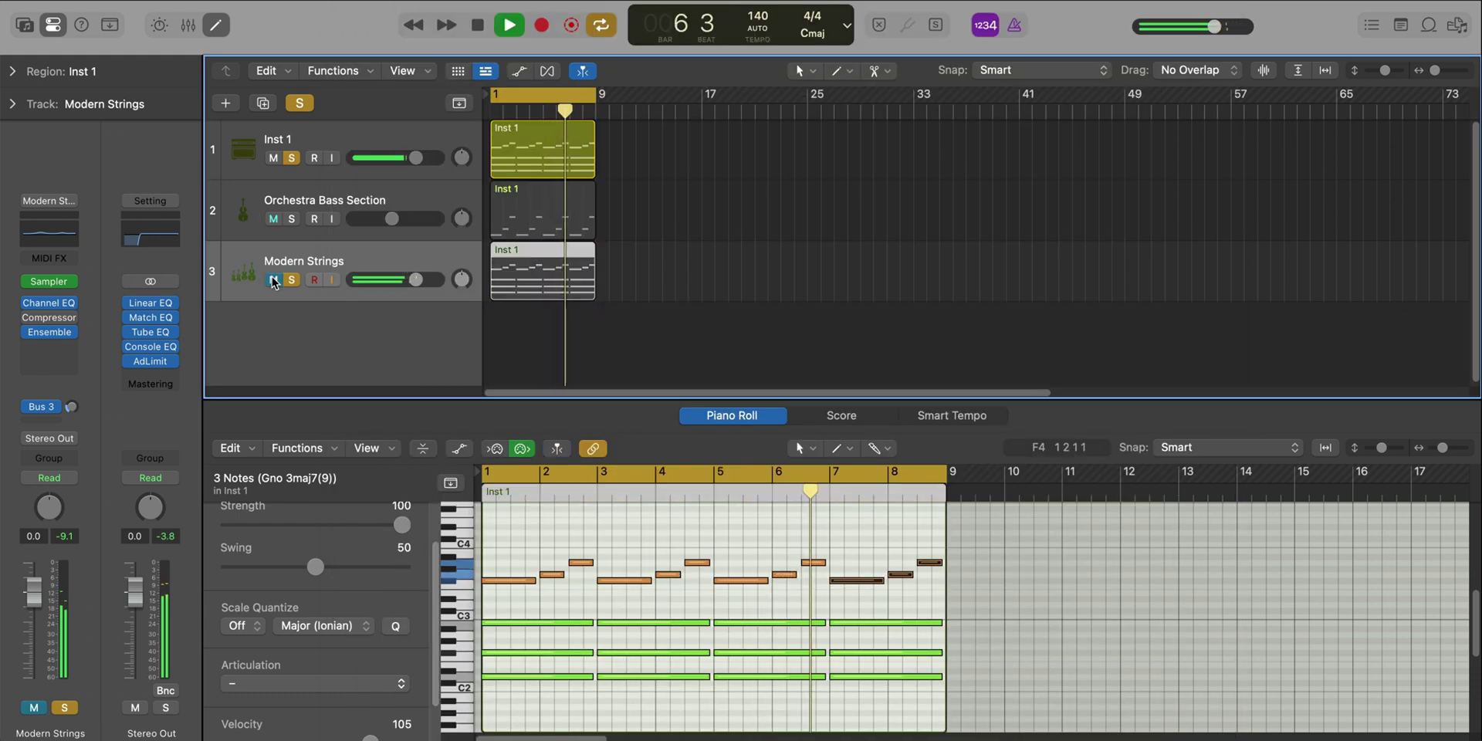
click(273, 279)
click(292, 218)
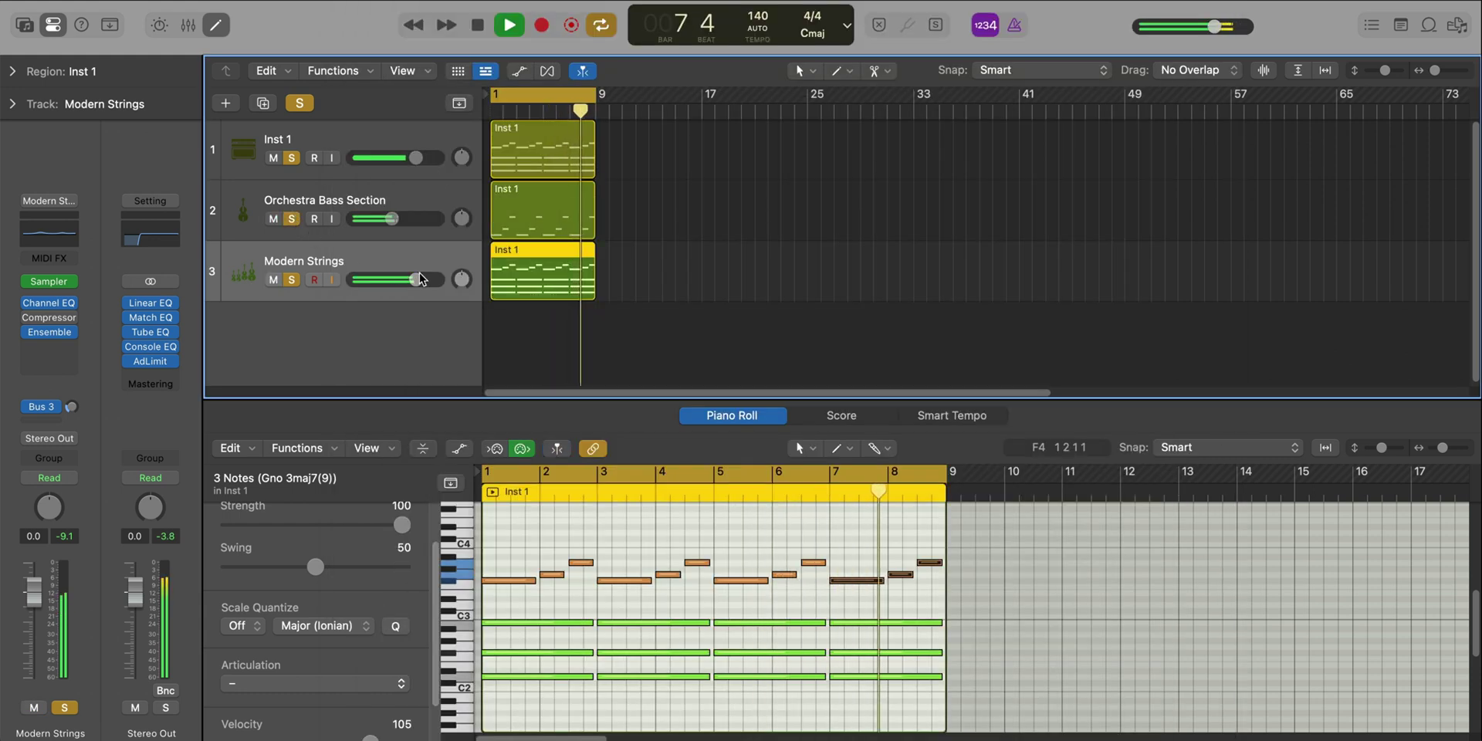
drag(421, 280, 402, 282)
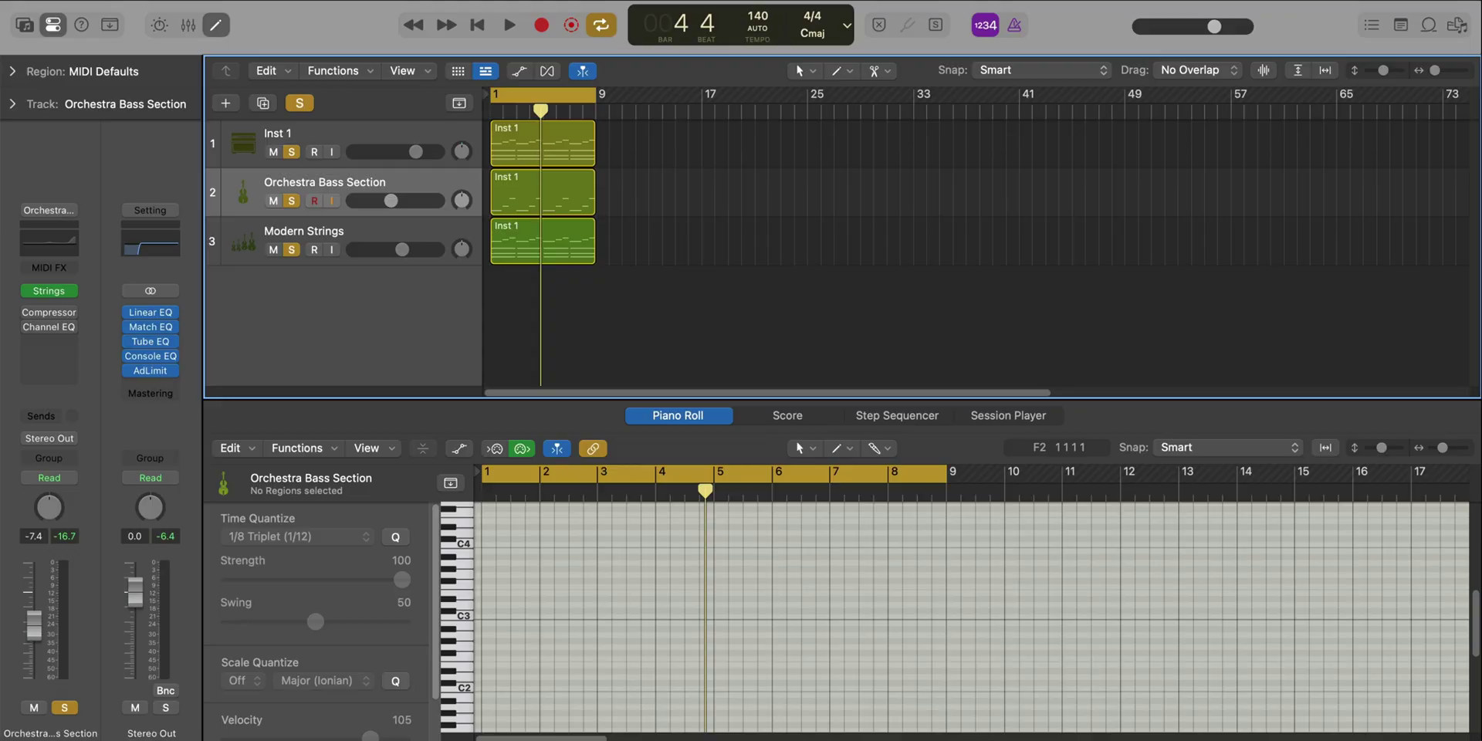
Add a fourth software instrument track, clear the solos and load French Horns from the Orchestral Brass sounds.
click(225, 104)
key(Return)
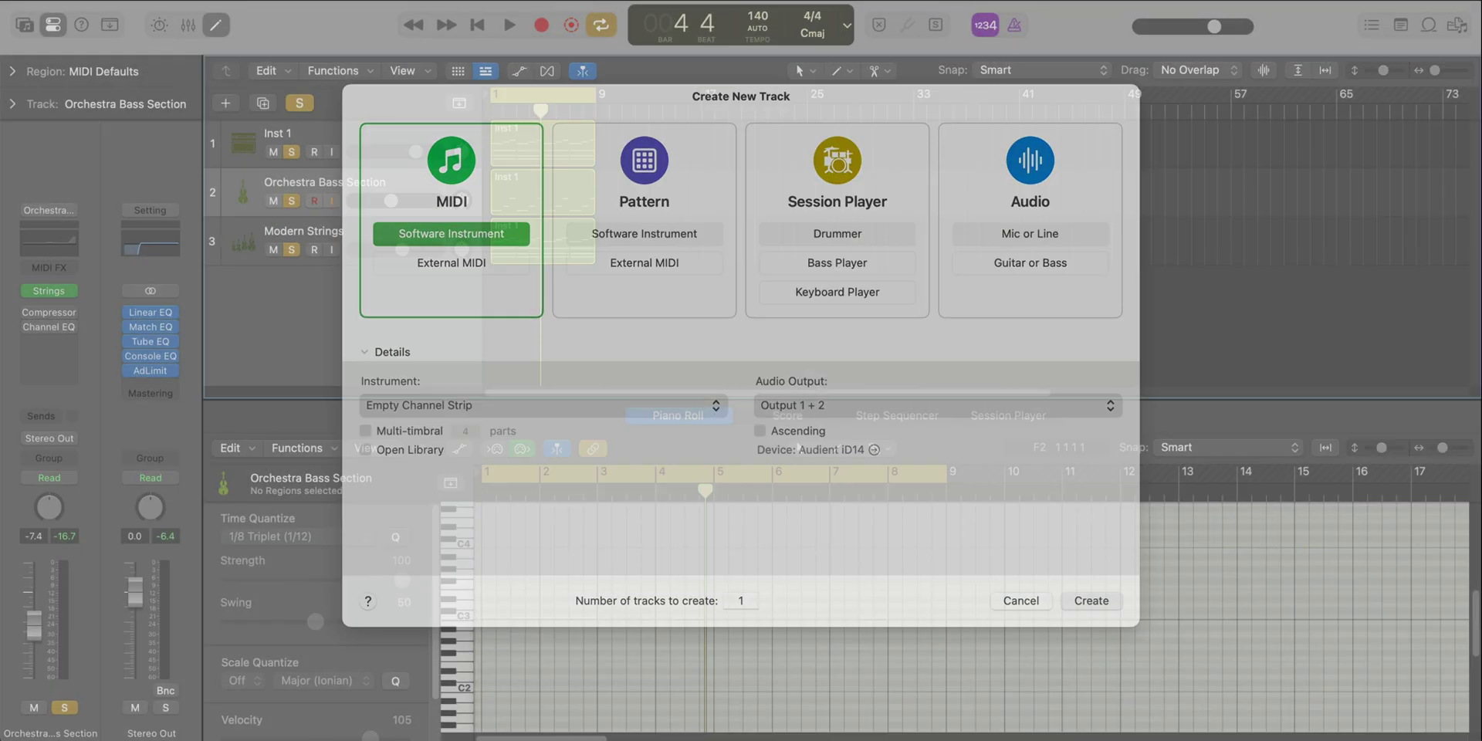
drag(379, 240, 378, 290)
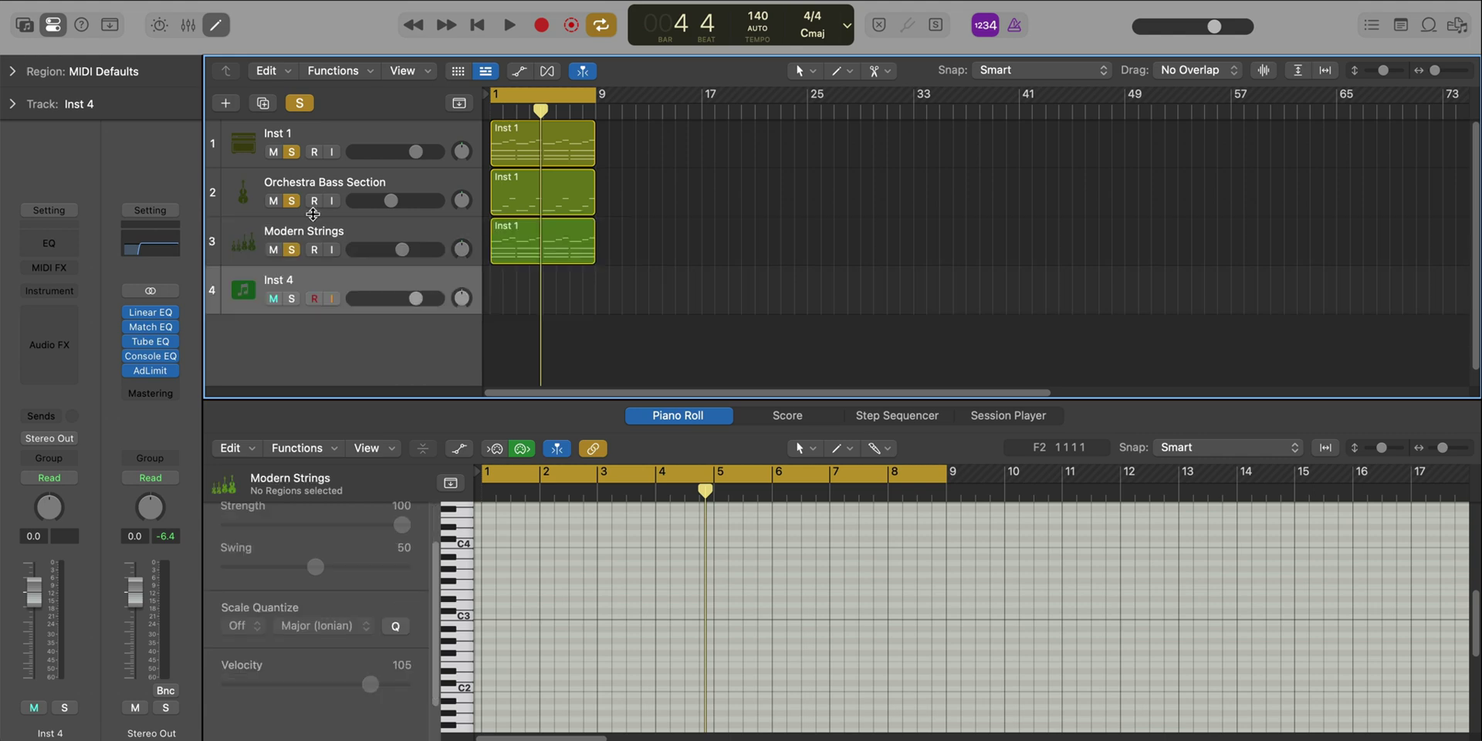
click(291, 252)
click(25, 24)
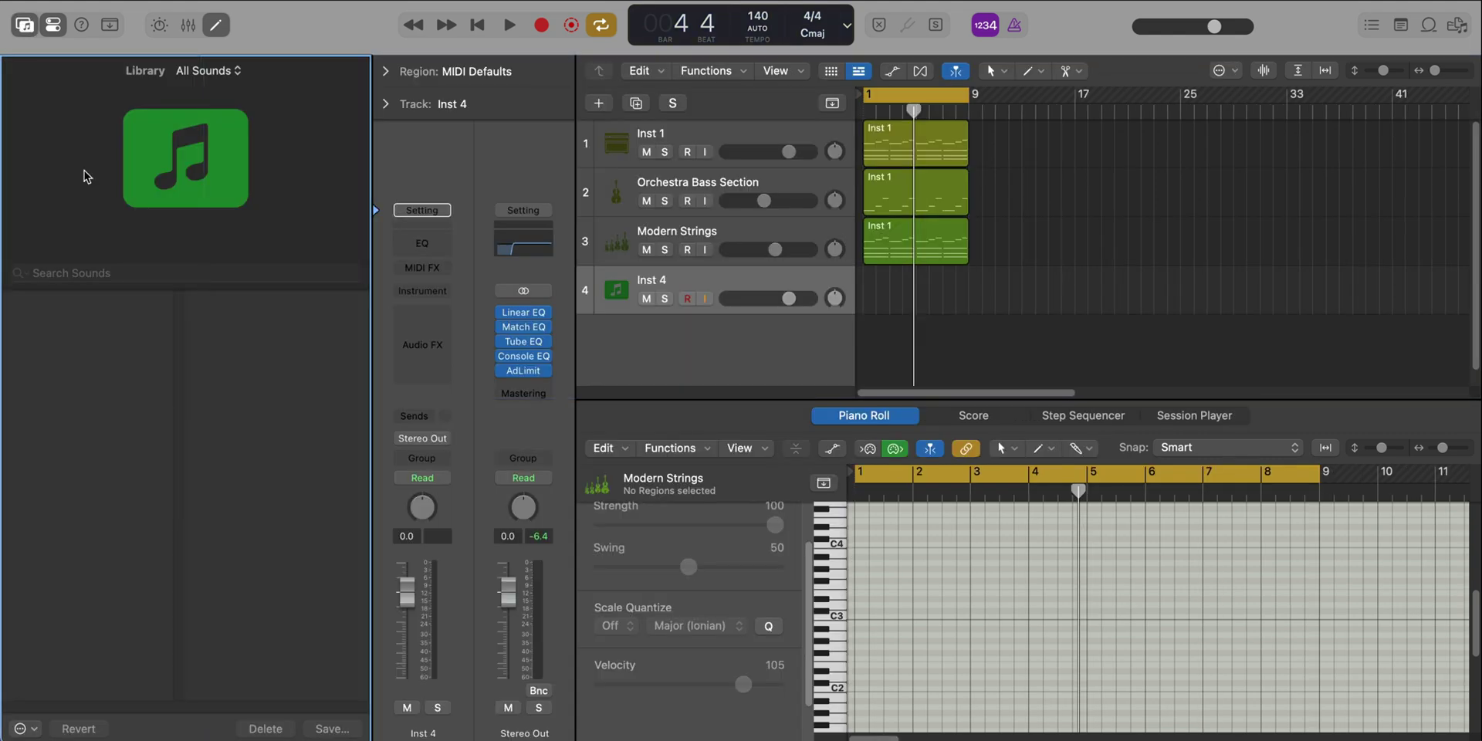
click(44, 456)
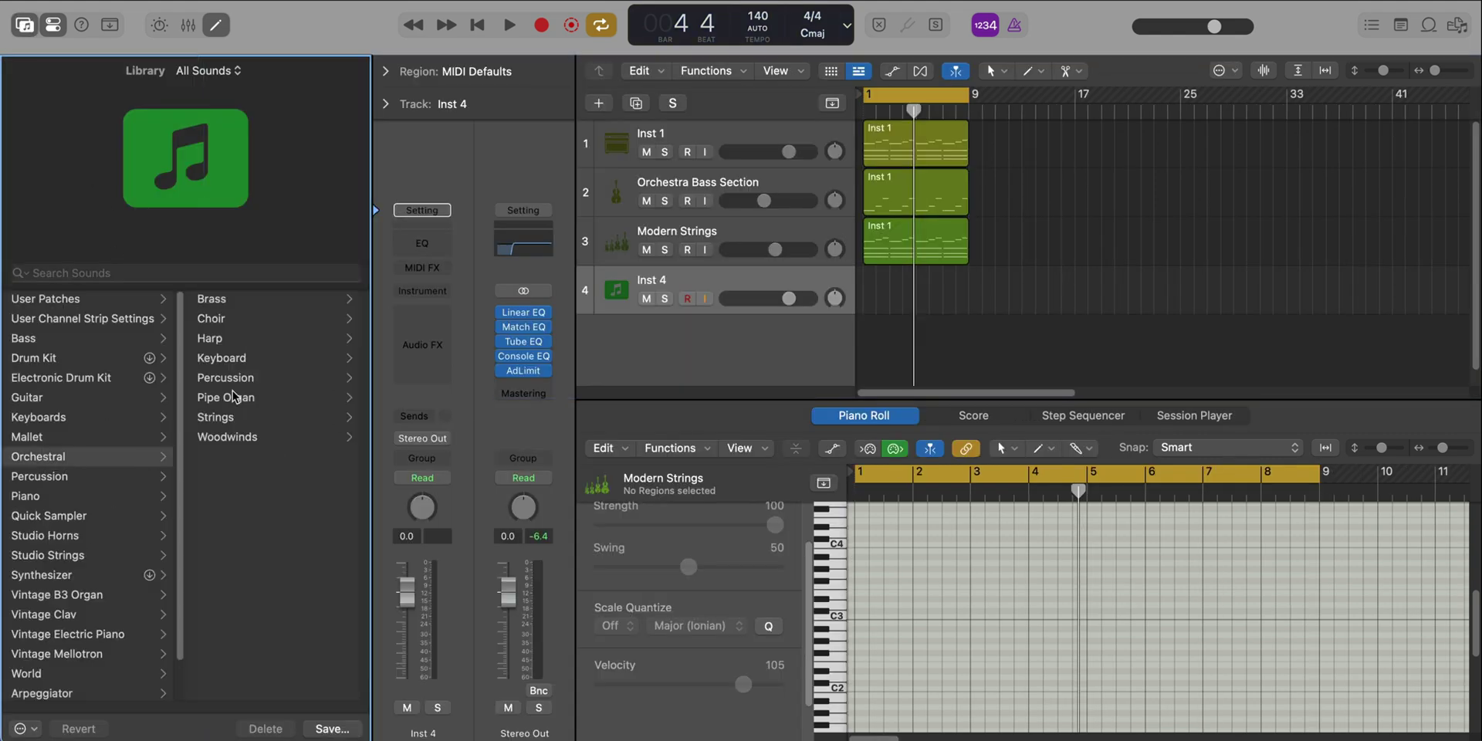
click(234, 302)
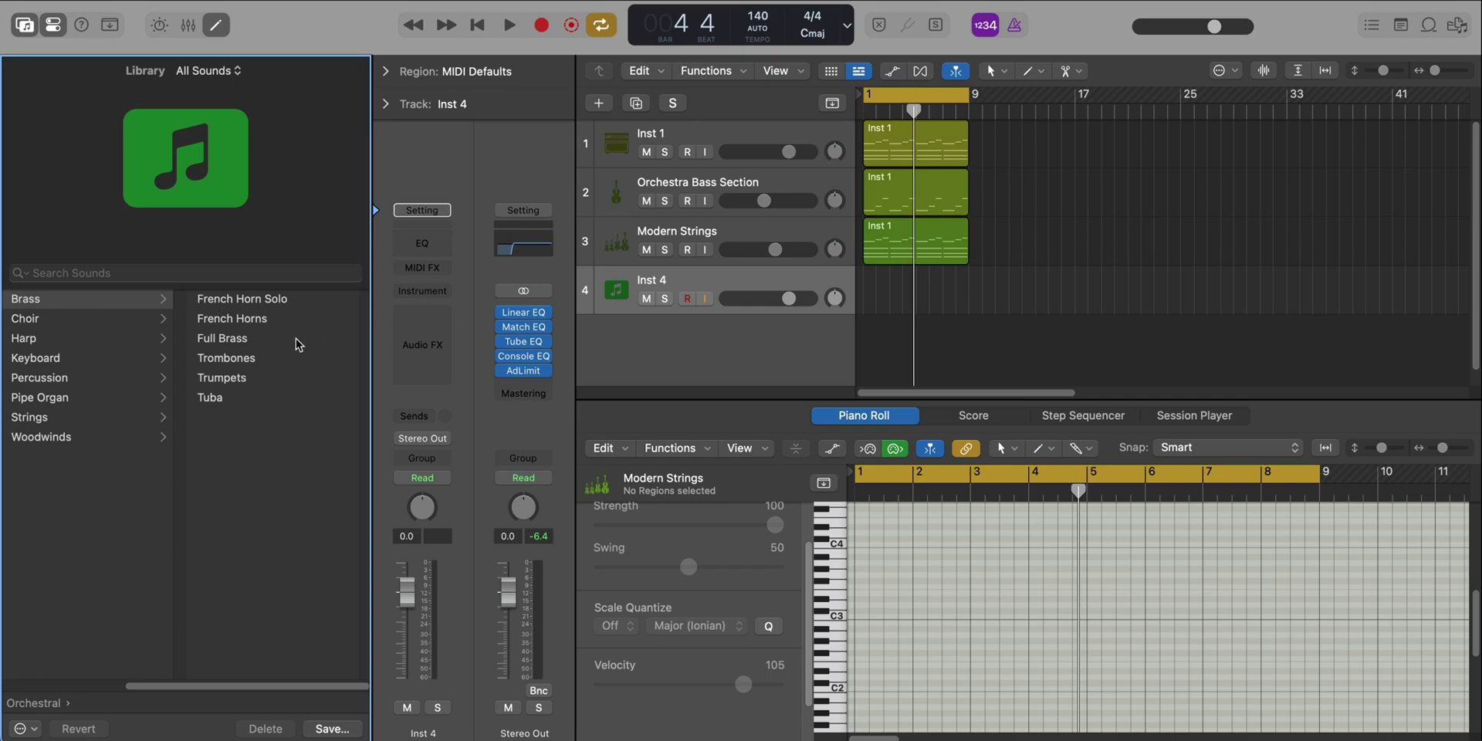
click(260, 320)
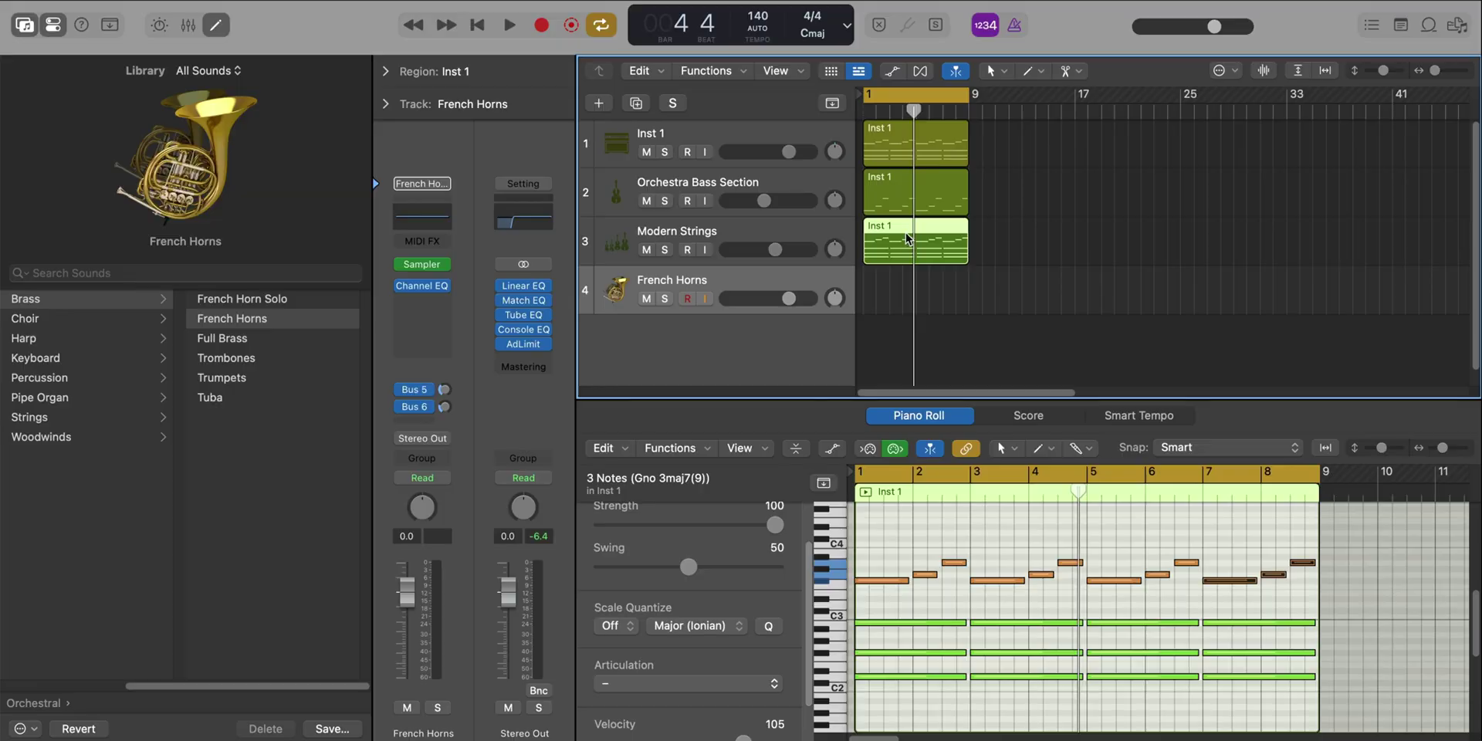
Copy the Modern Strings region to the soloed French Horns track and delete the melody and lower chord notes, keeping the highest chord notes.
drag(903, 236, 903, 284)
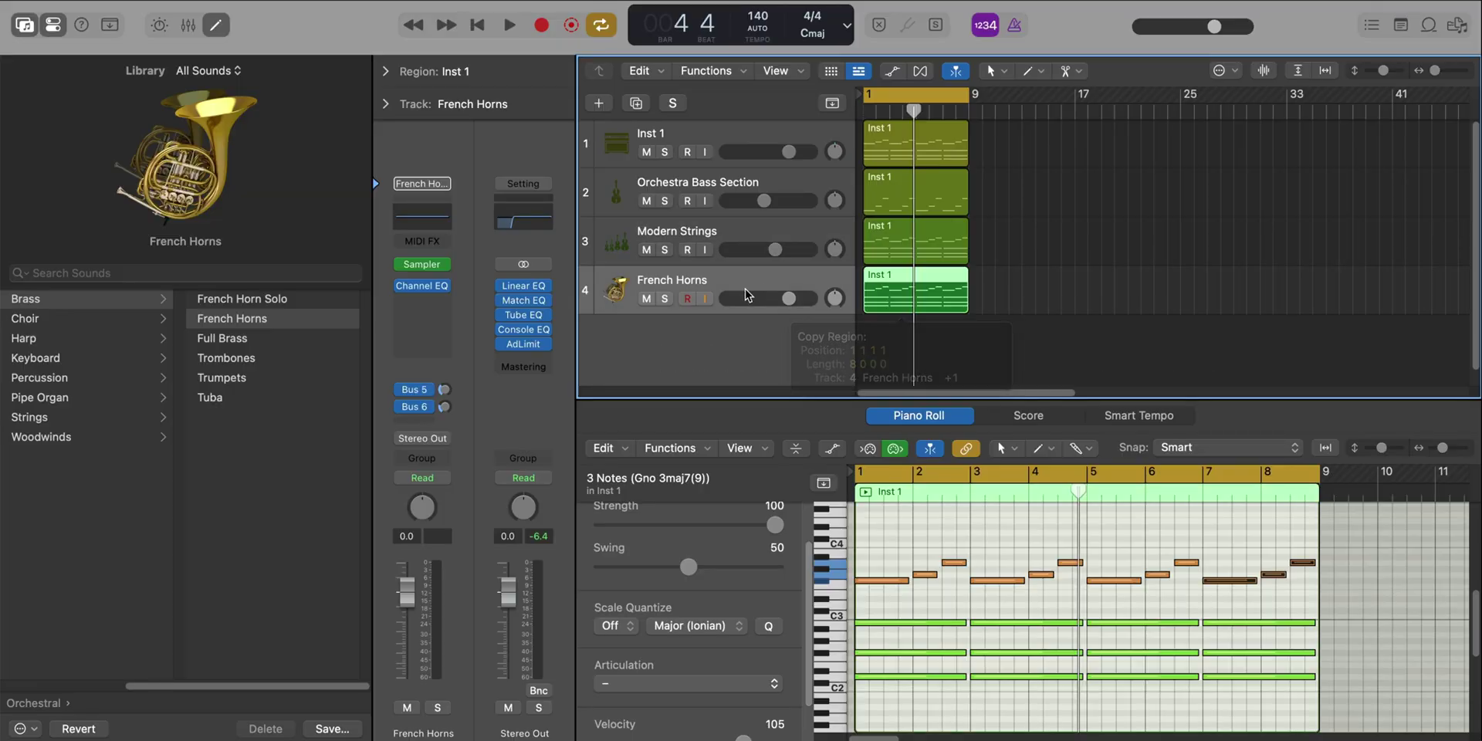
click(665, 299)
drag(897, 642, 1316, 699)
key(Delete)
drag(1231, 575, 1281, 596)
key(super+z)
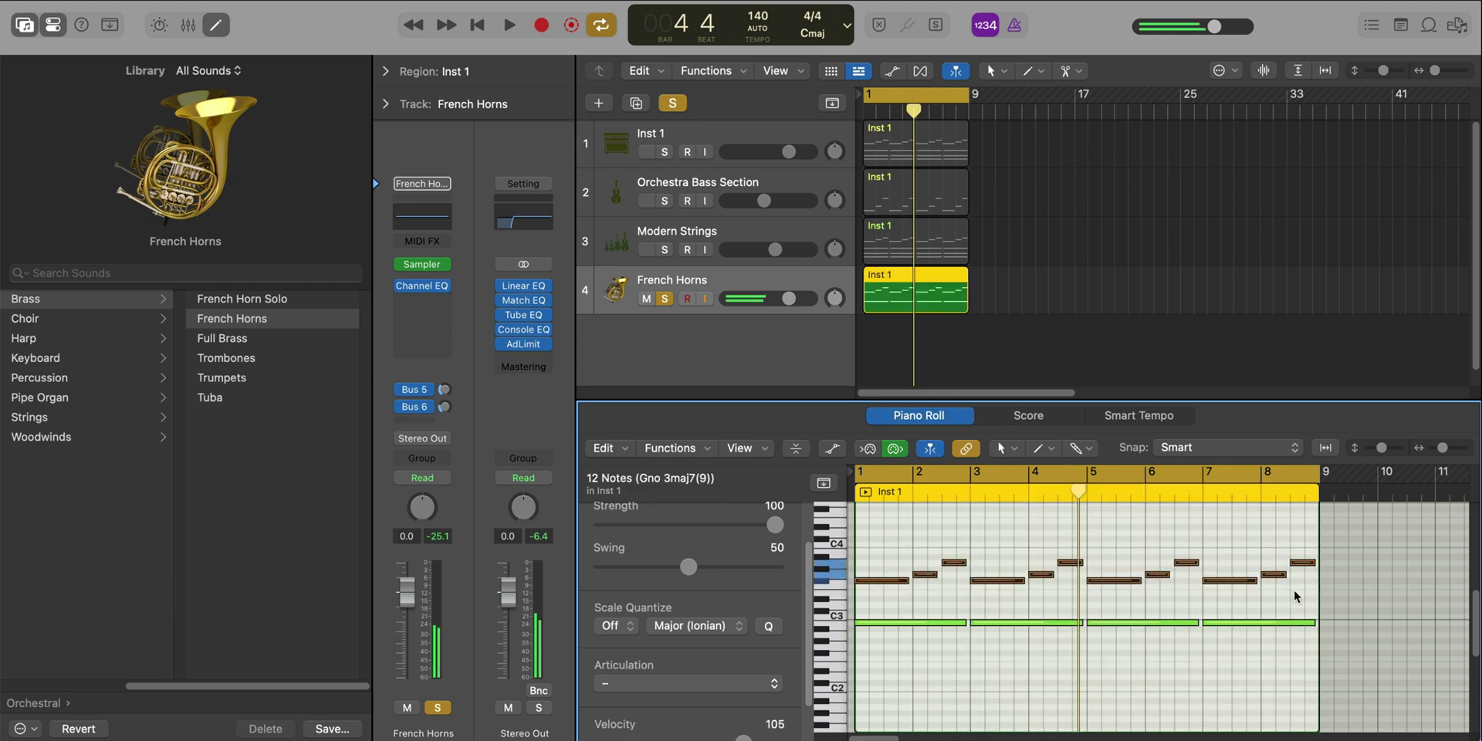
key(Delete)
Transpose the remaining French Horns notes down an octave and raise their velocity to 127 during playback.
drag(1261, 688, 905, 547)
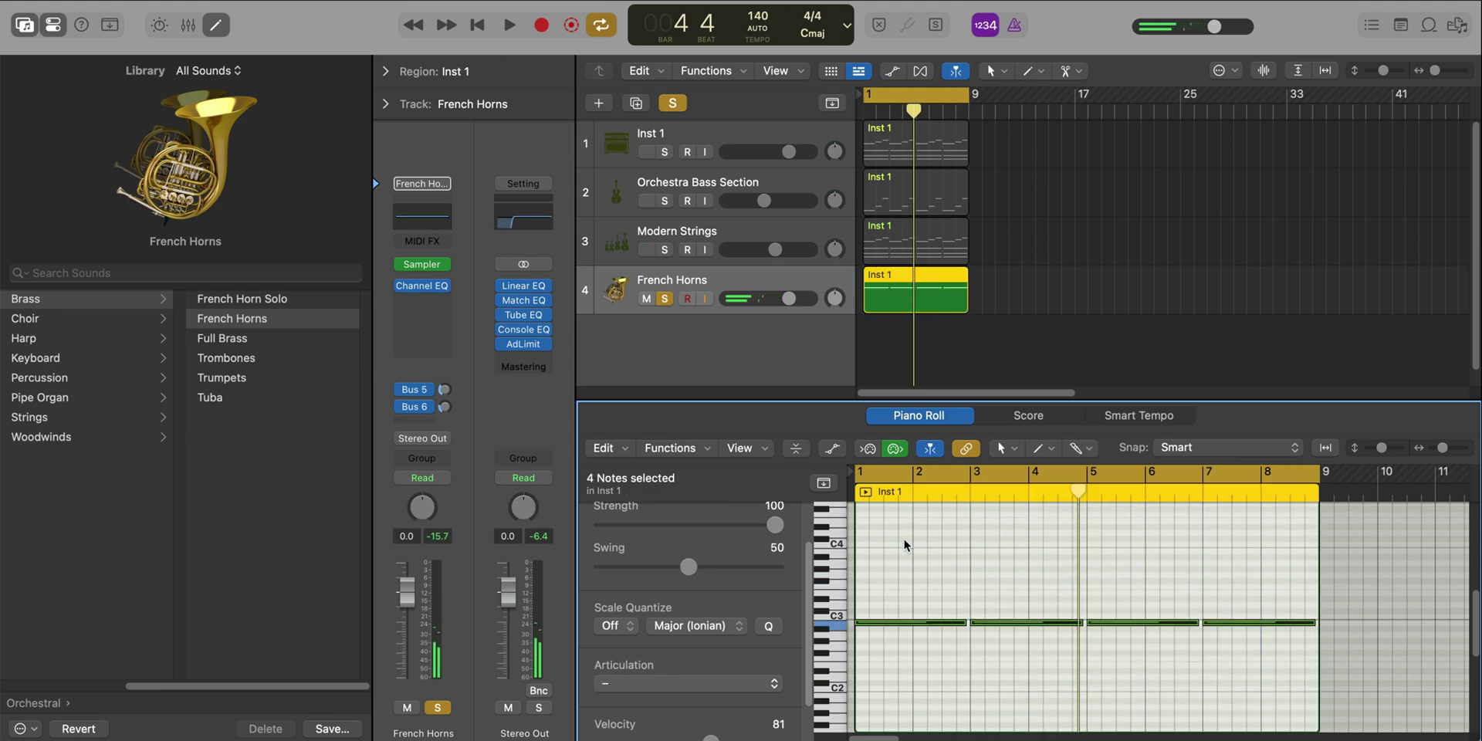
key(shift+alt+Down)
key(space)
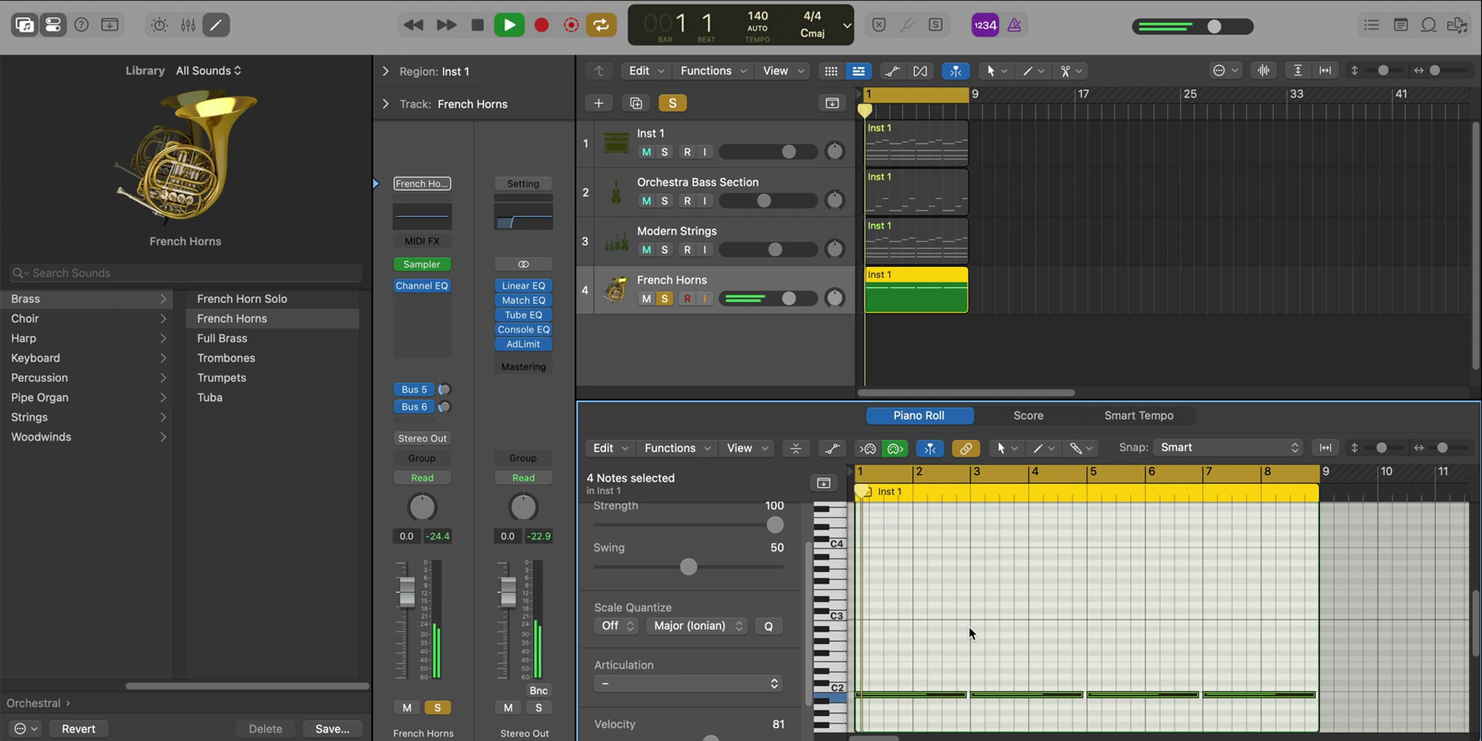
drag(712, 738, 779, 737)
scroll(949, 715, up, 3)
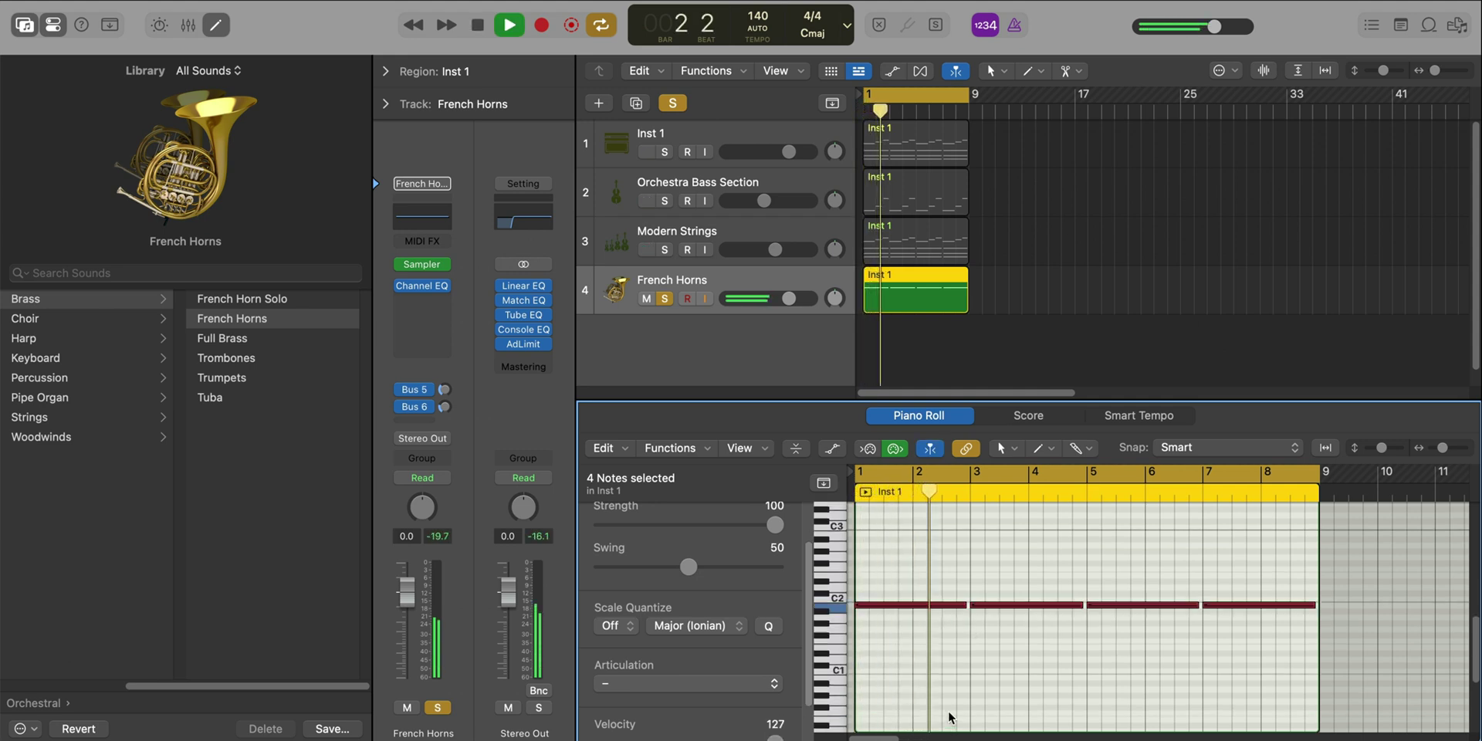
Duplicate the four French Horns notes an octave lower and play the result.
key(space)
drag(1404, 650, 906, 668)
key(space)
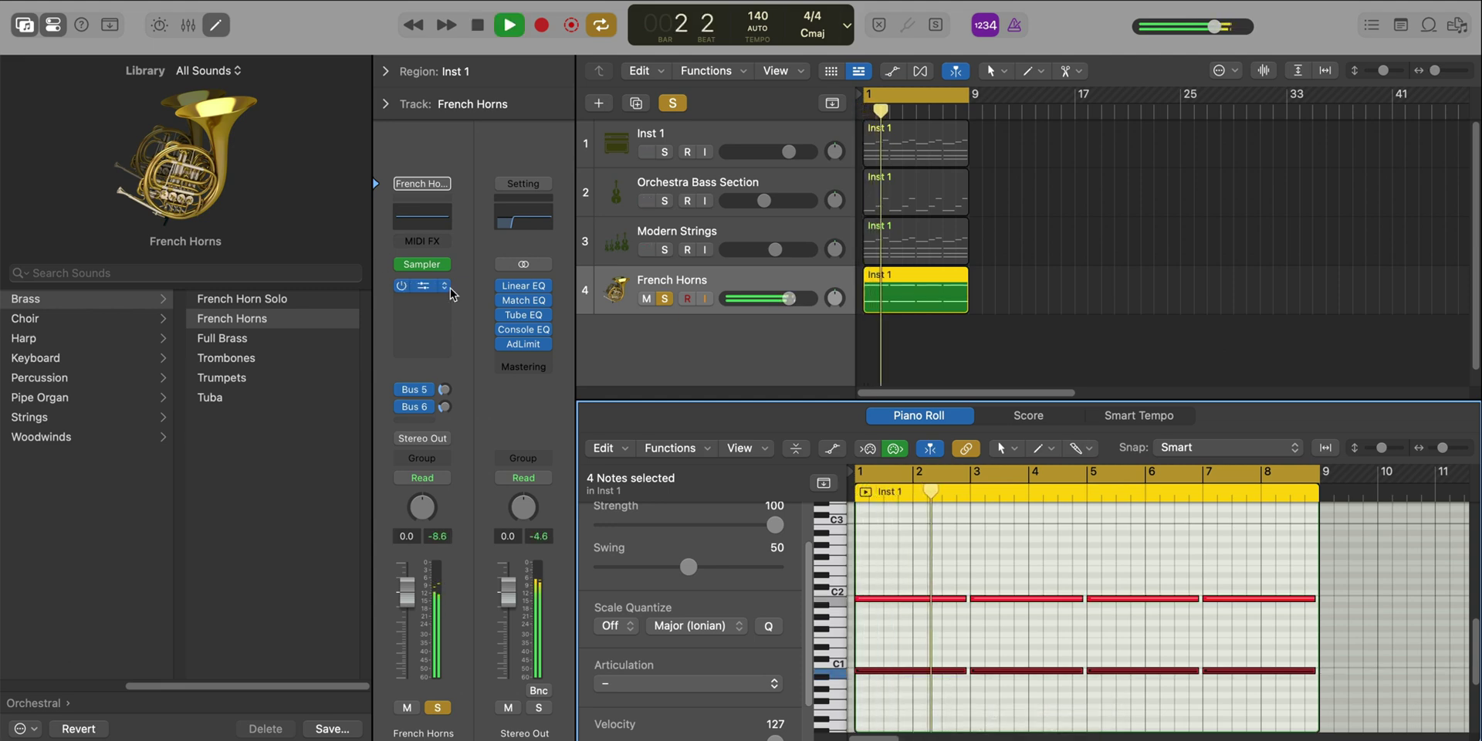
Add a high cut at 1320 Hz and a low cut in the French Horns Channel EQ, and hear it with all tracks.
click(425, 287)
drag(1204, 463, 952, 463)
drag(955, 460, 959, 460)
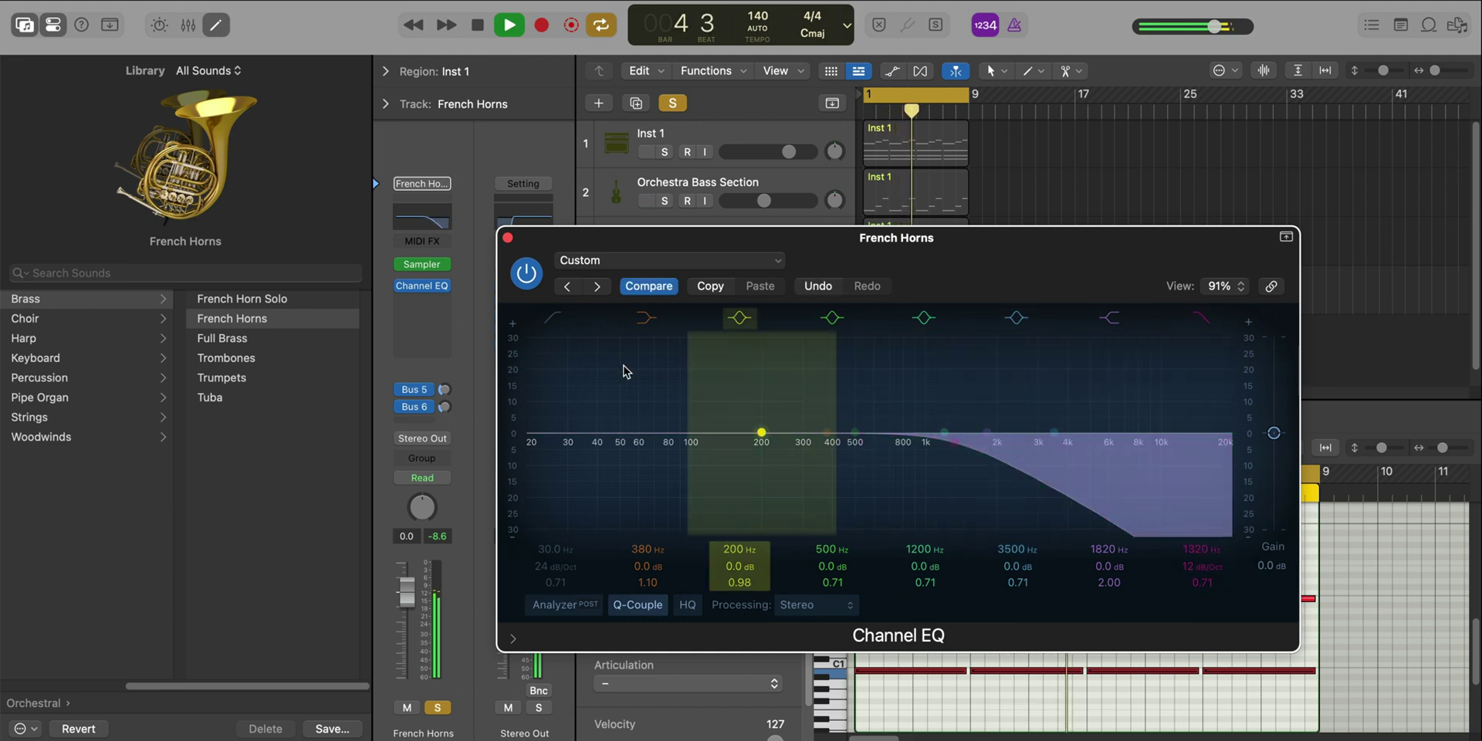
drag(541, 448, 664, 452)
click(508, 238)
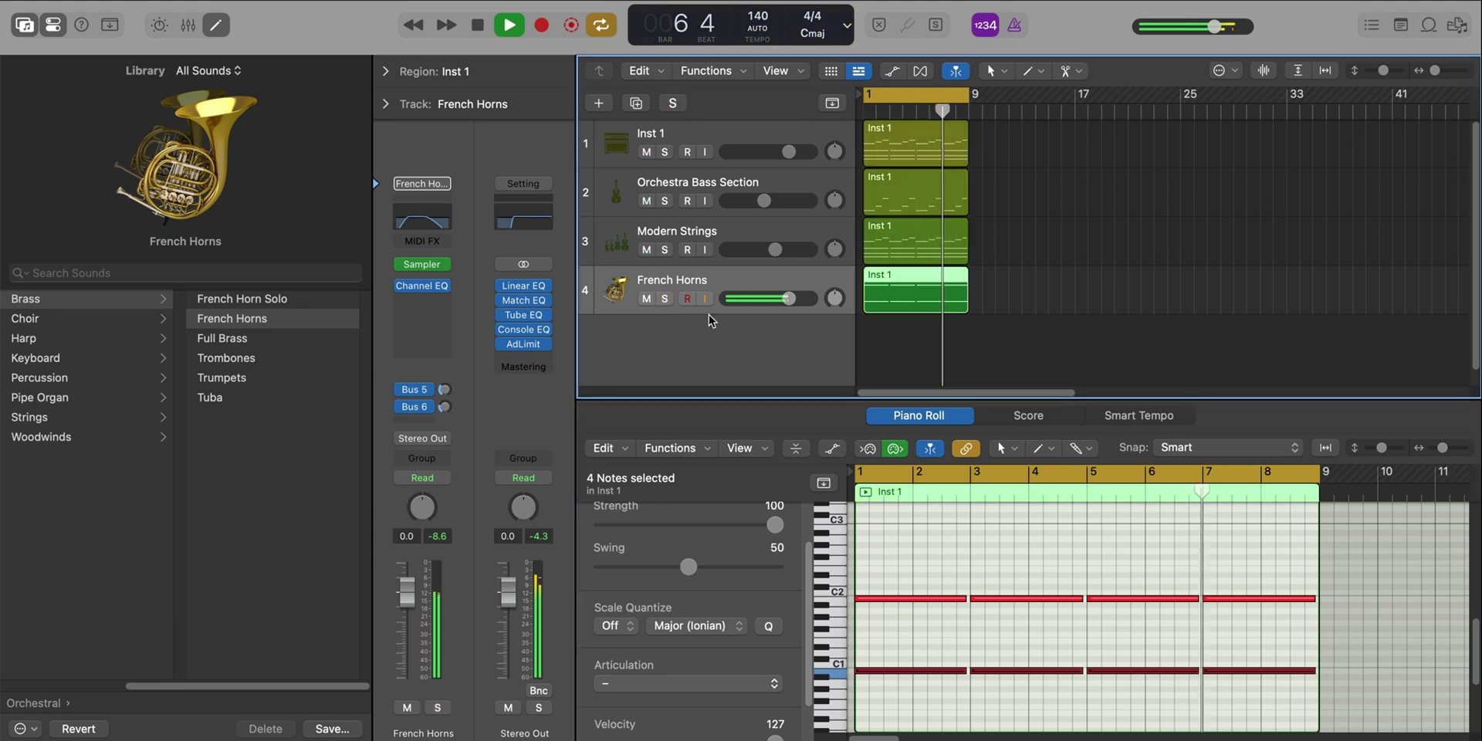
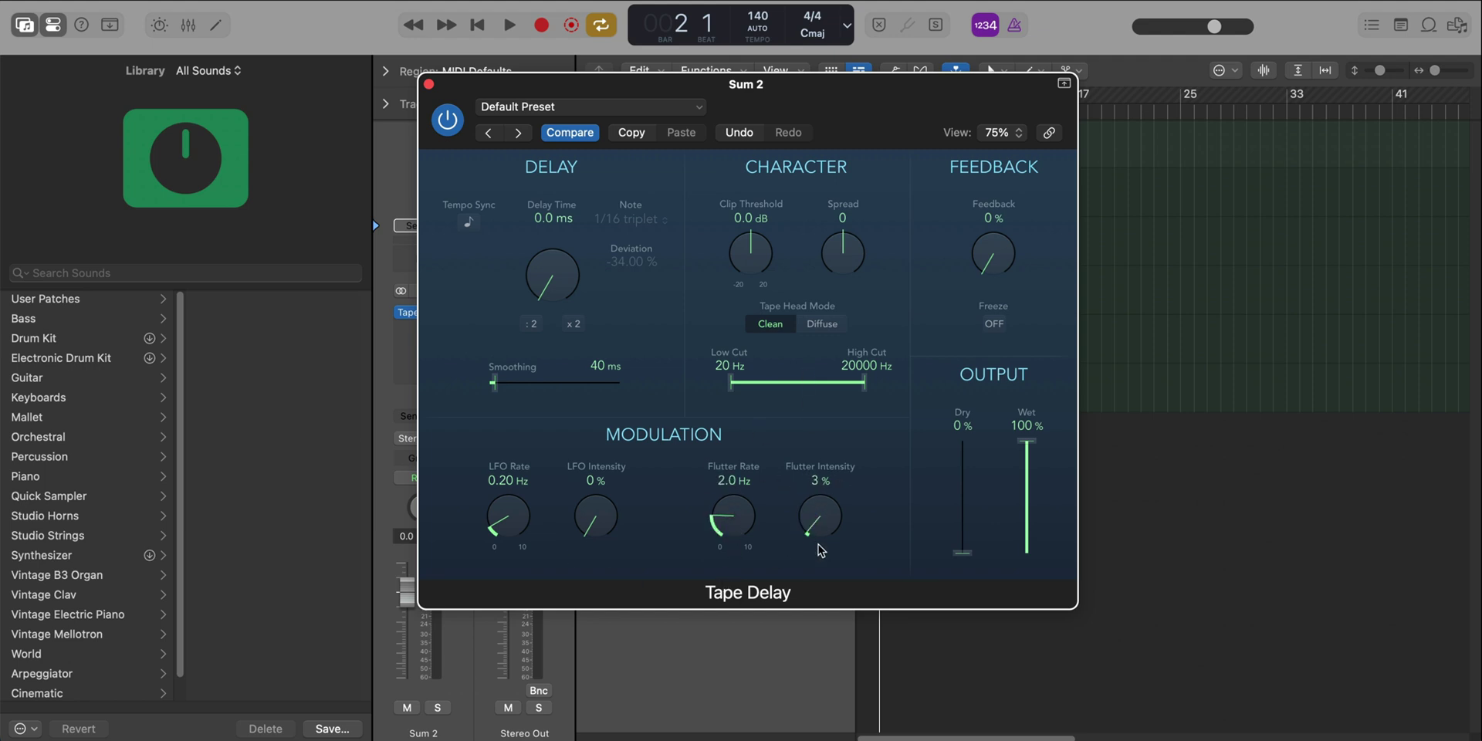
Hide the Library, raise the Sum 2 Tape Delay's Flutter Intensity to 100% and compare playback with the effect off and on.
drag(731, 115, 1192, 150)
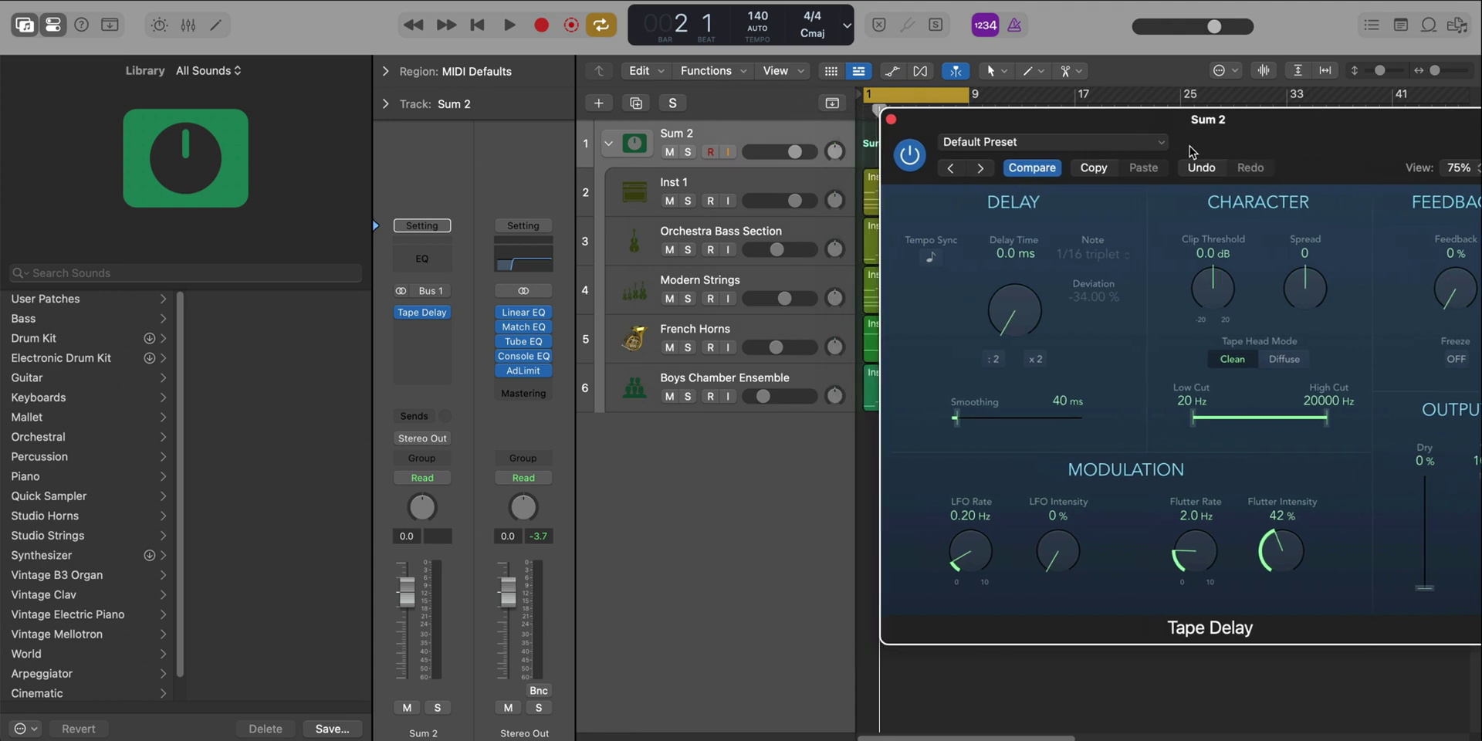
click(14, 26)
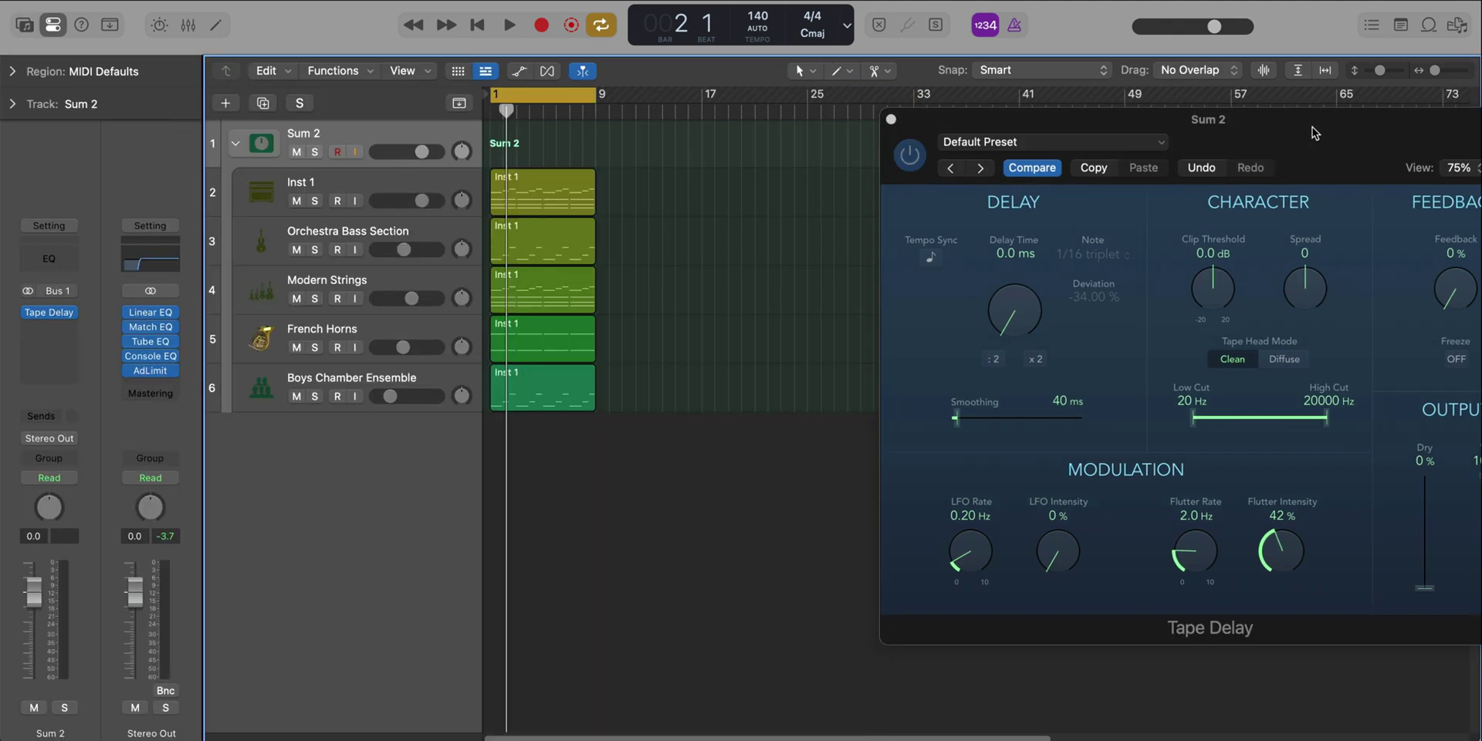
drag(1315, 133, 1066, 142)
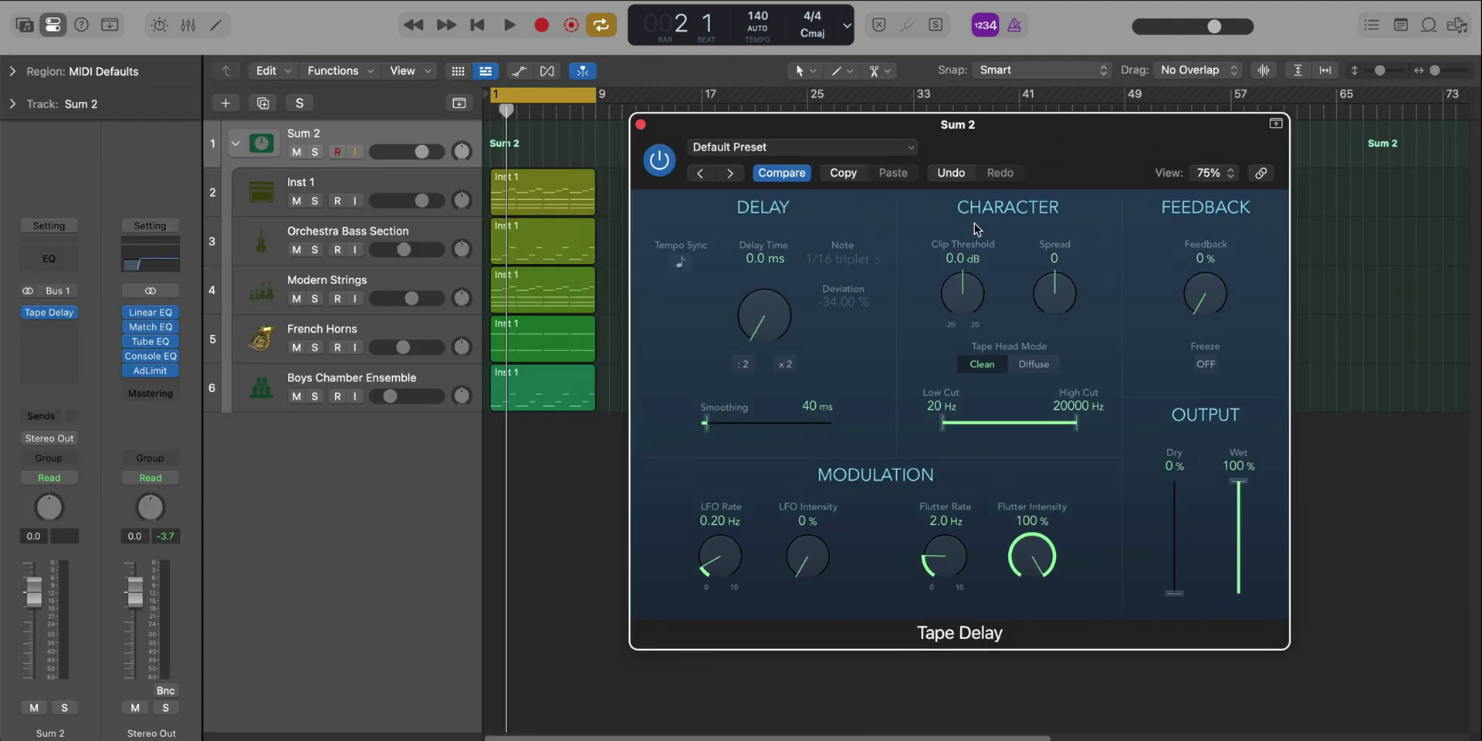
key(space)
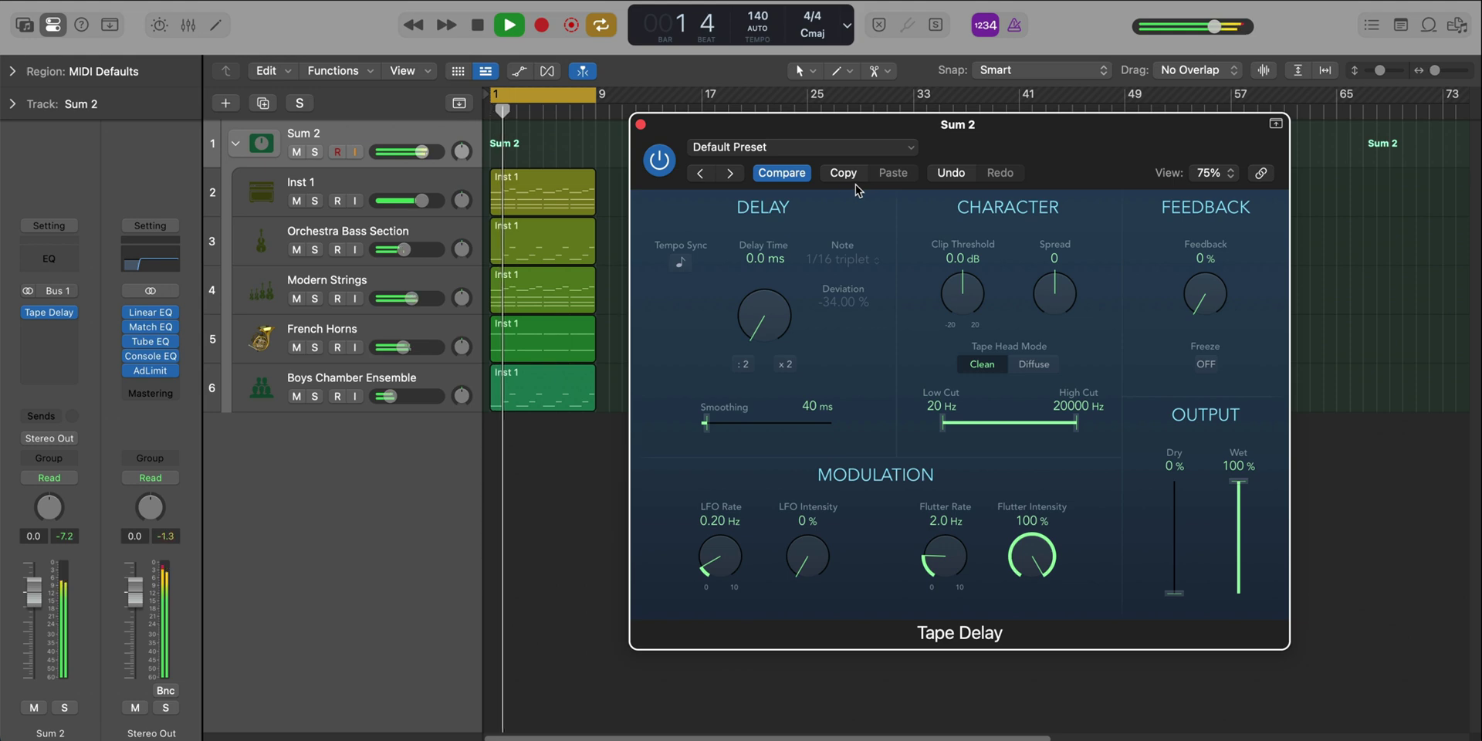
click(670, 165)
click(670, 165)
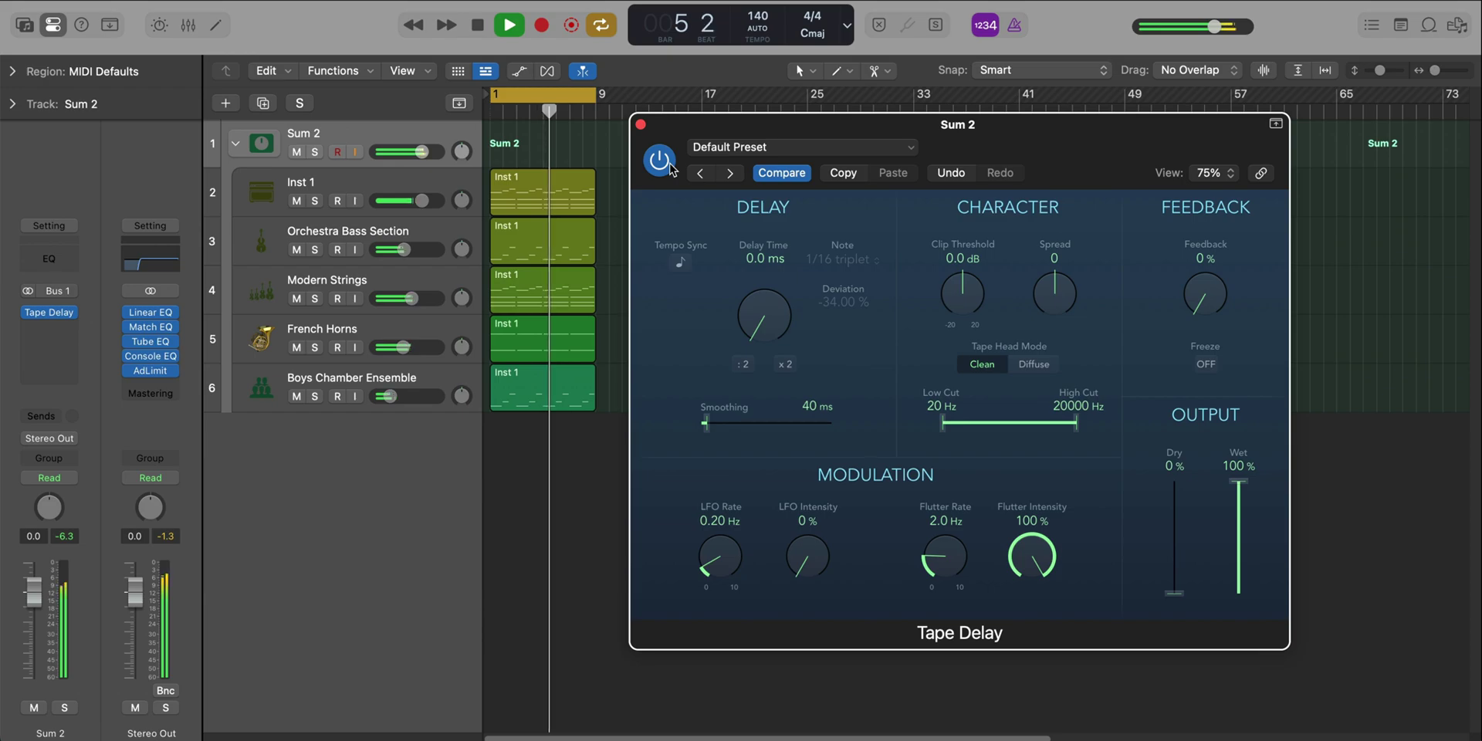
Set the Tape Delay's Flutter Intensity to 20%, play the loop and close the effect.
key(space)
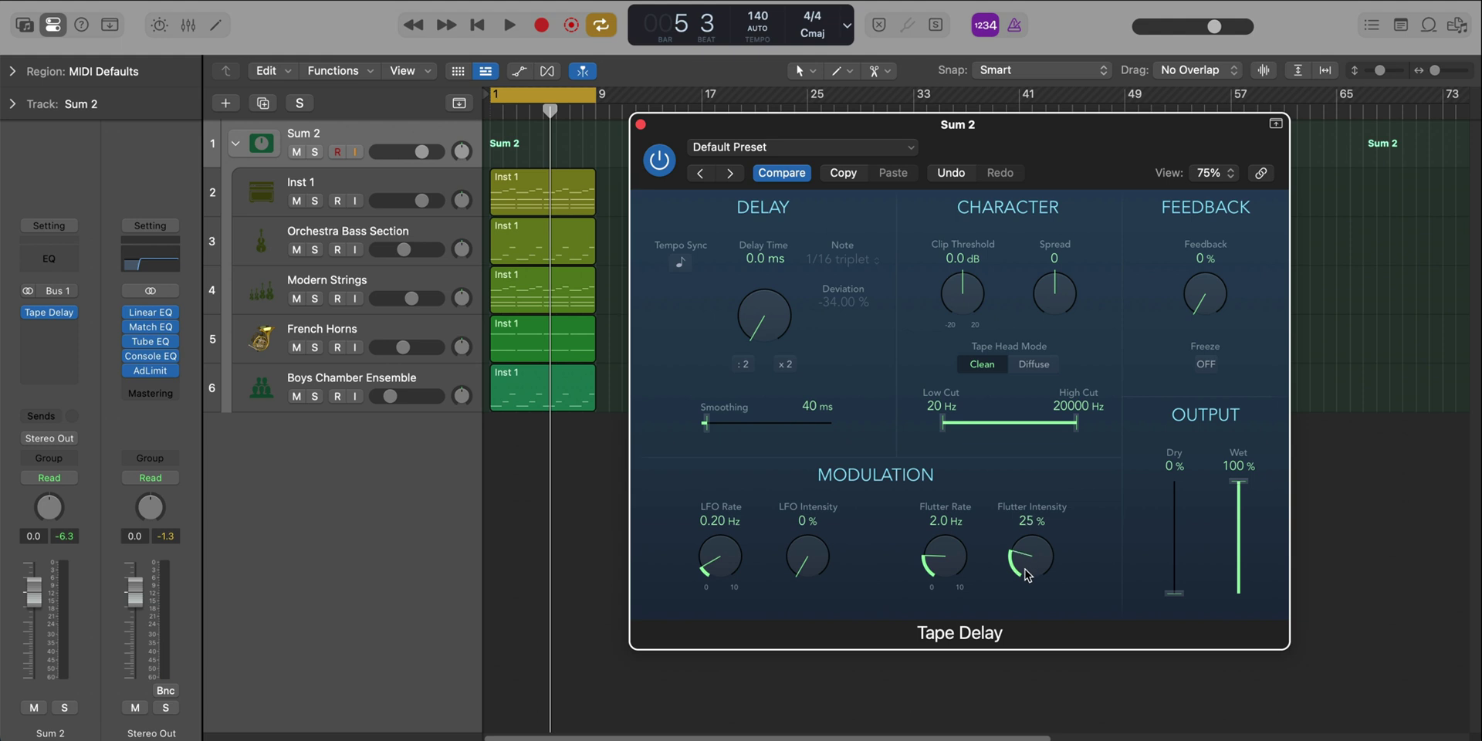
key(space)
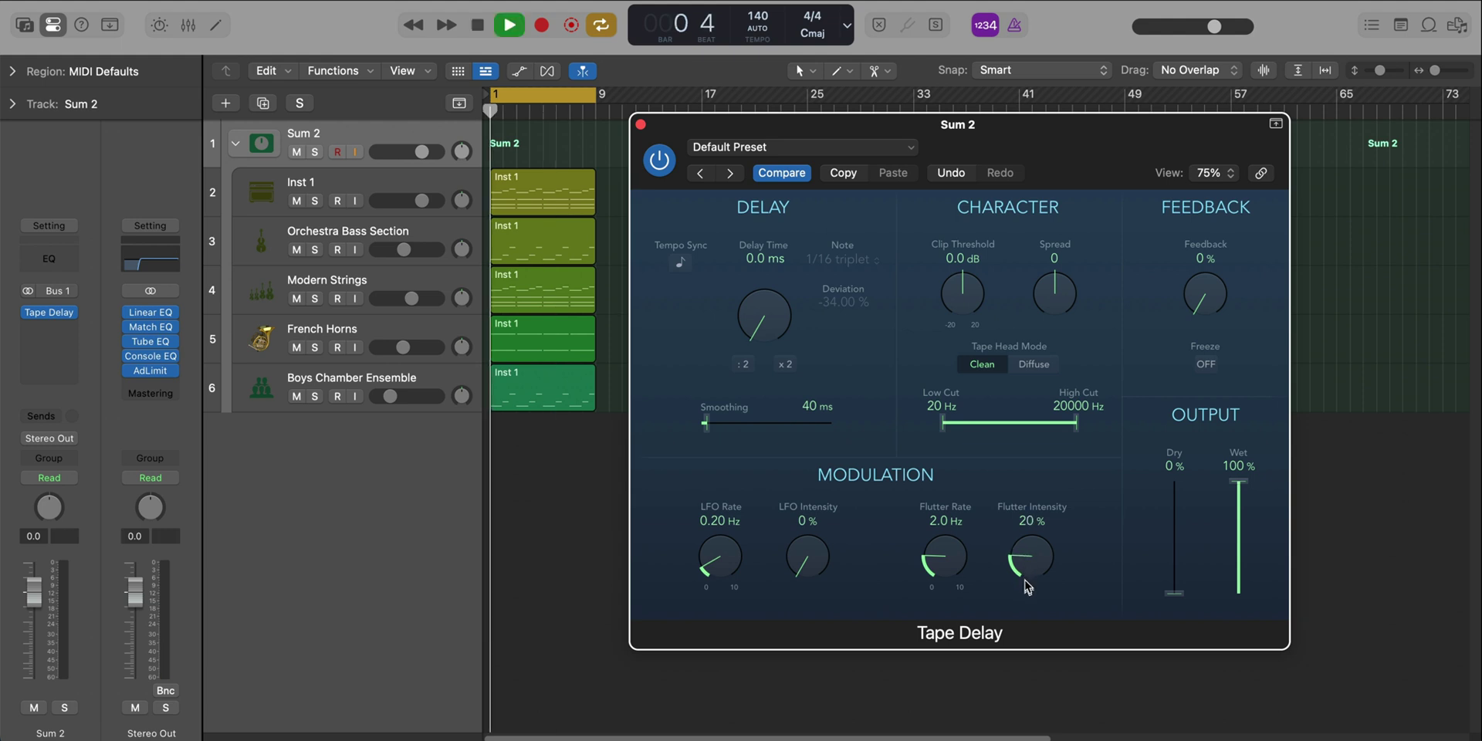
click(640, 124)
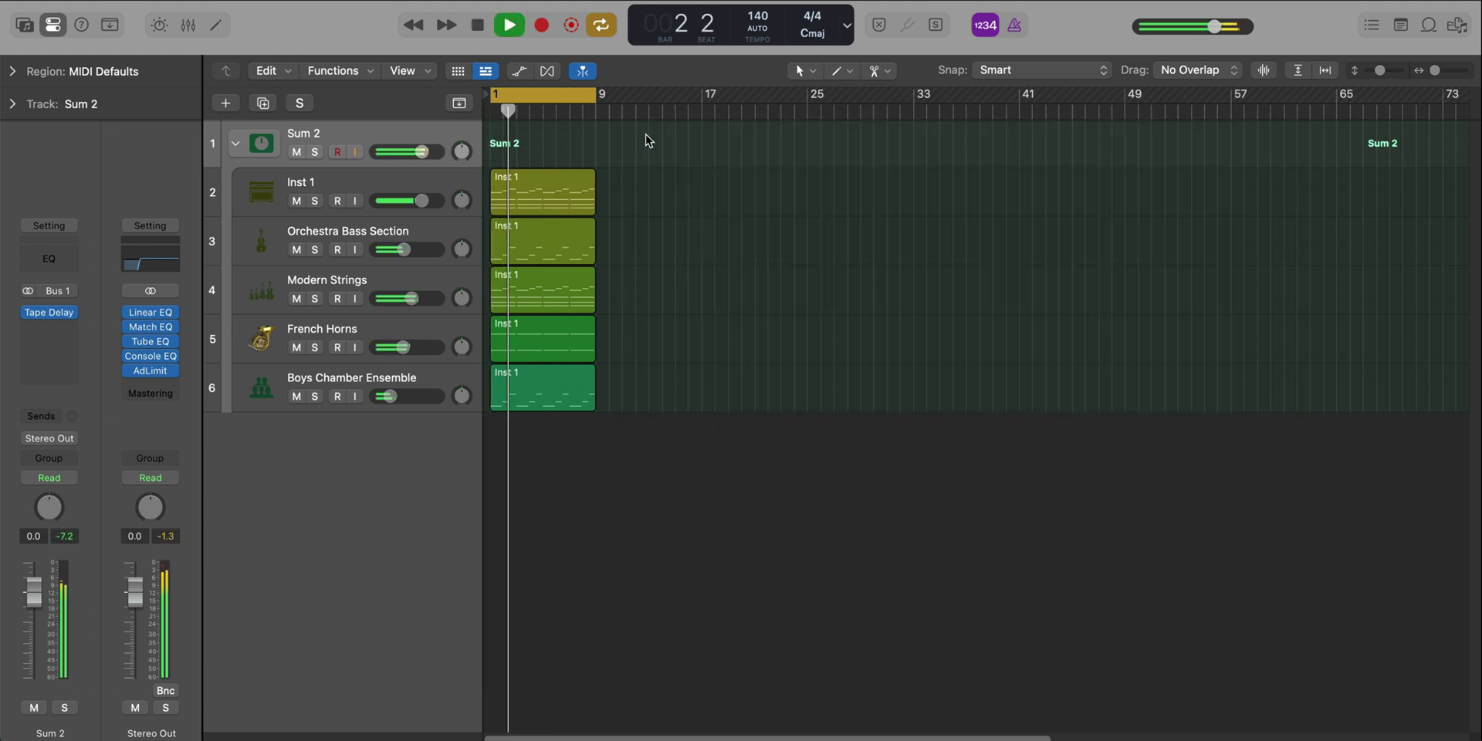
key(space)
Insert ChromaVerb on Sum 2 with 2.00 s decay, 100% distance, 0% dry and 55% wet, and play the loop.
click(56, 329)
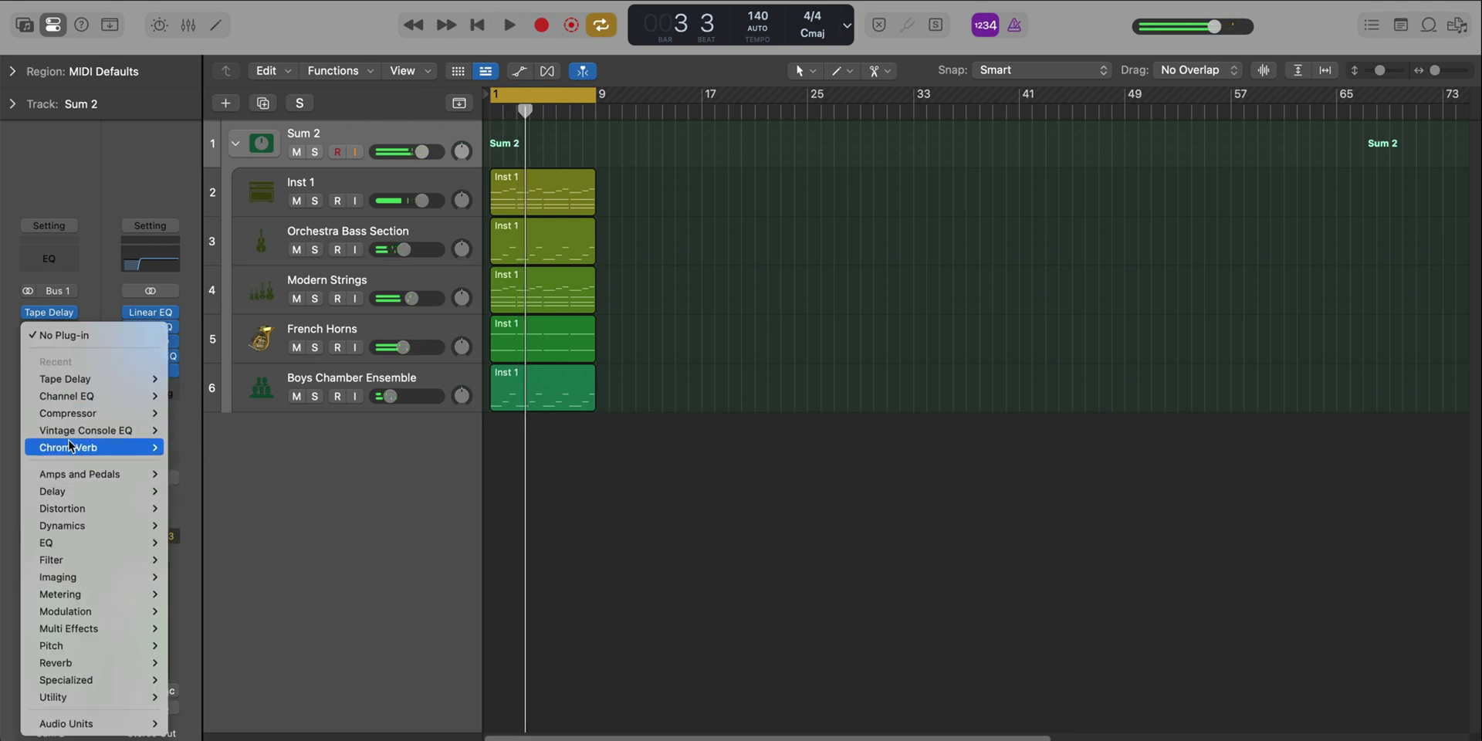
mouse_move(72, 448)
click(187, 448)
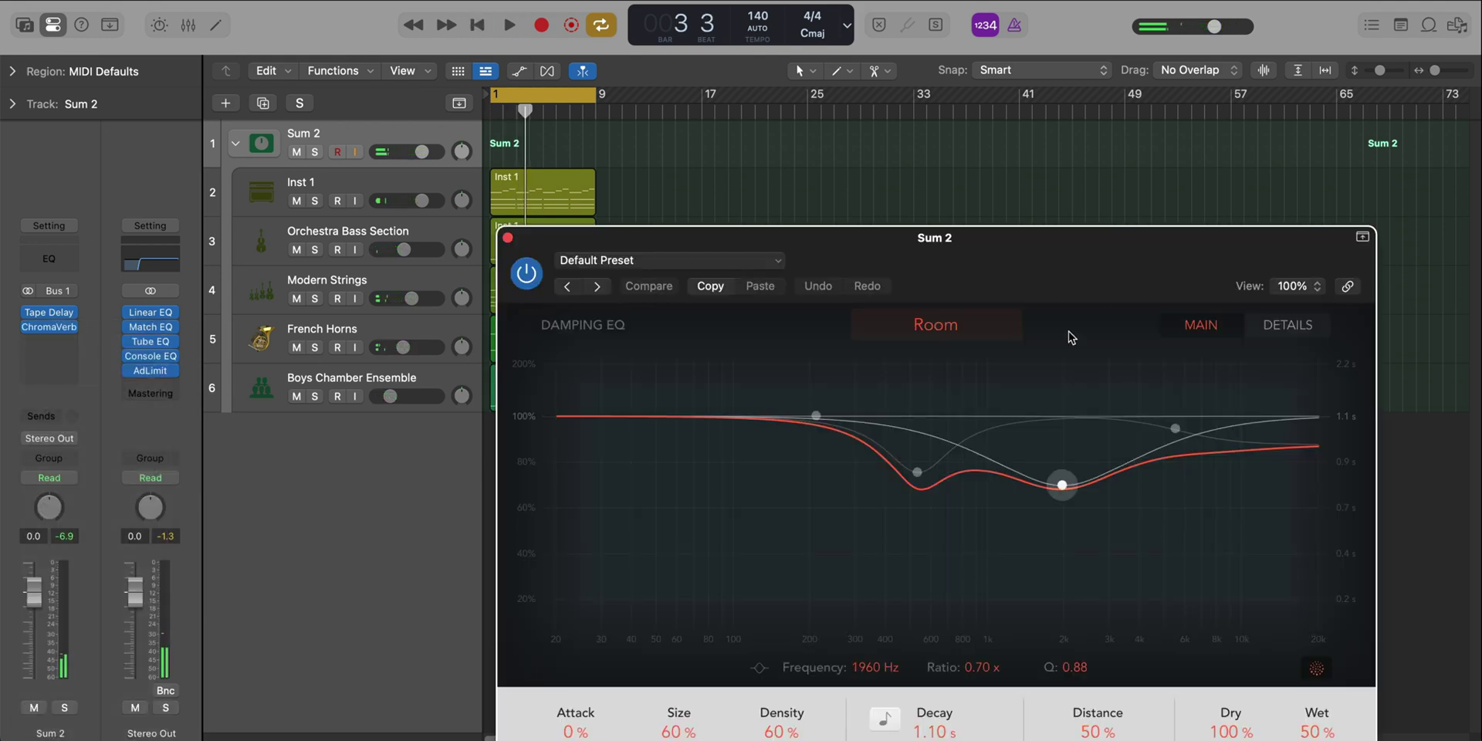
drag(1067, 252, 882, 0)
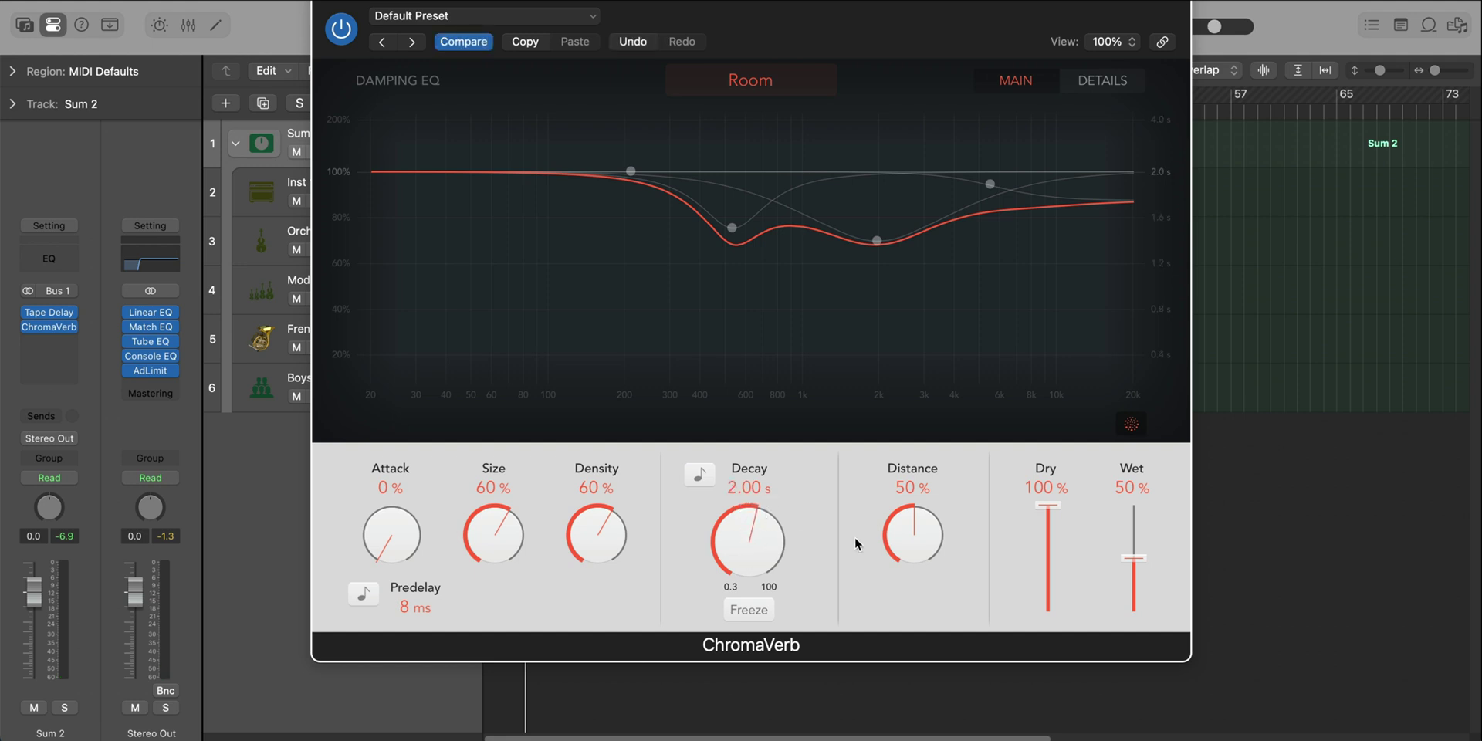
drag(906, 545, 896, 112)
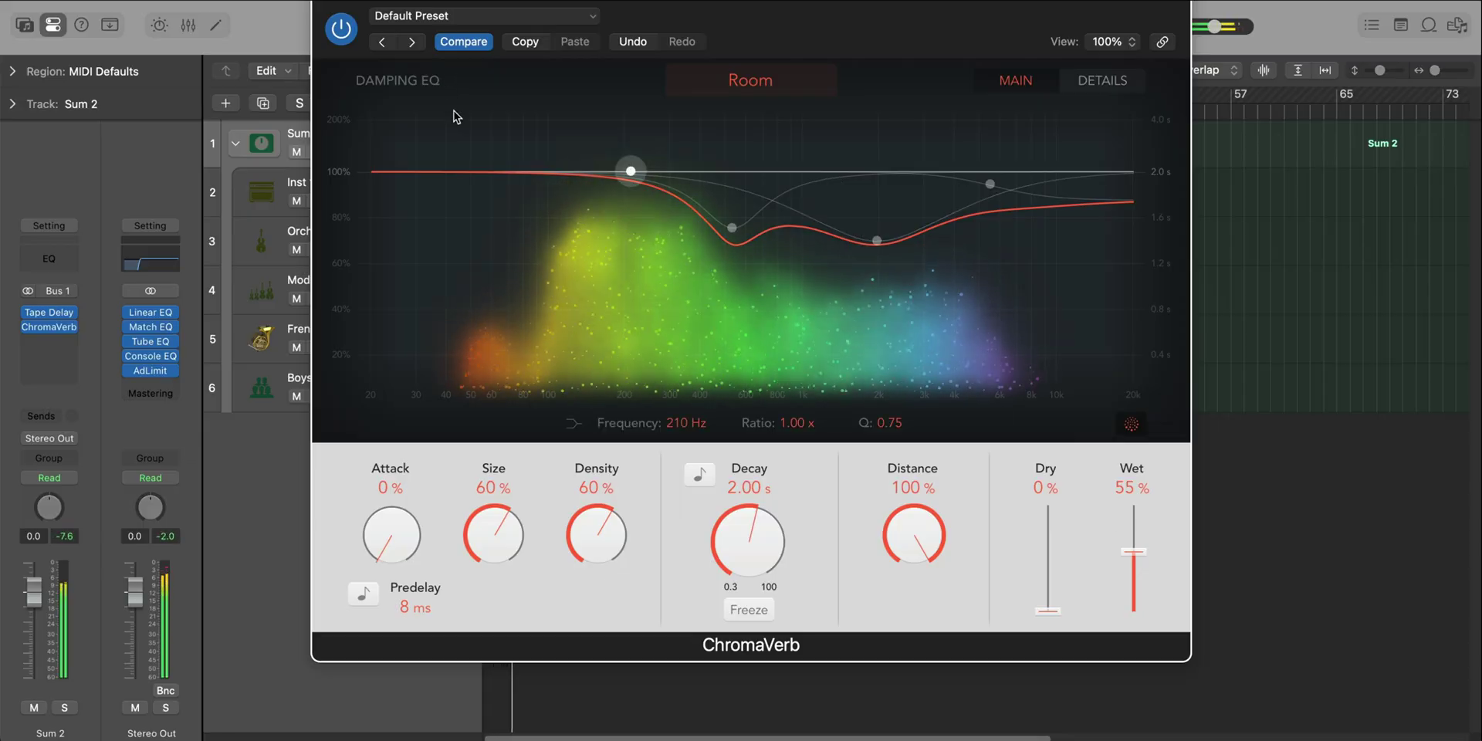
click(321, 2)
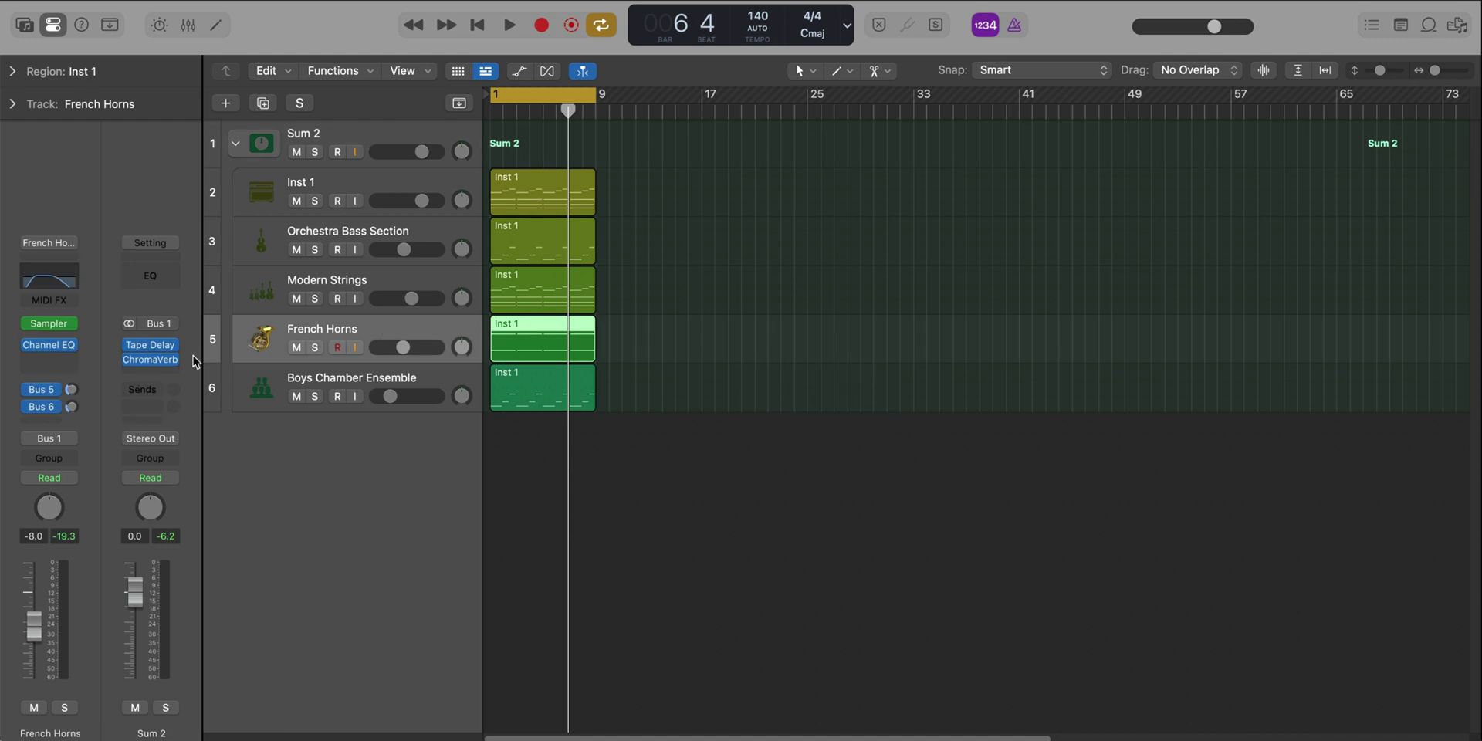
Insert an Exciter on French Horns at 490 Hz with 27.4% harmonics, audition it during playback and close it.
click(50, 362)
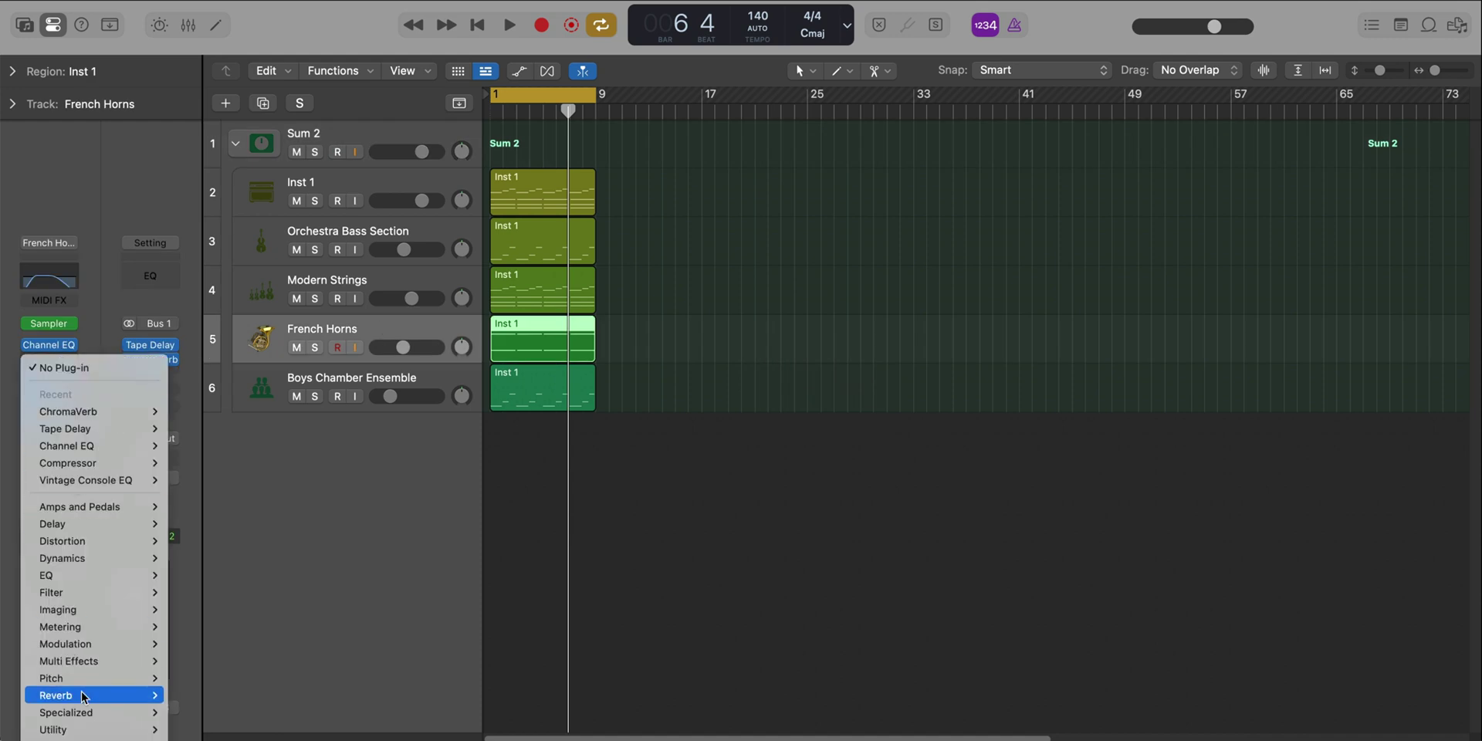
mouse_move(85, 712)
click(262, 714)
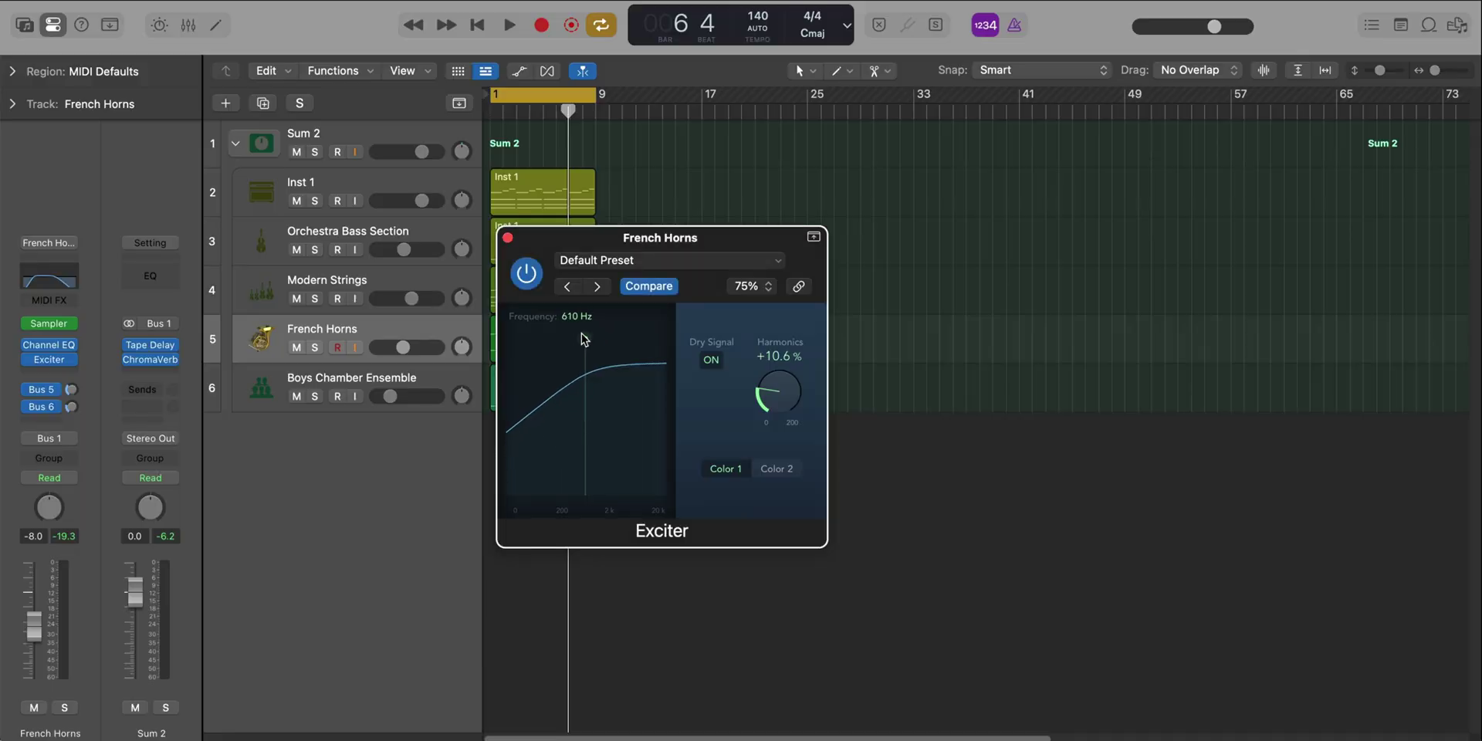
drag(581, 333, 577, 335)
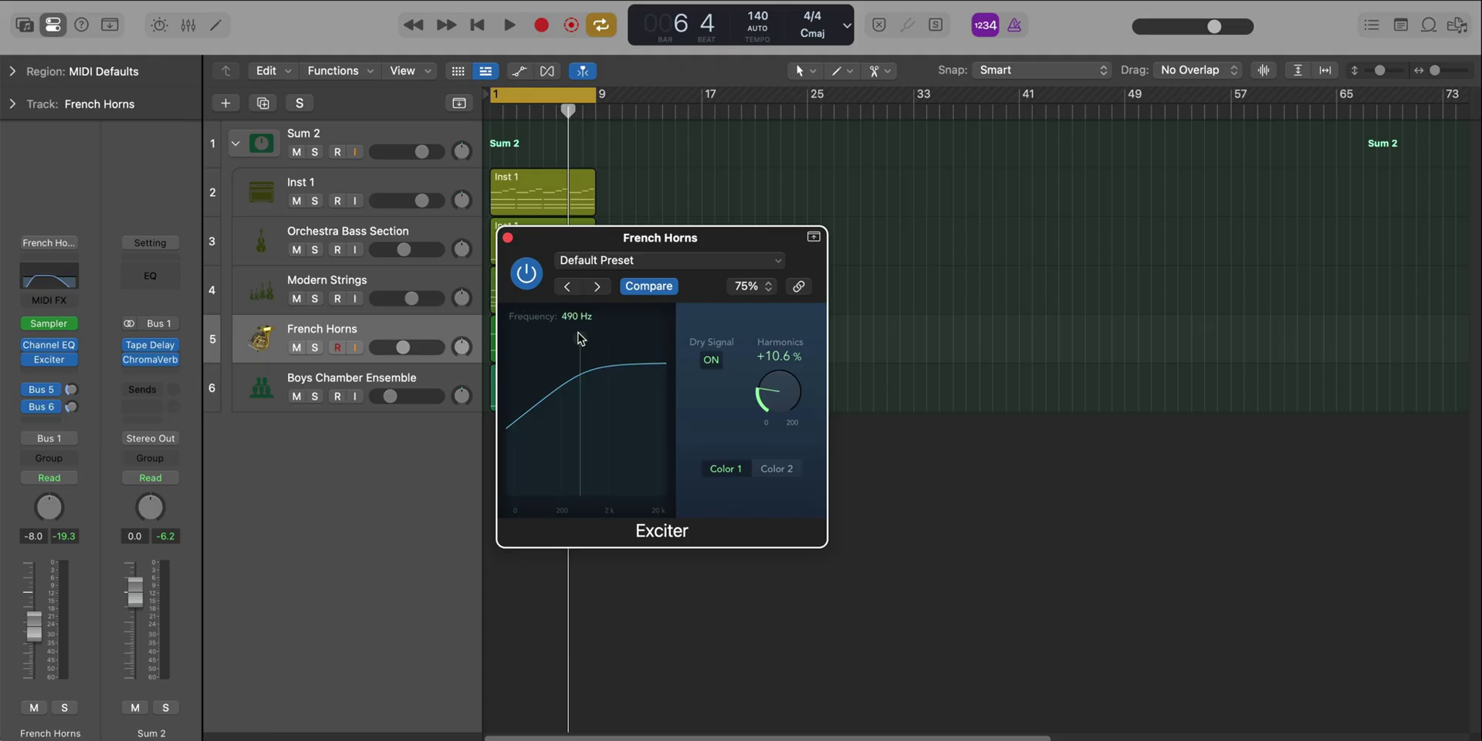
drag(579, 333, 576, 334)
key(space)
drag(775, 413, 782, 333)
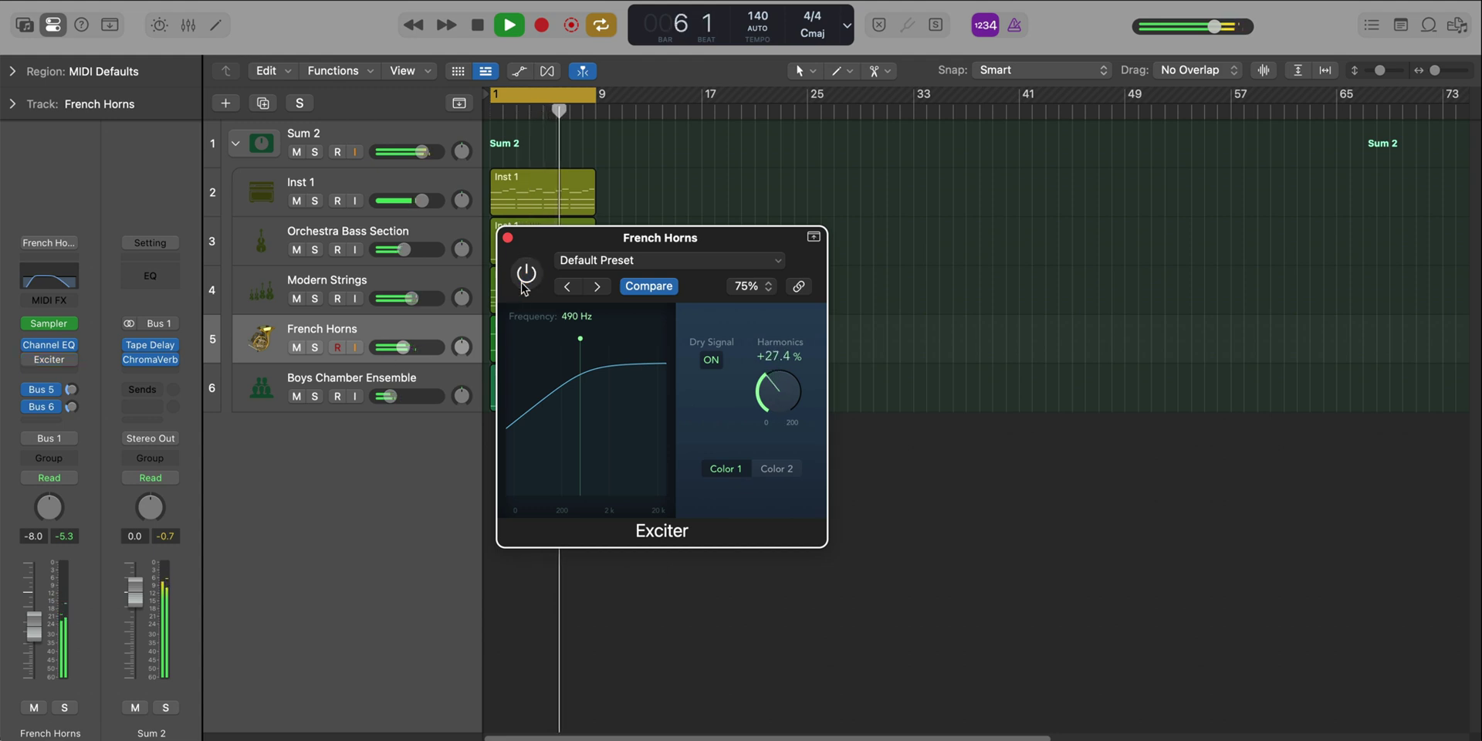
click(508, 239)
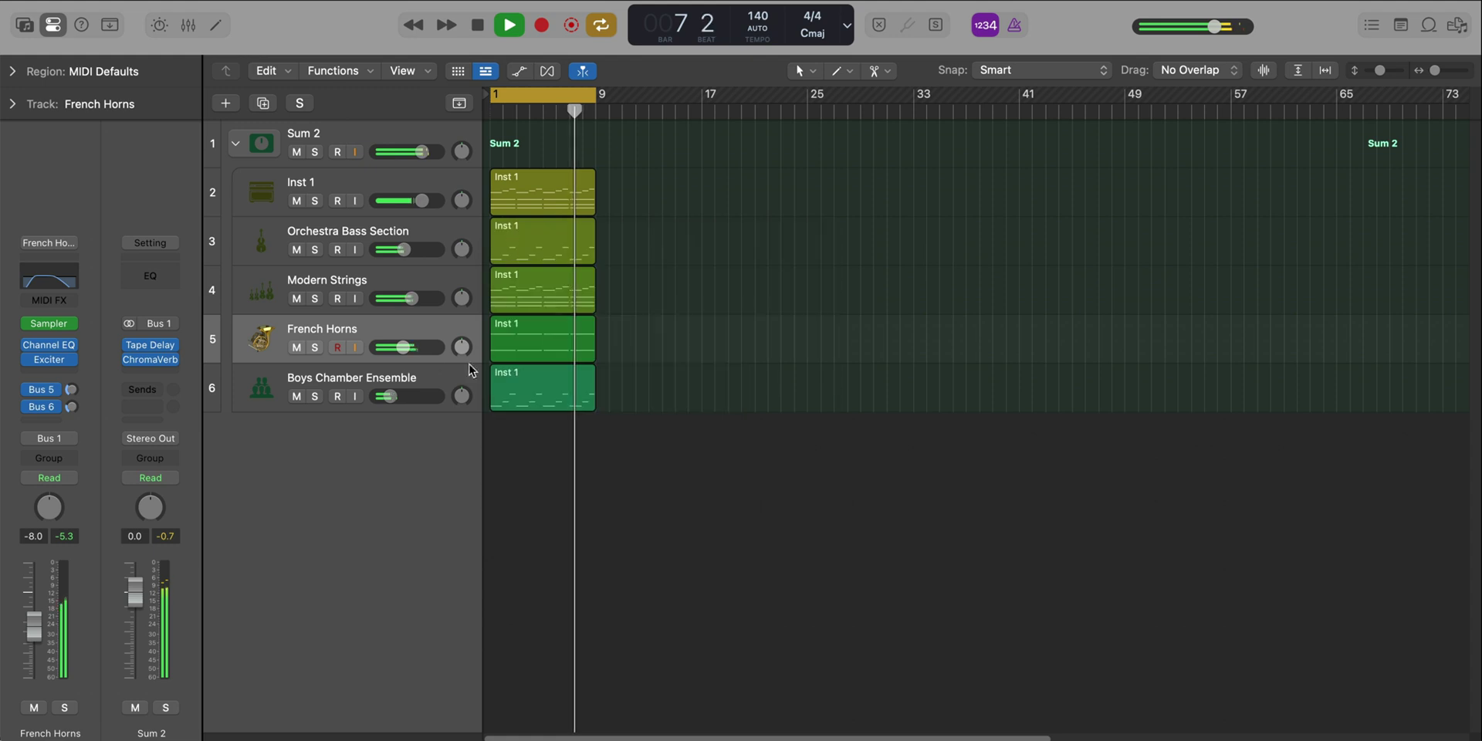
Adjust the amp volume in the French Horns Sampler.
click(46, 326)
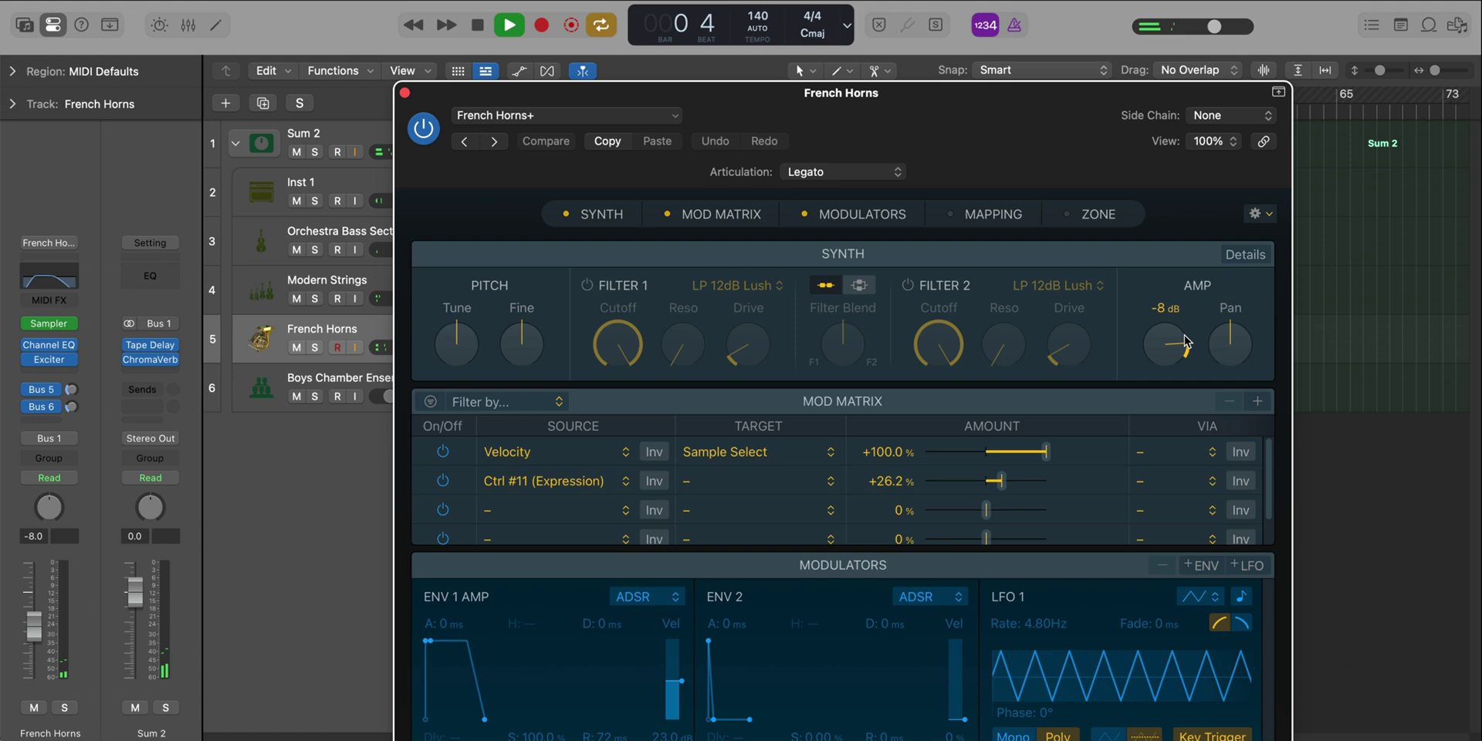
drag(1186, 341, 1172, 352)
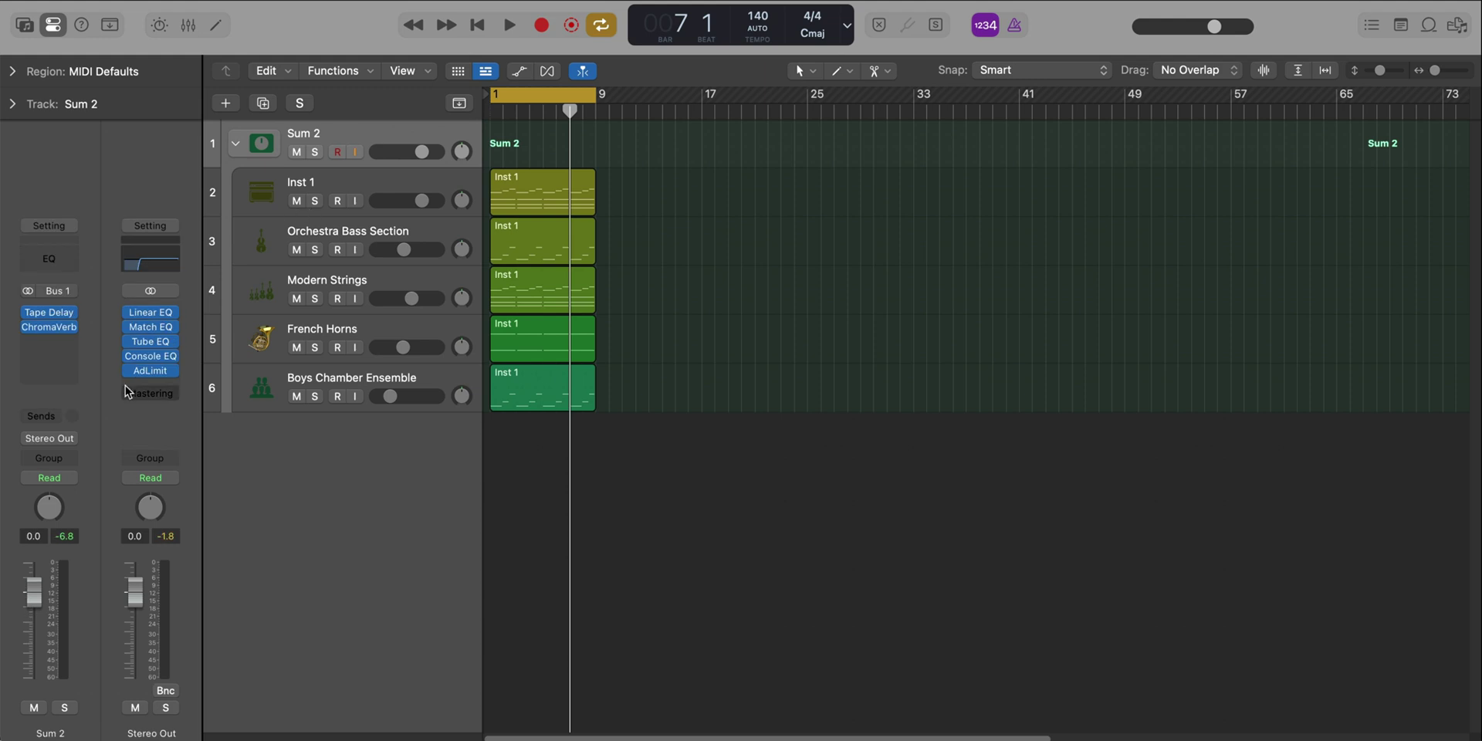
Insert Vintage Console EQ on Sum 2 with the Far Away preset, play the loop and close the plug-in.
click(69, 343)
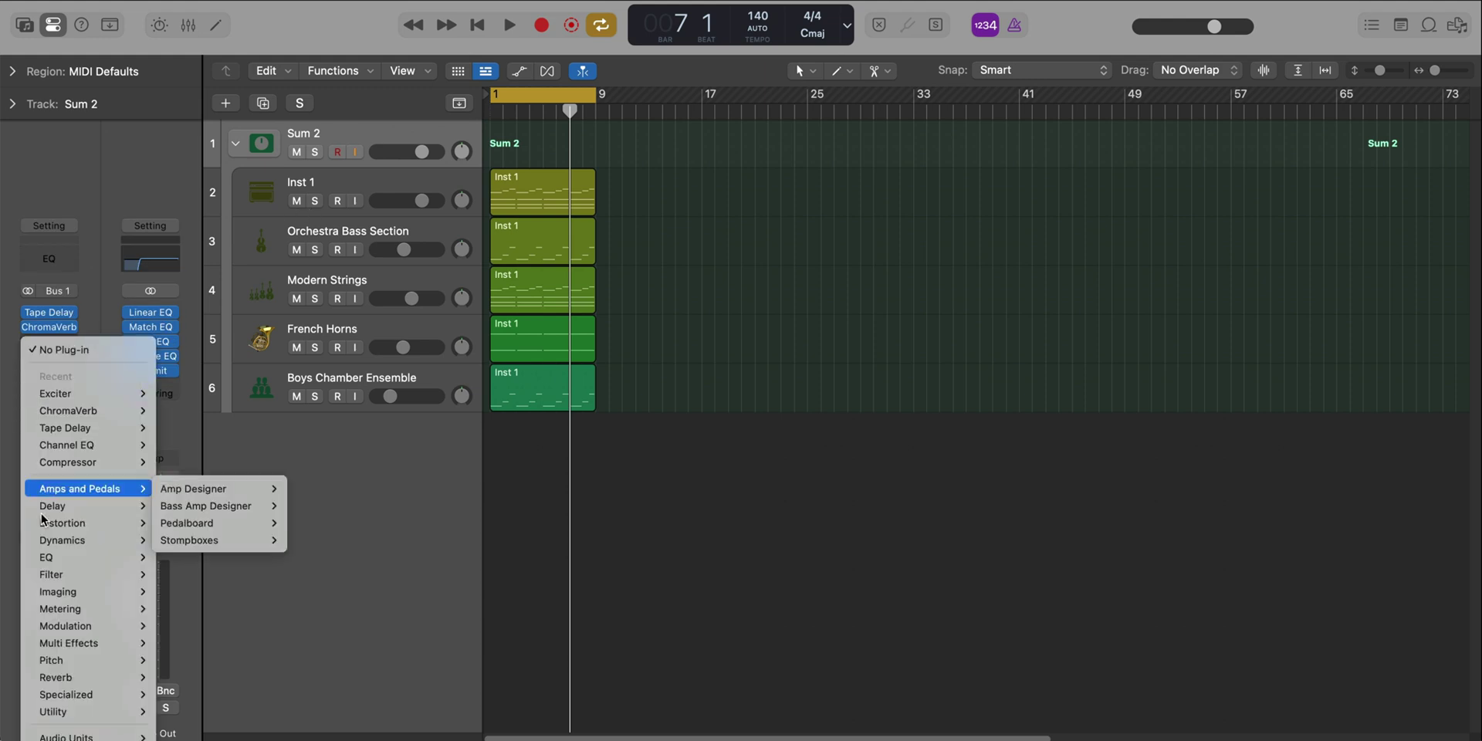
mouse_move(95, 560)
mouse_move(255, 626)
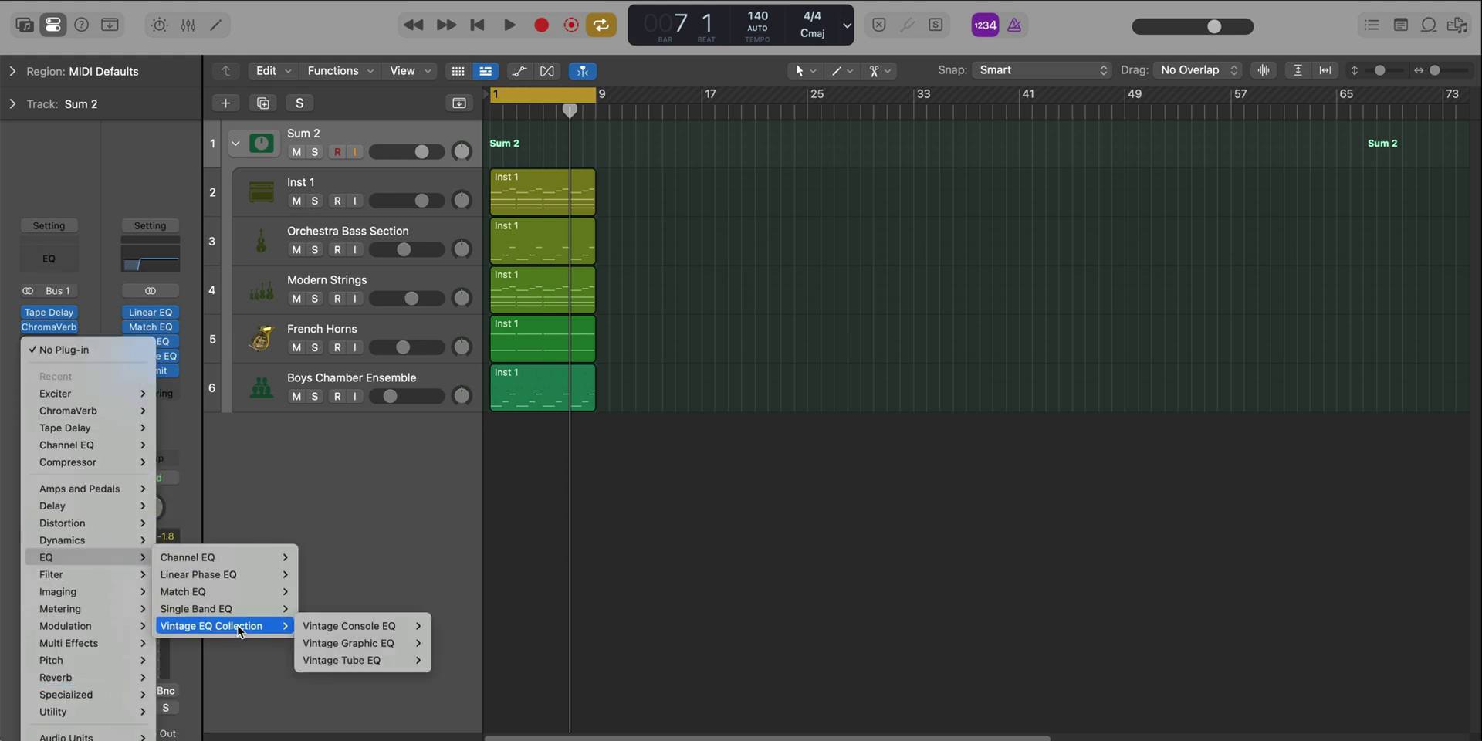
mouse_move(390, 628)
click(462, 626)
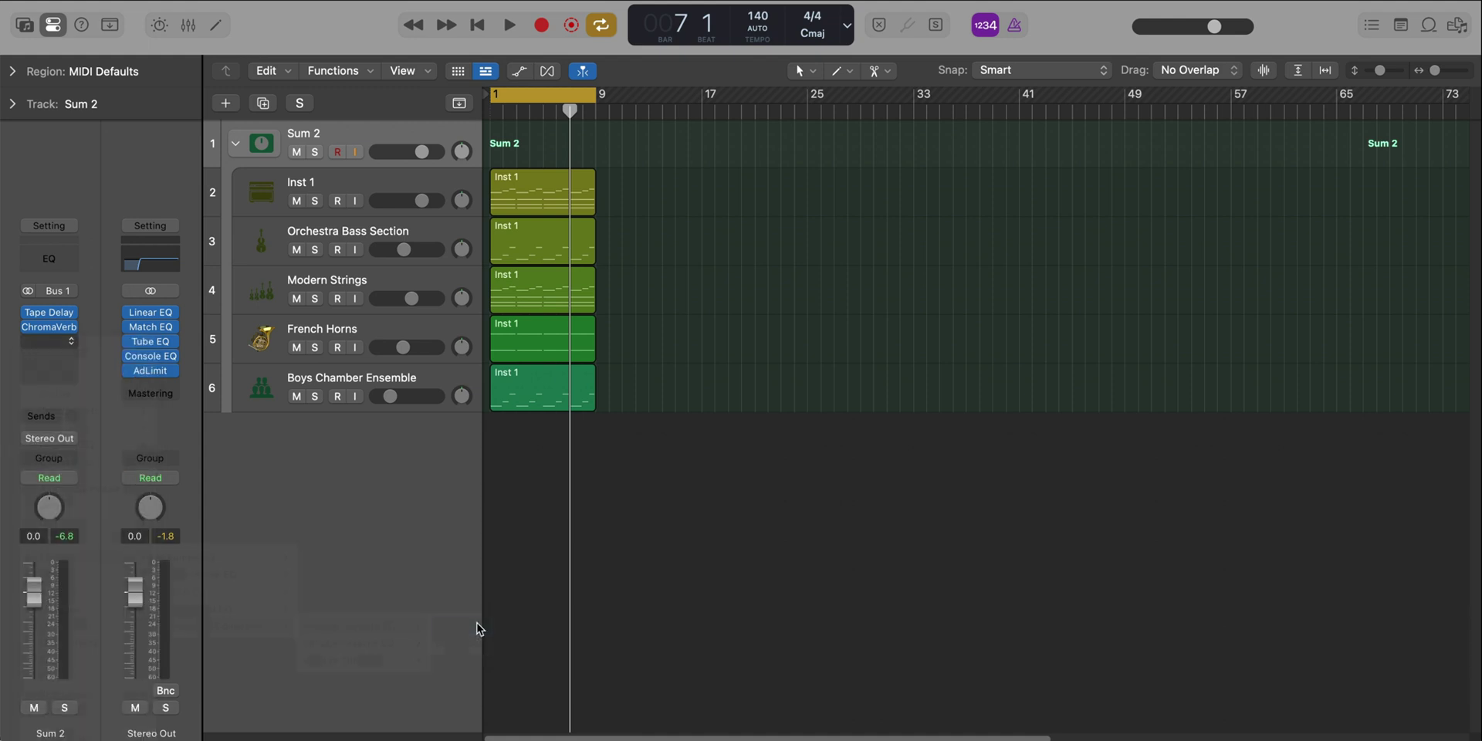
click(746, 267)
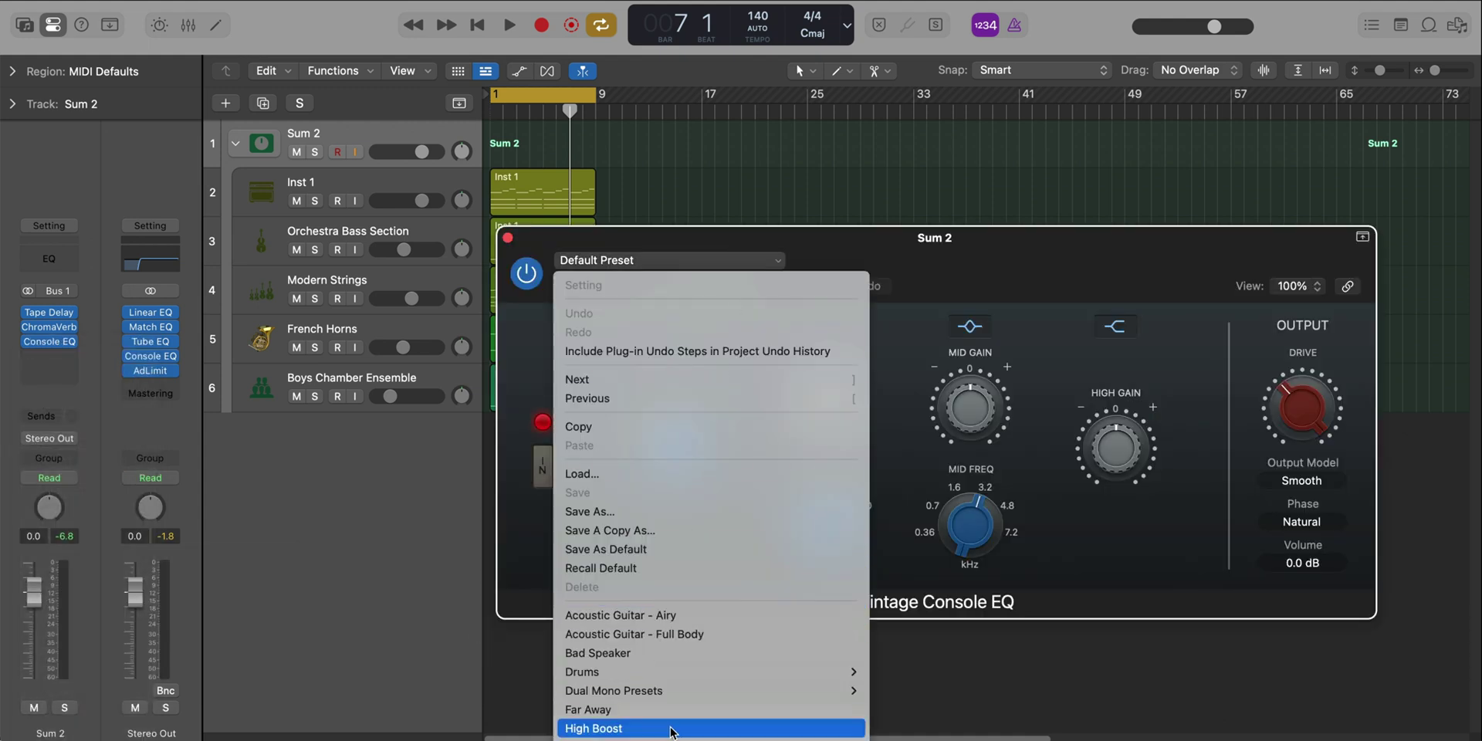
key(Escape)
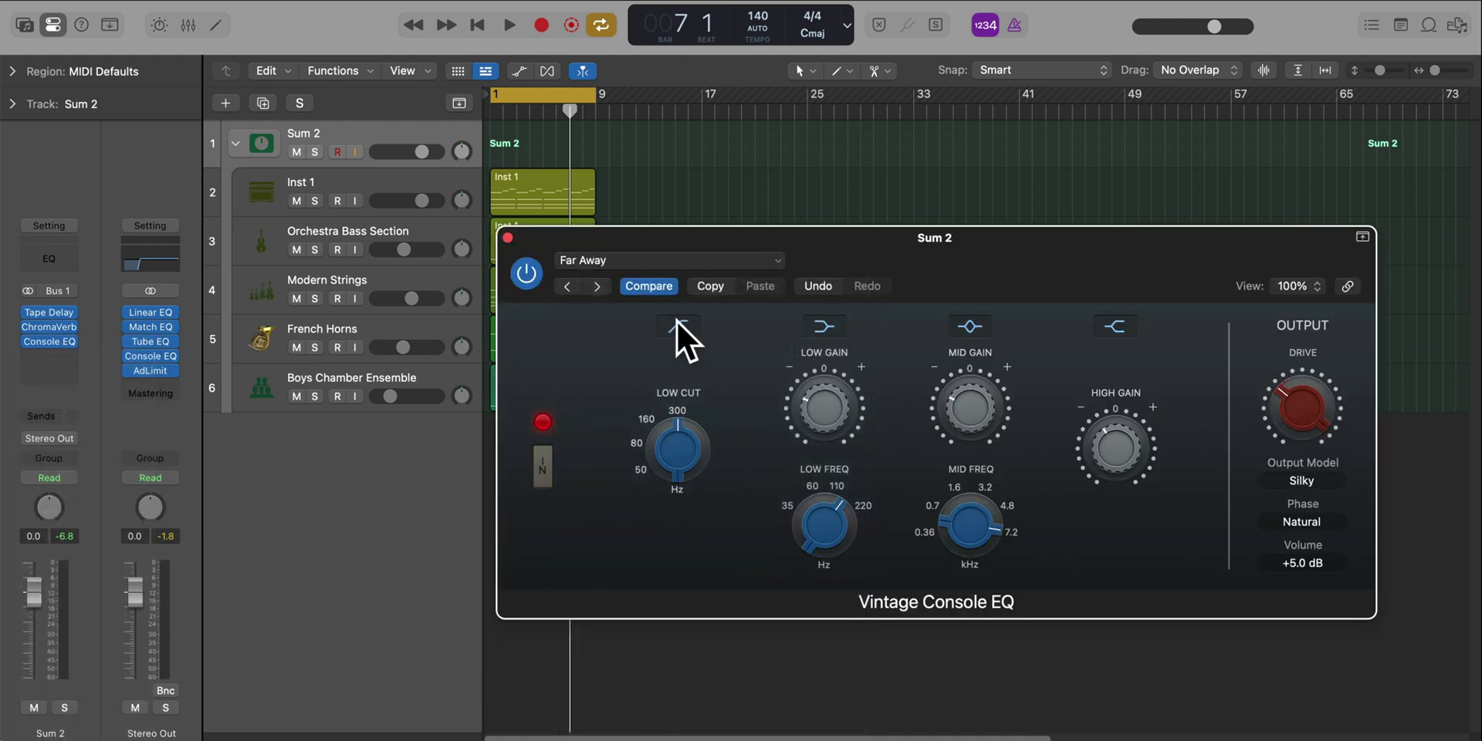
key(space)
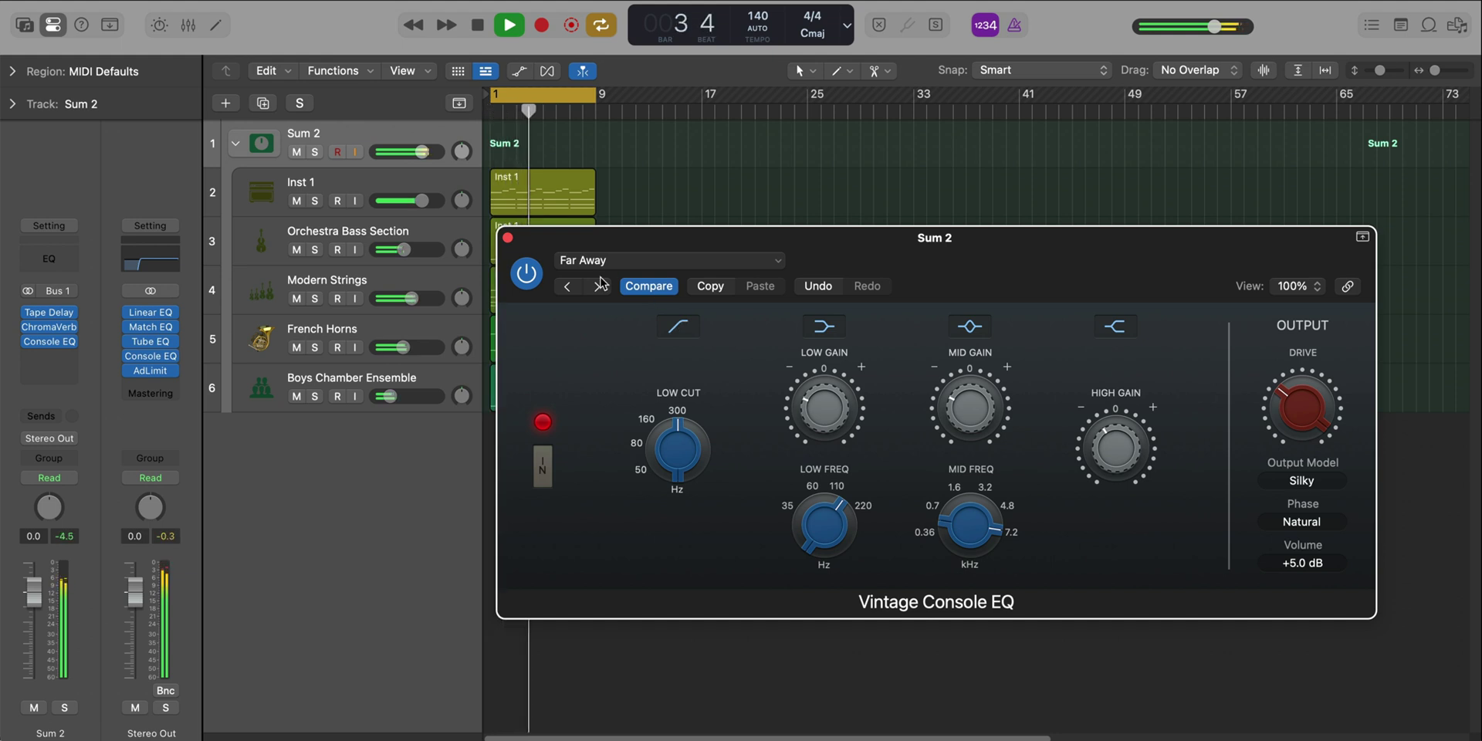
click(508, 239)
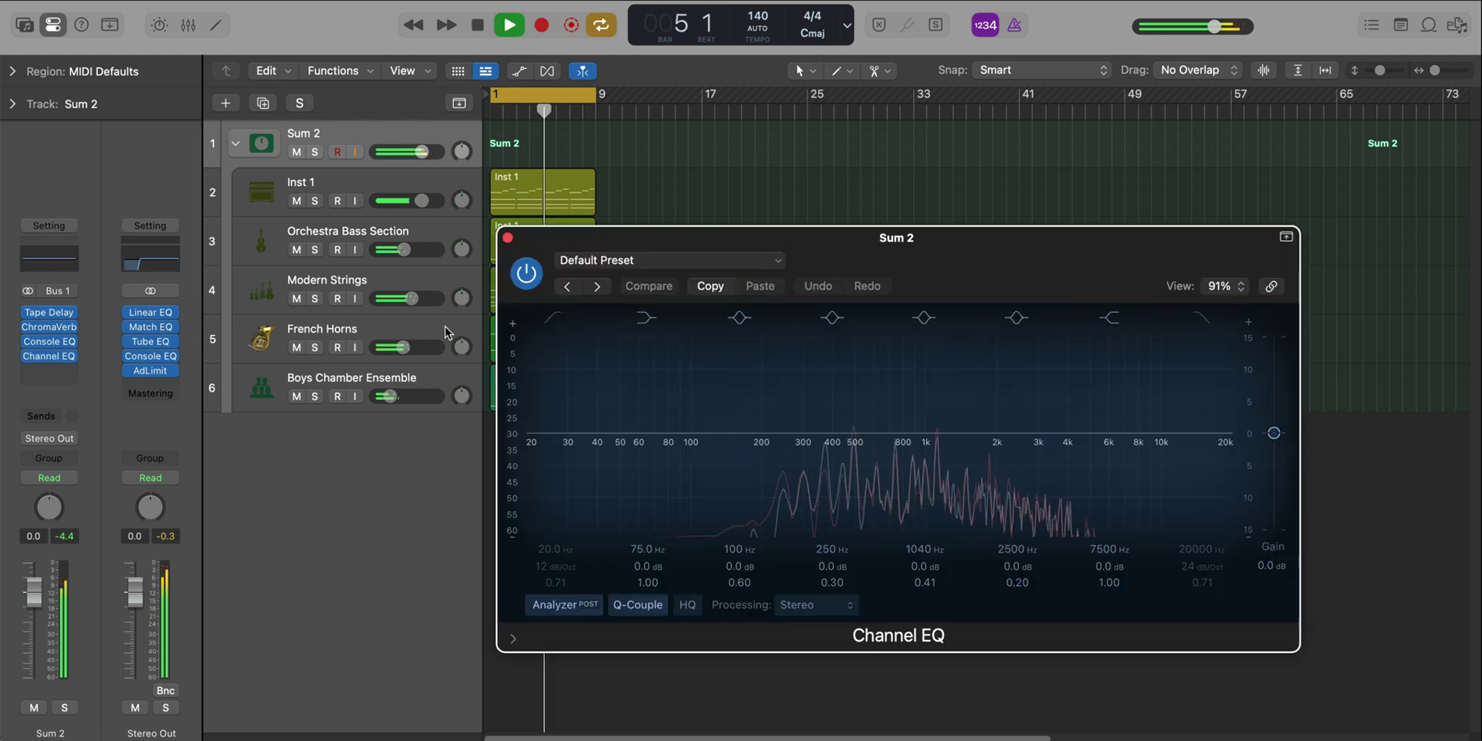
Add a Channel EQ to Sum 2 with -3.1 dB at 142 Hz, -1.4 dB at 314 Hz and +1.5 dB near 7150 Hz.
click(48, 258)
key(space)
drag(662, 432, 728, 449)
drag(931, 439, 806, 441)
drag(1116, 437, 1116, 427)
key(space)
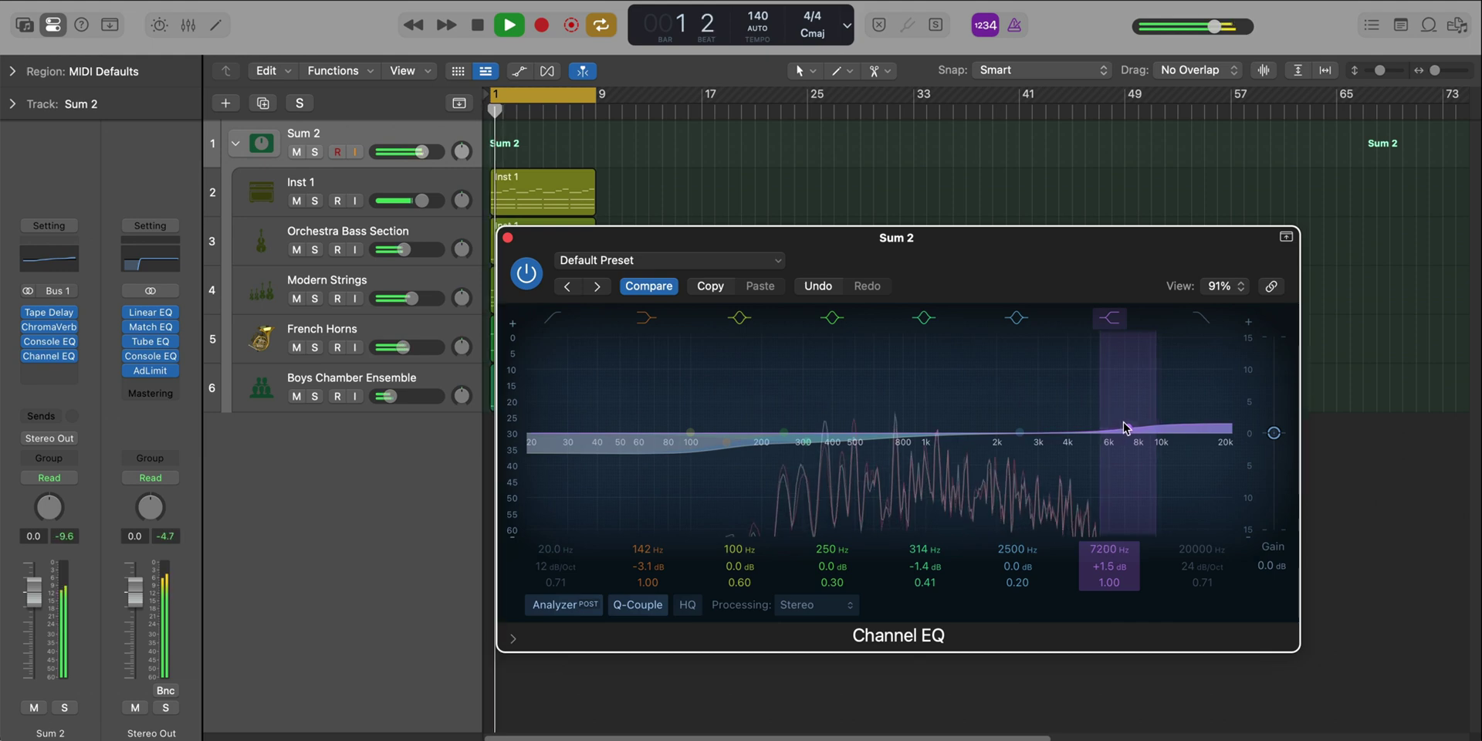
Compare the loop with the Channel EQ off and on, close it, and lower Sum 2's volume to -9.0 dB.
click(528, 274)
click(528, 274)
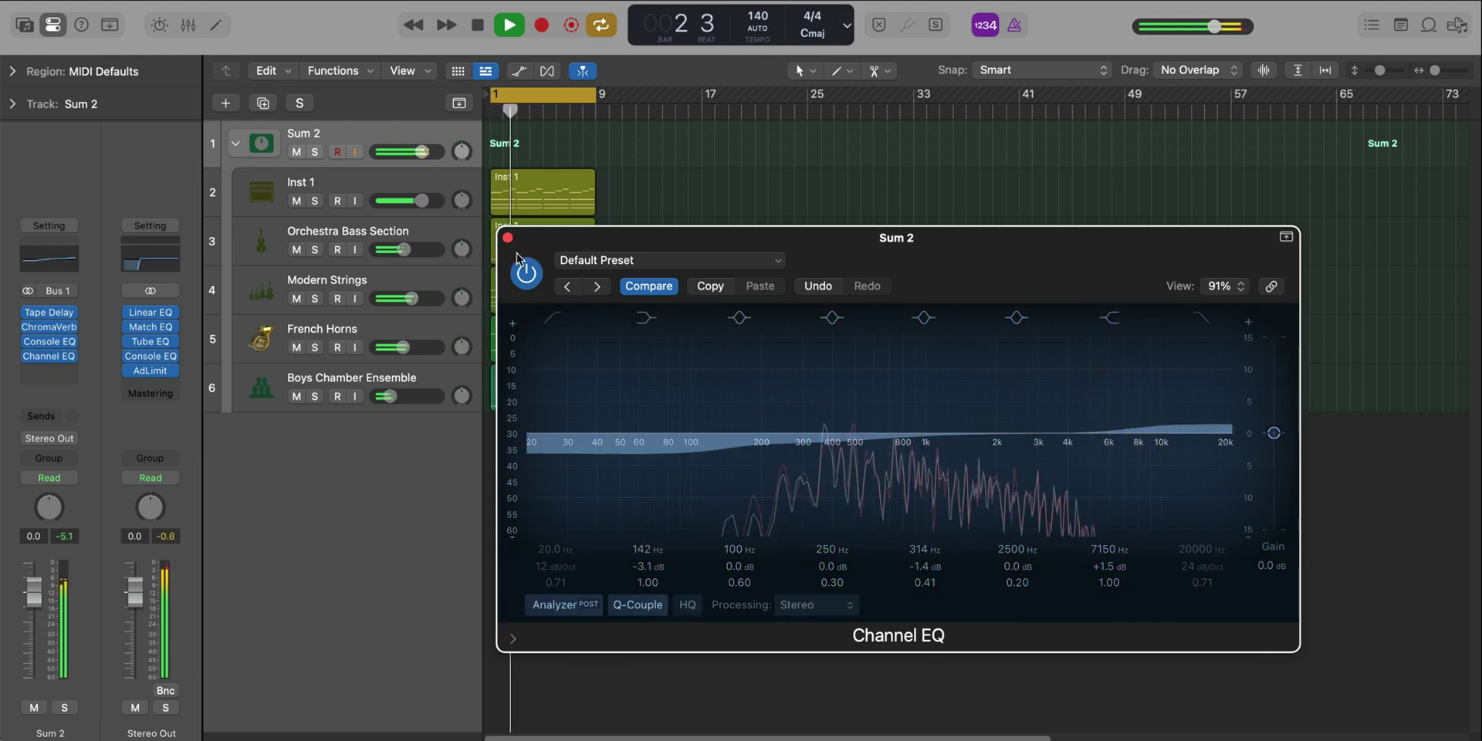
click(507, 237)
drag(33, 591, 33, 629)
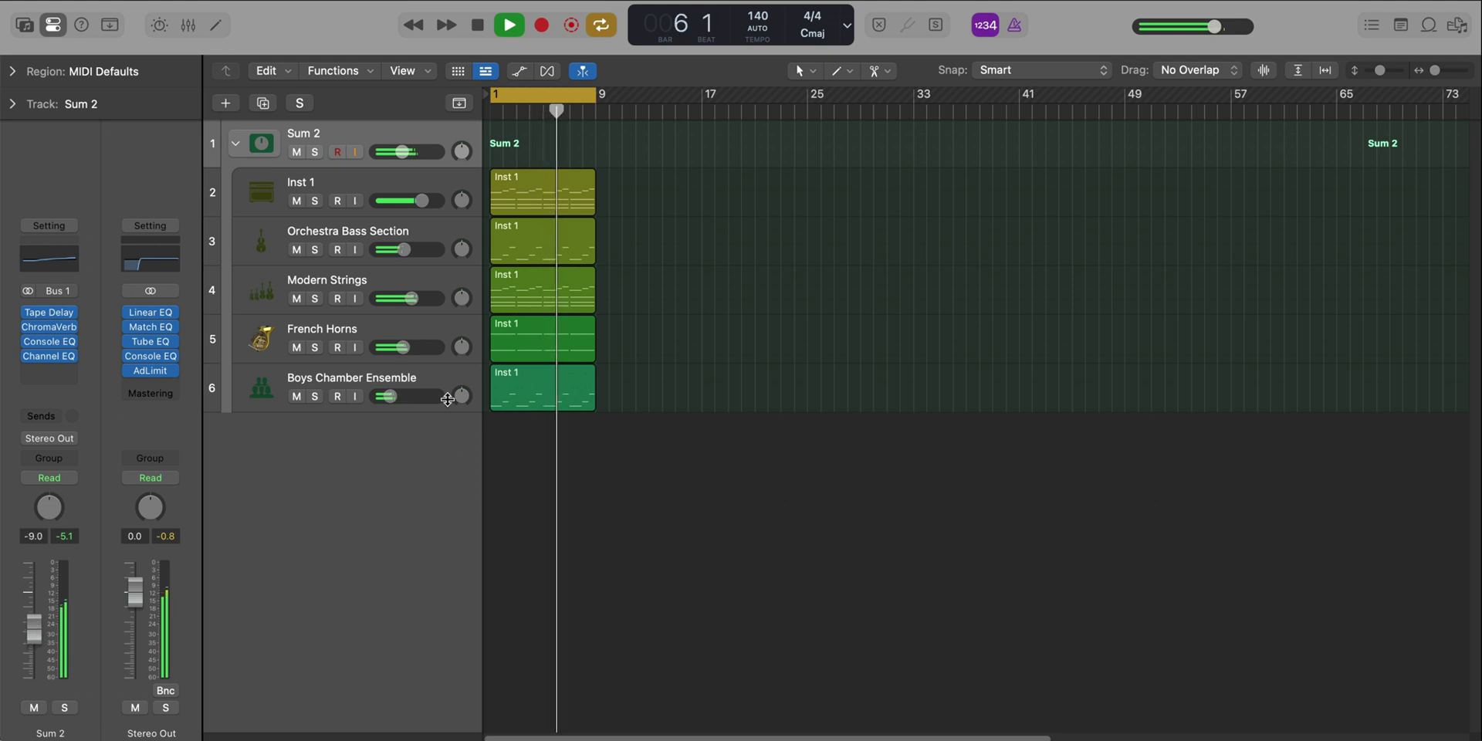
Add an instrument track below Boys Chamber Ensemble, load the BAND4BAND Drum Kit user patch and hide the Library.
click(386, 379)
click(49, 294)
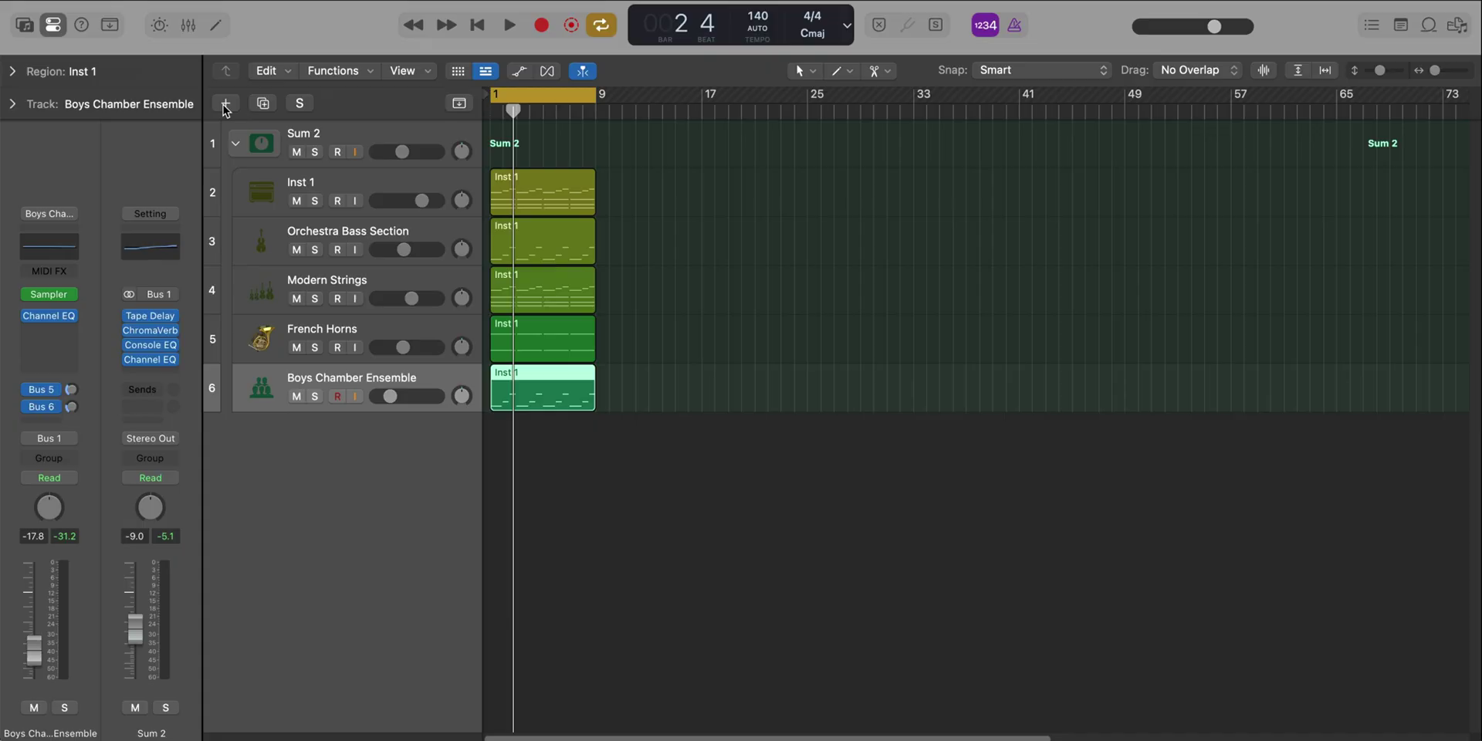
click(225, 102)
key(Escape)
click(29, 23)
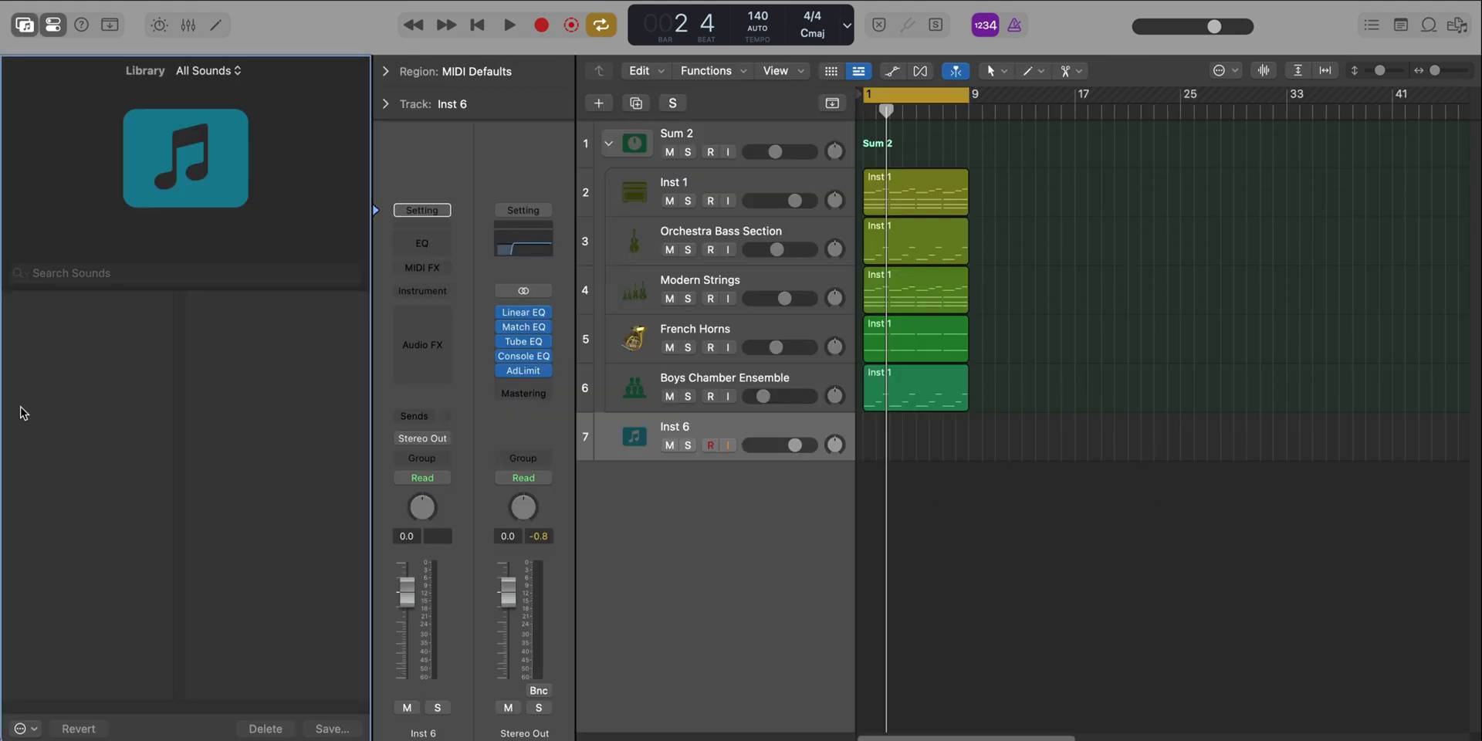
click(81, 297)
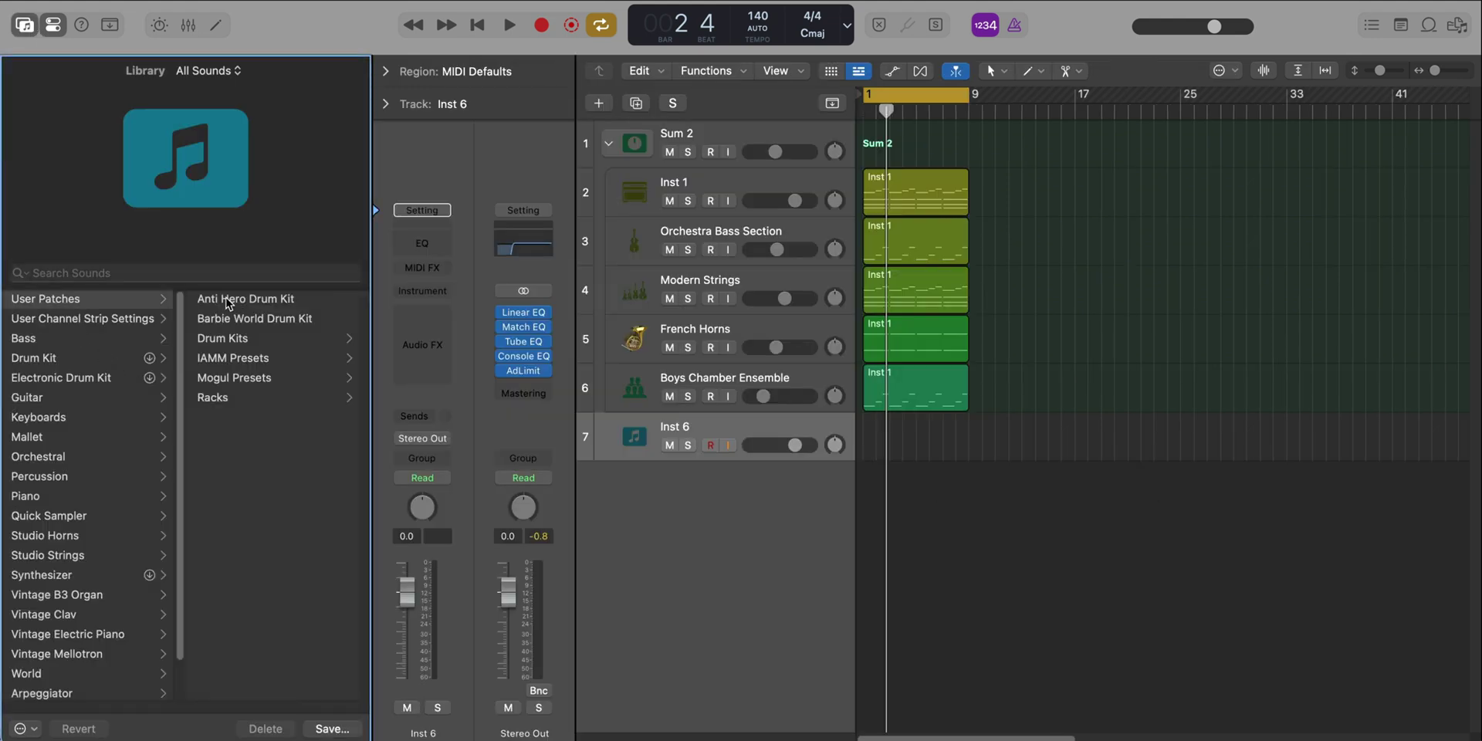
click(250, 339)
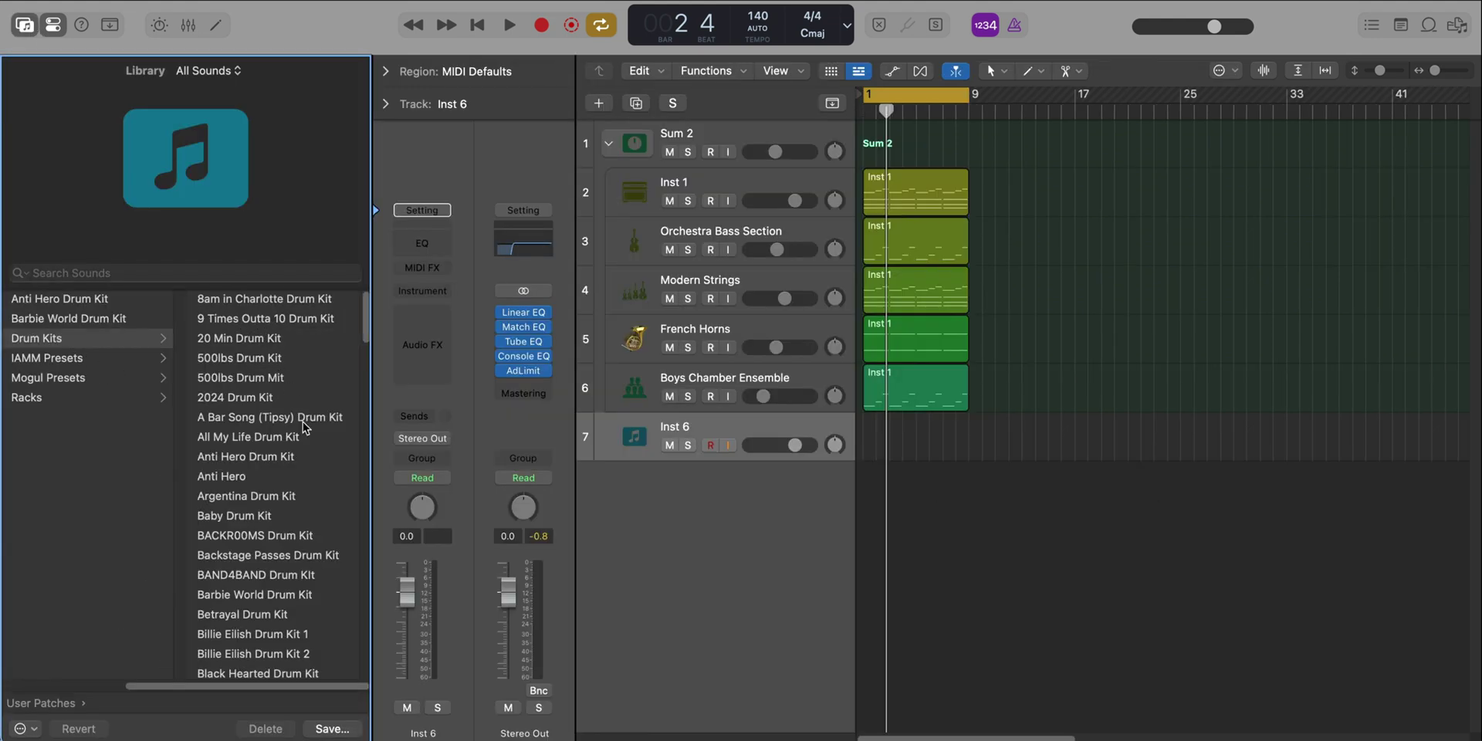
click(294, 576)
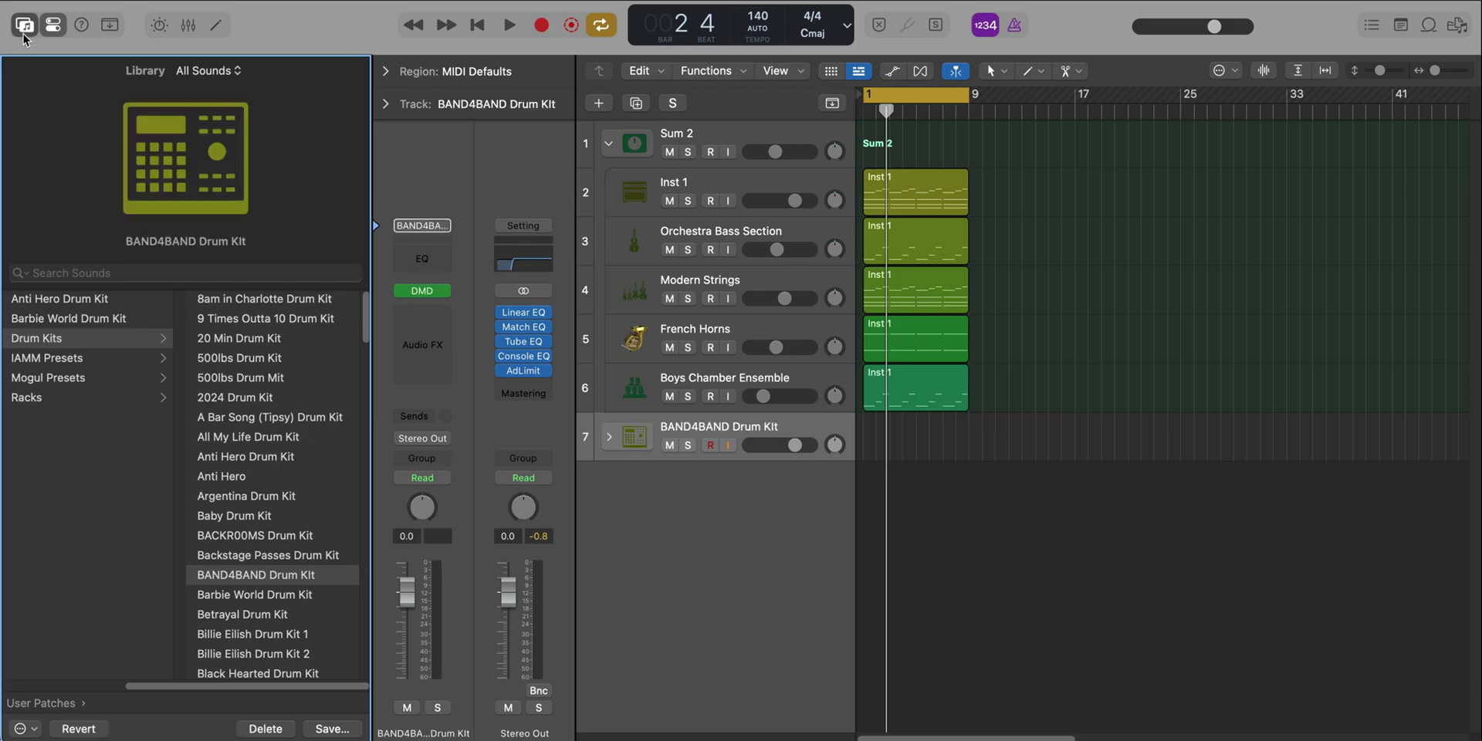
key(y)
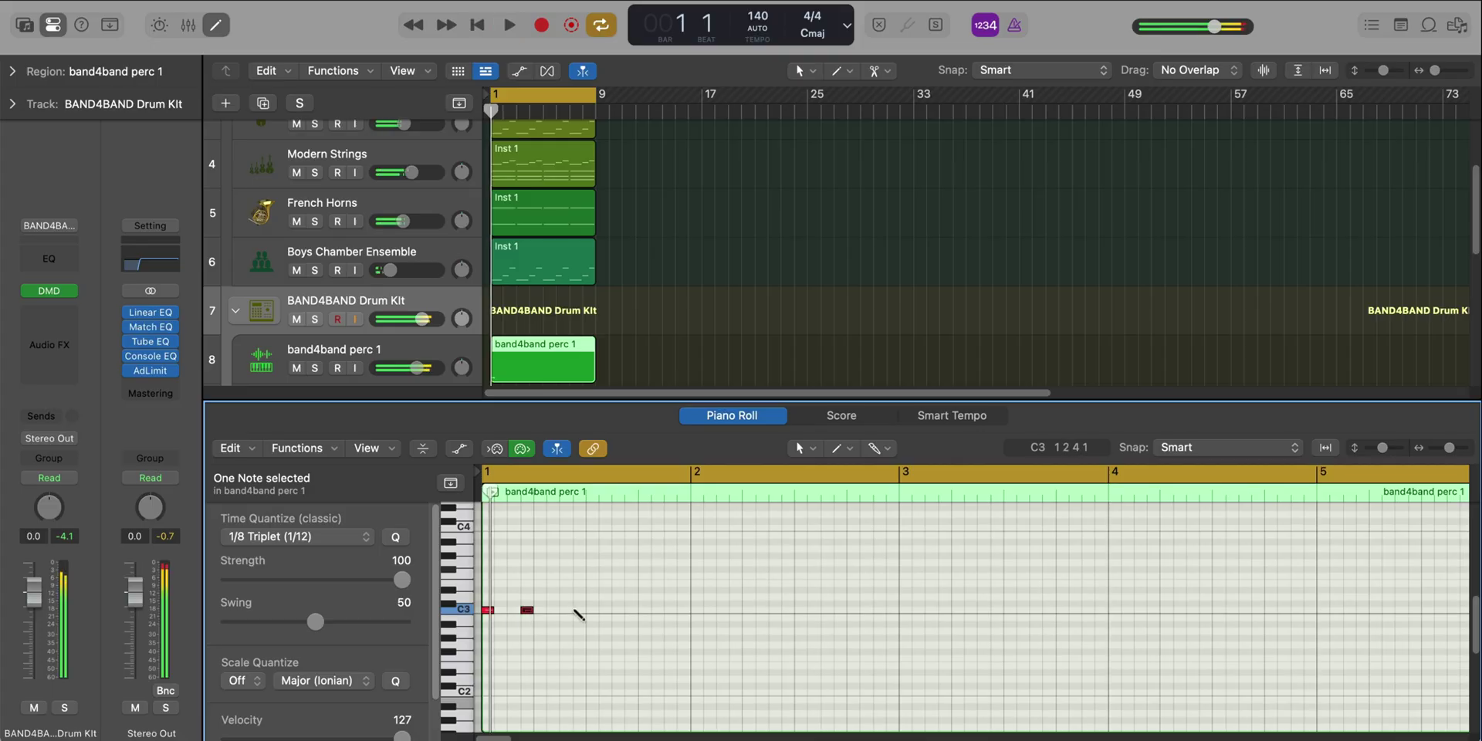
Draw C3 notes in beats 2 and 4 of bar 1 in the band4band perc 1 region and play it.
click(573, 610)
key(space)
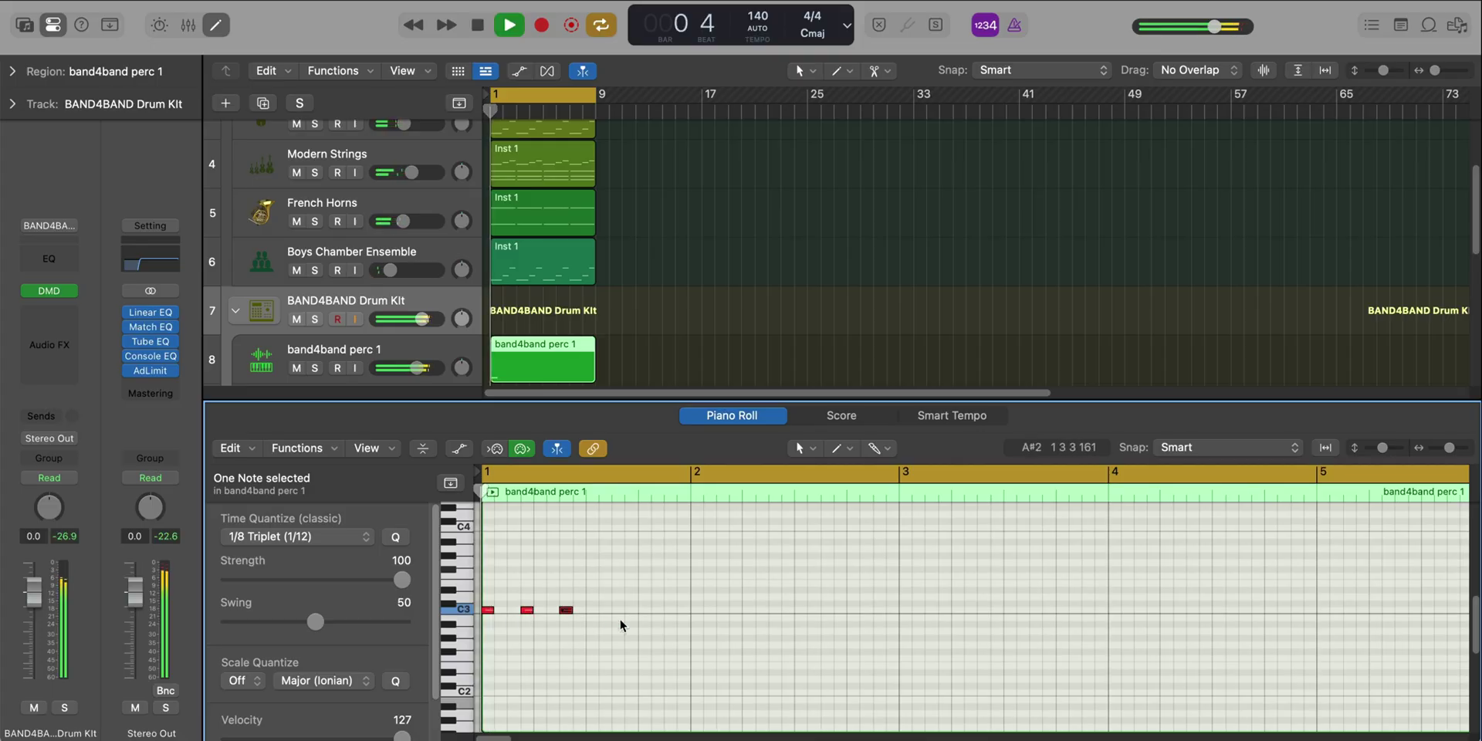
click(670, 610)
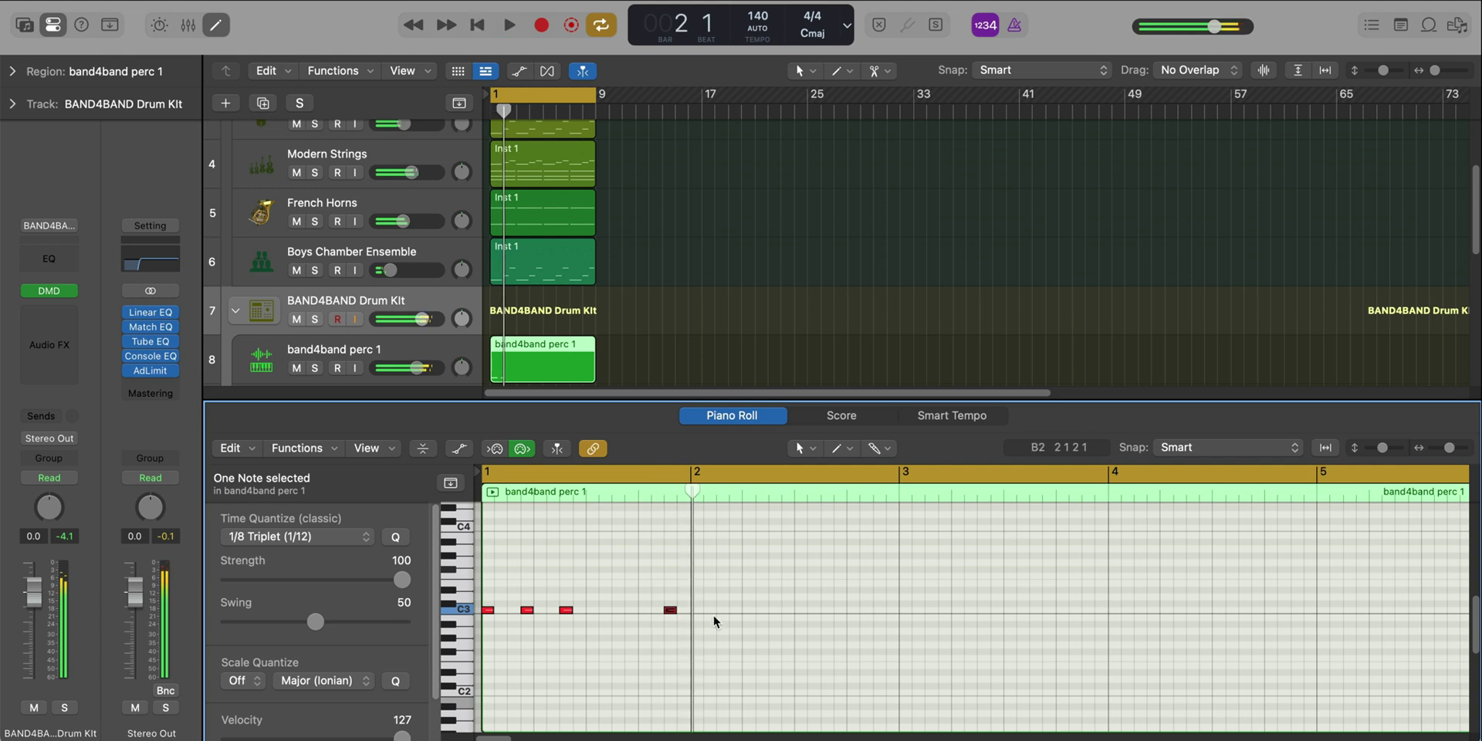
key(space)
Repeat the four percussion notes in bar 2, add a C3 note at 2 3 3, and play the pattern.
drag(762, 637, 480, 583)
key(super+r)
key(space)
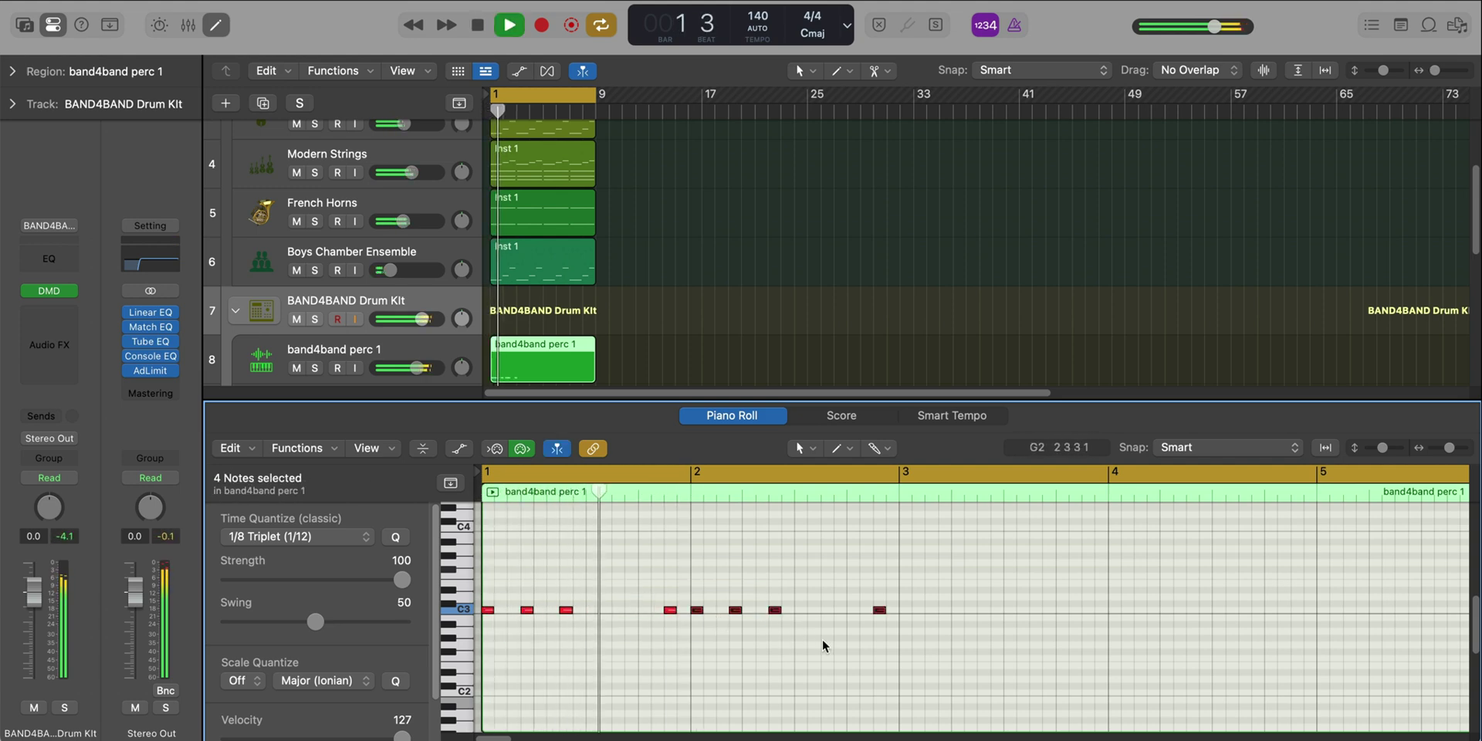
super+click(826, 610)
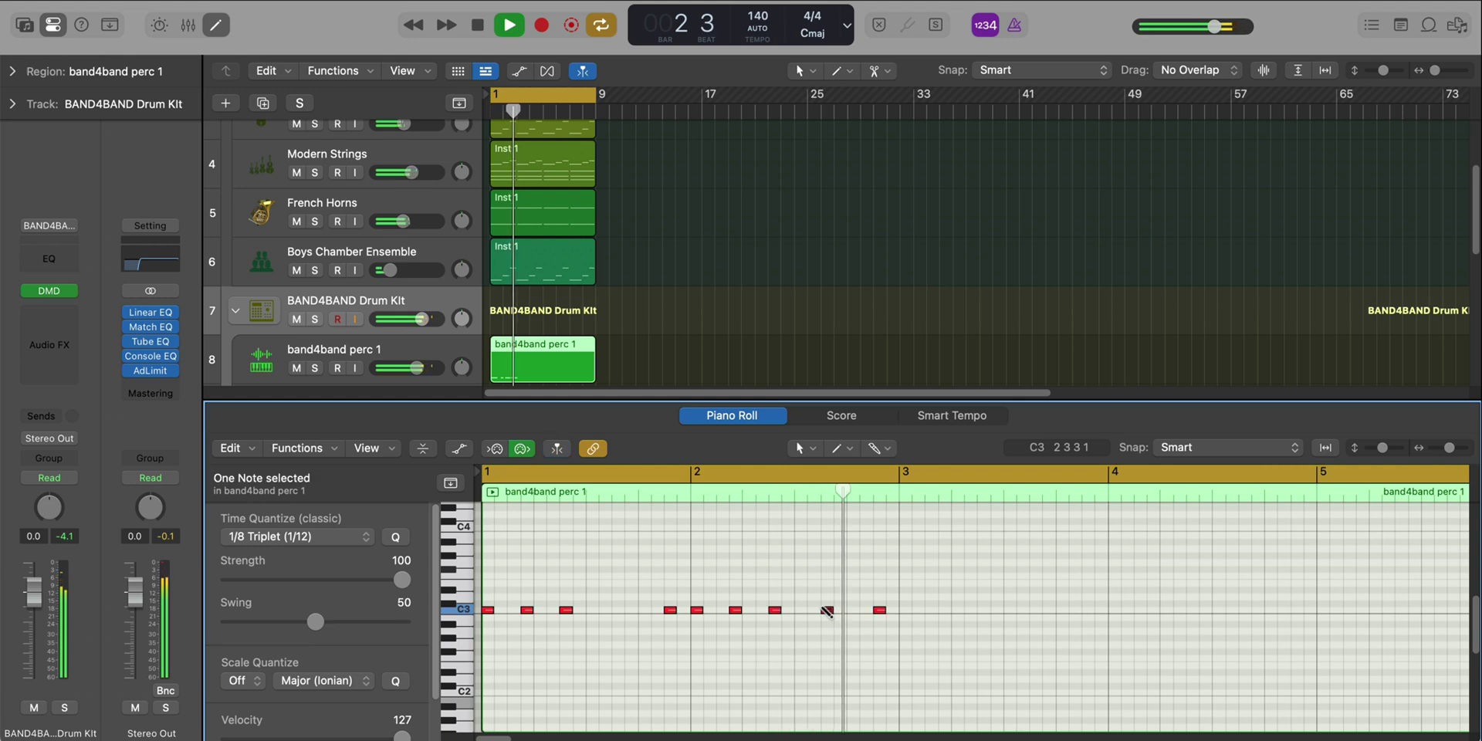
key(space)
Repeat the nine-note, two-bar percussion pattern across bars 3 and 4 and play it.
drag(924, 628, 762, 641)
drag(892, 632, 485, 559)
key(super+r)
key(space)
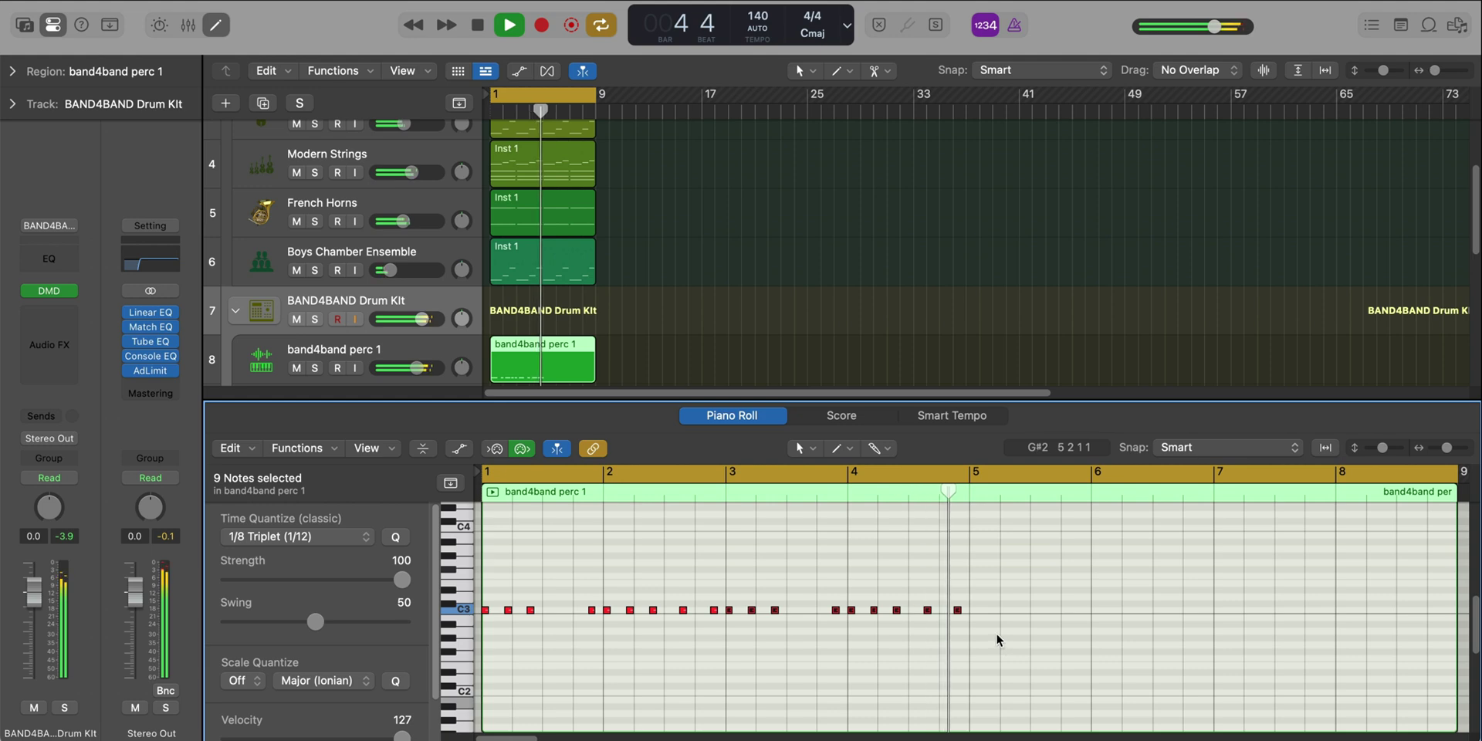
key(space)
Repeat the four-bar percussion pattern through bar 8, close the Piano Roll and play the loop.
drag(996, 632, 444, 650)
key(e)
key(space)
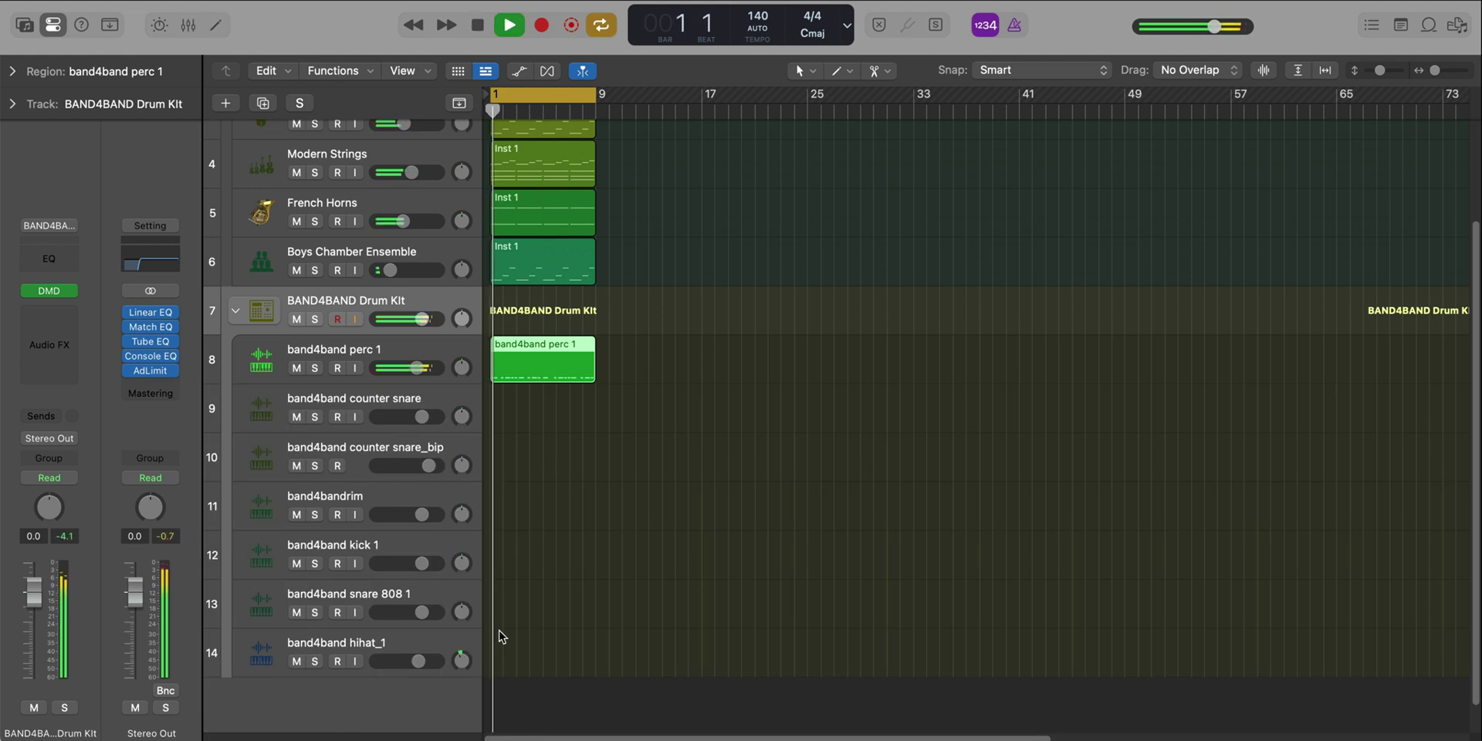
Lower the velocity of all notes in the band4band perc 1 region and close the Piano Roll.
click(350, 343)
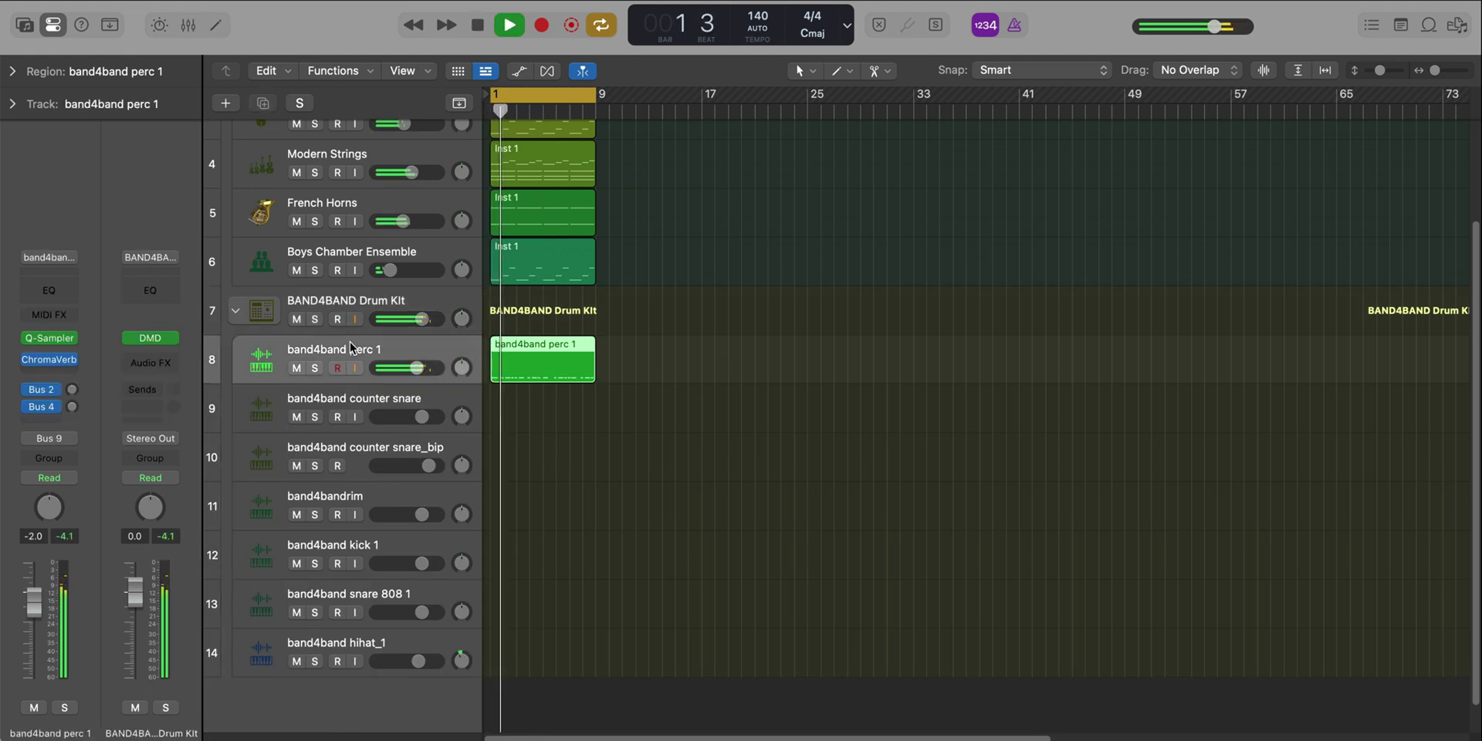
ctrl+alt+click(638, 457)
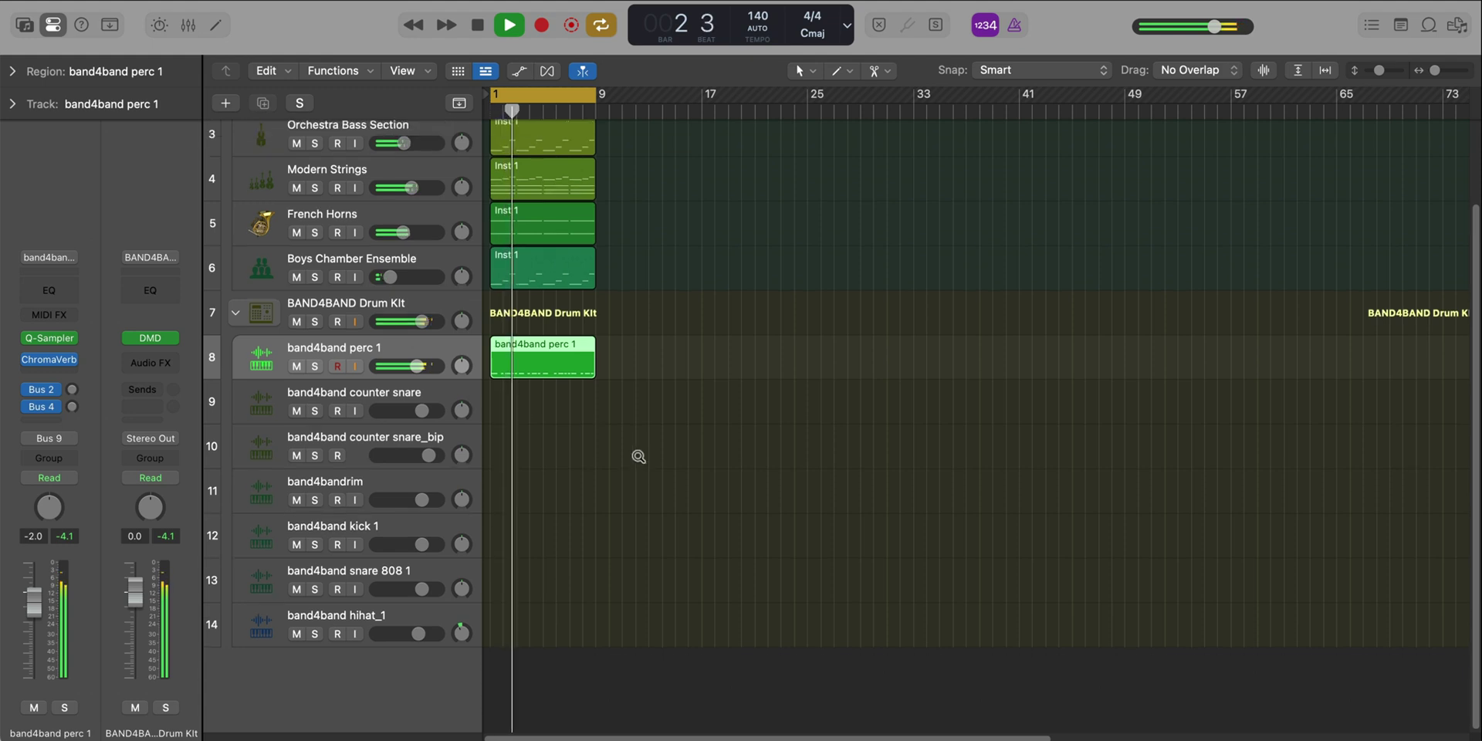
double_click(586, 374)
key(super+a)
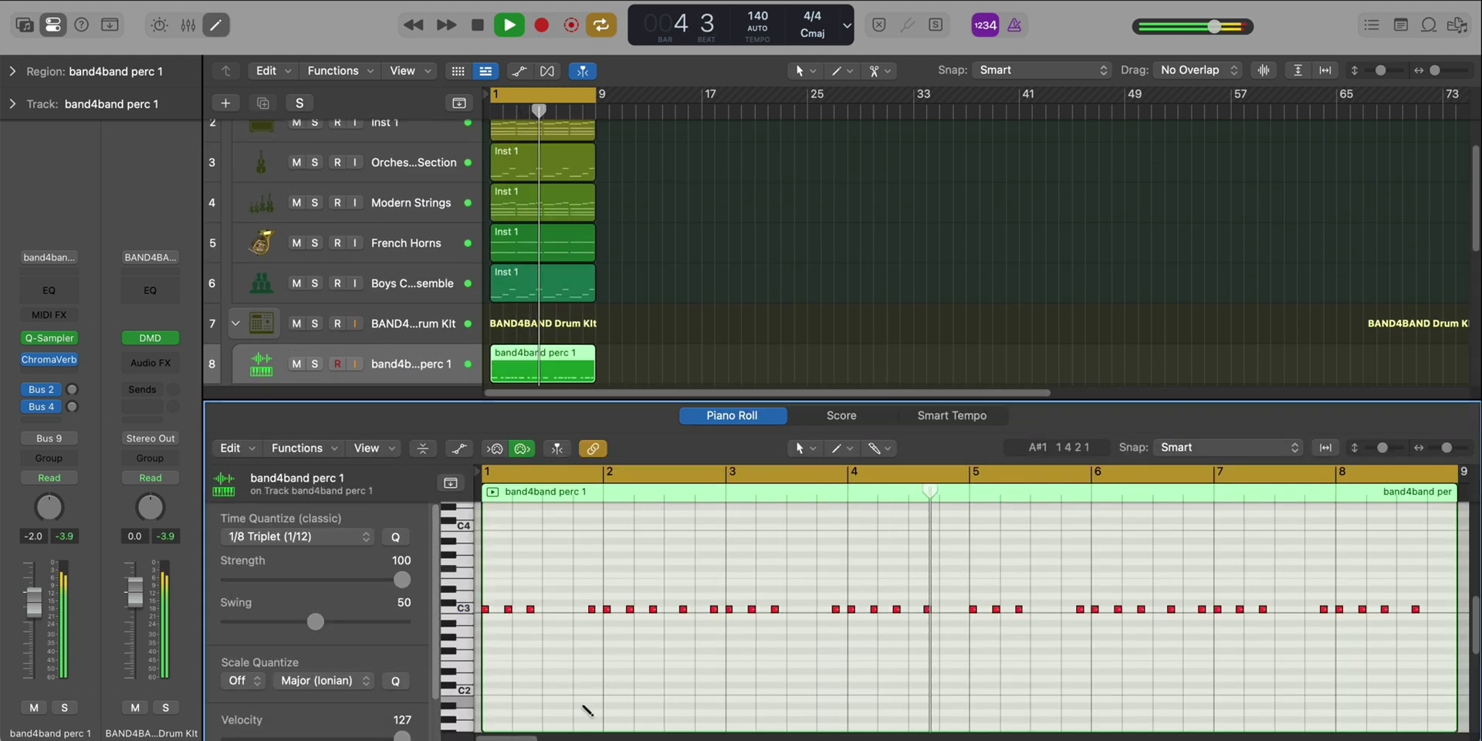
mouse_move(393, 735)
mouse_down()
mouse_move(356, 734)
mouse_move(378, 733)
mouse_up()
key(e)
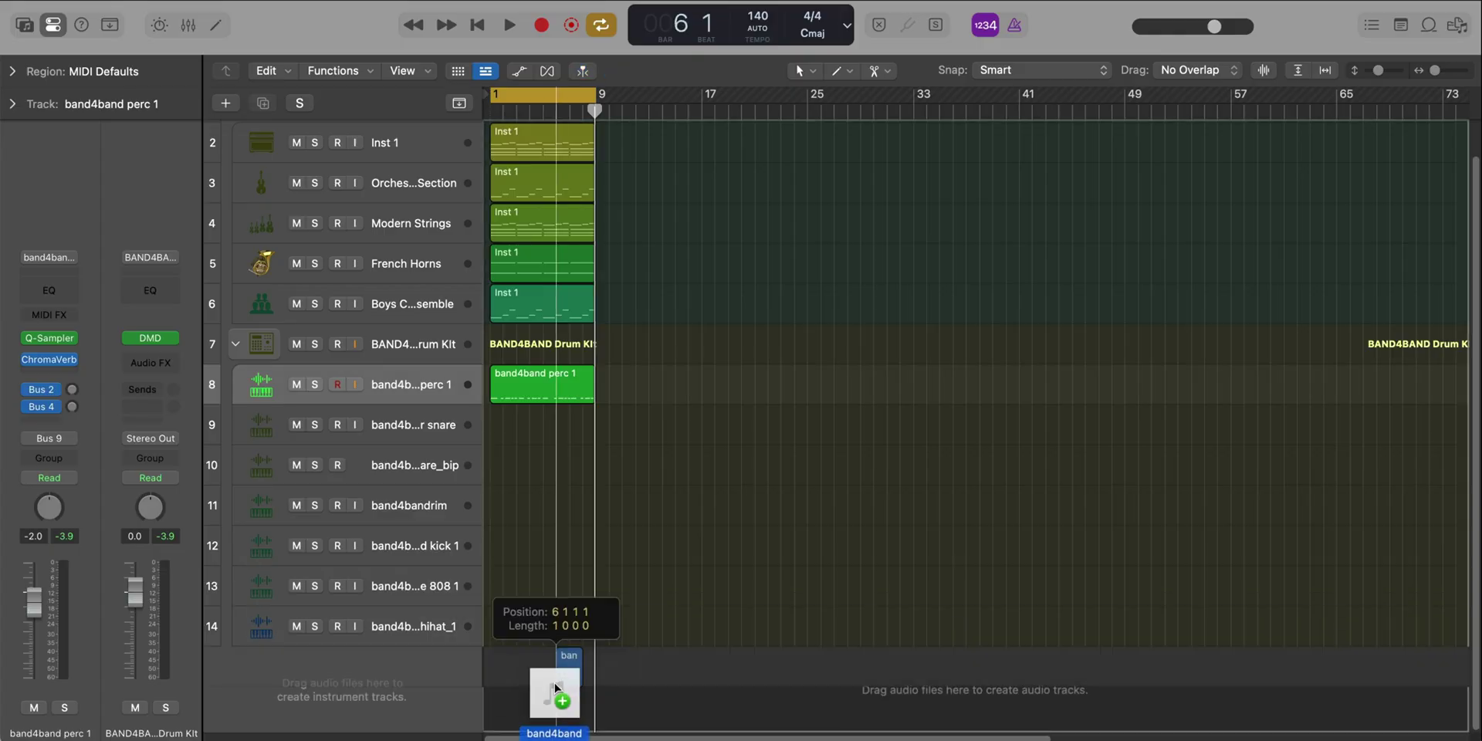
Import the band4band sweep fx_1 audio onto a new track below the drum kit, spanning bar 7 to bar 9.
drag(554, 683, 574, 680)
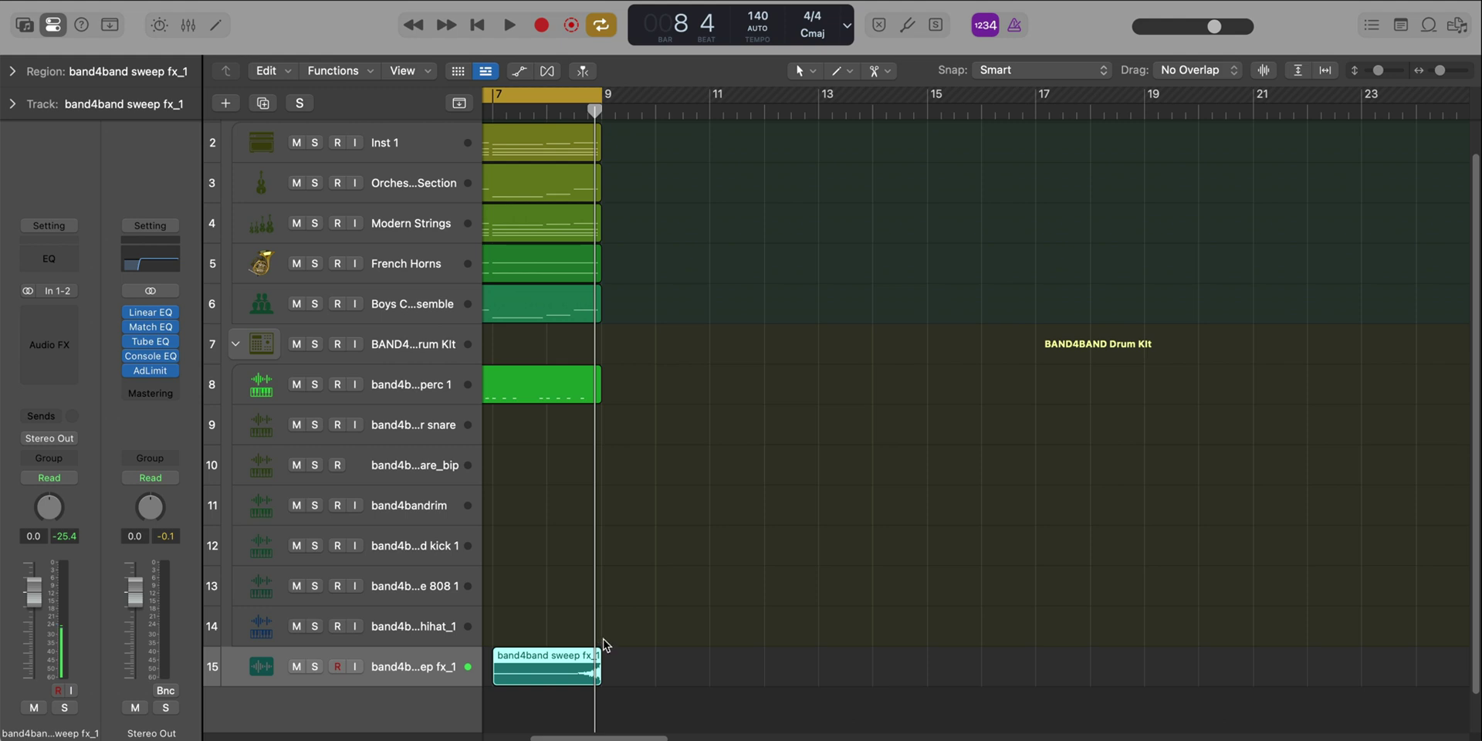
scroll(586, 267, left, 3)
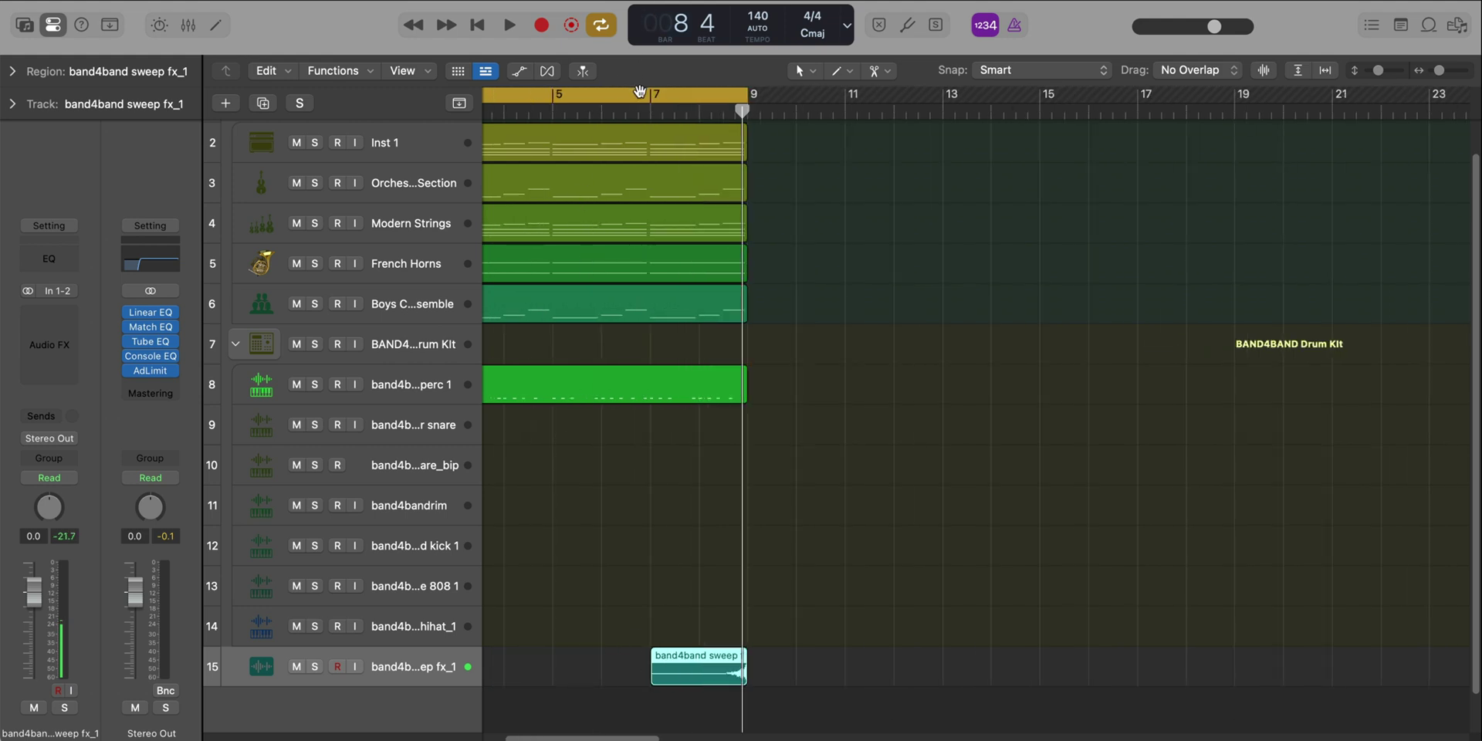
Disable the cycle, play the sweep from bar 7 and lower the sweep track's volume to -11.8 dB.
click(640, 91)
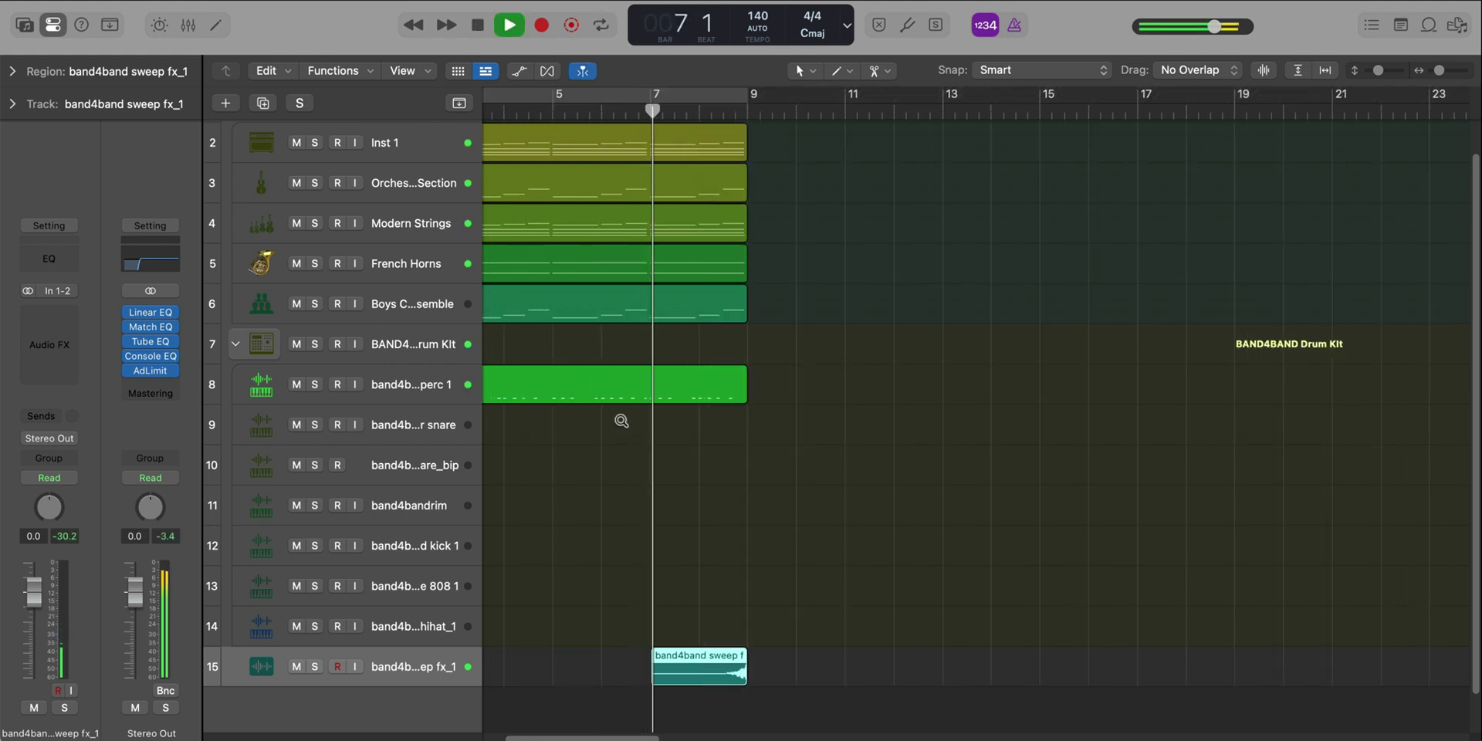
scroll(564, 467, down, 2)
drag(32, 611, 39, 658)
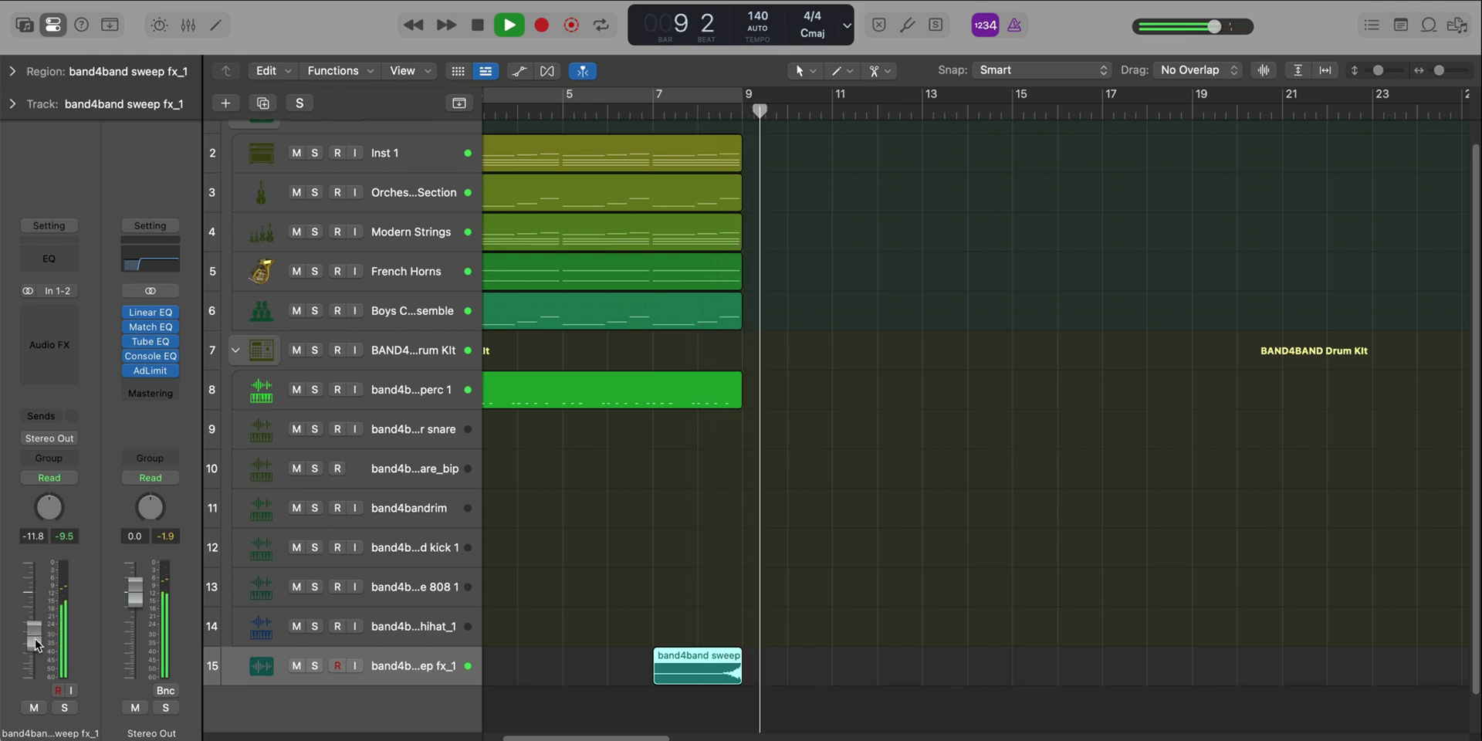
key(space)
Repeat the instrument tracks' Inst 1 regions once so they fill bars 9 to 16, and enable the cycle from bar 9.
scroll(911, 556, down, 4)
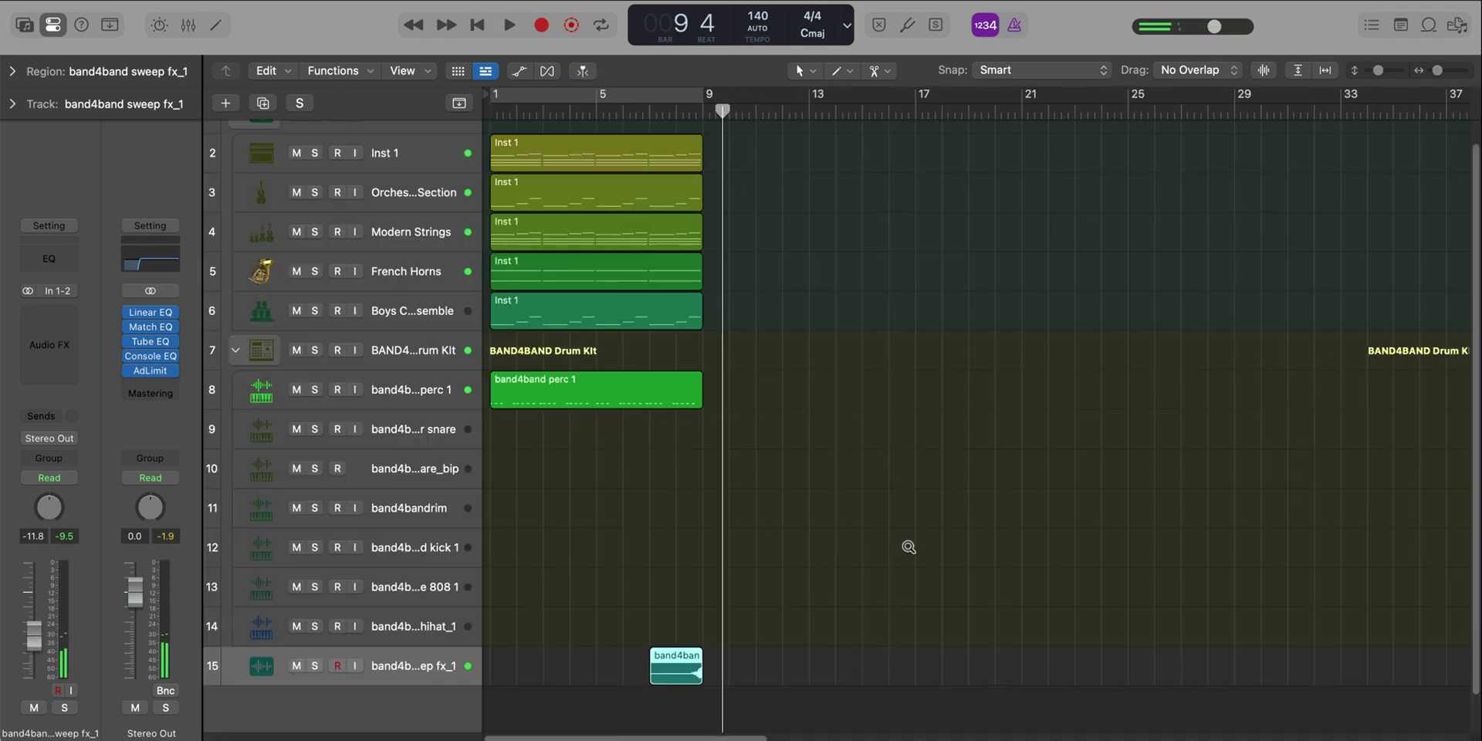
drag(802, 352, 498, 135)
key(cmd+r)
key(c)
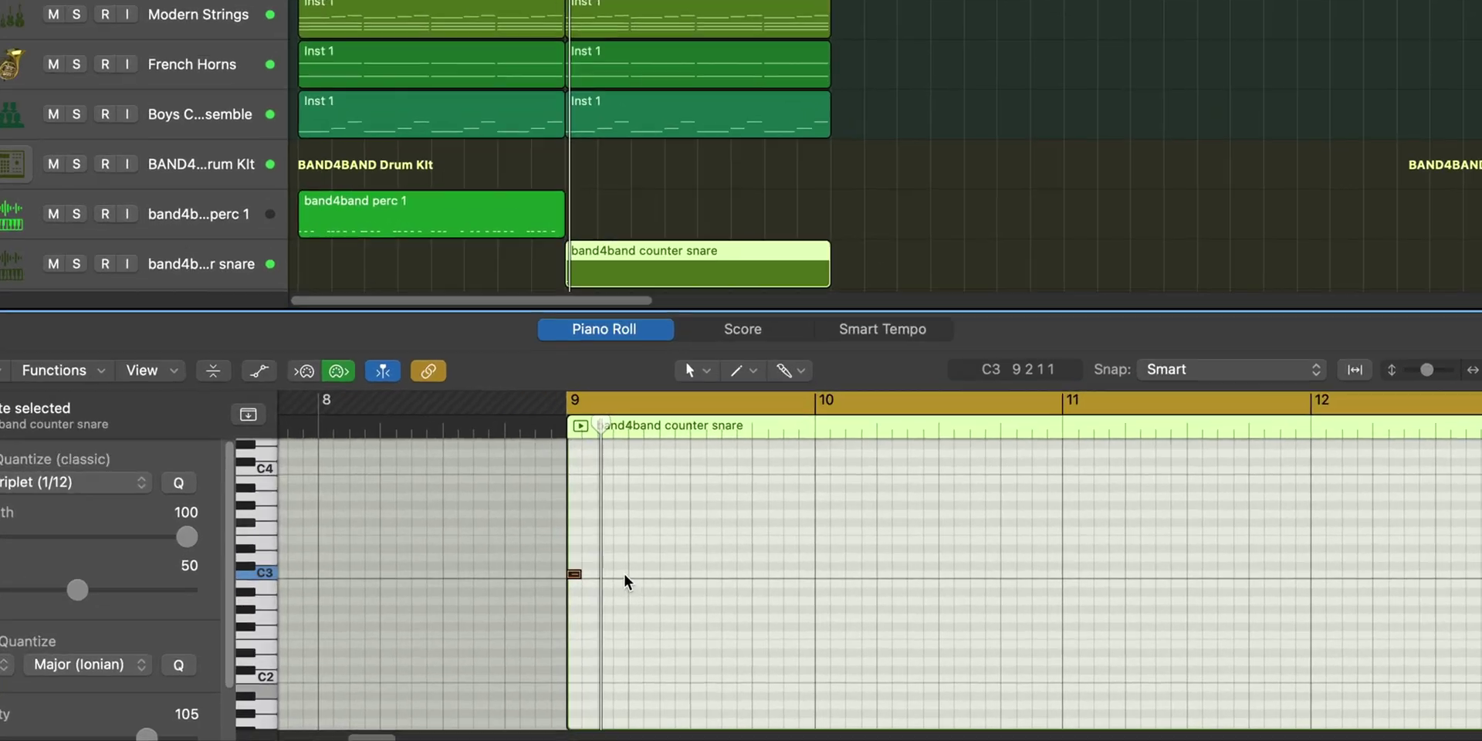
Complete a five-note C3 rhythm in bar 9 of the counter snare region, adding notes on sixteenths 4, 7, 9 and 15.
super+click(623, 575)
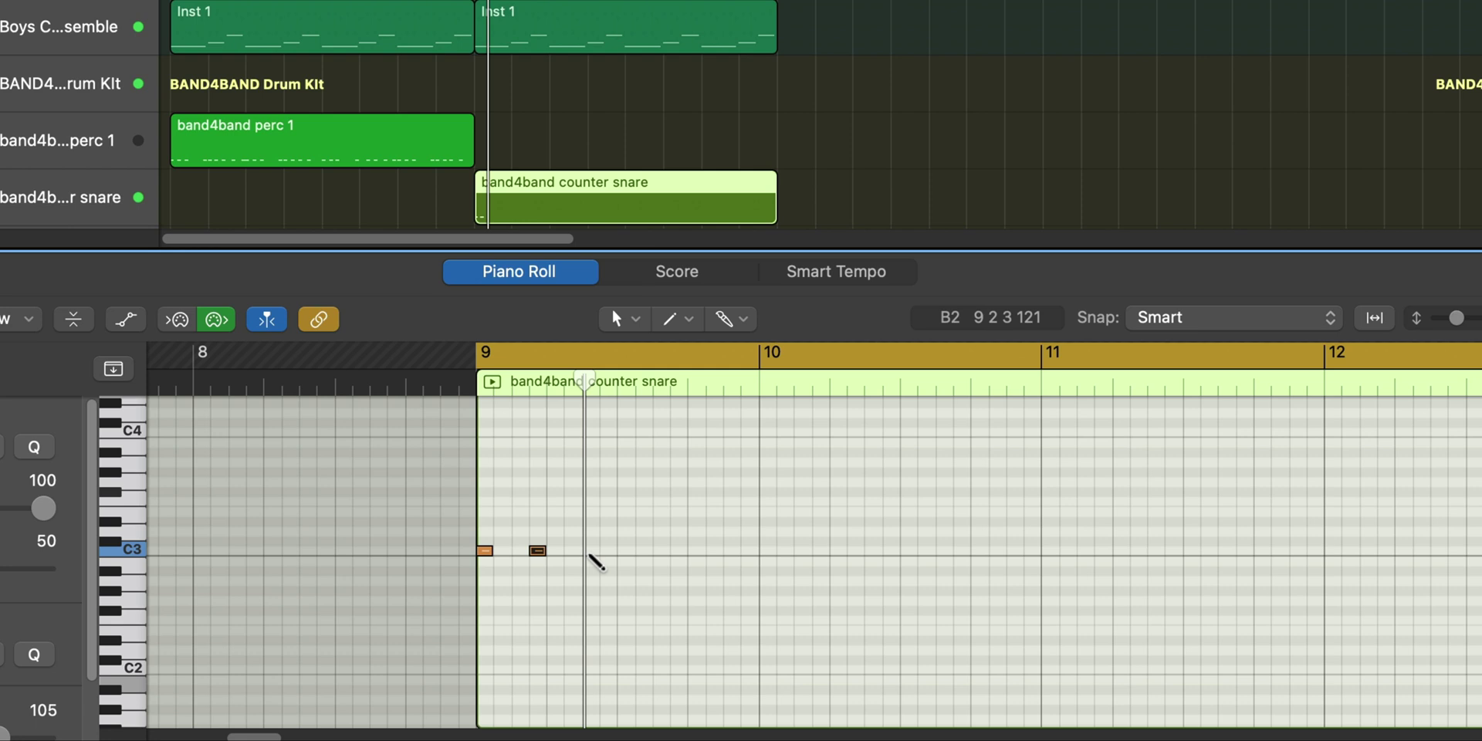
super+click(591, 553)
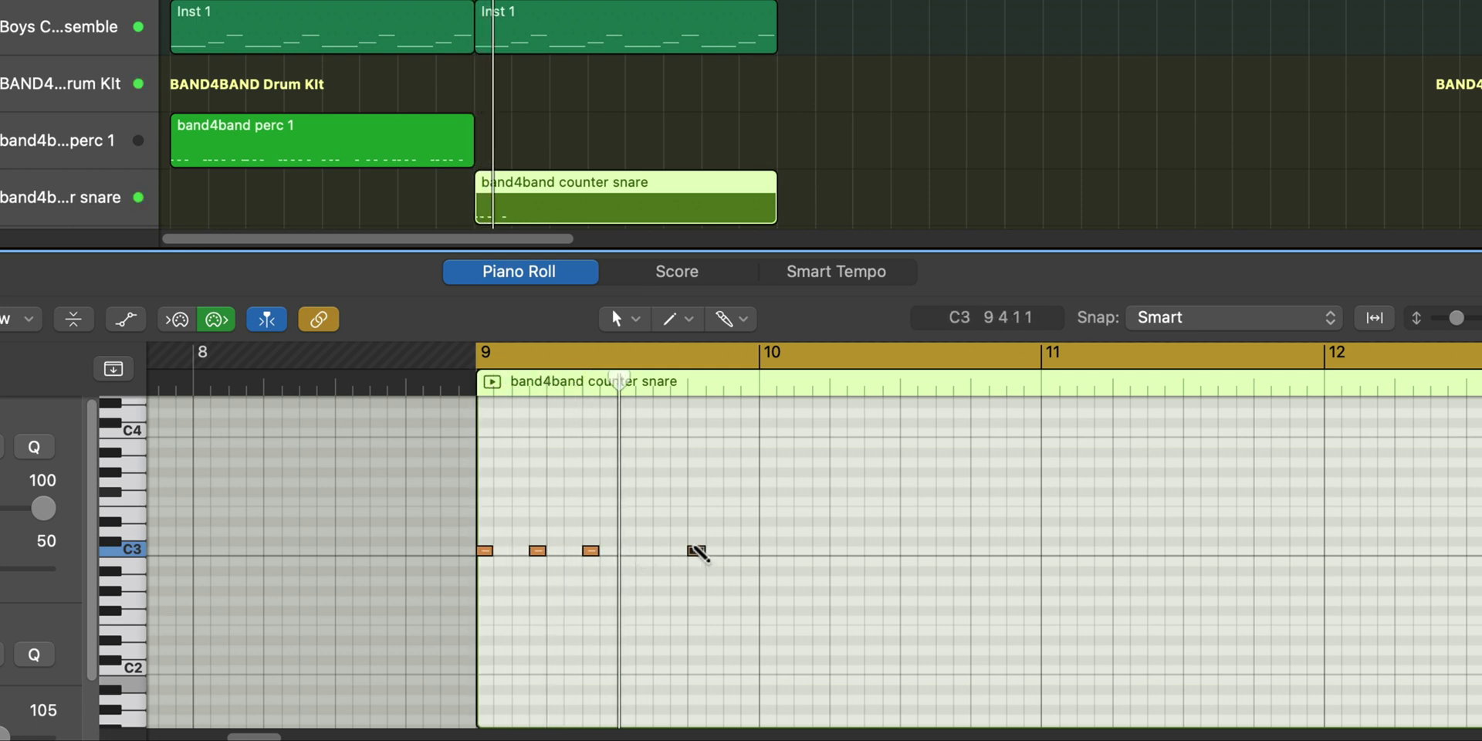
super+click(620, 542)
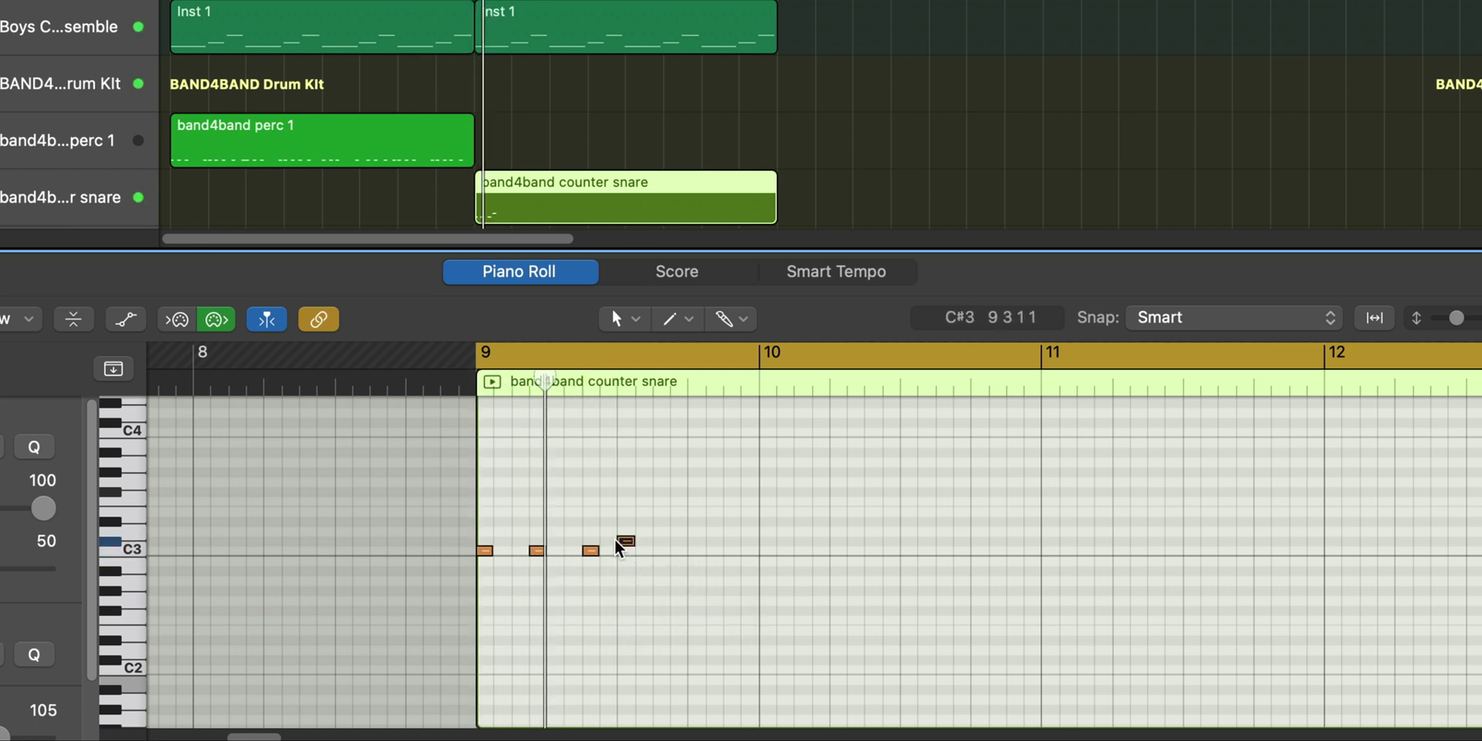
drag(622, 542, 626, 551)
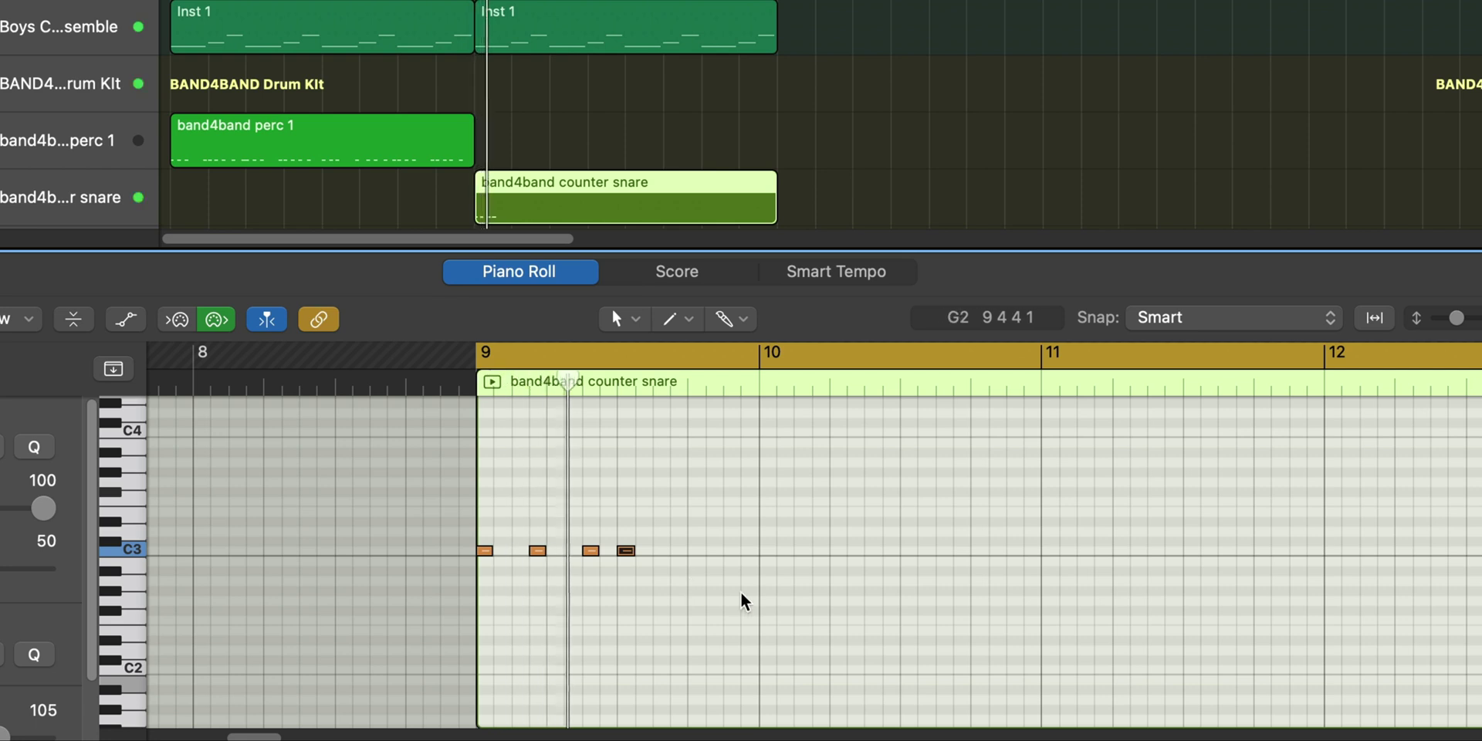
super+click(731, 550)
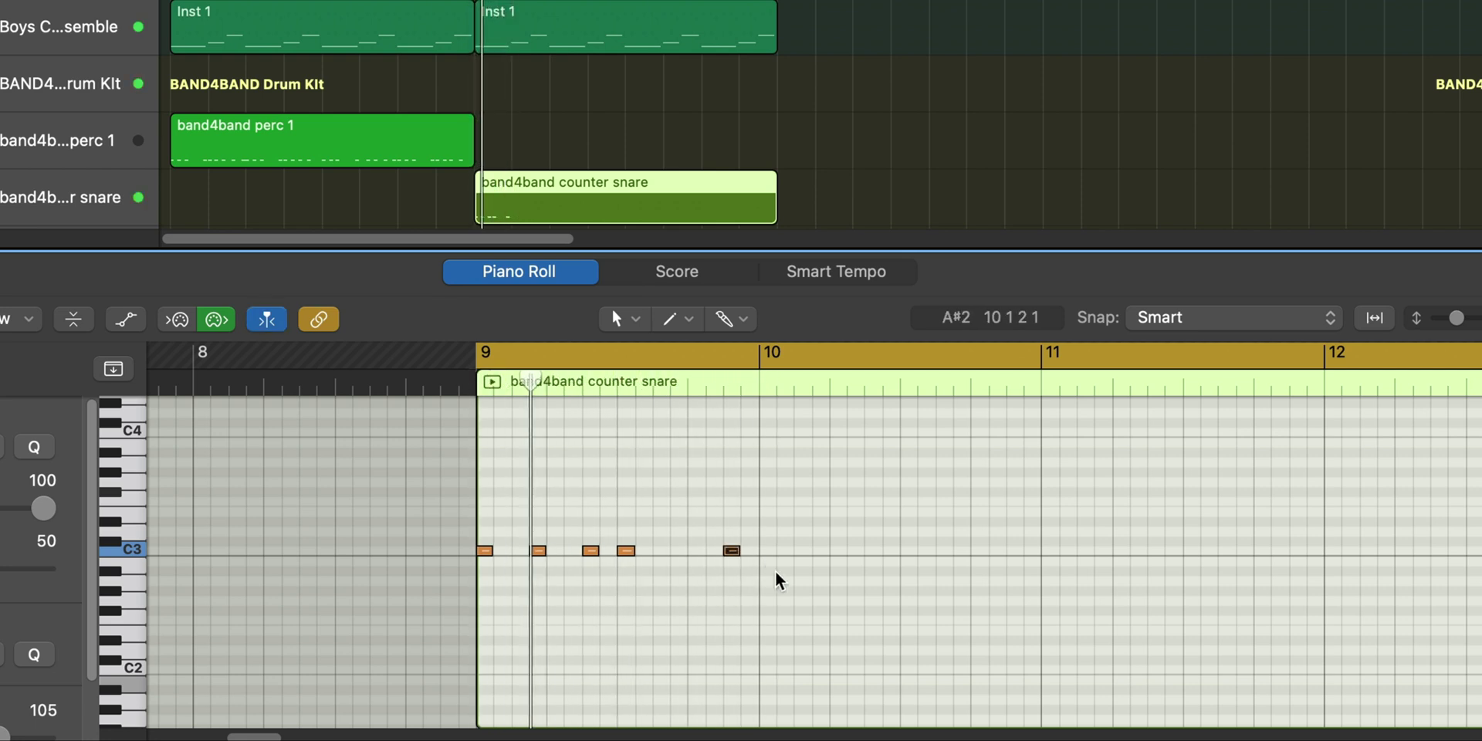
Repeat the five-note snare pattern in bar 10 and vary its ending with notes on sixteenths 11 and 13 instead of 15.
drag(812, 580, 446, 517)
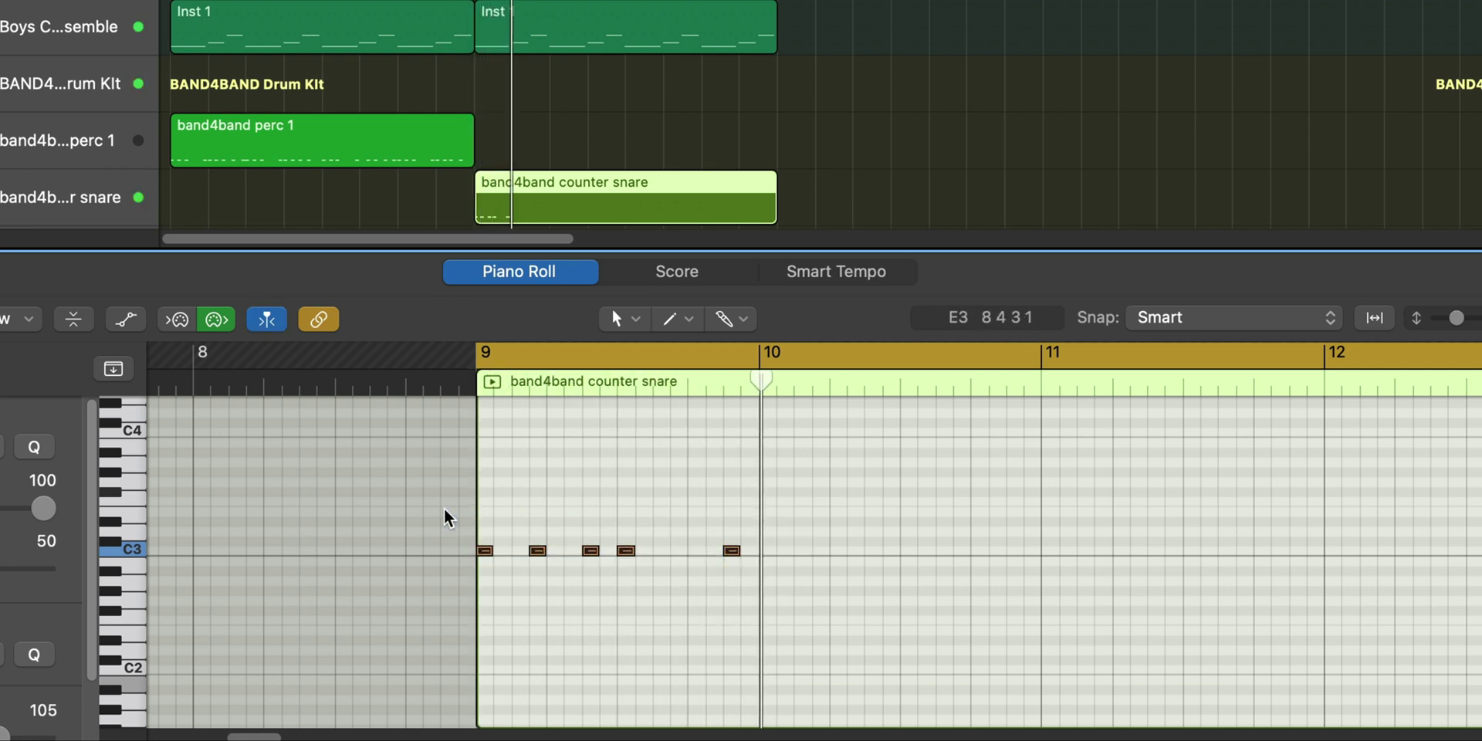
key(super+r)
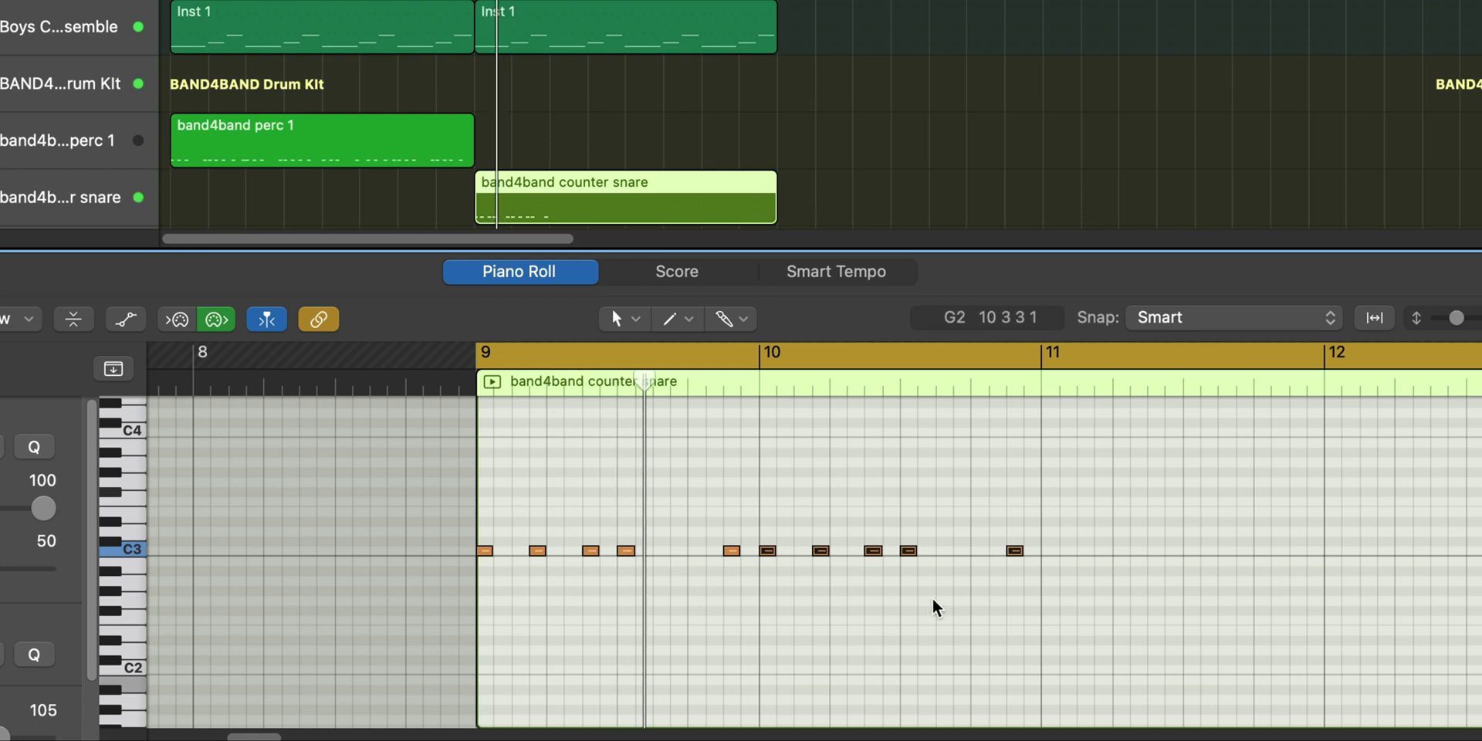
click(954, 552)
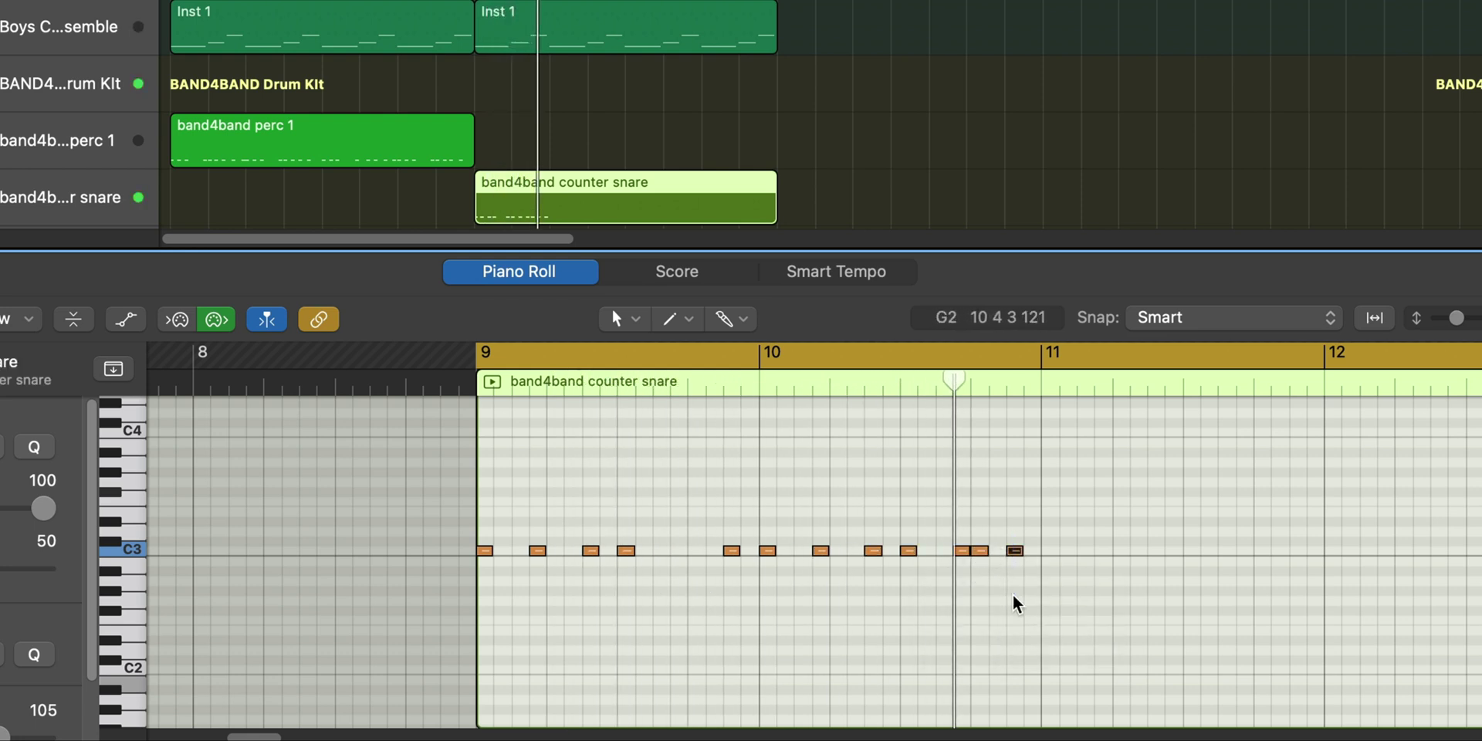
drag(951, 546, 942, 548)
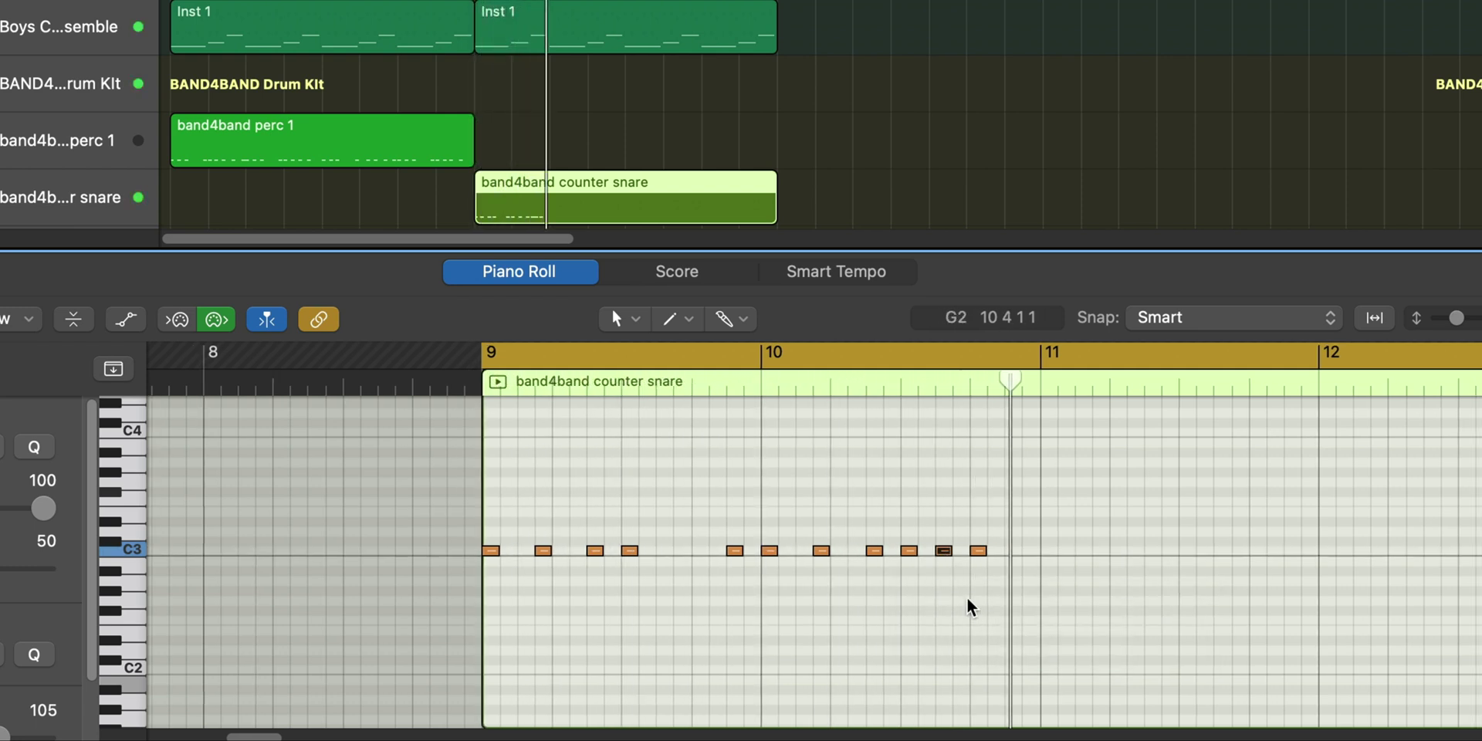
Repeat the two-bar counter snare pattern across bars 11 and 12 and play it.
drag(1109, 572, 466, 499)
key(super+r)
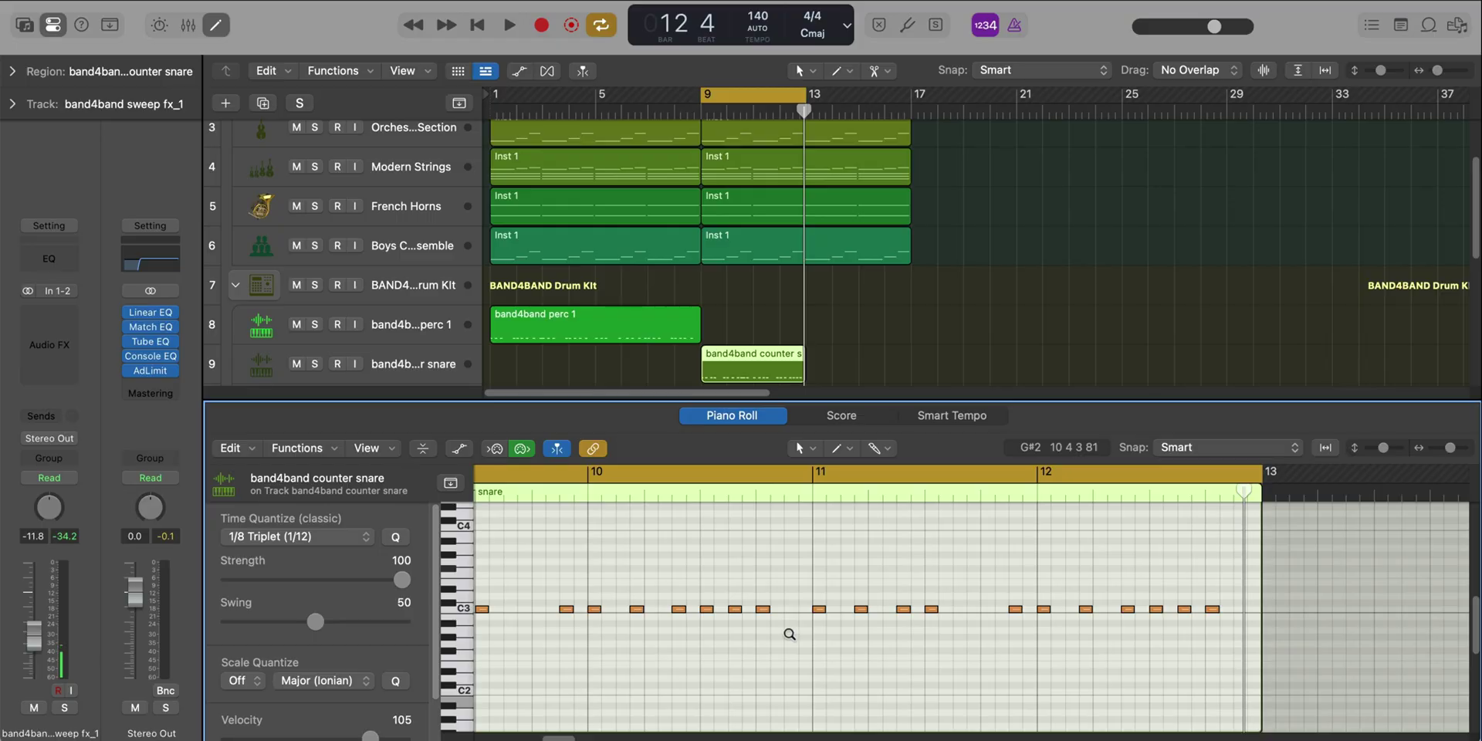
key(space)
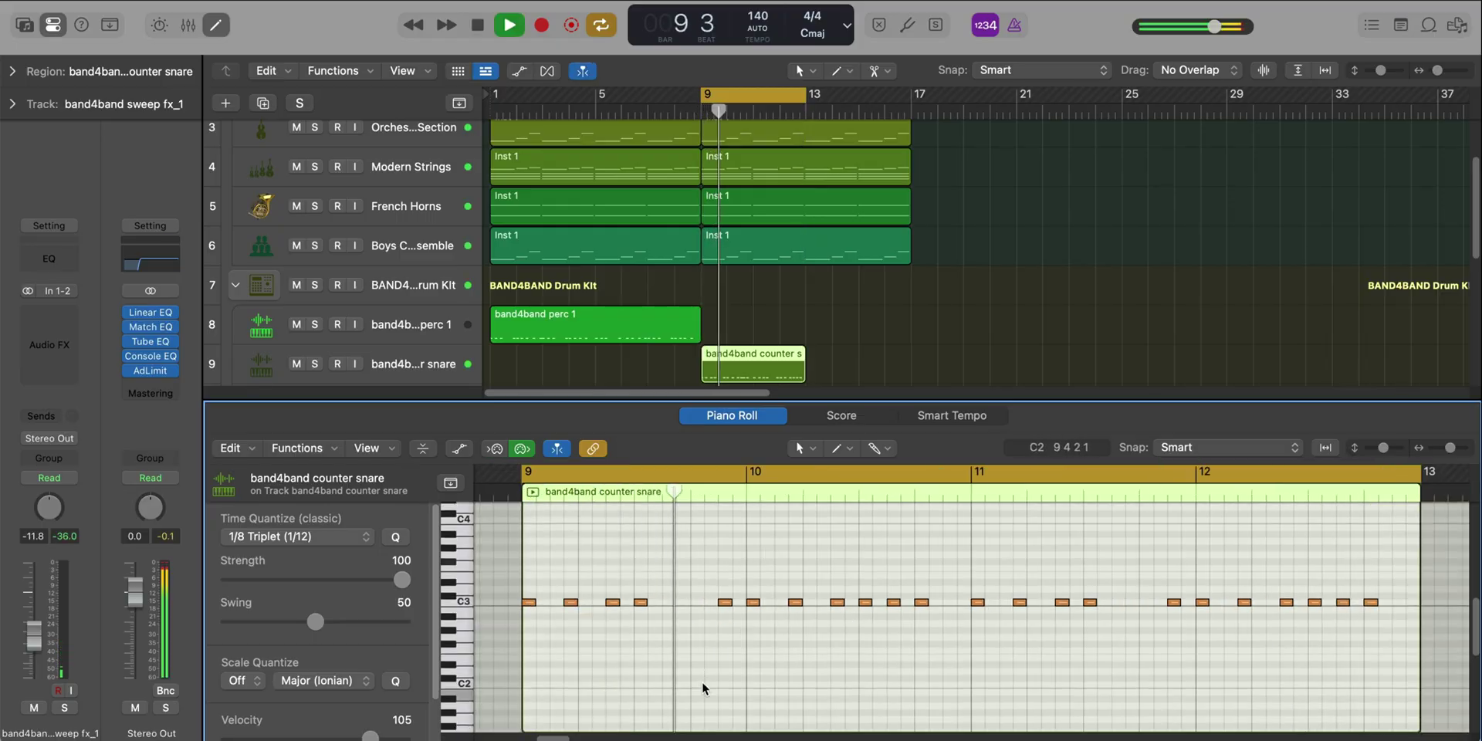
key(space)
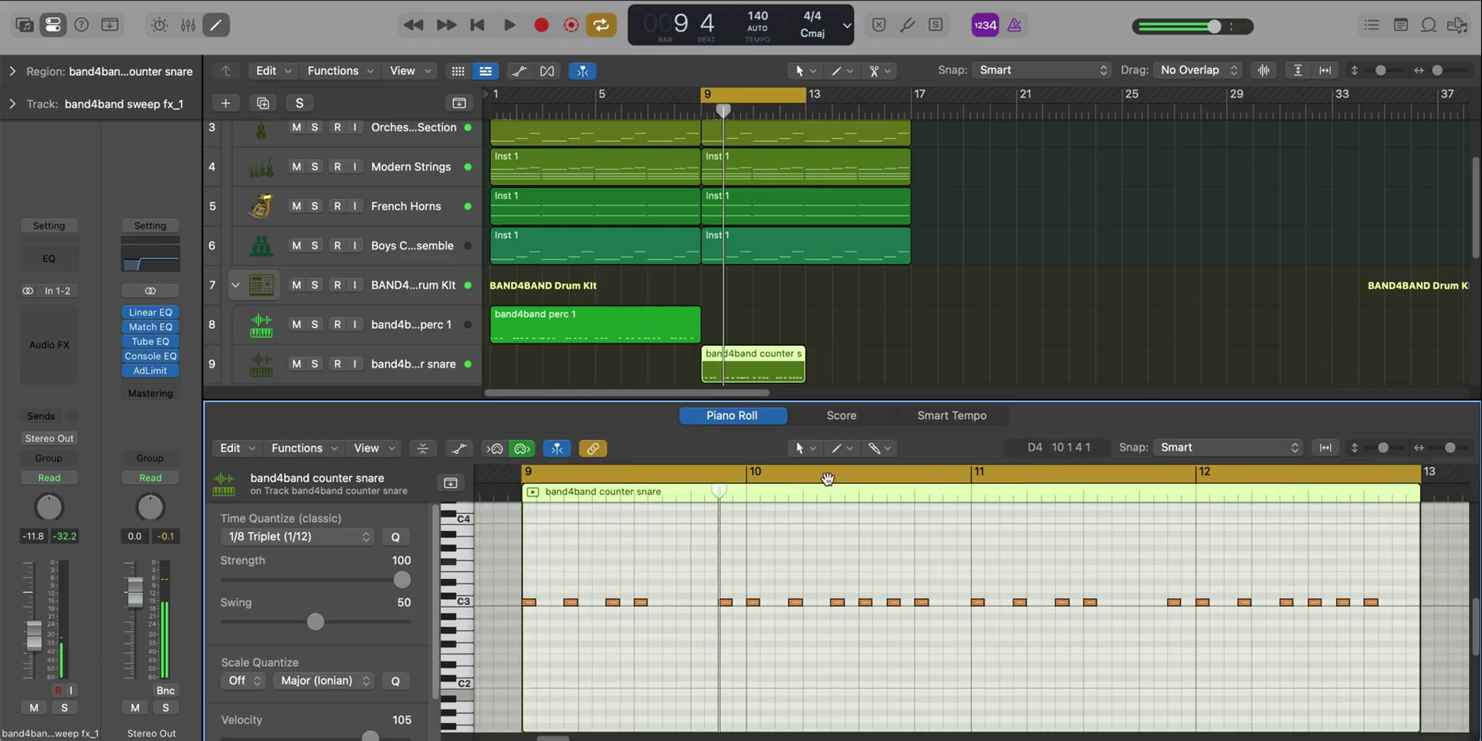
click(317, 536)
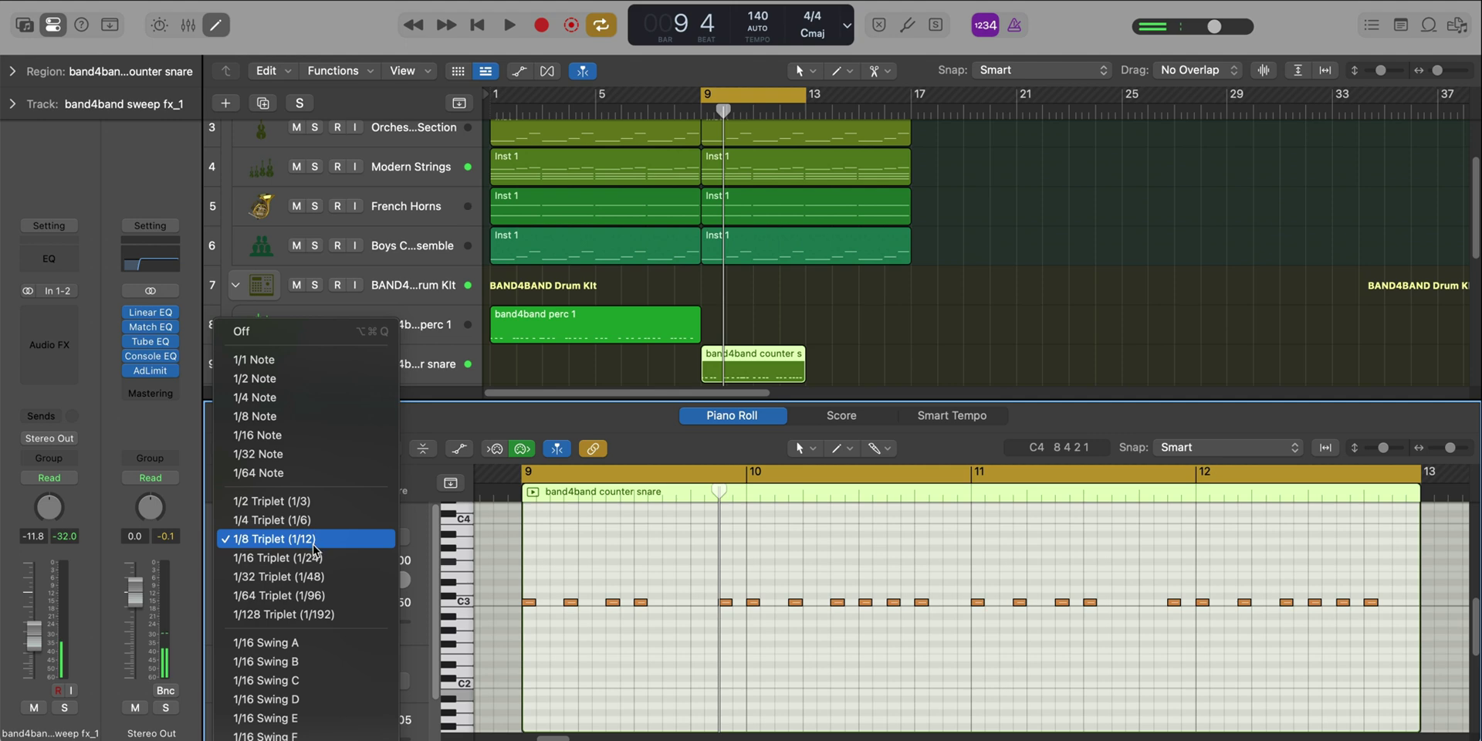
click(315, 557)
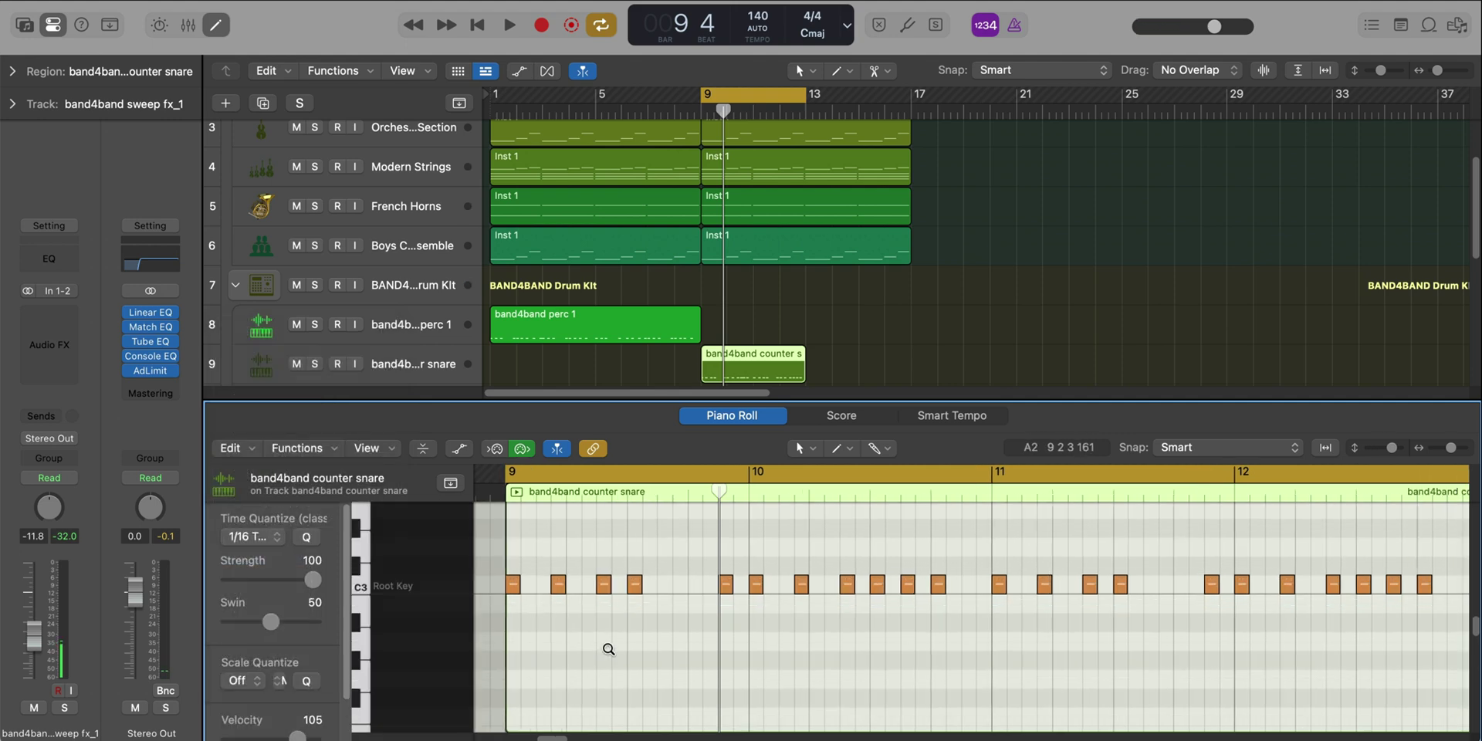
scroll(609, 649, up, 1)
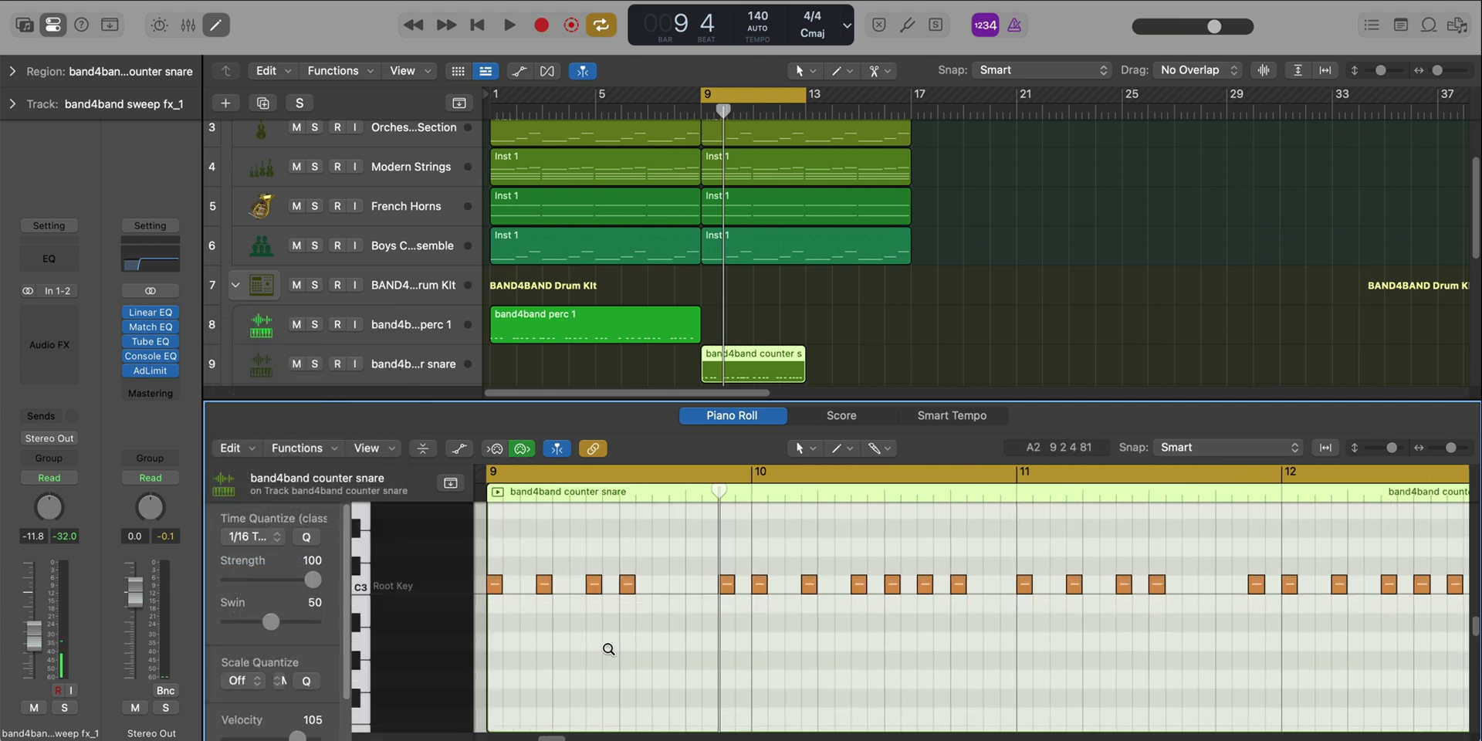
click(593, 605)
key(super+z)
key(super+z)
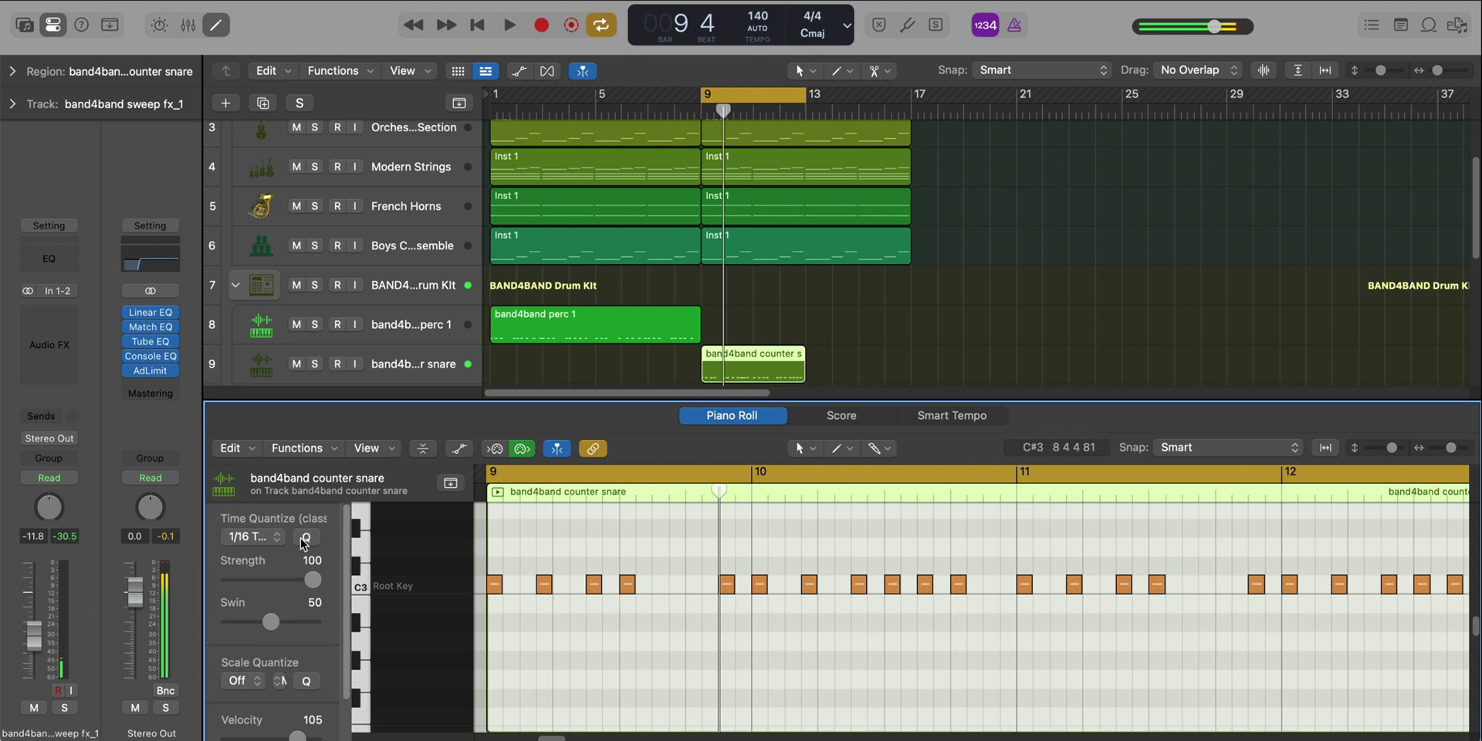
Set the time quantize to 1/32 Triplet and add a roll of short B2 notes under the third snare hit of bar 9.
click(276, 536)
click(279, 557)
click(602, 606)
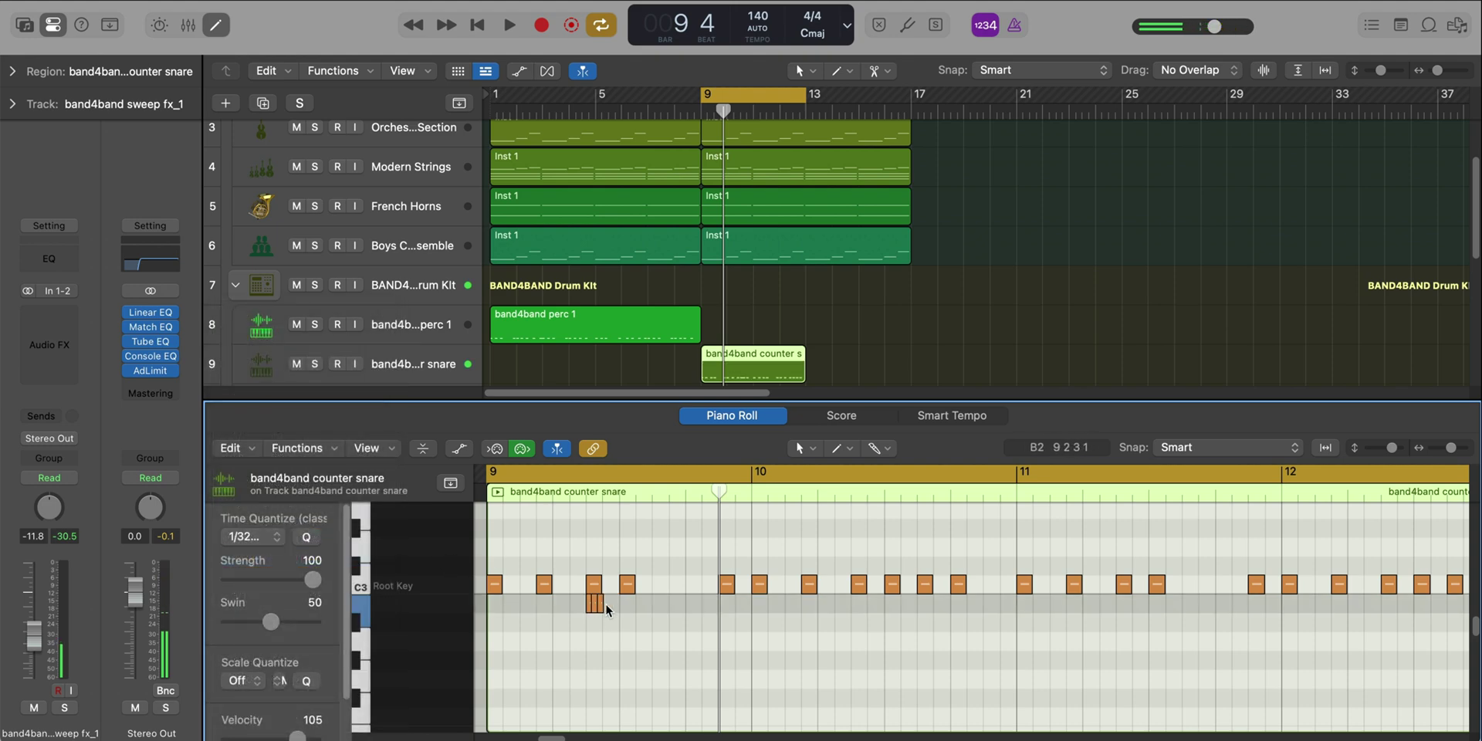
Ramp the snare roll's note velocities upward, restore the third C3 hit's full velocity, play the result and close the Piano Roll.
click(459, 448)
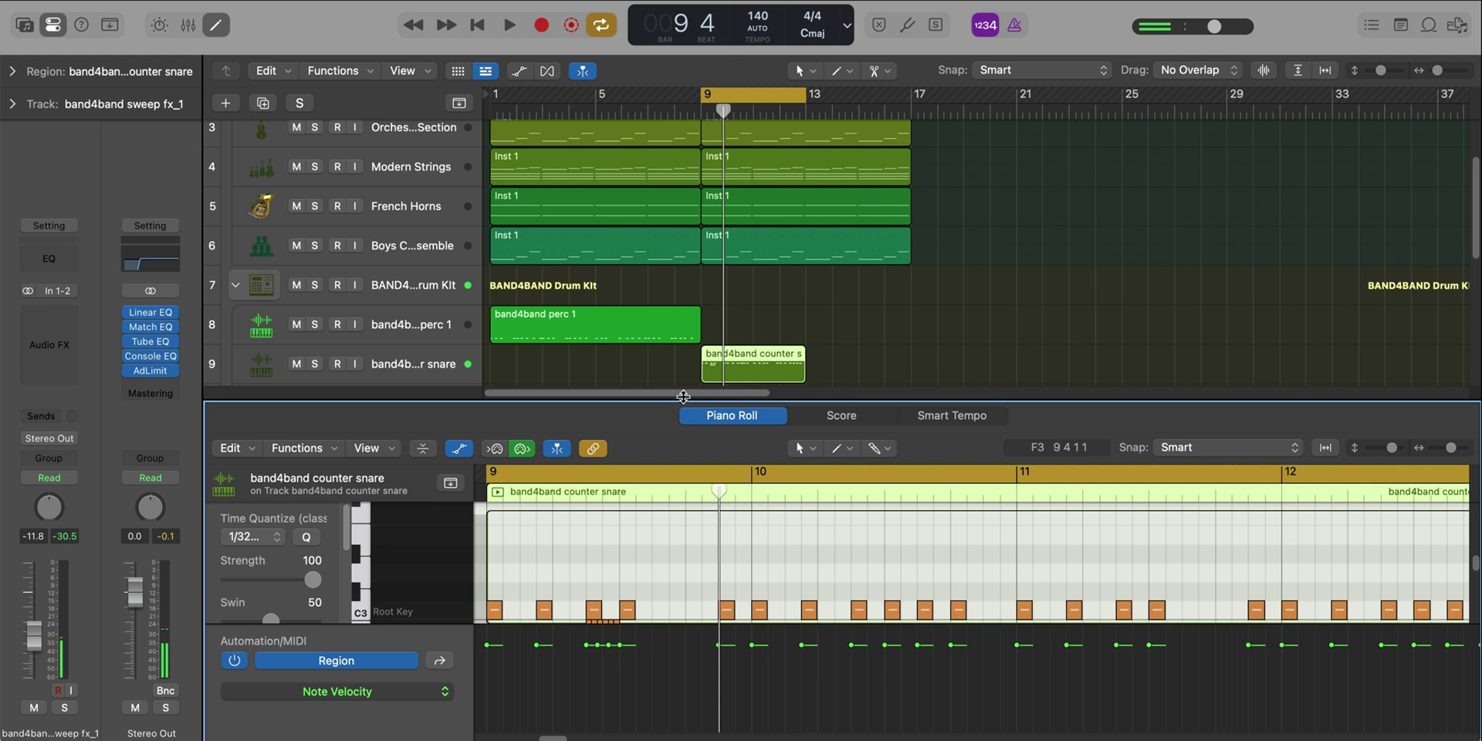
drag(683, 396, 684, 287)
drag(630, 618, 593, 712)
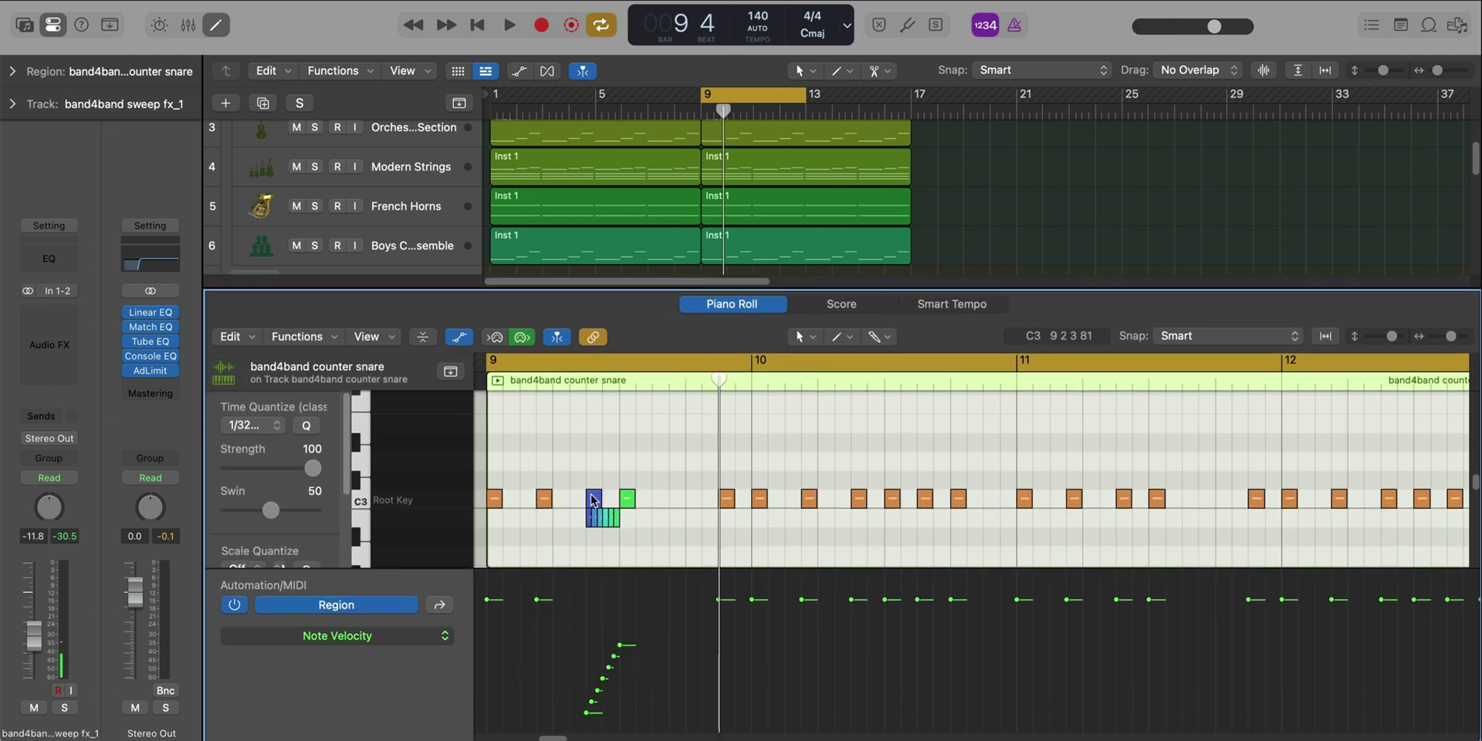
drag(587, 599, 586, 599)
key(space)
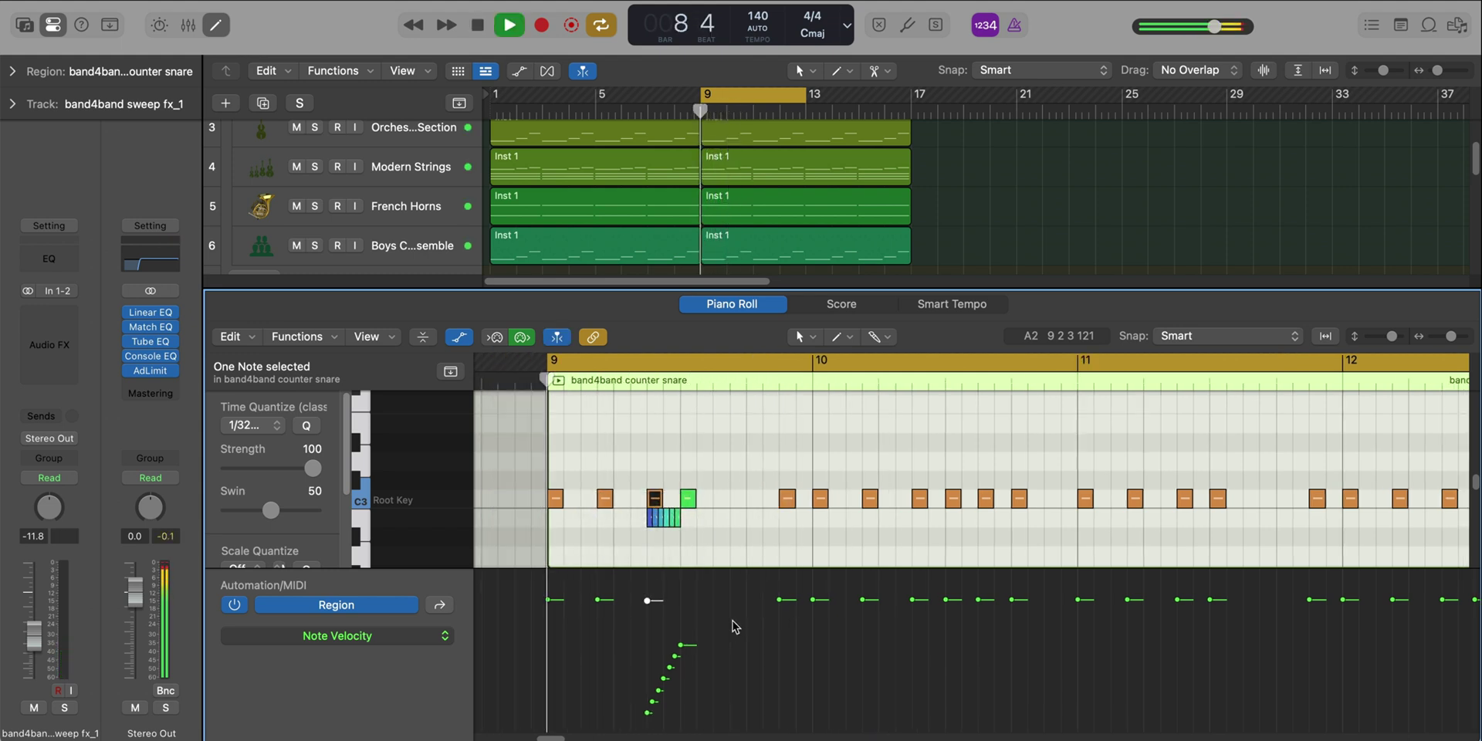
key(e)
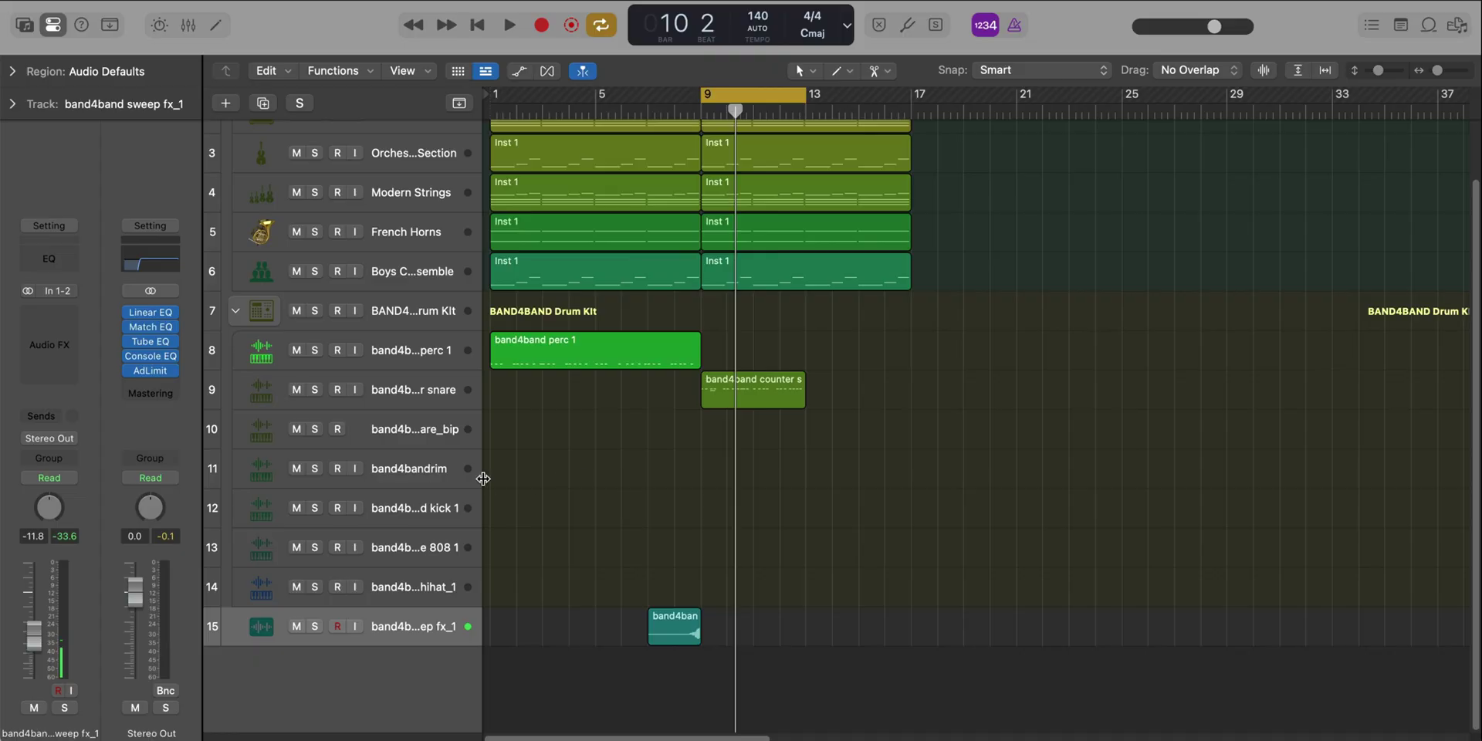
Create a pattern region on the band4bandrim track at bar 9 and set its length to 32 steps.
click(653, 467)
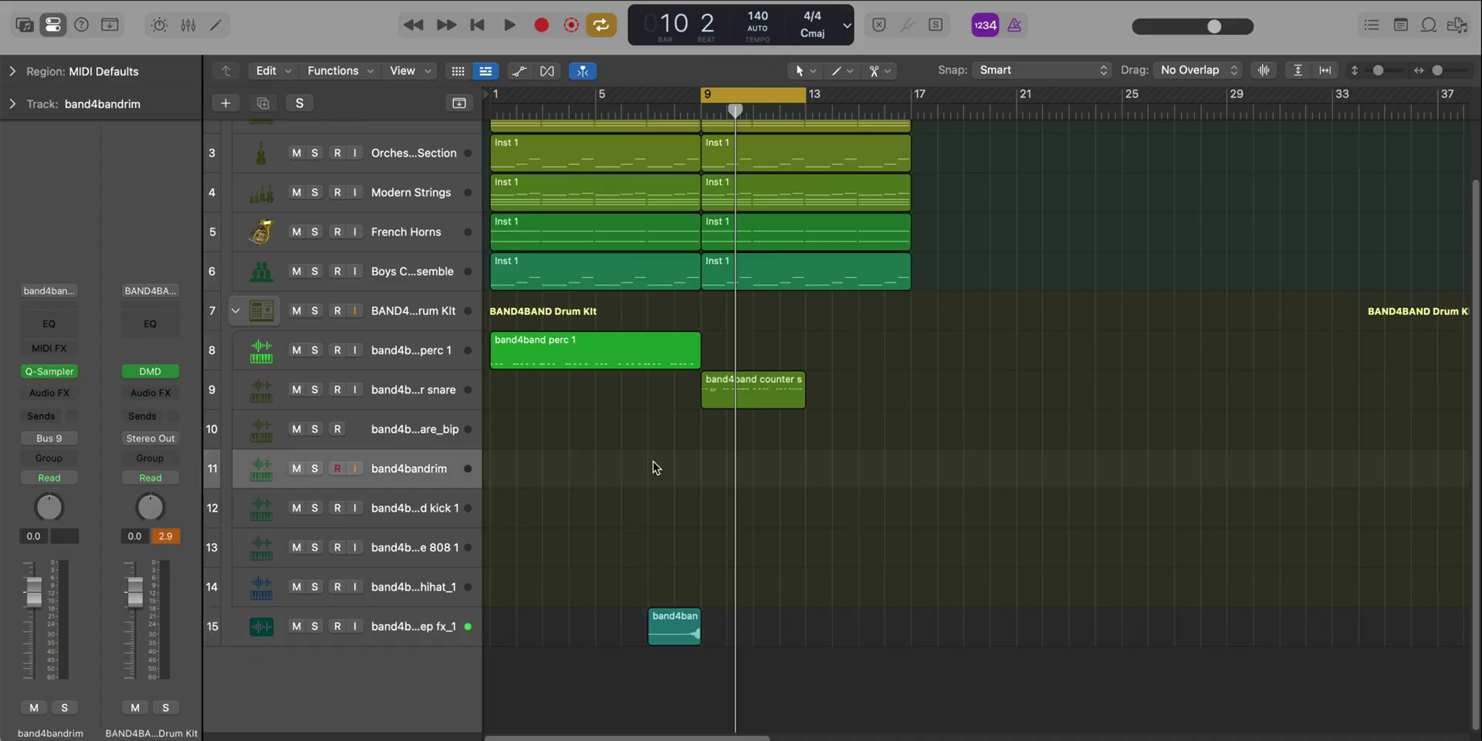
right_click(711, 473)
click(772, 498)
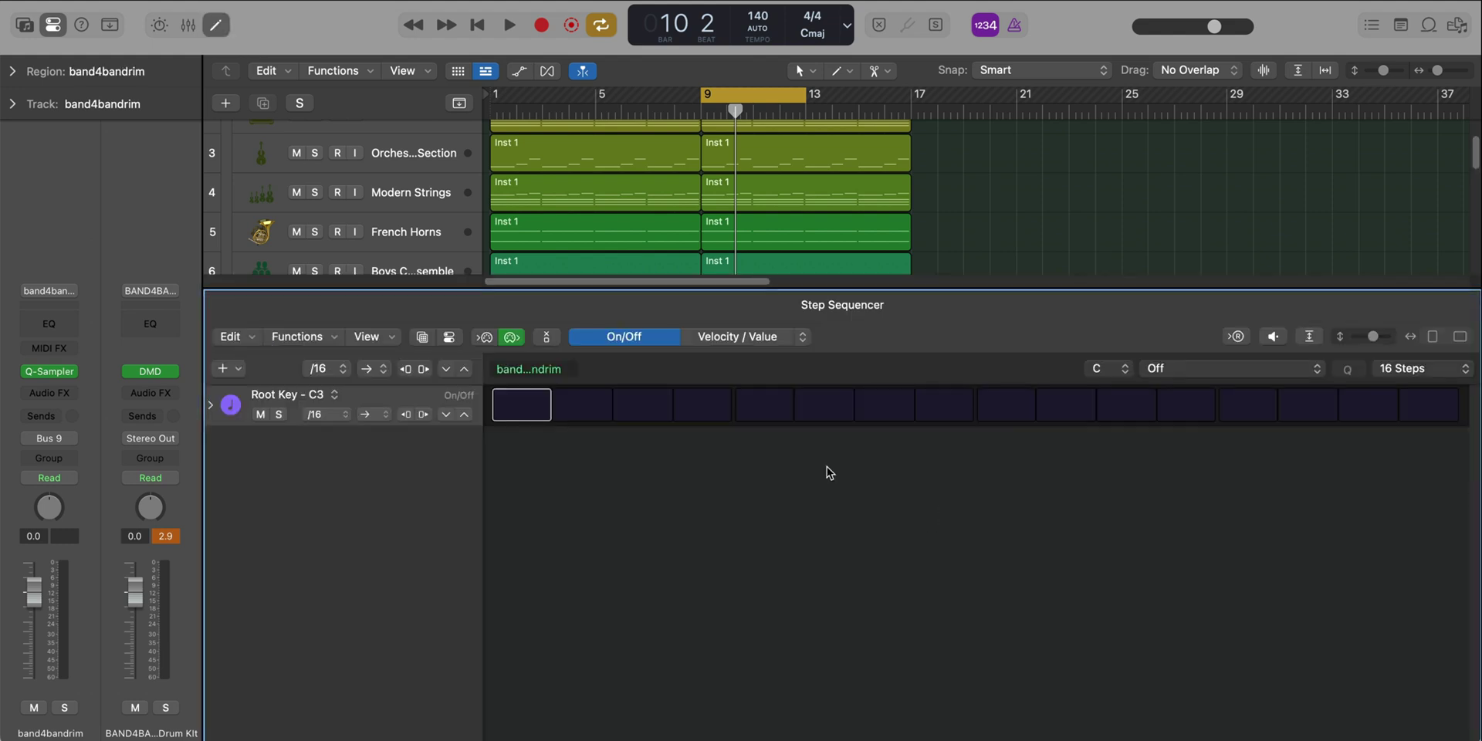
click(1403, 373)
click(1418, 413)
Activate steps 9 and 29 of the rim pattern during playback and close the Step Sequencer.
key(space)
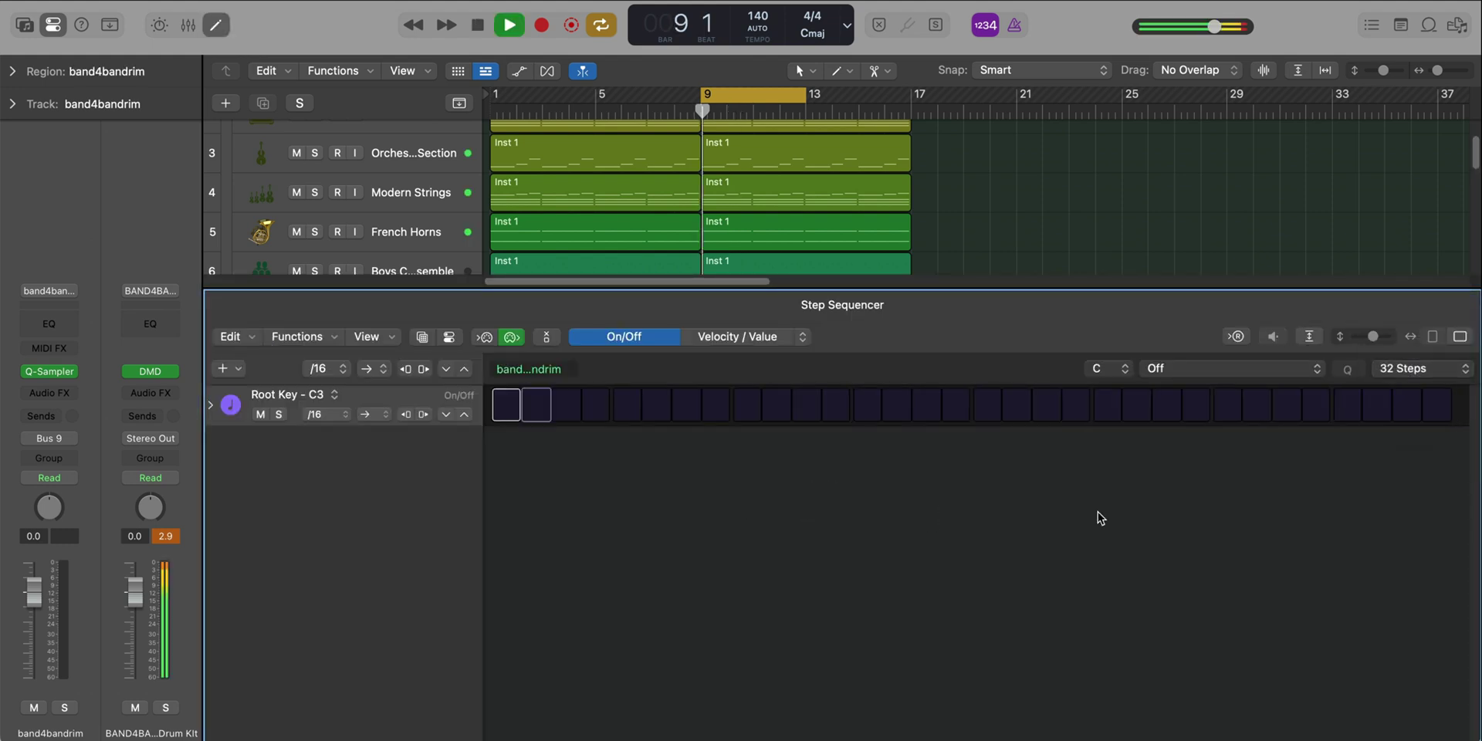
key(space)
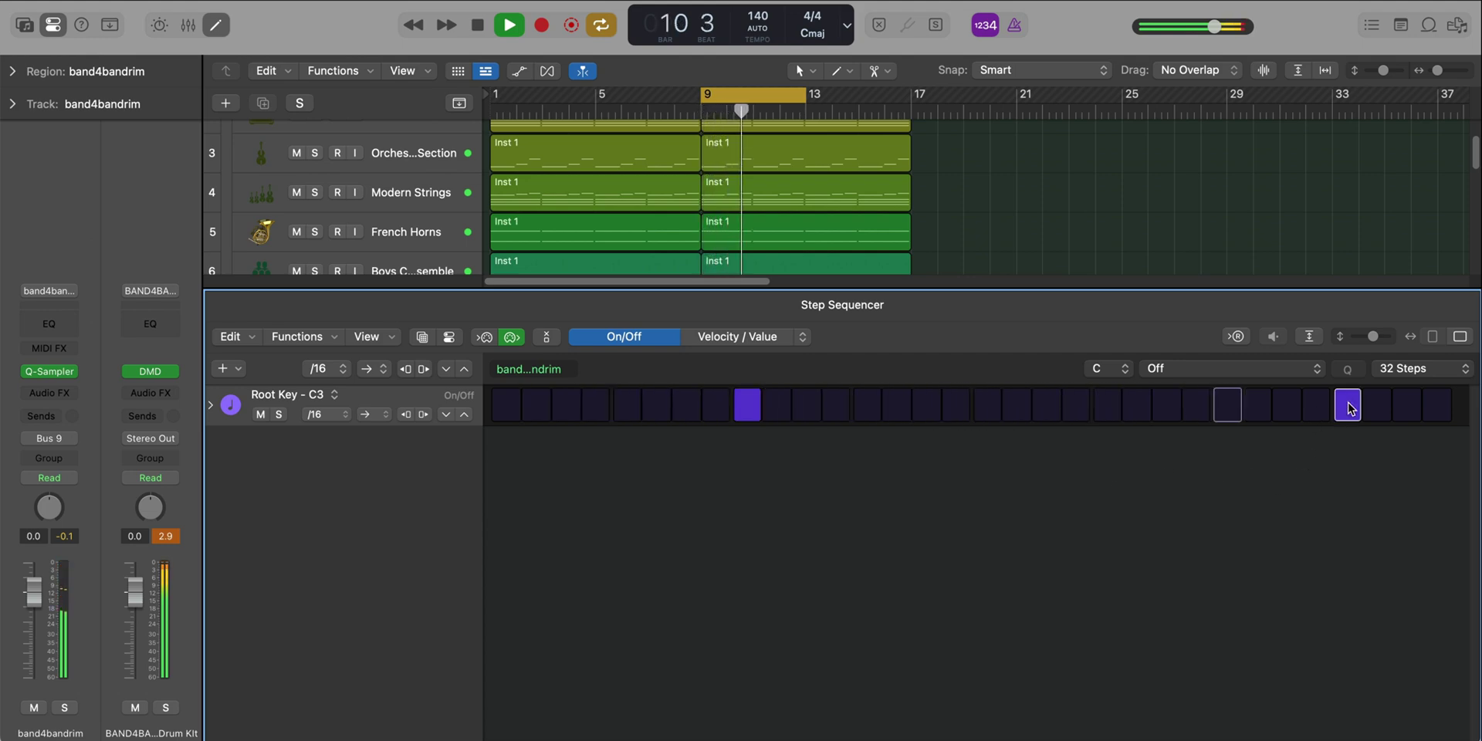
key(e)
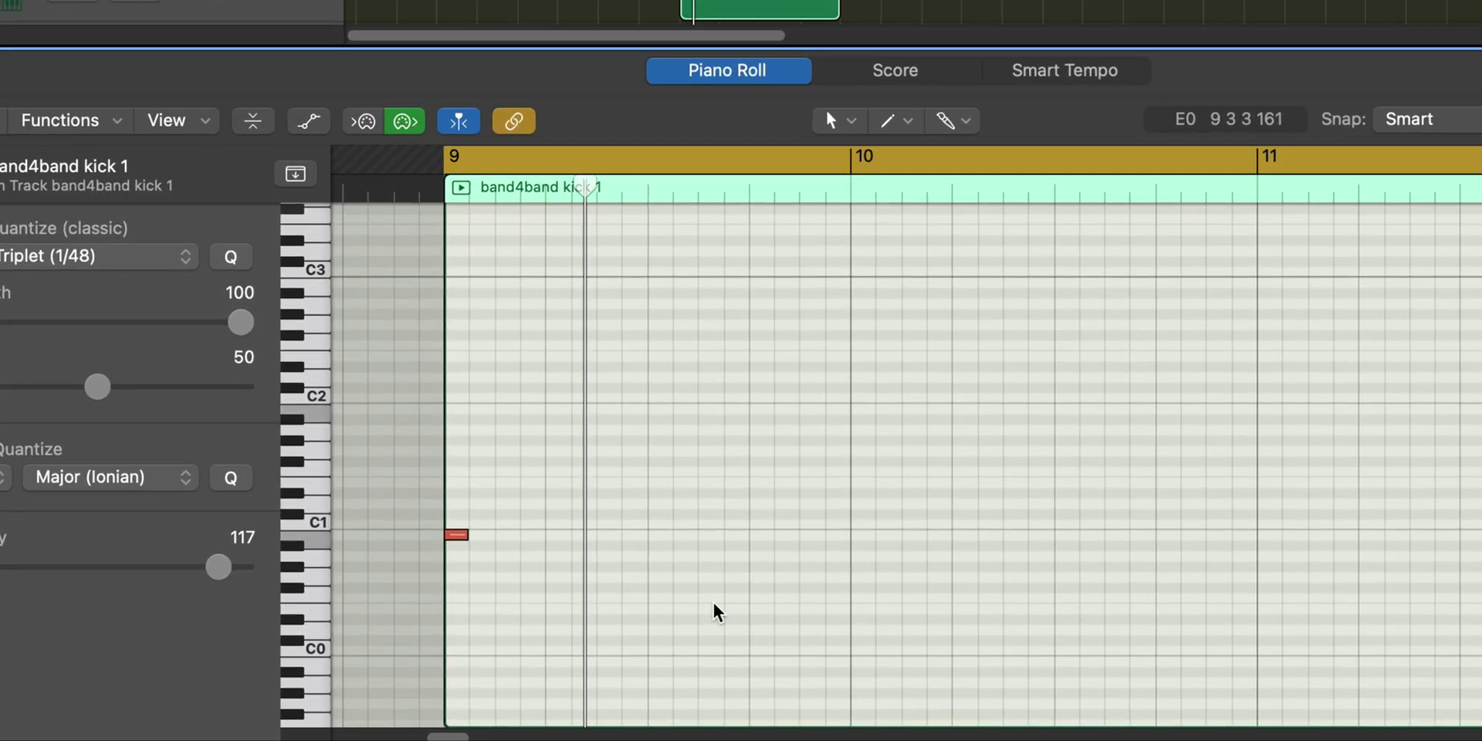
Add B0 kick notes at bar 10 beat 3, bar 11 beat 1 and bar 12 beat 3 in the band4band kick 1 region.
scroll(715, 612, right, 2)
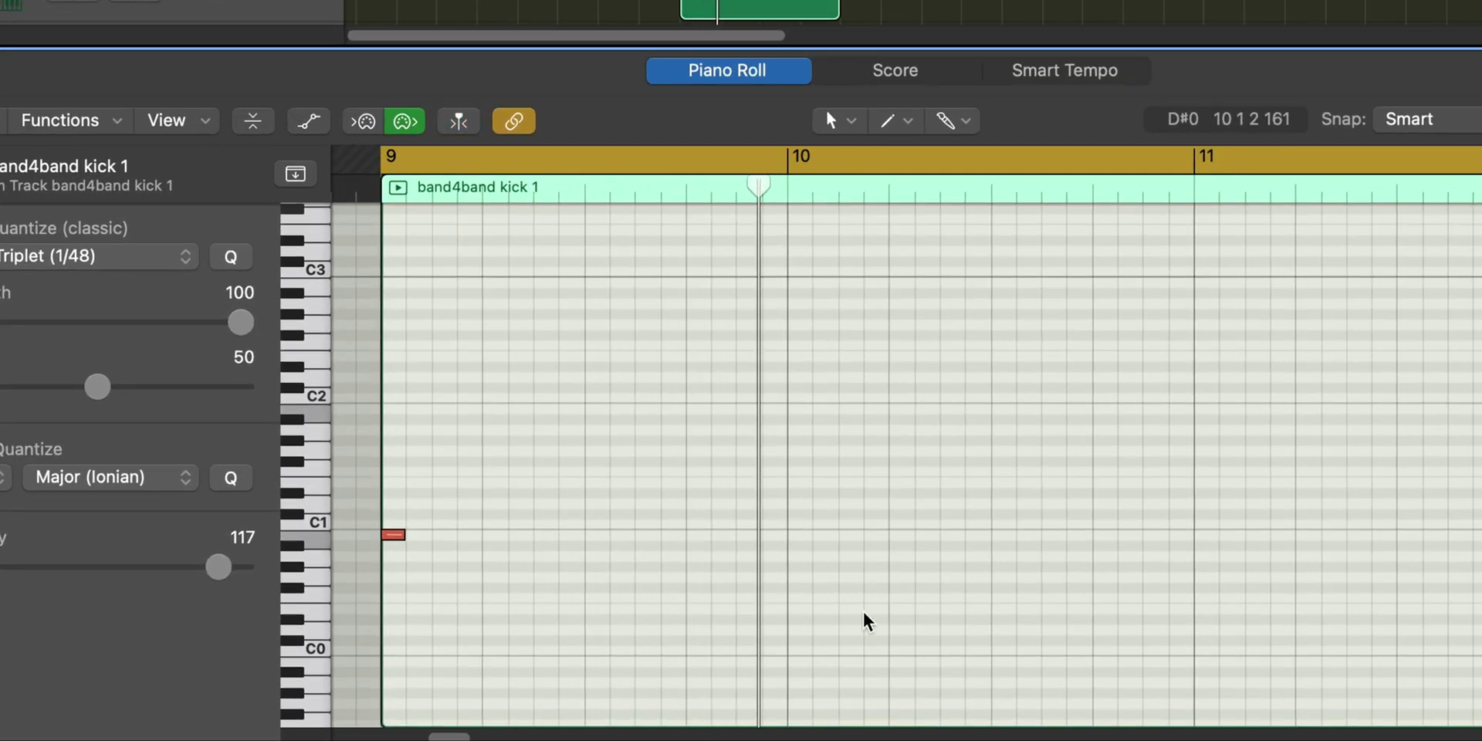
key(space)
click(996, 535)
key(space)
scroll(1055, 569, down, 2)
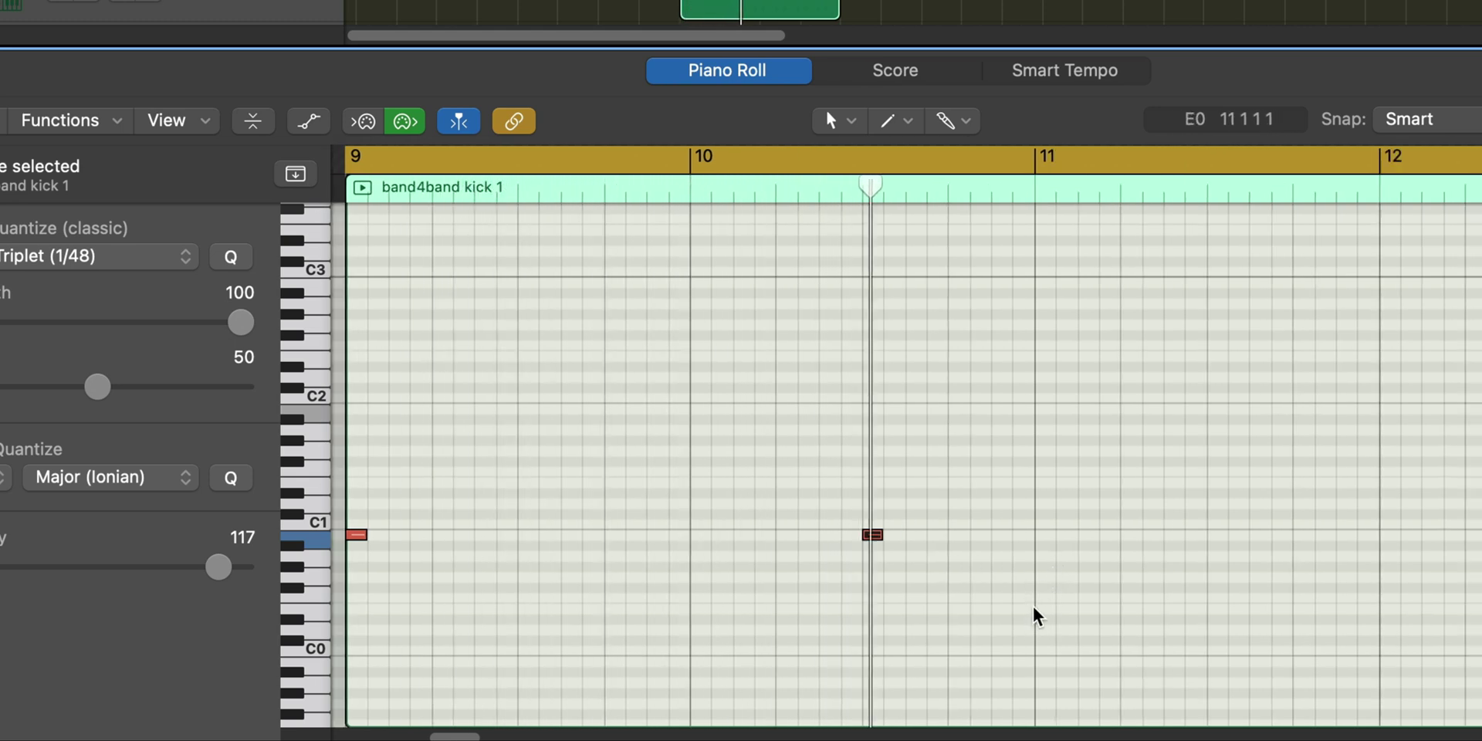
click(1045, 535)
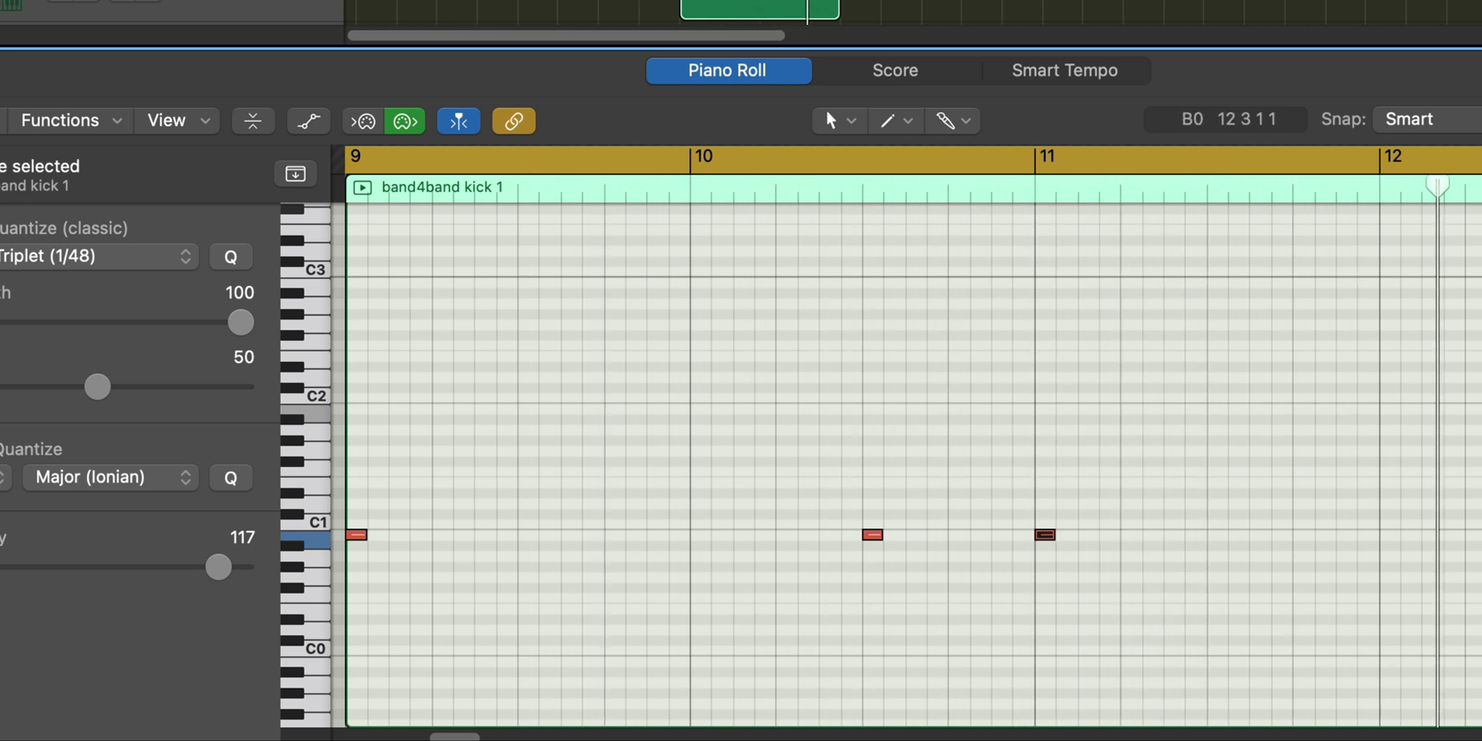
click(1481, 540)
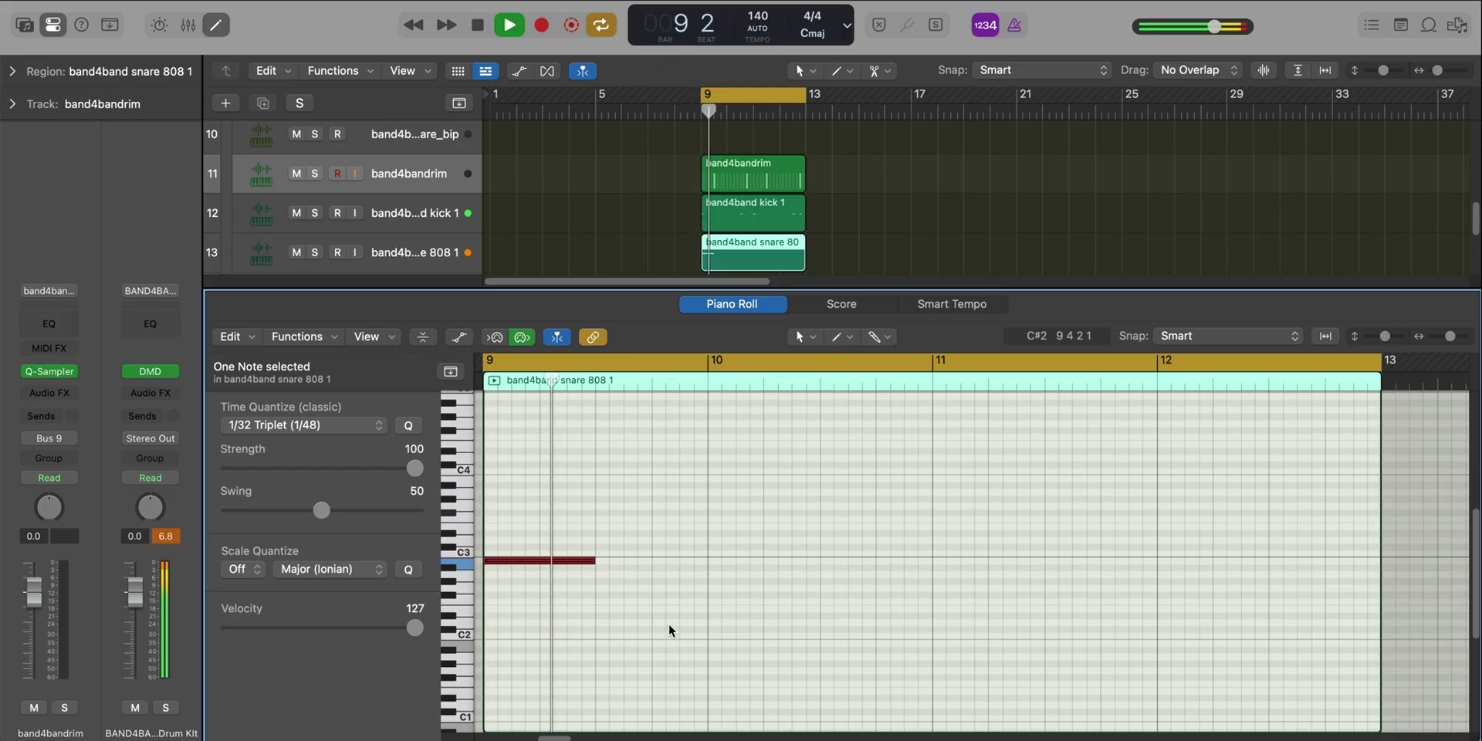
Add a one-beat B3 note at bar 10 beat 4 and a two-beat B2 note at bar 11 in the band4band snare 808 1 region.
super+click(879, 478)
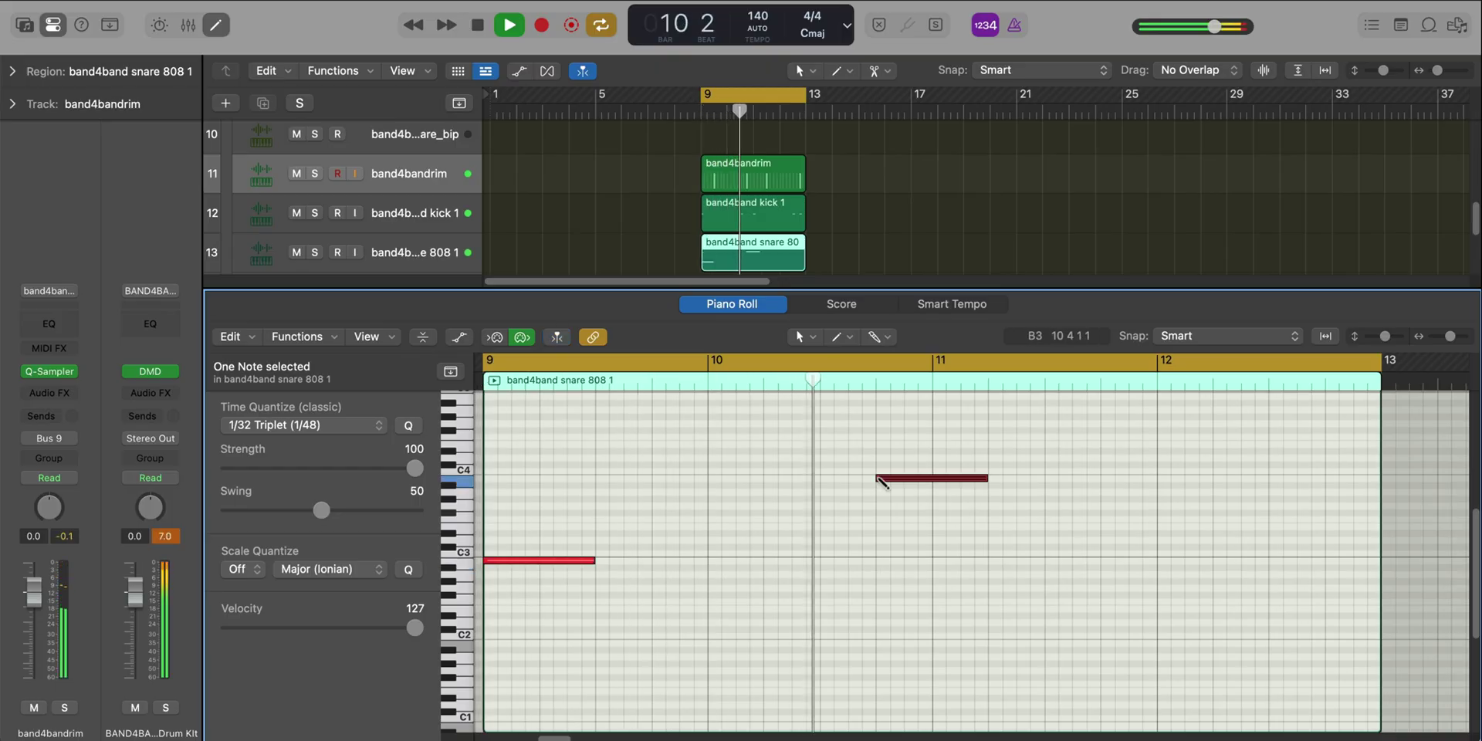
key(space)
drag(984, 475, 932, 478)
key(space)
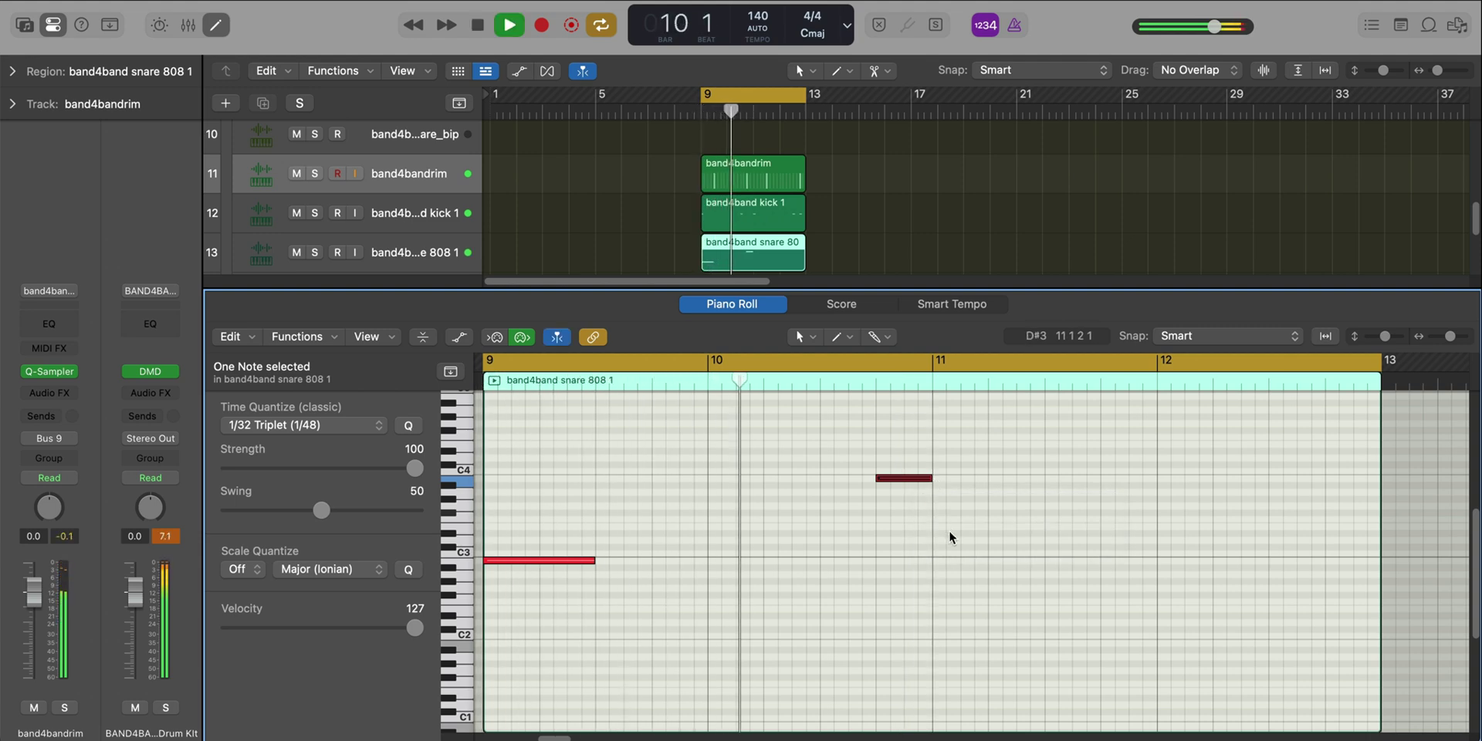
super+click(940, 560)
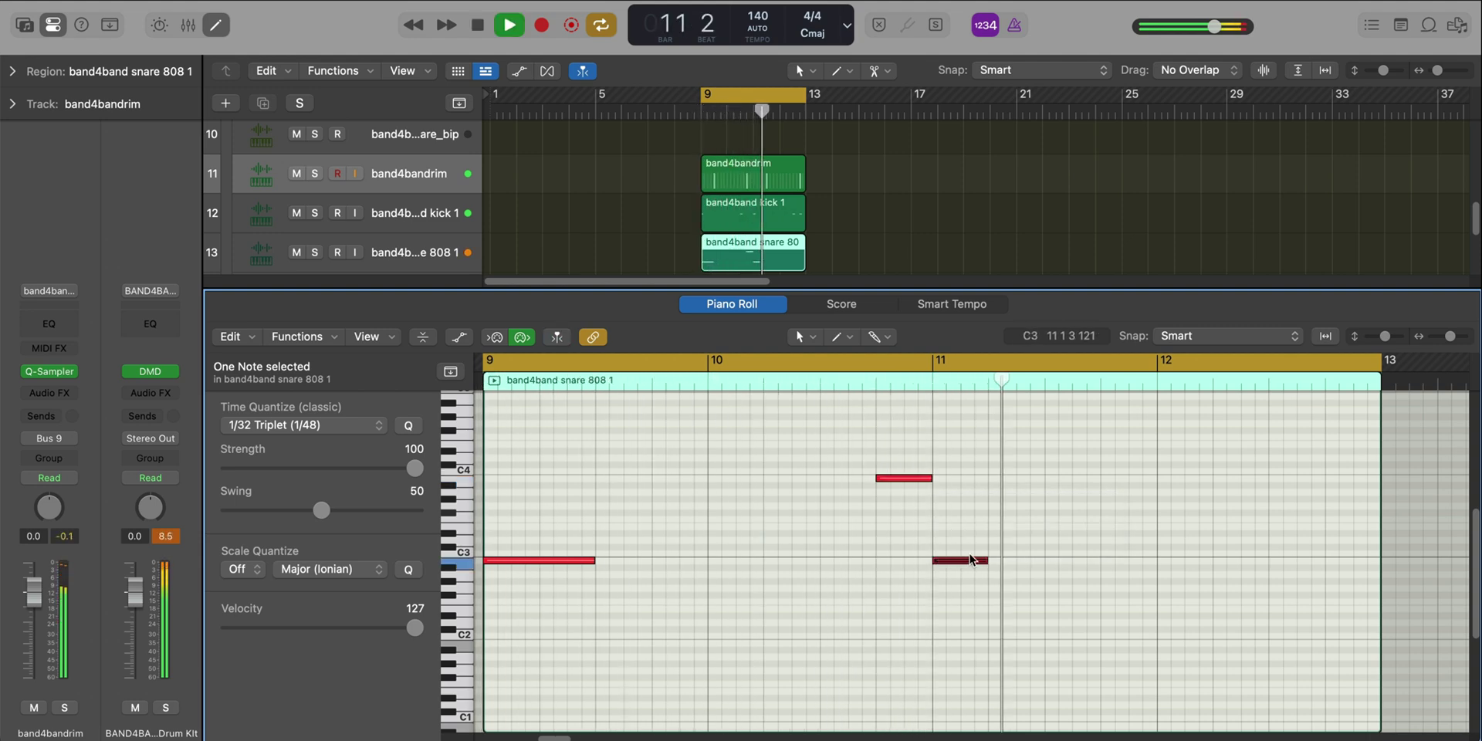
drag(988, 561, 1038, 569)
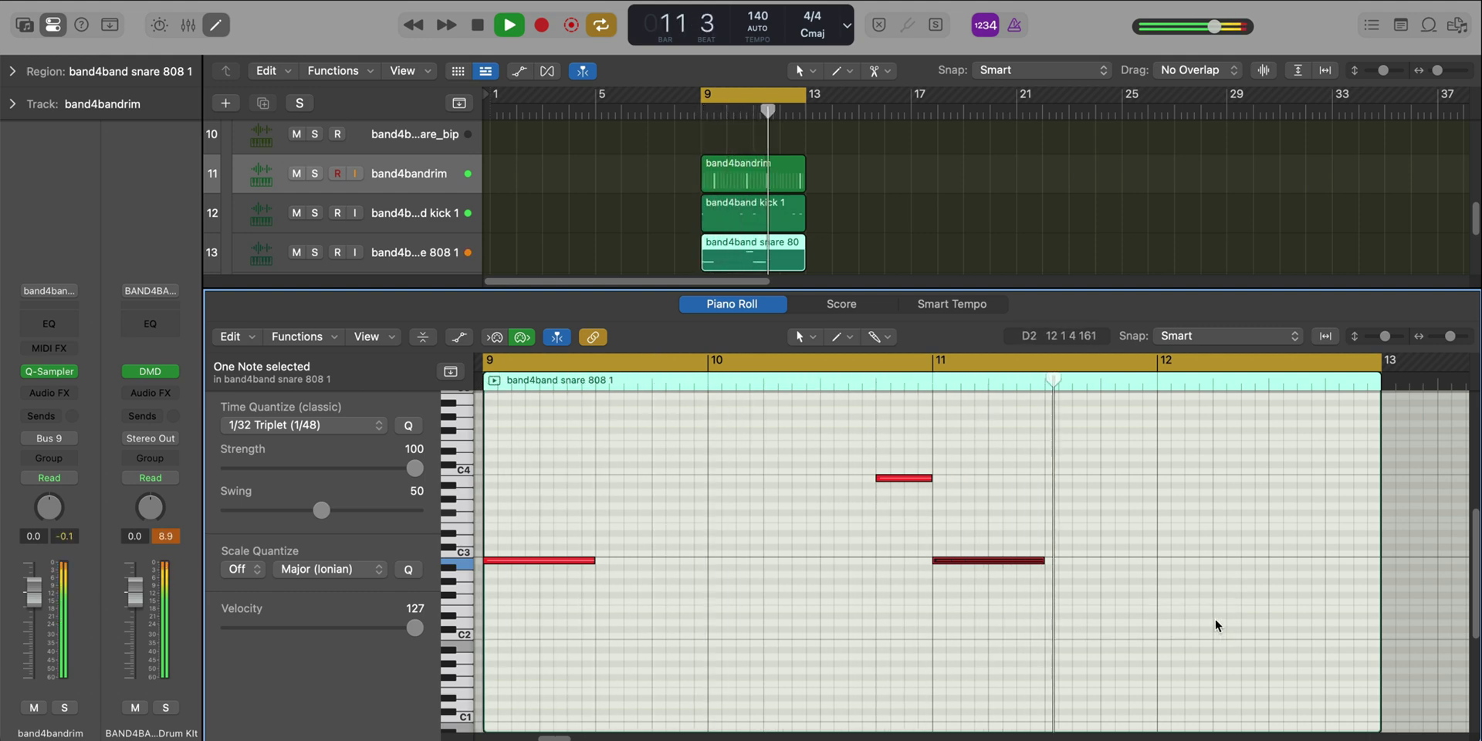
Add a one-beat F#3 note at bar 12 beat 3 and an E3 note at bar 12 beat 4 in the 808 region.
super+click(1271, 512)
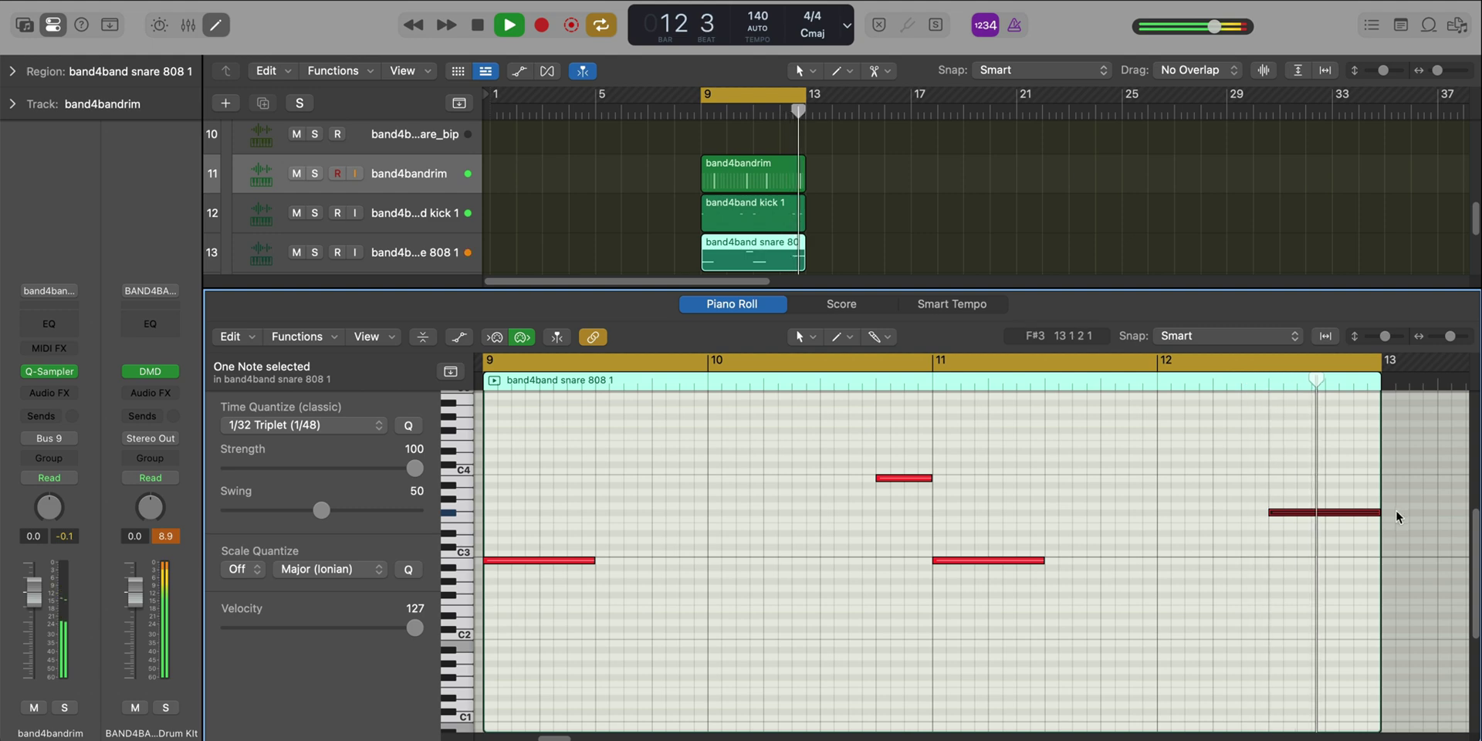
key(space)
drag(1379, 513, 1323, 519)
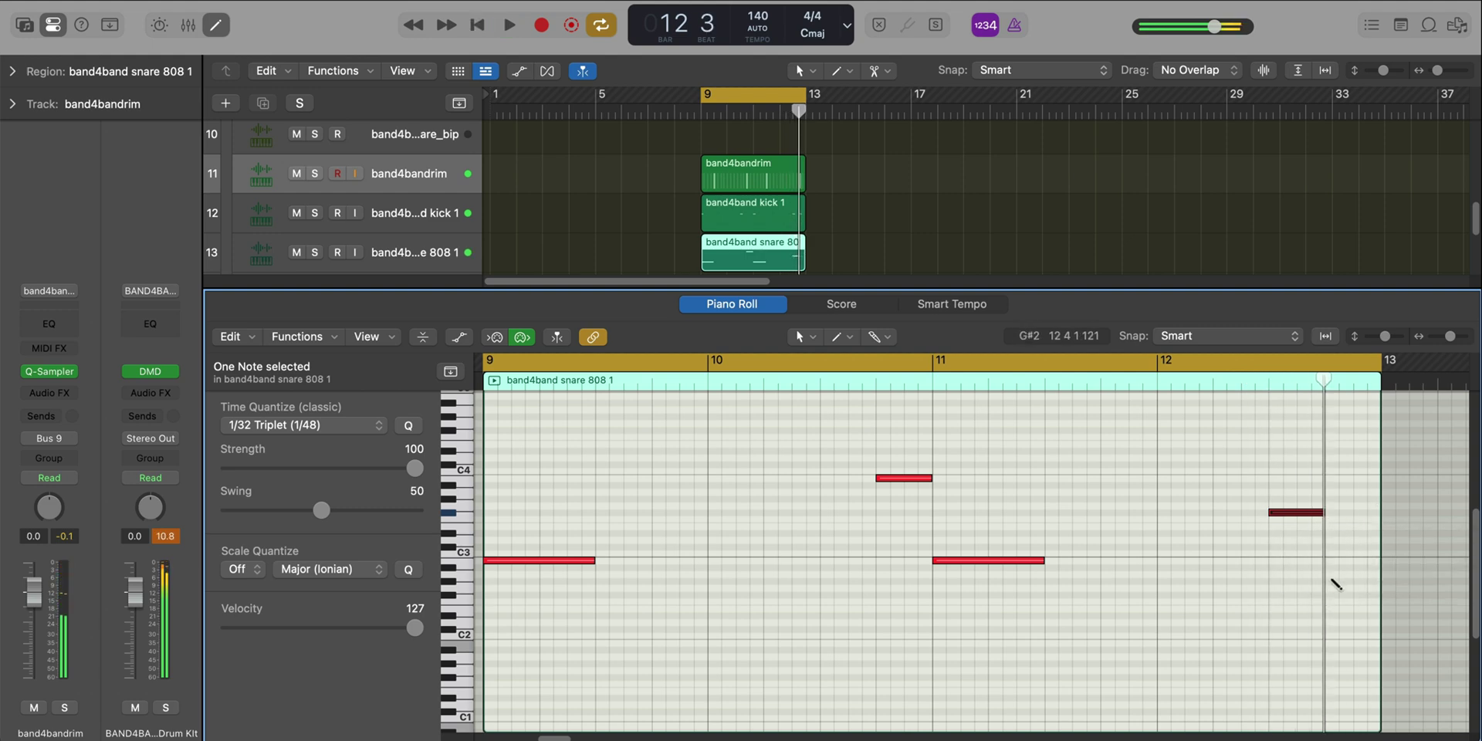
click(1380, 524)
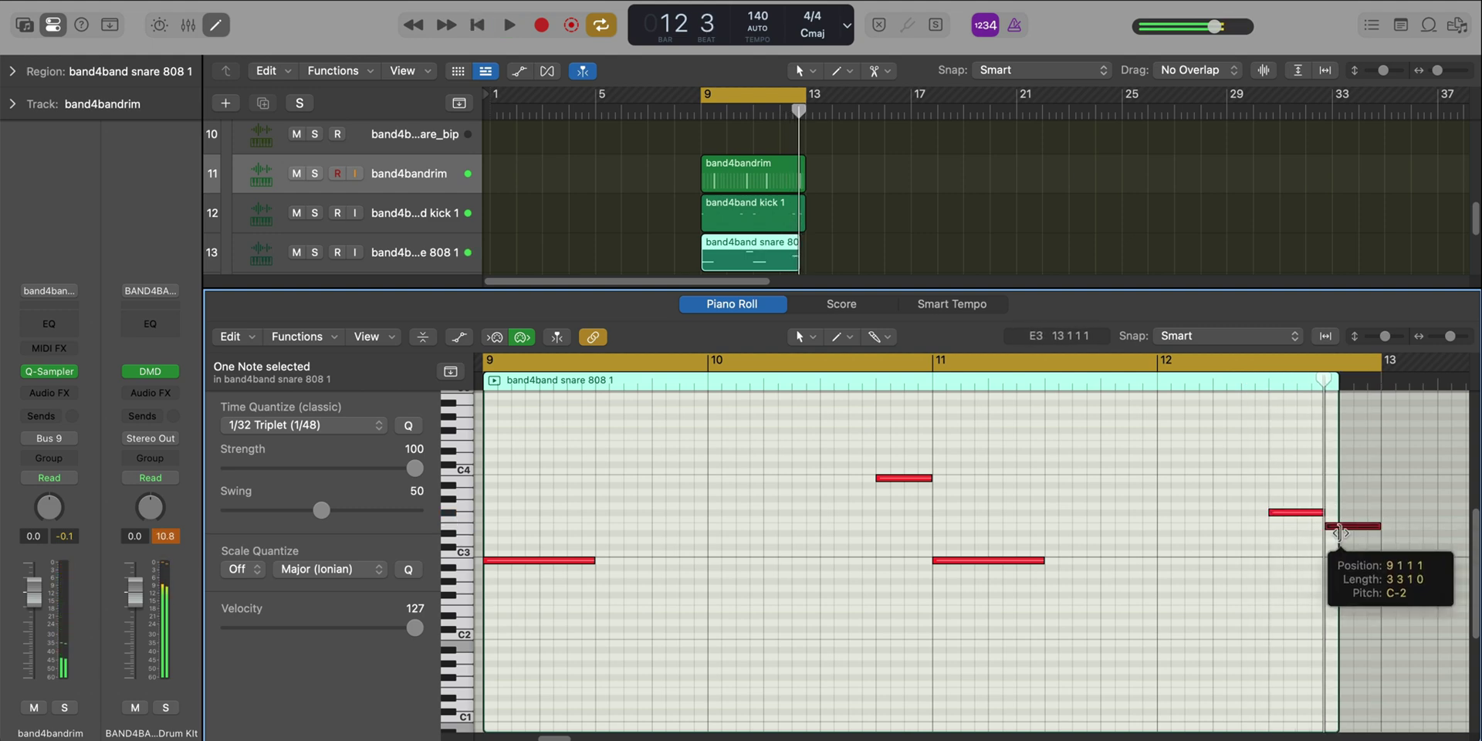
mouse_move(1380, 524)
mouse_down()
mouse_move(1327, 530)
mouse_move(1382, 532)
mouse_up()
key(space)
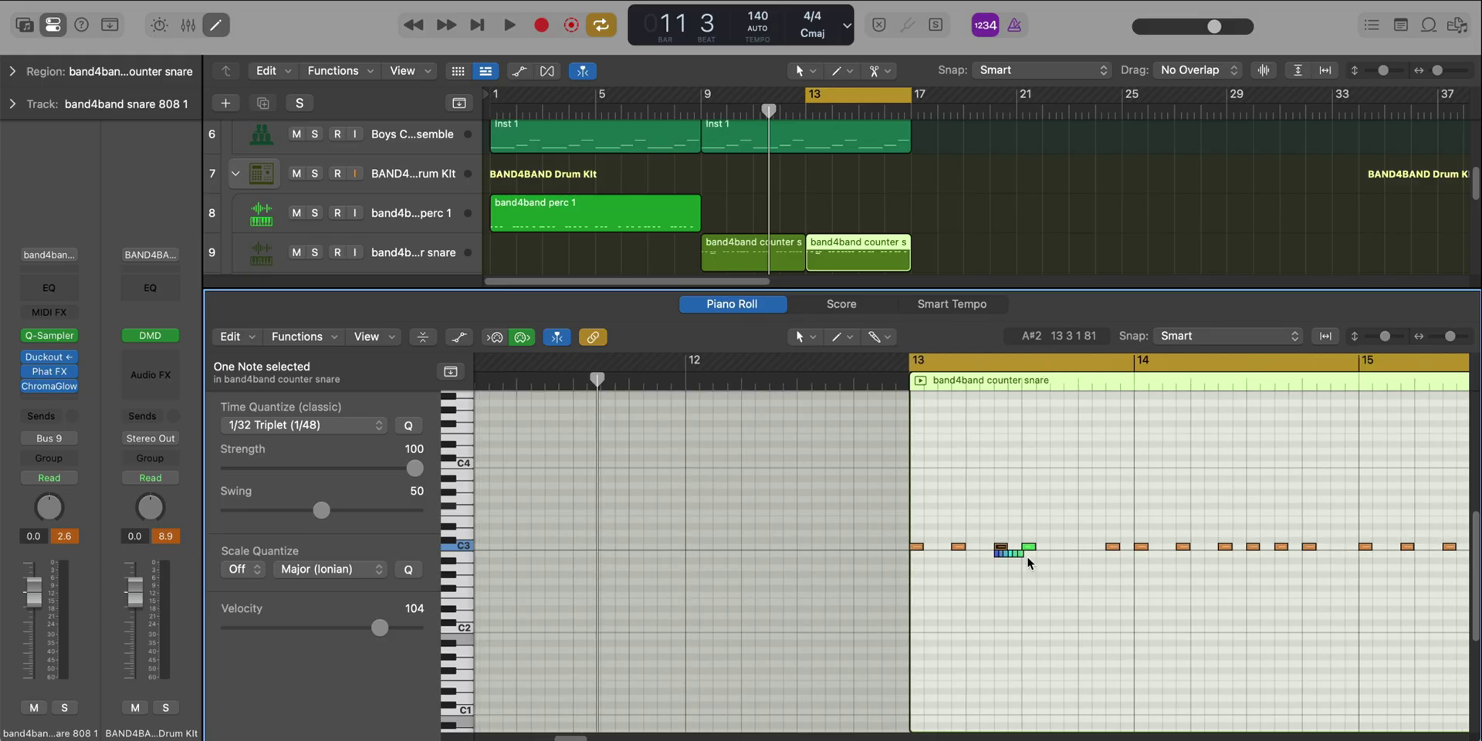
Delete the last three C3 hits in bar 16 of the counter snare region and play bar 16 as the cycle range.
scroll(1026, 555, right, 5)
scroll(1027, 558, right, 2)
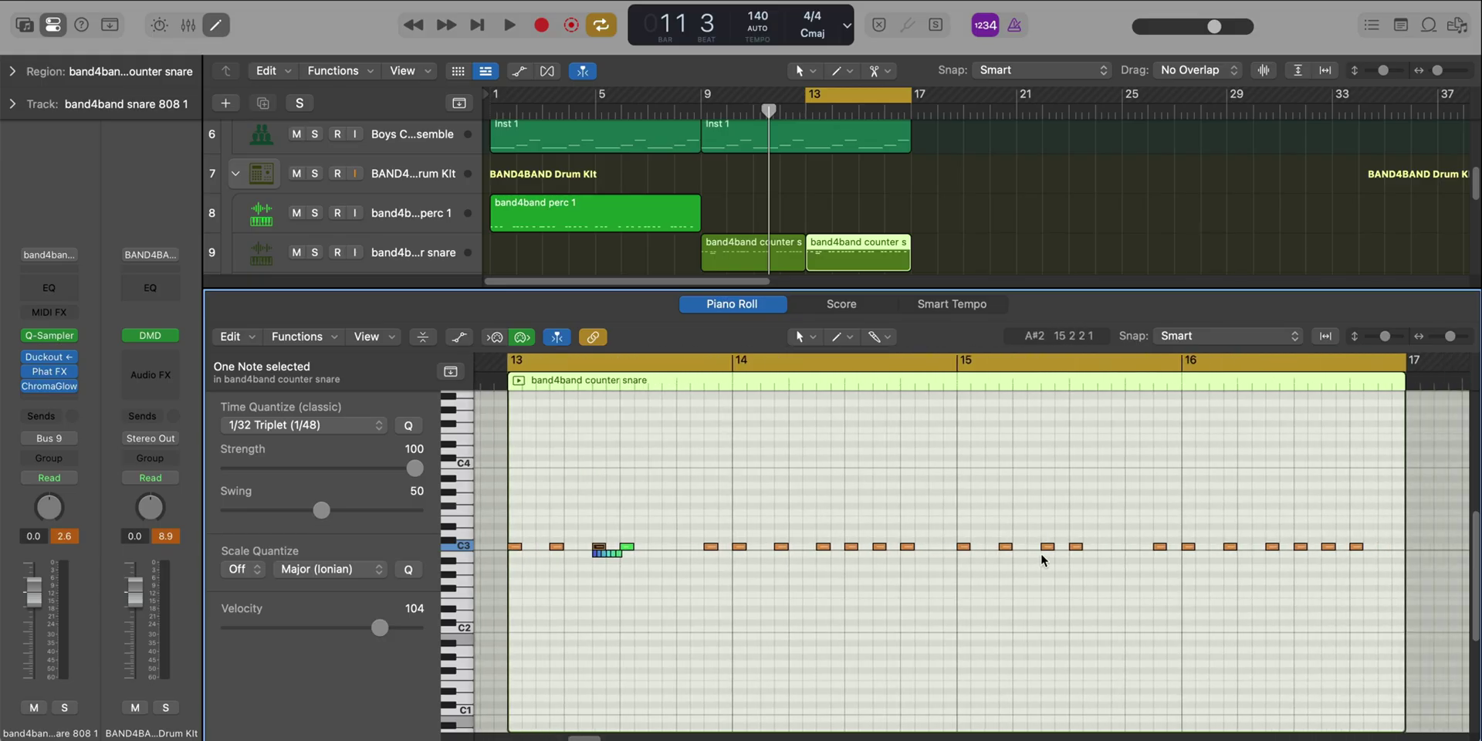
drag(1359, 572, 1372, 568)
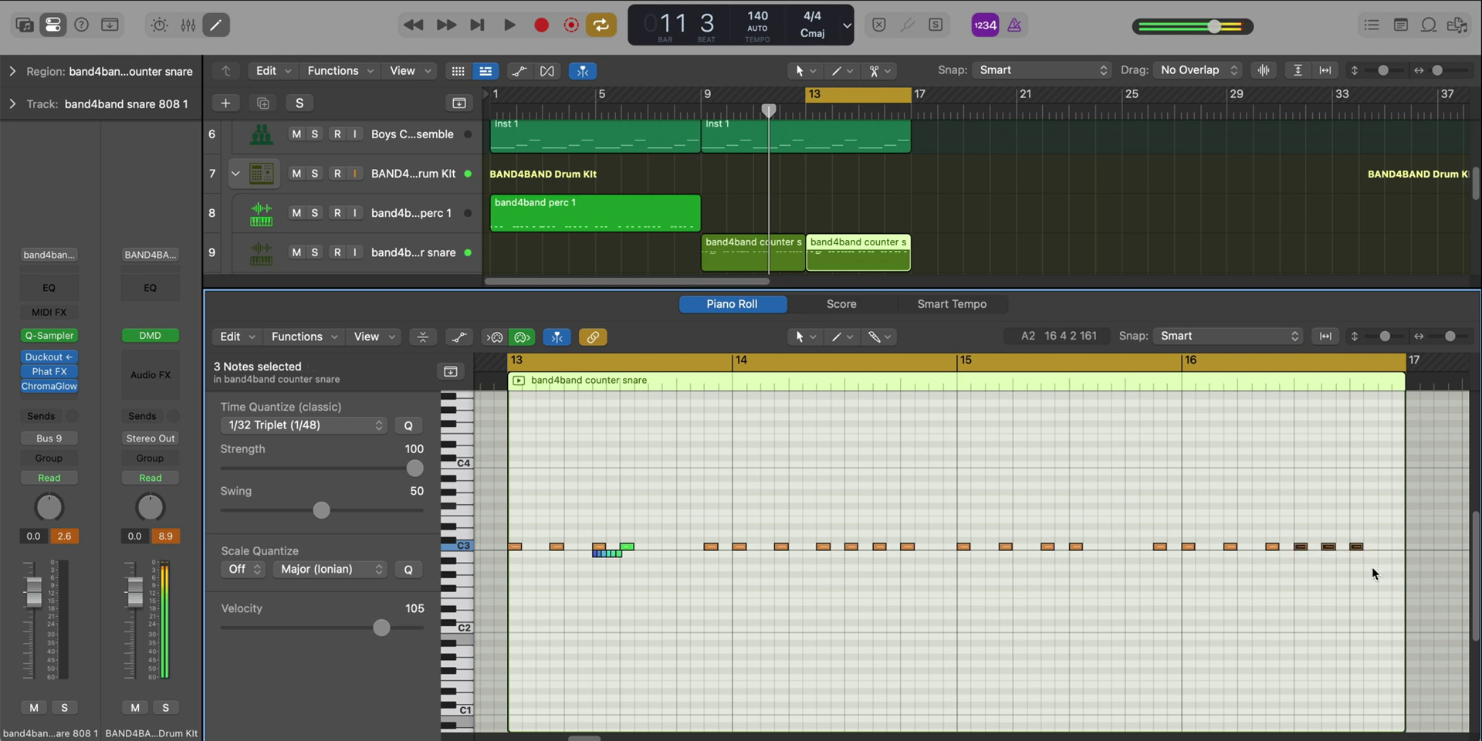
key(BackSpace)
drag(1178, 363, 1386, 377)
key(space)
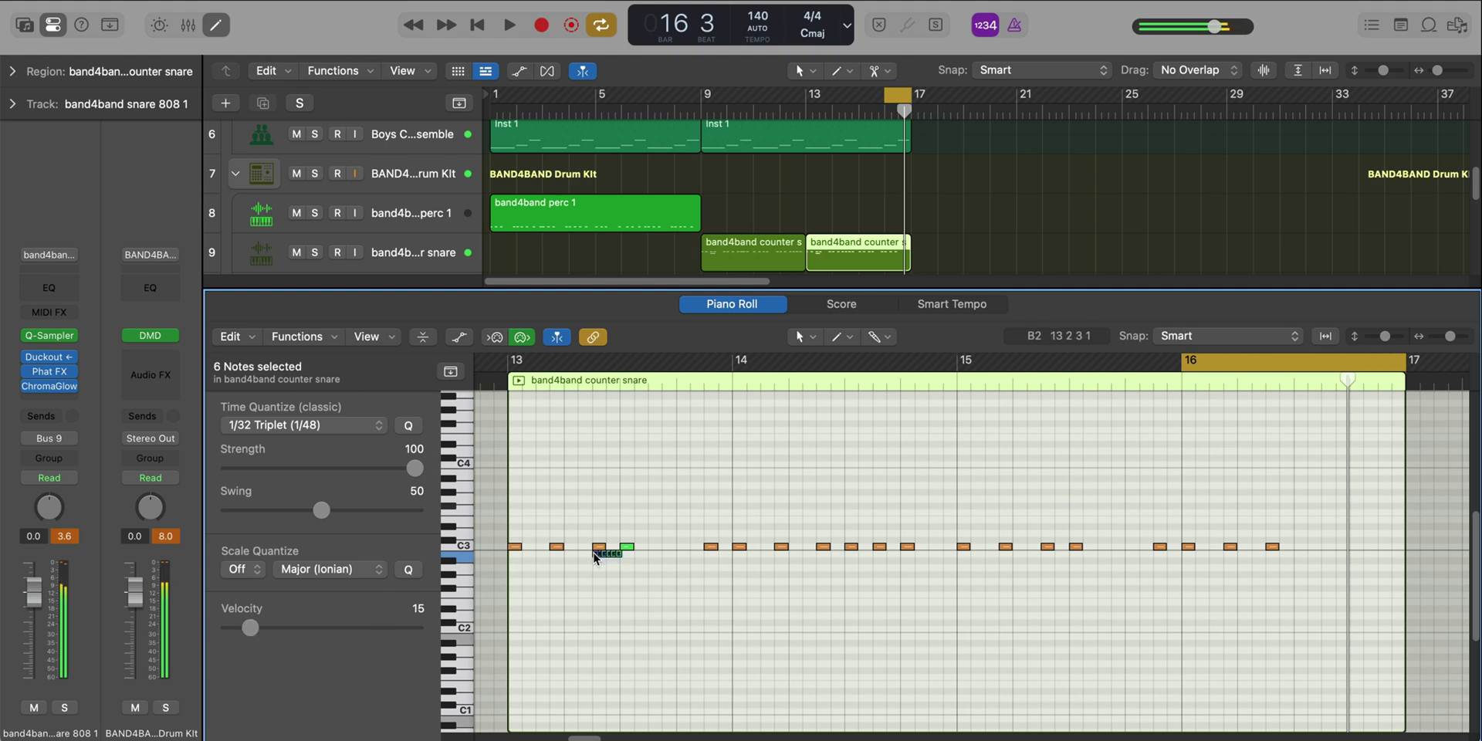
Copy bar 13's six-note snare roll under the last C3 hit in bar 16, then copy it to C2 in the second half of beat 3.
drag(599, 558, 1271, 567)
key(space)
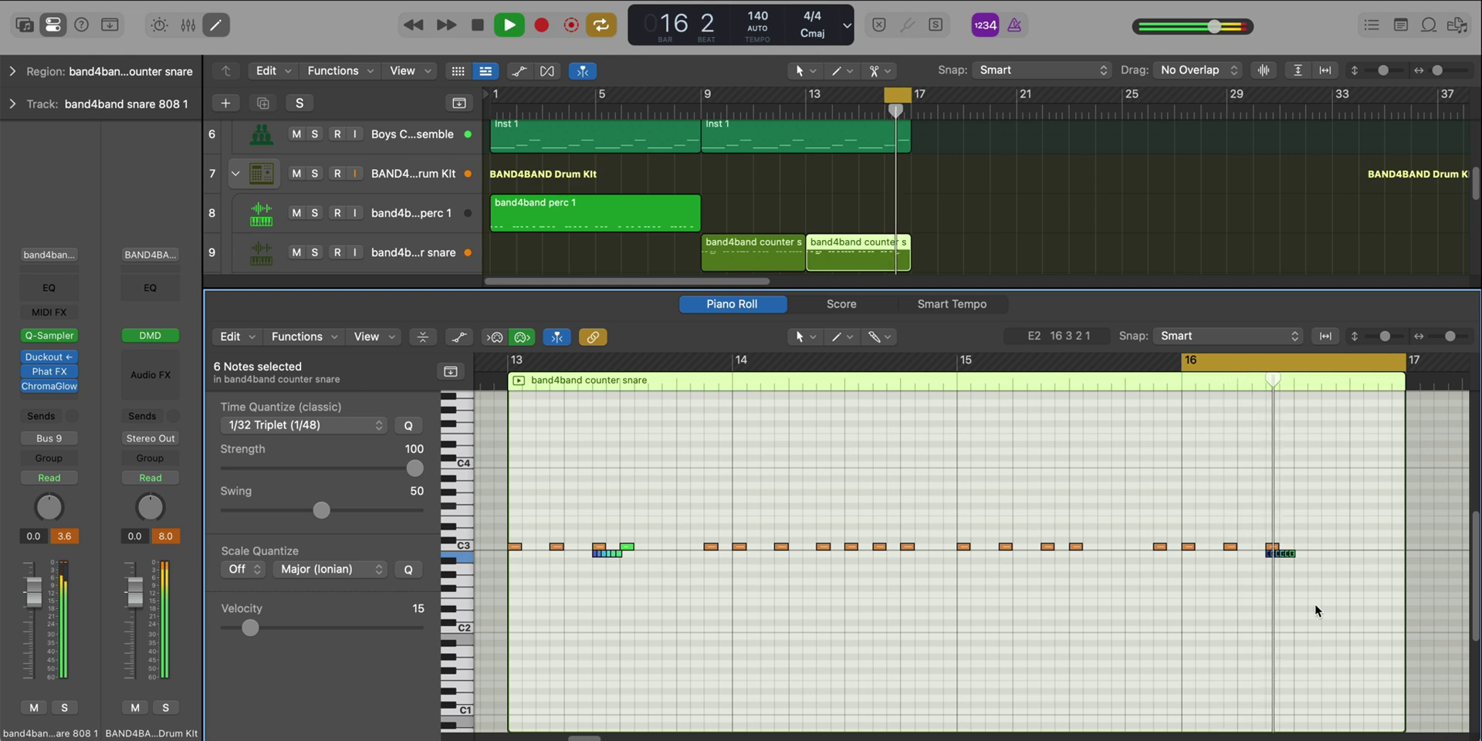
key(space)
drag(1273, 556, 1327, 628)
key(space)
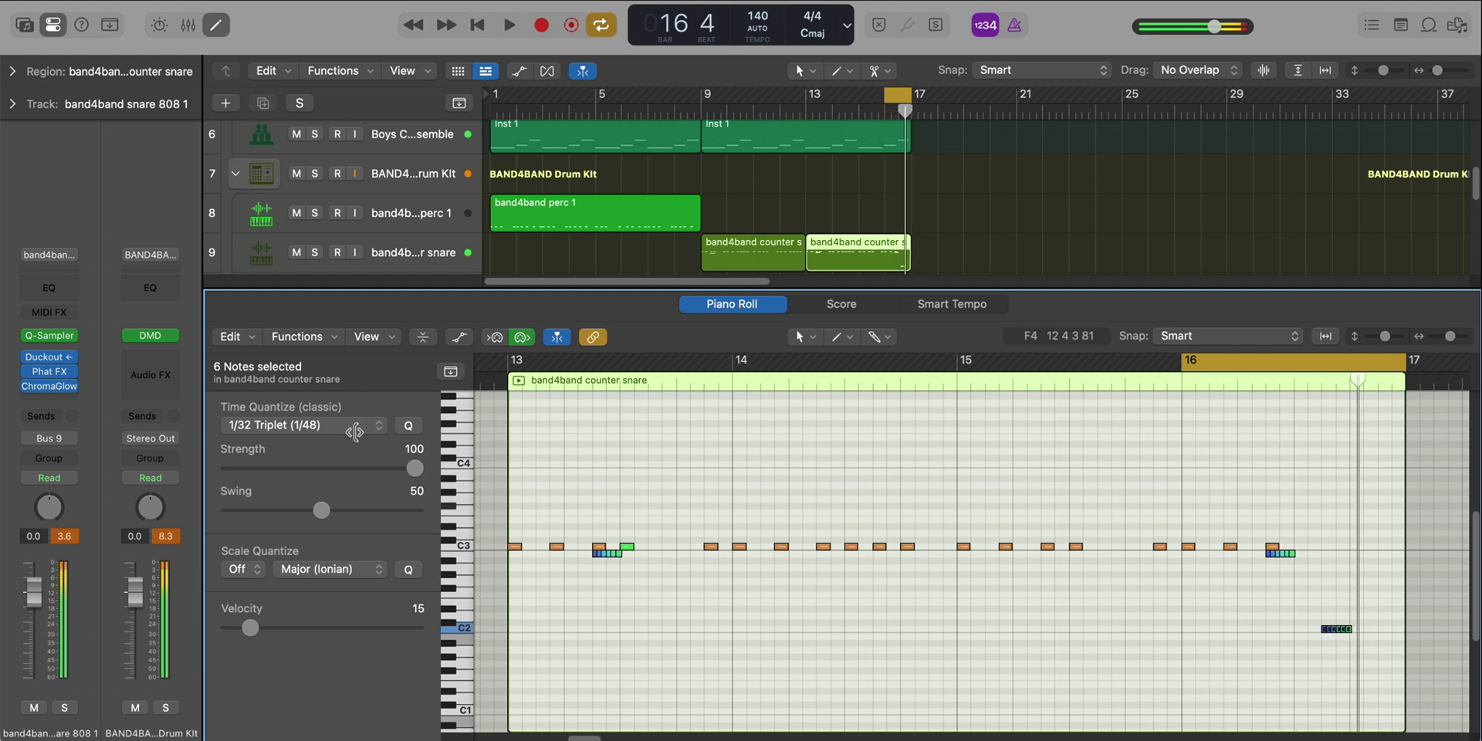
Set the time quantize to 1/8 Triplet (1/12), add three C2 notes after the last roll up to bar 17, and play bar 16.
click(378, 425)
click(1280, 555)
key(space)
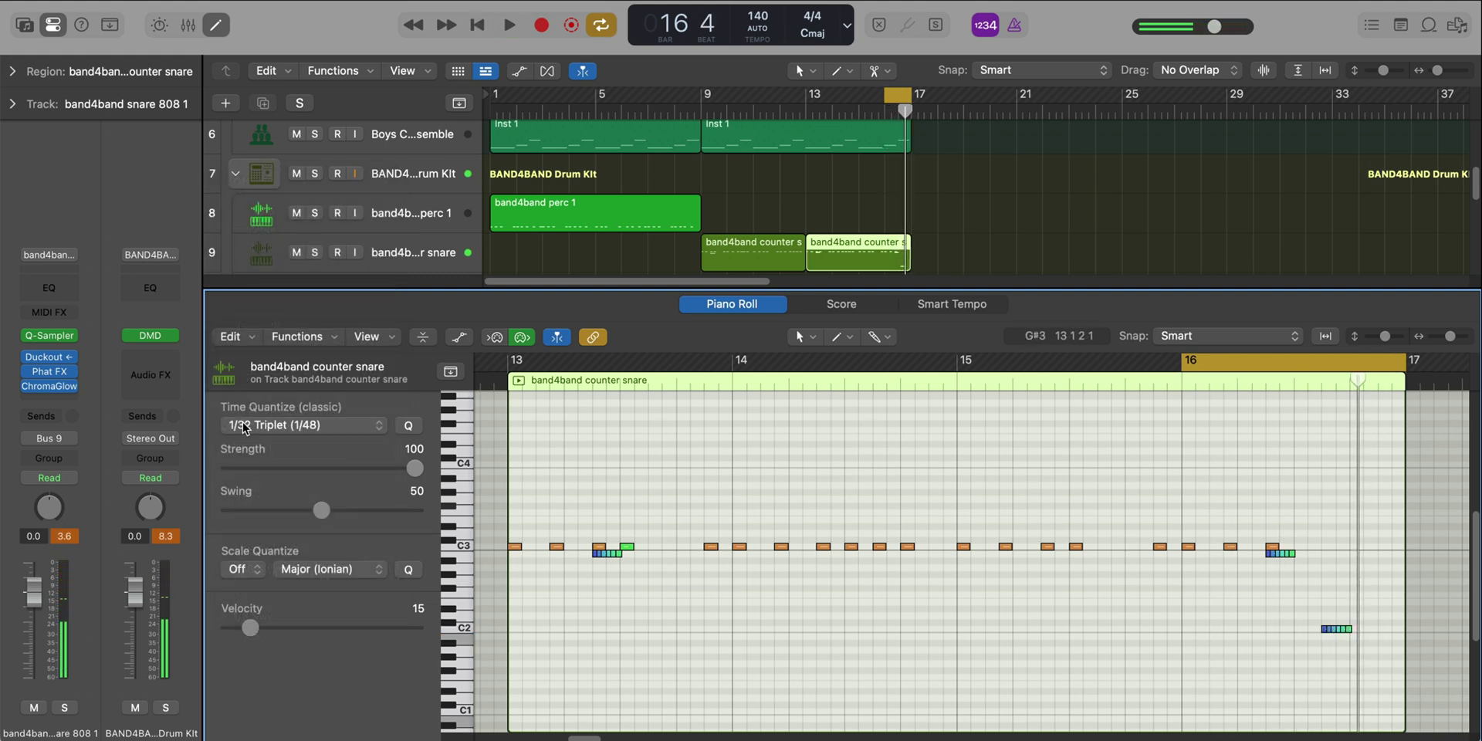
click(242, 425)
click(307, 389)
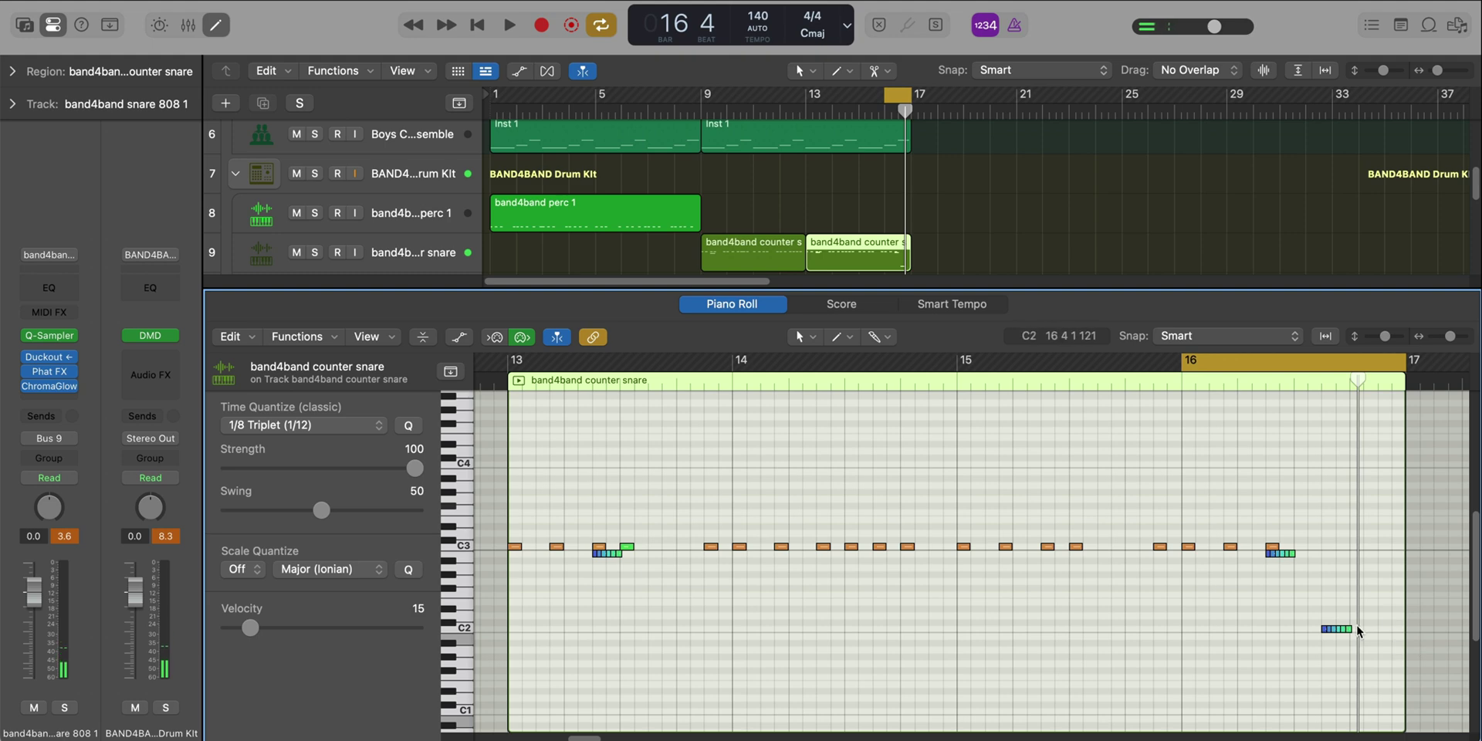
drag(1355, 625, 1390, 628)
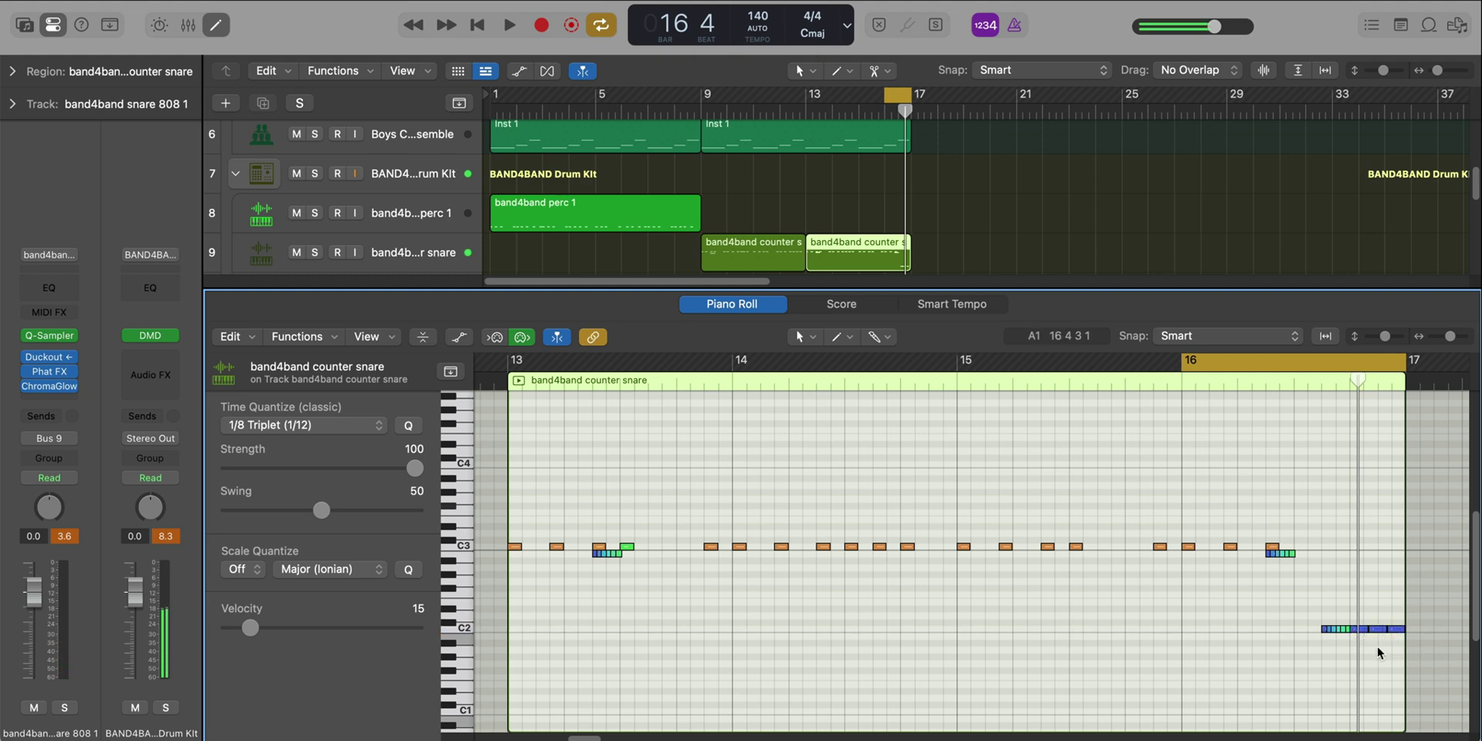
key(space)
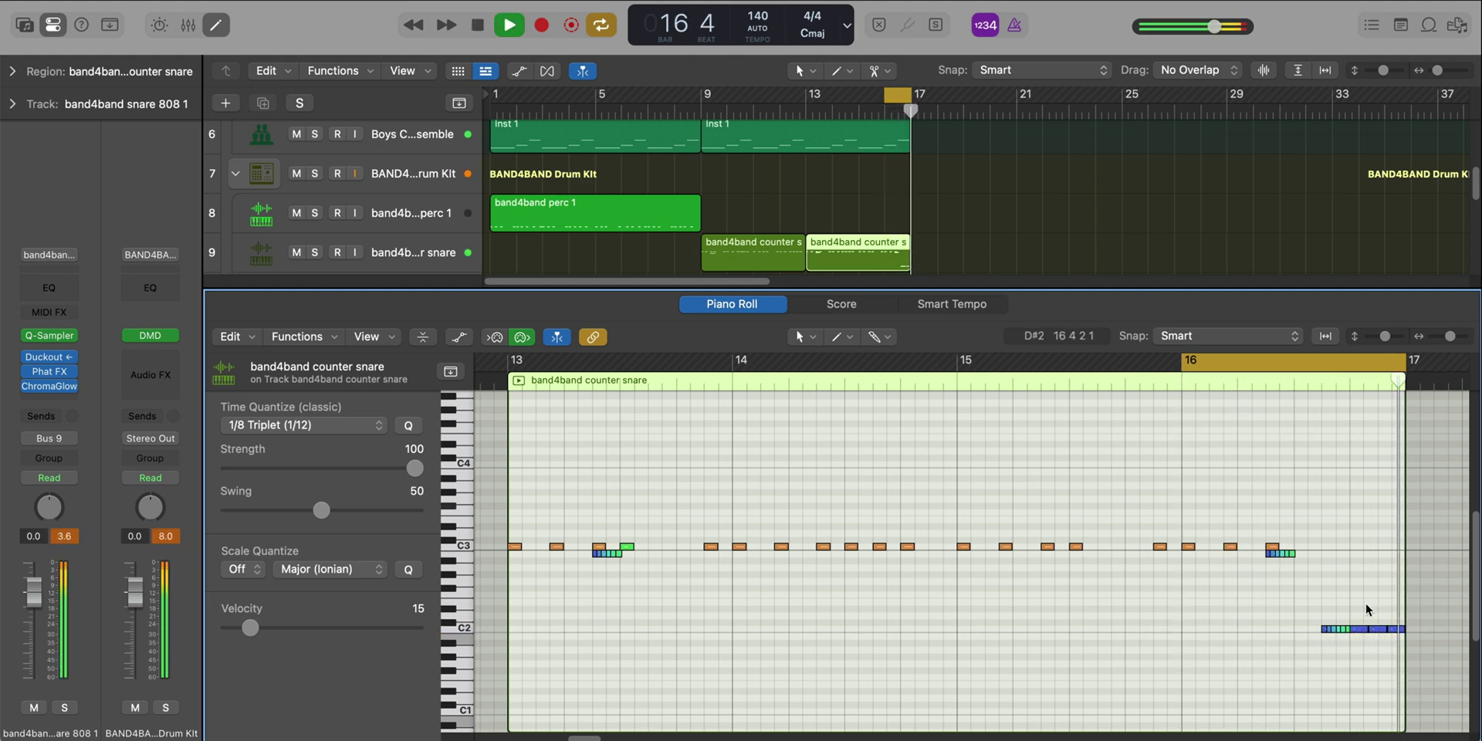
Set the velocity of the three new C2 notes to 57, play bar 16 and close the Piano Roll.
key(space)
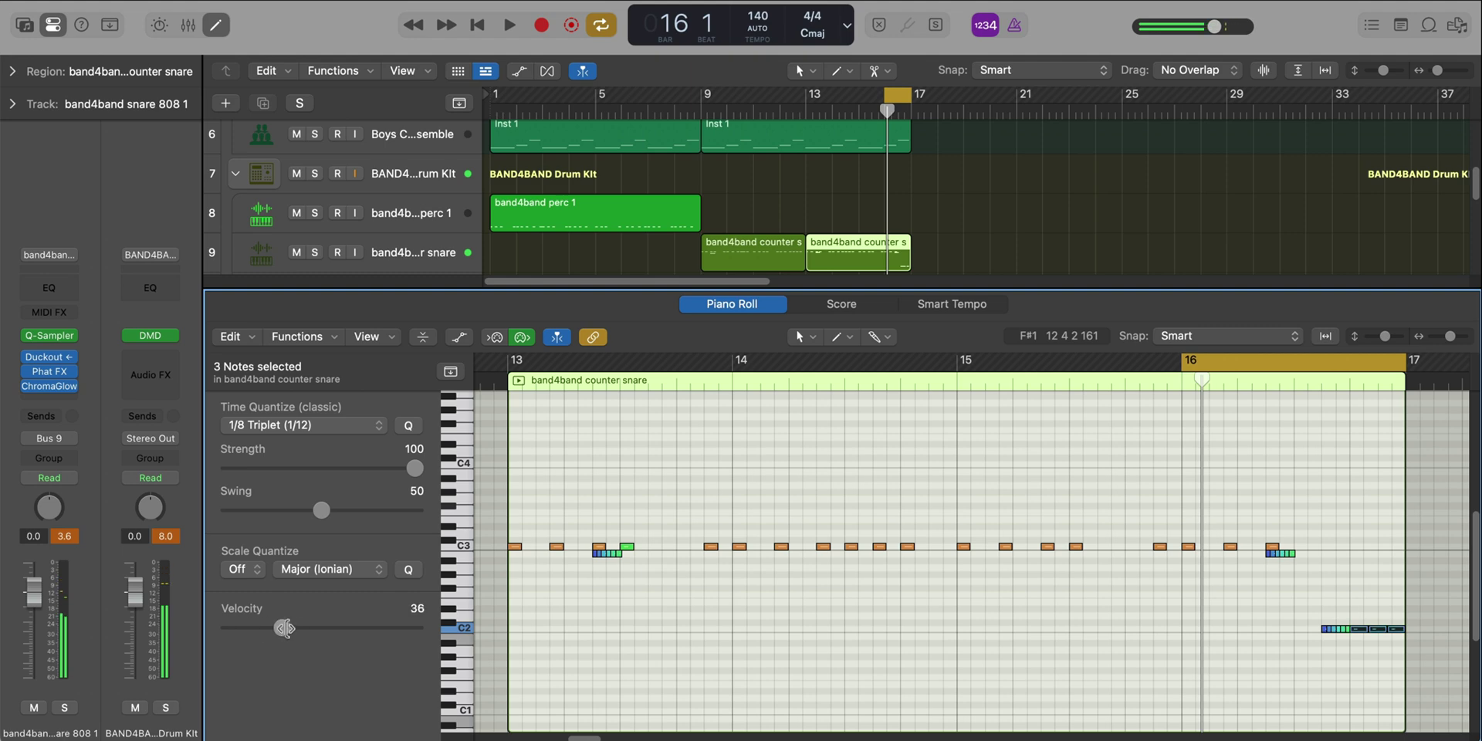
click(832, 653)
key(space)
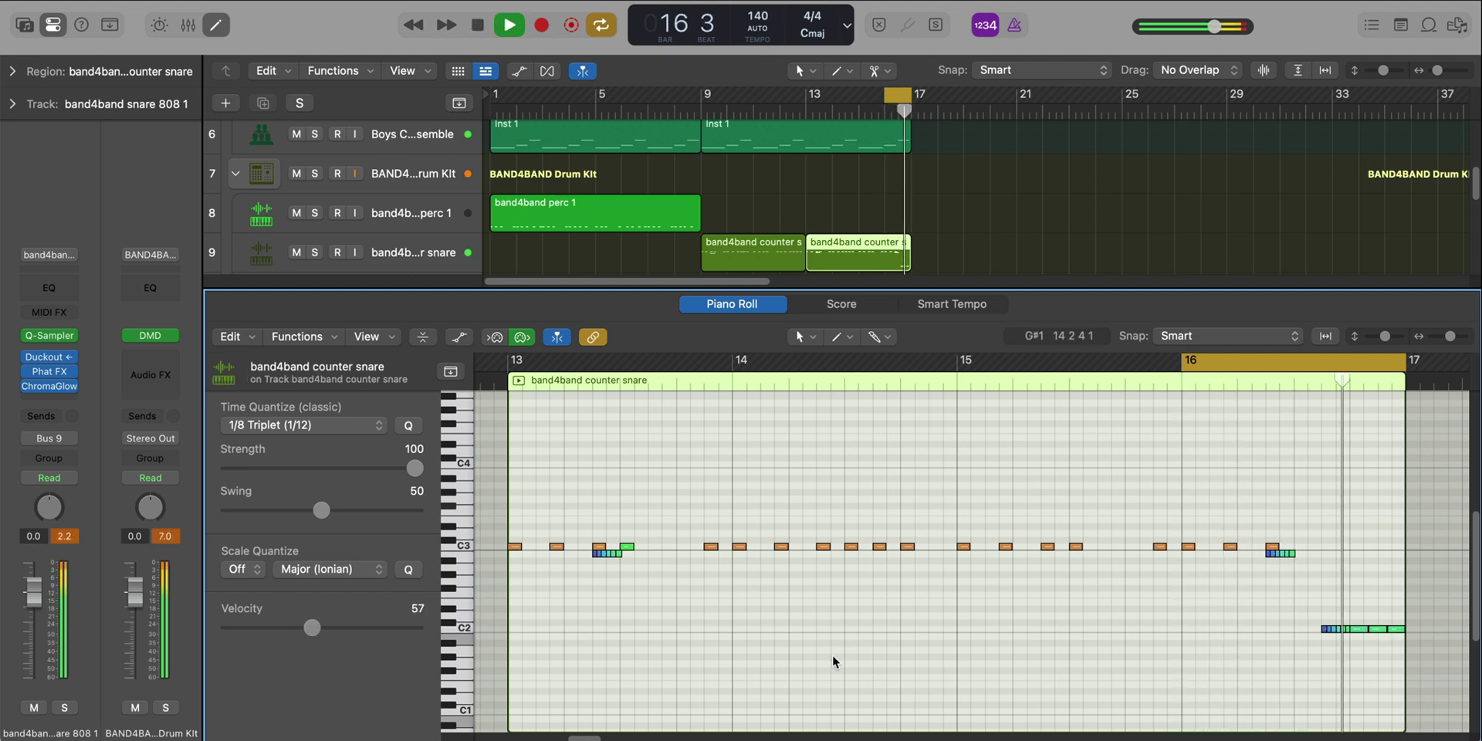
key(e)
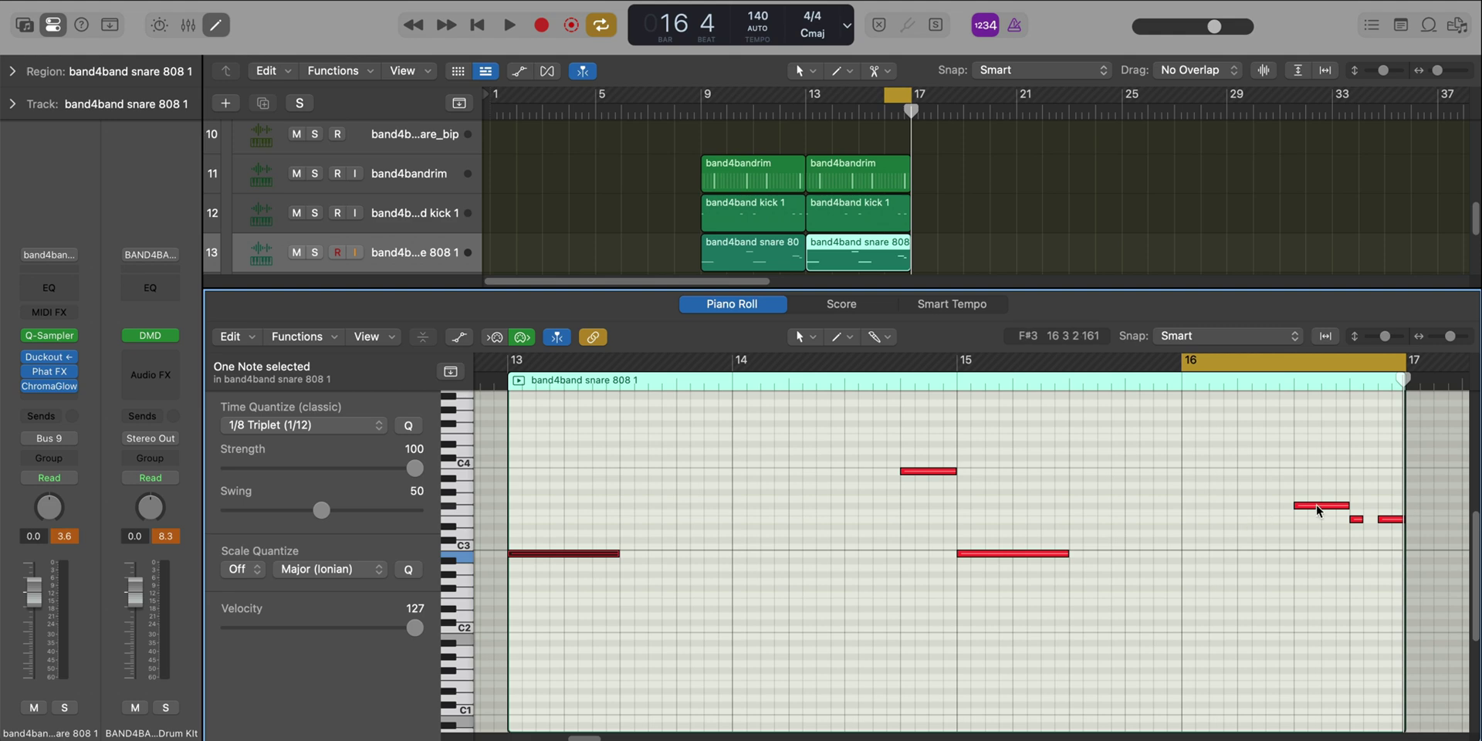
Rework bar 16 of the copied 808 region with G3 on beat 1 and F#3 on beat 2, removing the short E3 notes.
drag(1317, 507, 1263, 505)
click(1206, 498)
click(1355, 520)
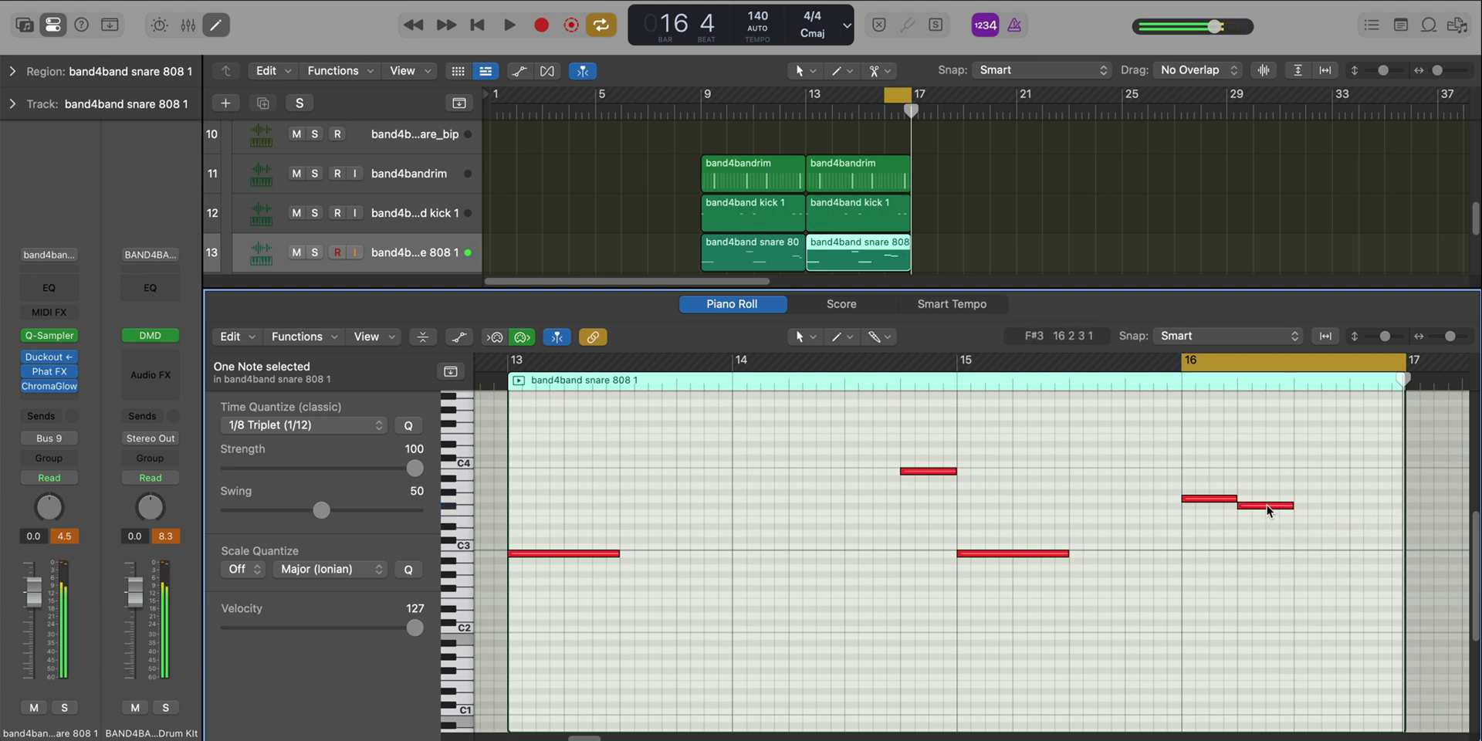
Copy the F#3 note to D3 on beat 3 of bar 16, repeat it on beat 4, and play the result.
drag(1267, 506, 1323, 535)
key(super+r)
key(space)
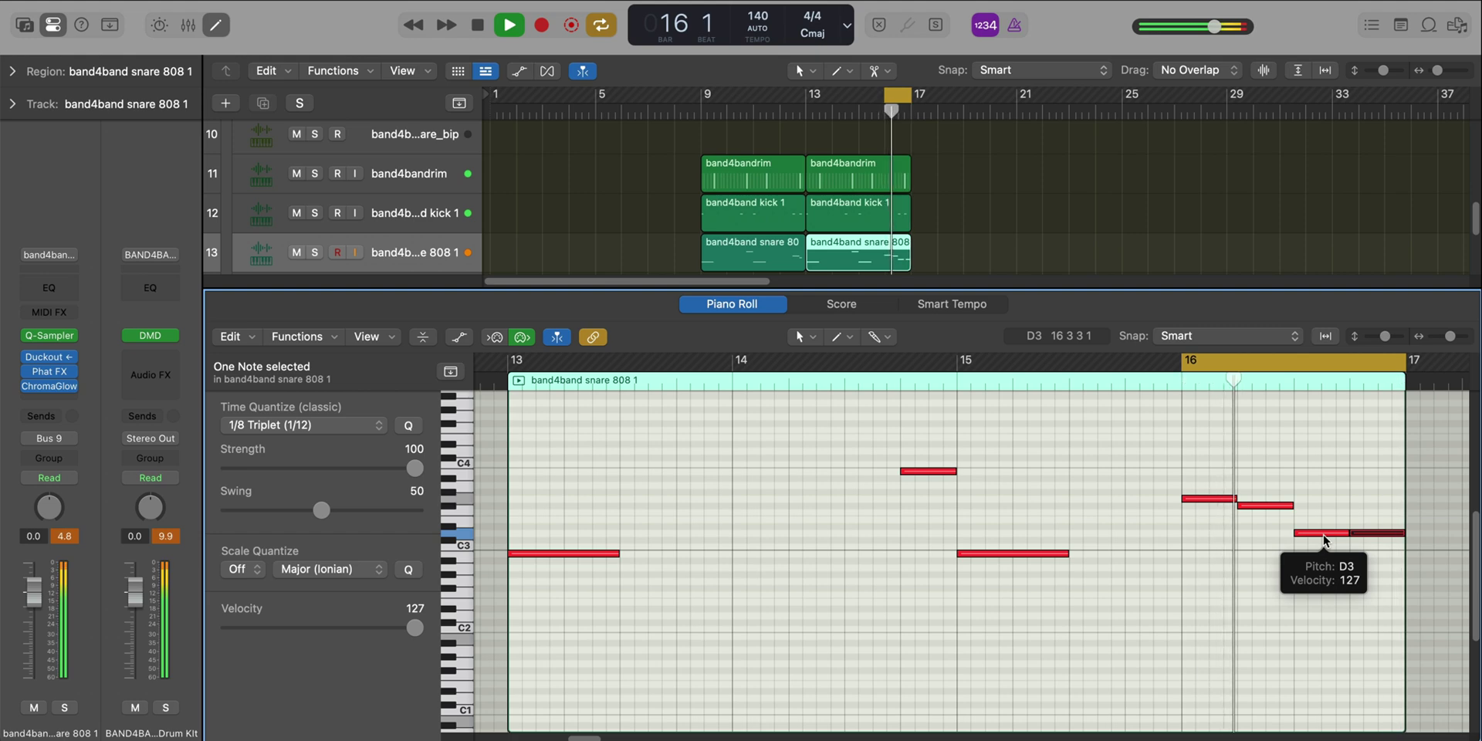
key(space)
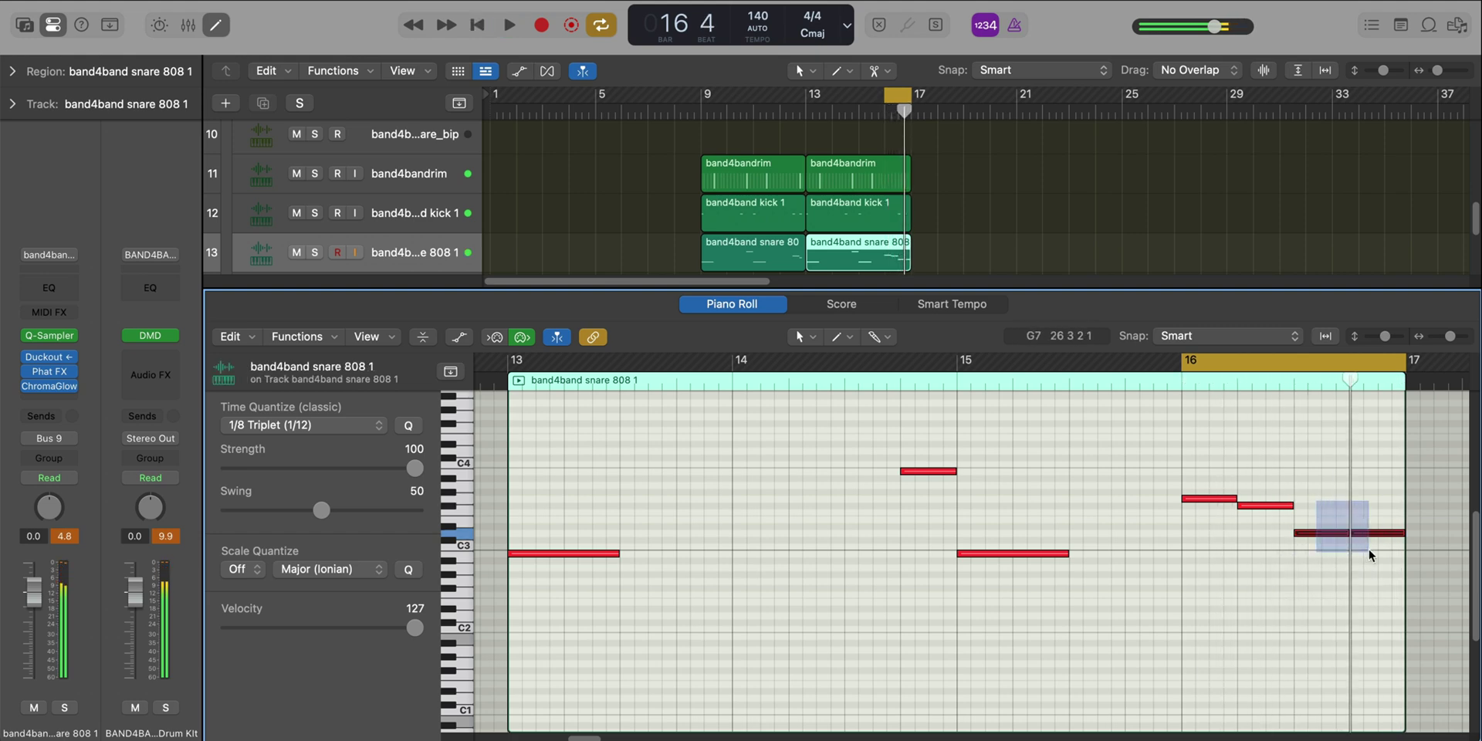
Transpose the two D3 notes down one semitone to C#3, play the result and close the Piano Roll.
drag(1371, 555, 1372, 555)
key(alt+Down)
key(space)
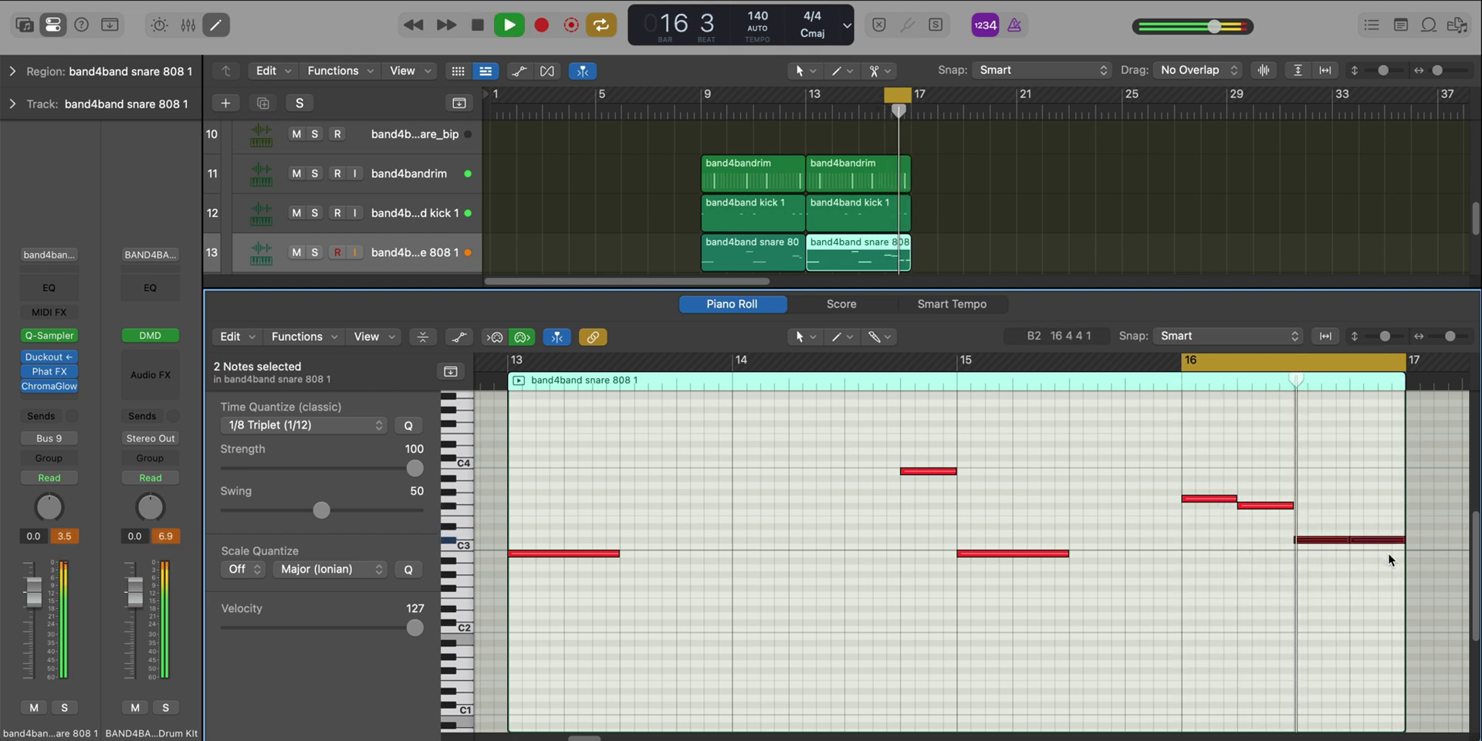
key(p)
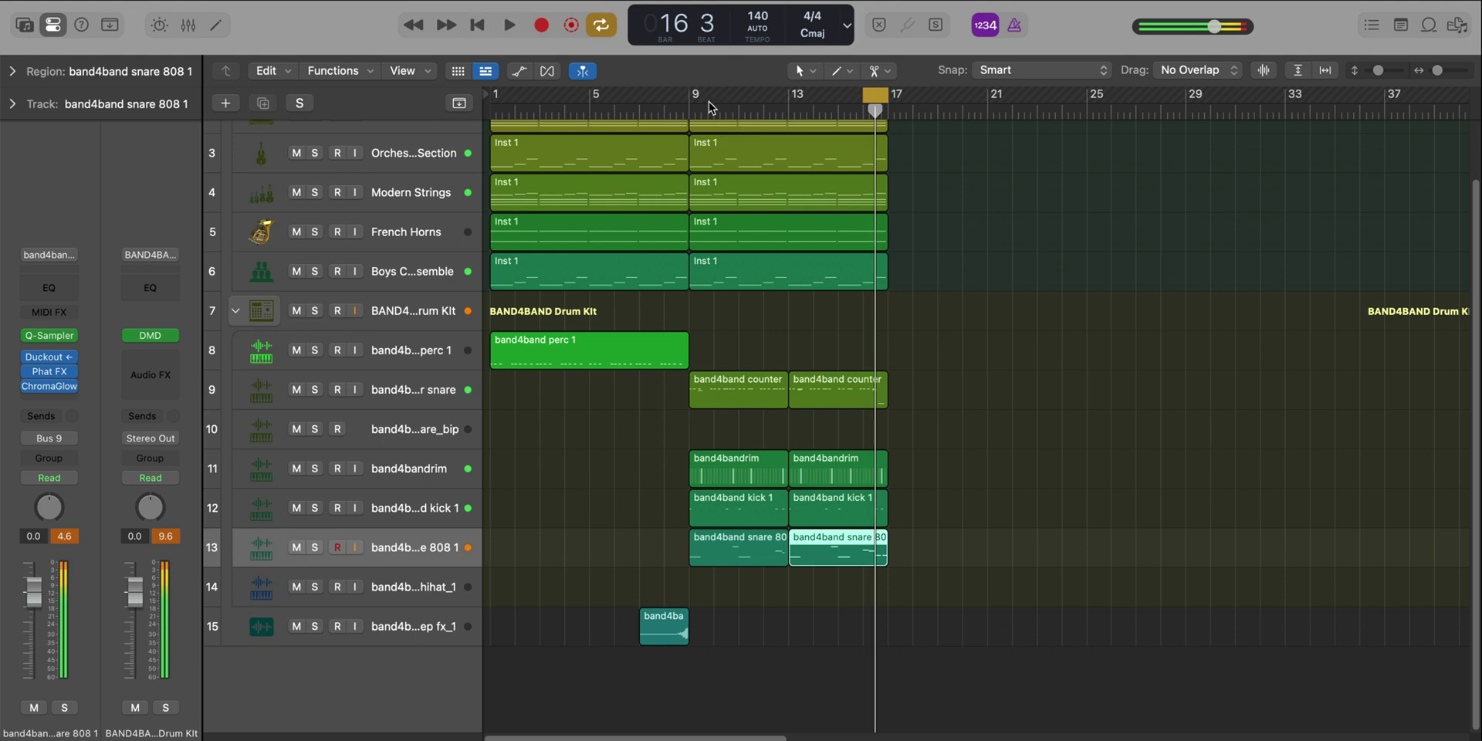
Play bars 9 to 16 as the cycle range and lower the Sum 2 track's volume to -10.4 dB.
drag(709, 101, 896, 104)
key(space)
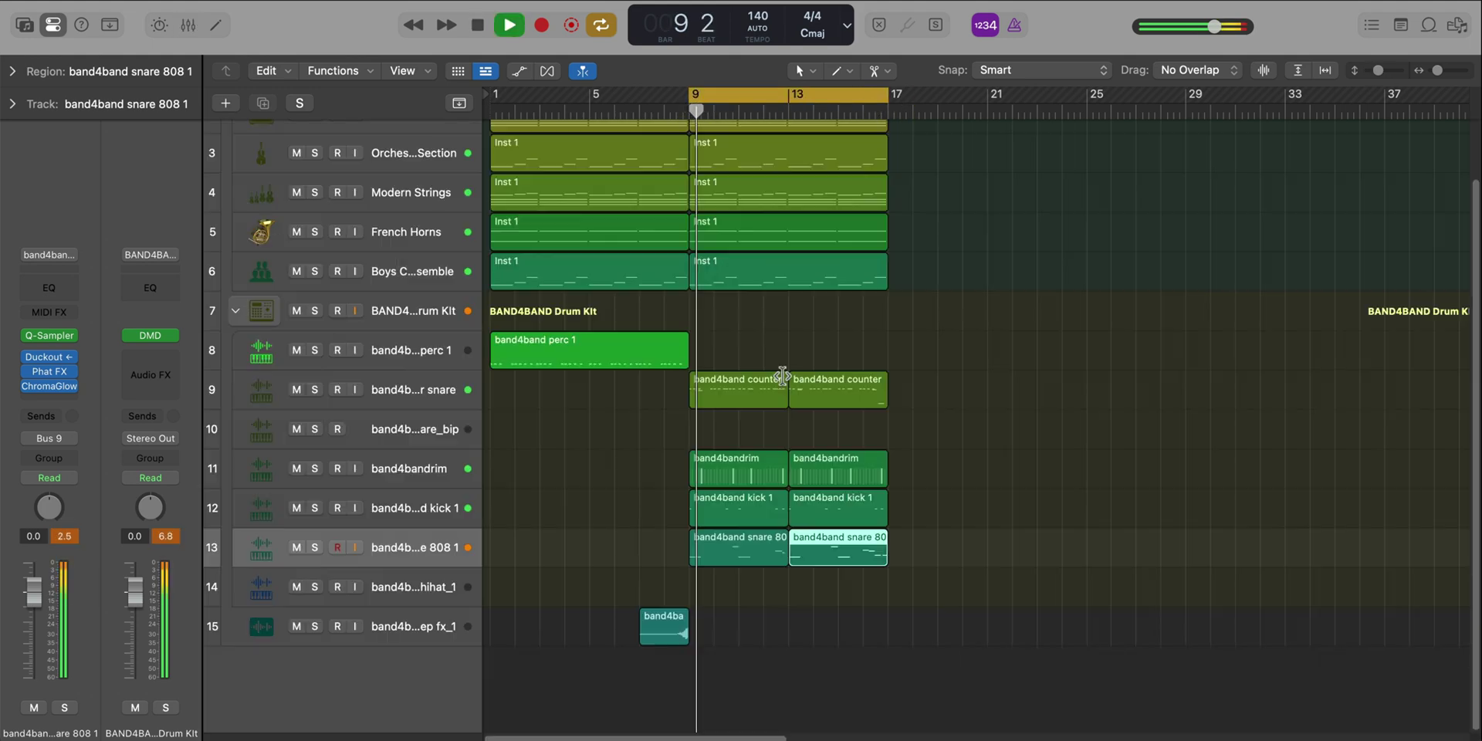
key(super+Up)
key(super+Up)
click(392, 129)
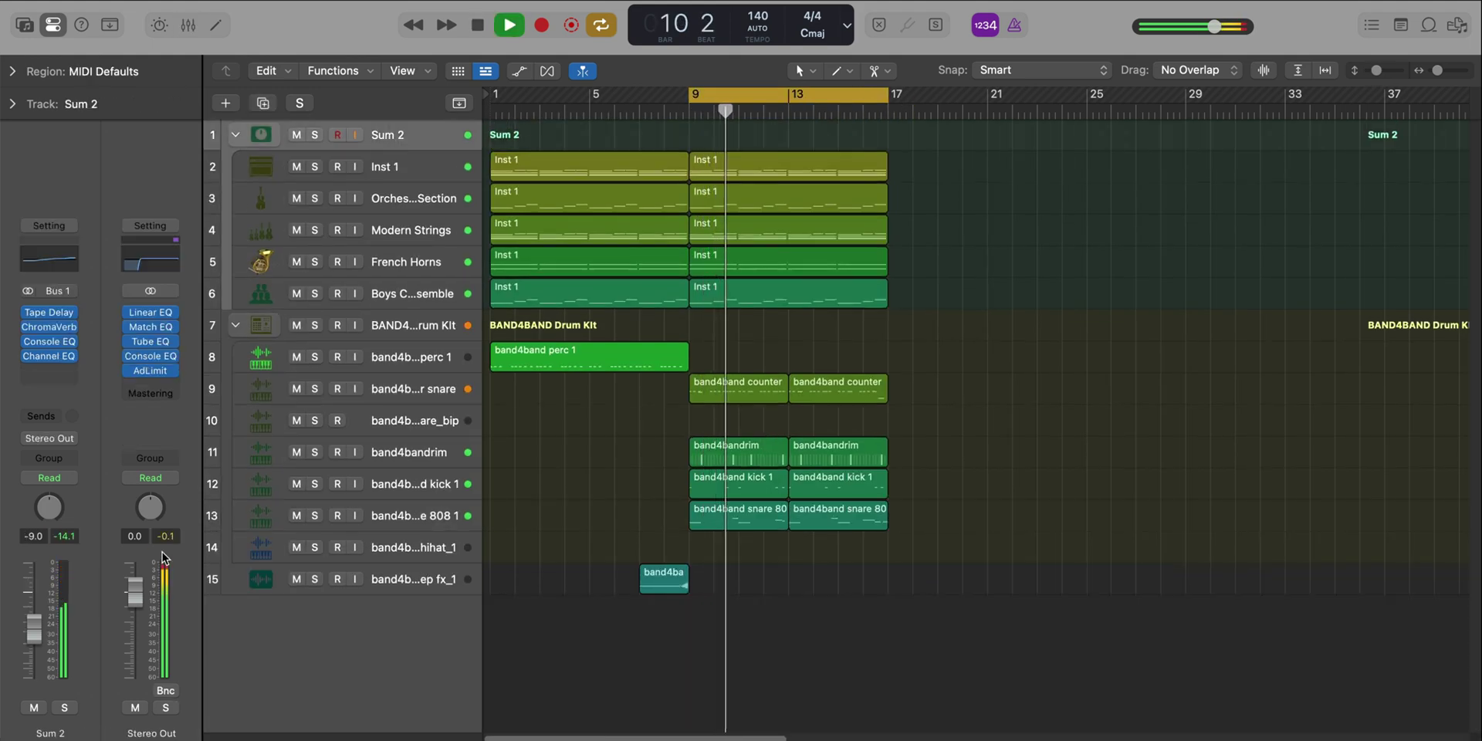
drag(34, 630, 33, 635)
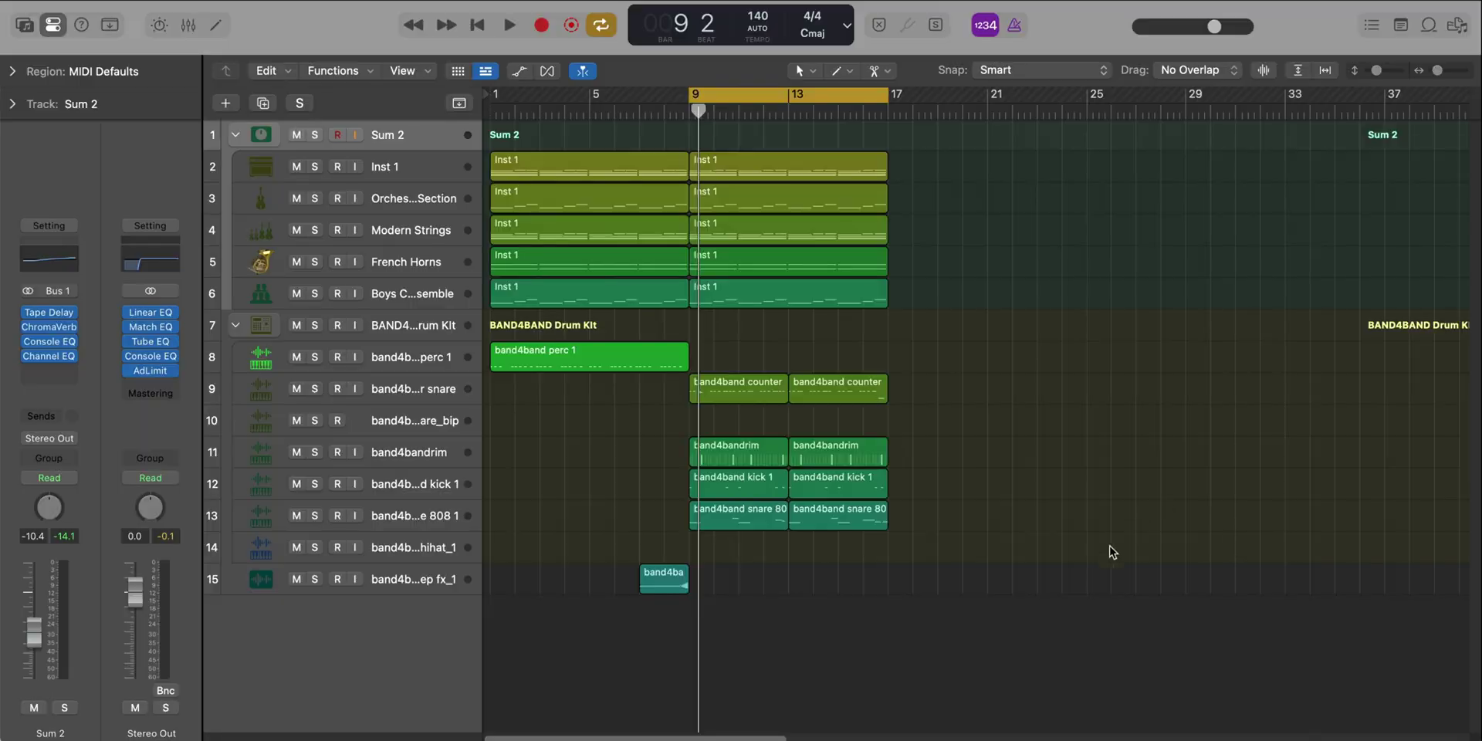
Duplicate all instrument and drum regions of bars 9–16 to bar 17 and set the cycle range to bars 17–24.
drag(1070, 574, 722, 166)
key(super+r)
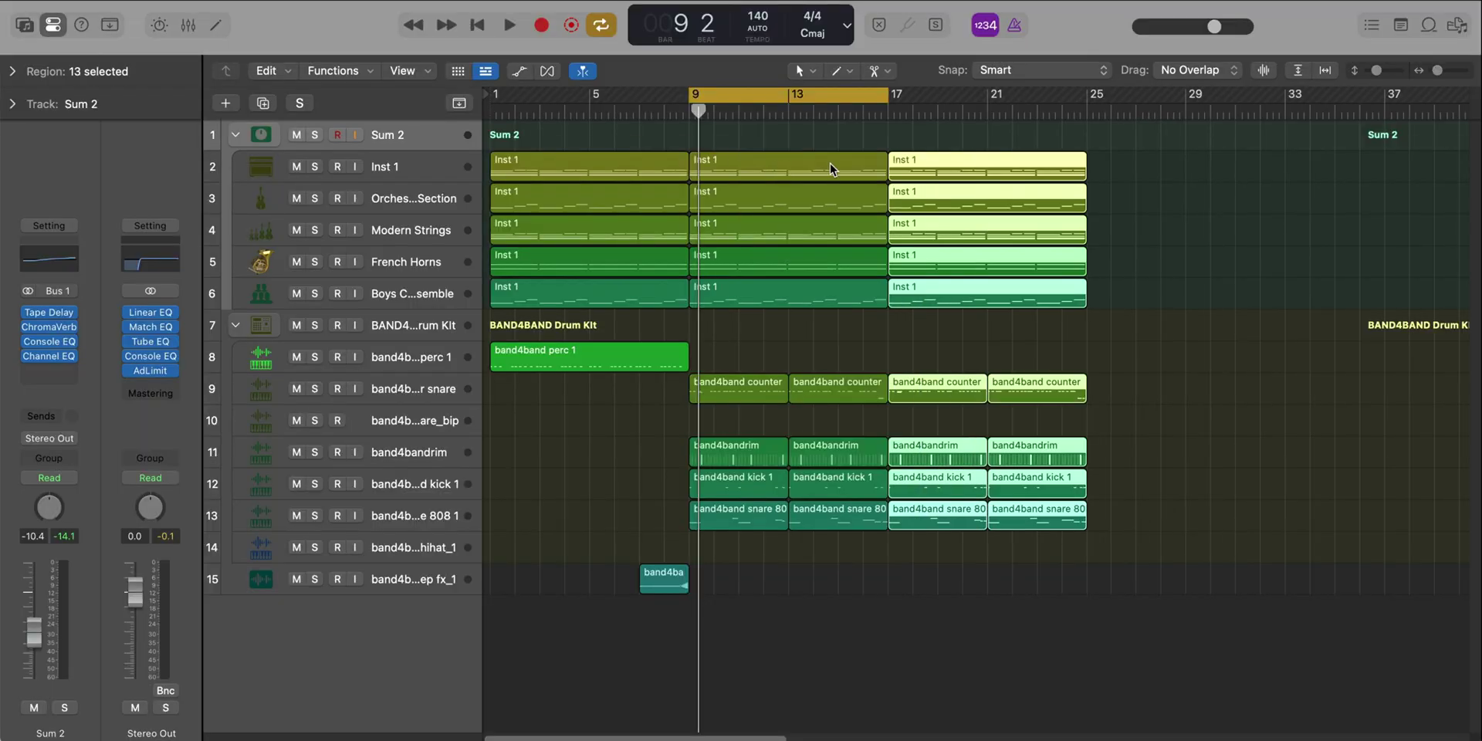
click(903, 98)
drag(894, 97, 1088, 116)
Delete the rim, counter snare and kick regions from bars 17–24, keeping only the 808 and the instruments there.
scroll(1150, 373, up, 3)
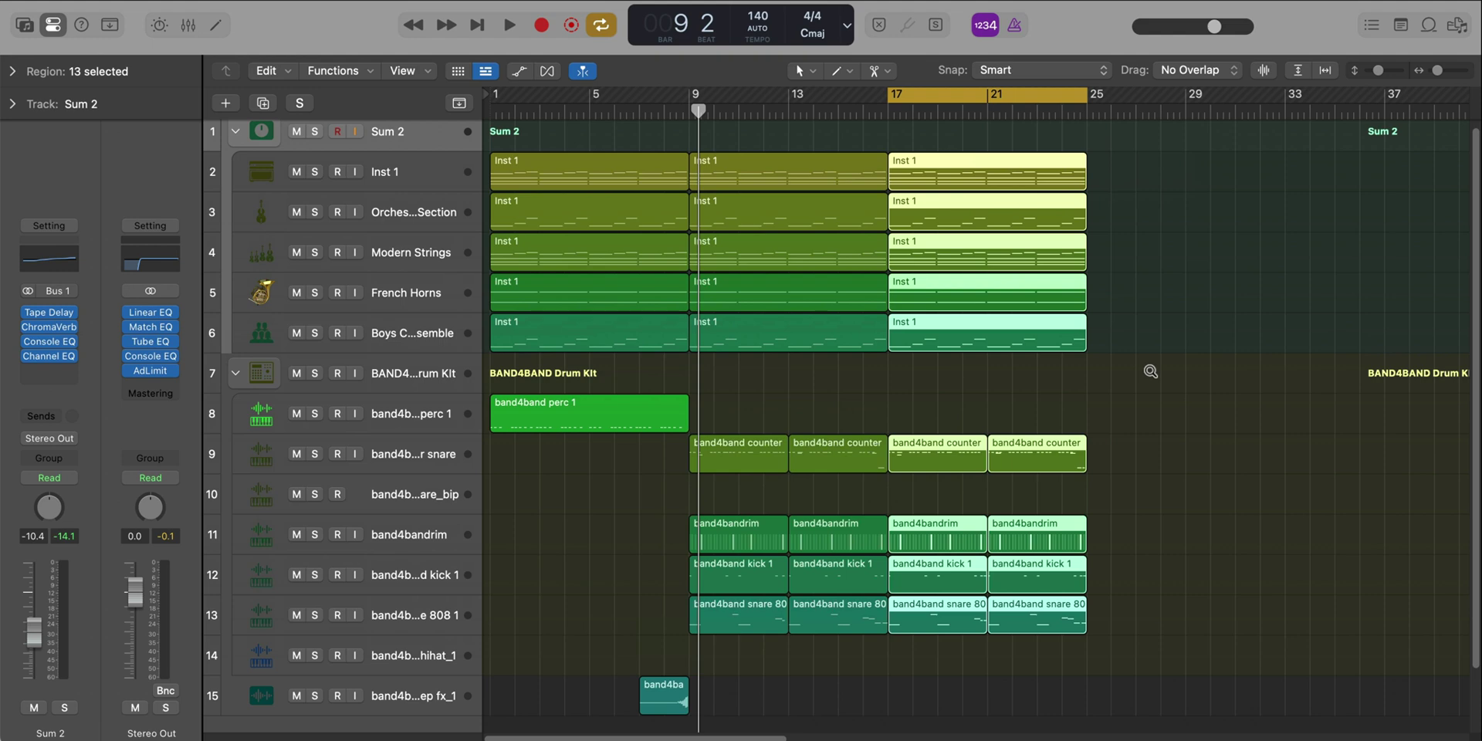
scroll(1151, 371, up, 2)
click(1030, 550)
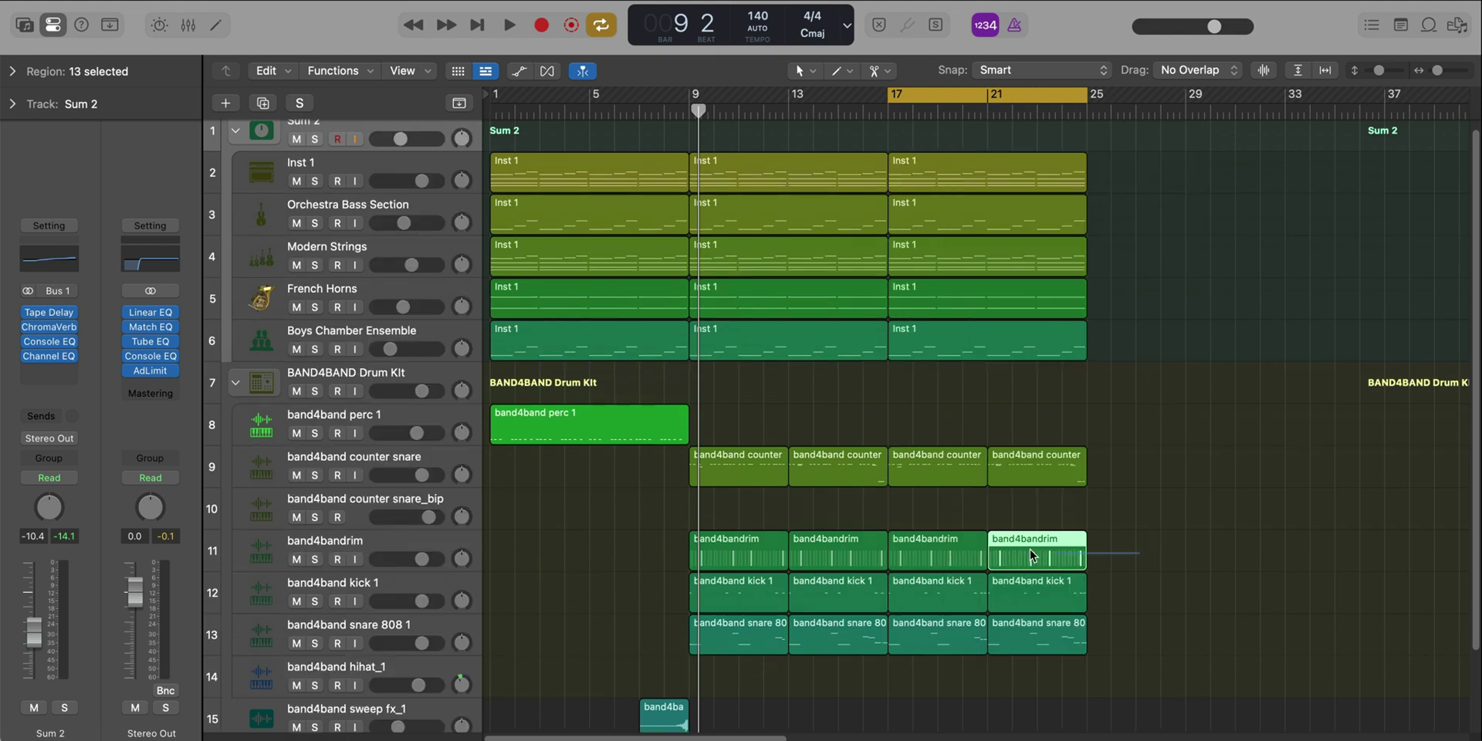
key(Delete)
drag(1077, 518, 944, 463)
key(Delete)
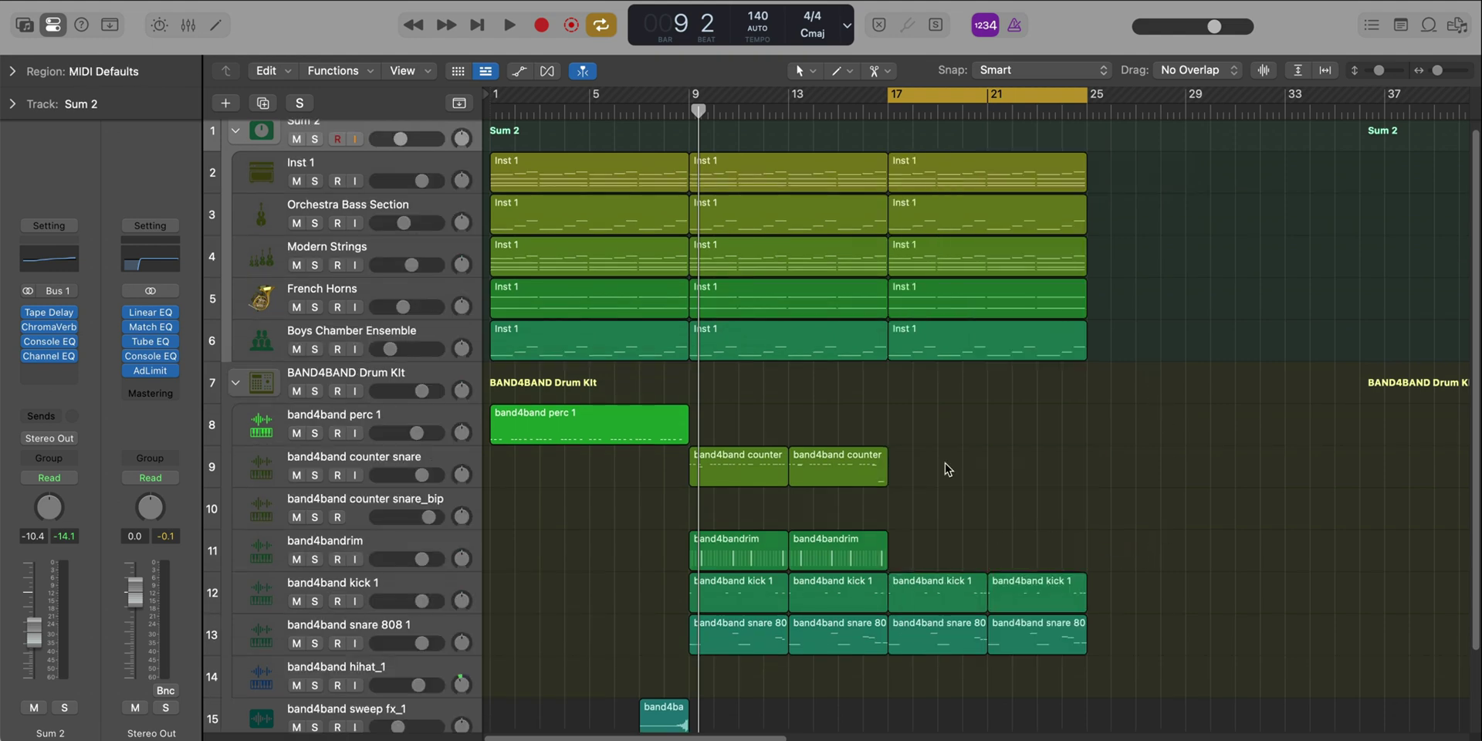
drag(951, 515, 1089, 604)
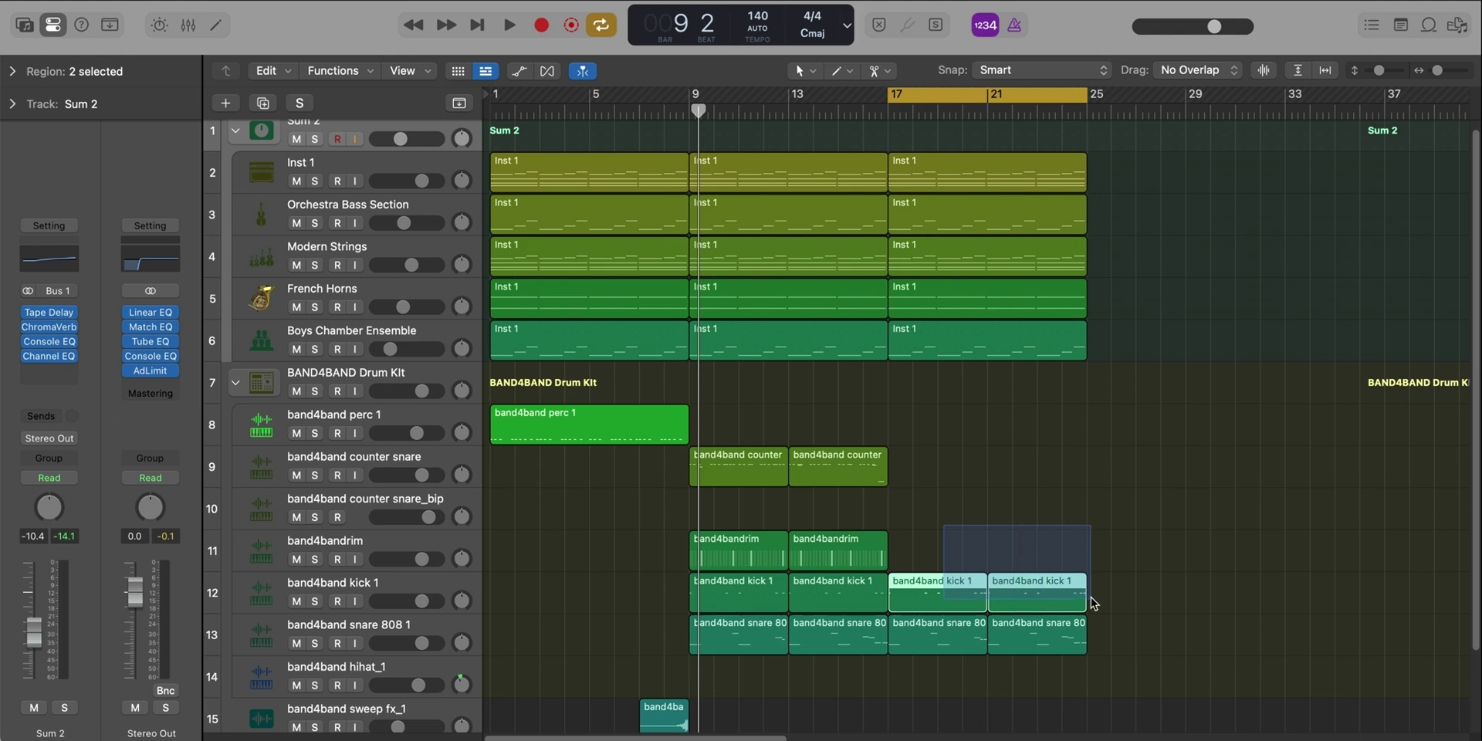
key(Delete)
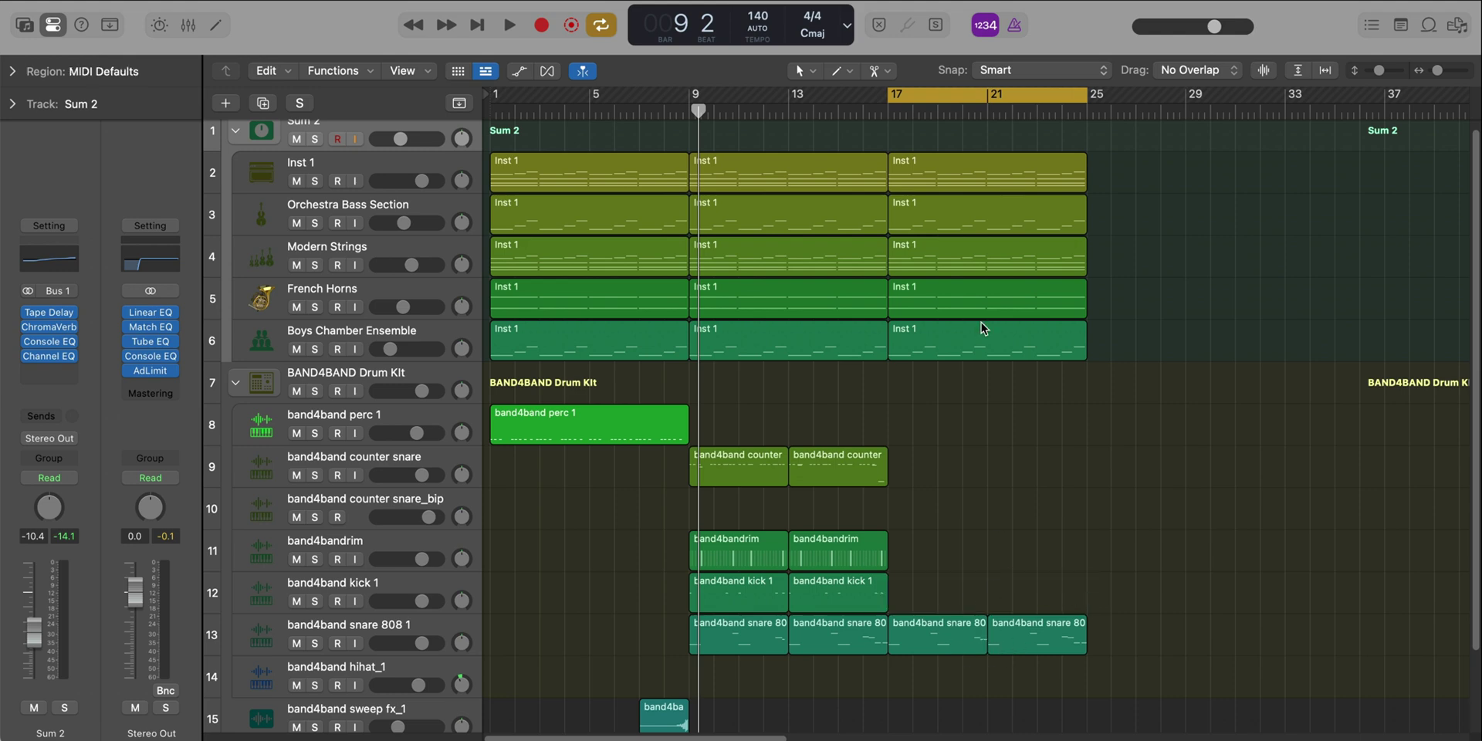
Solo the Inst 1 track, add a two-bar F#4 note at bar 17 and repeat it through bar 24.
click(314, 182)
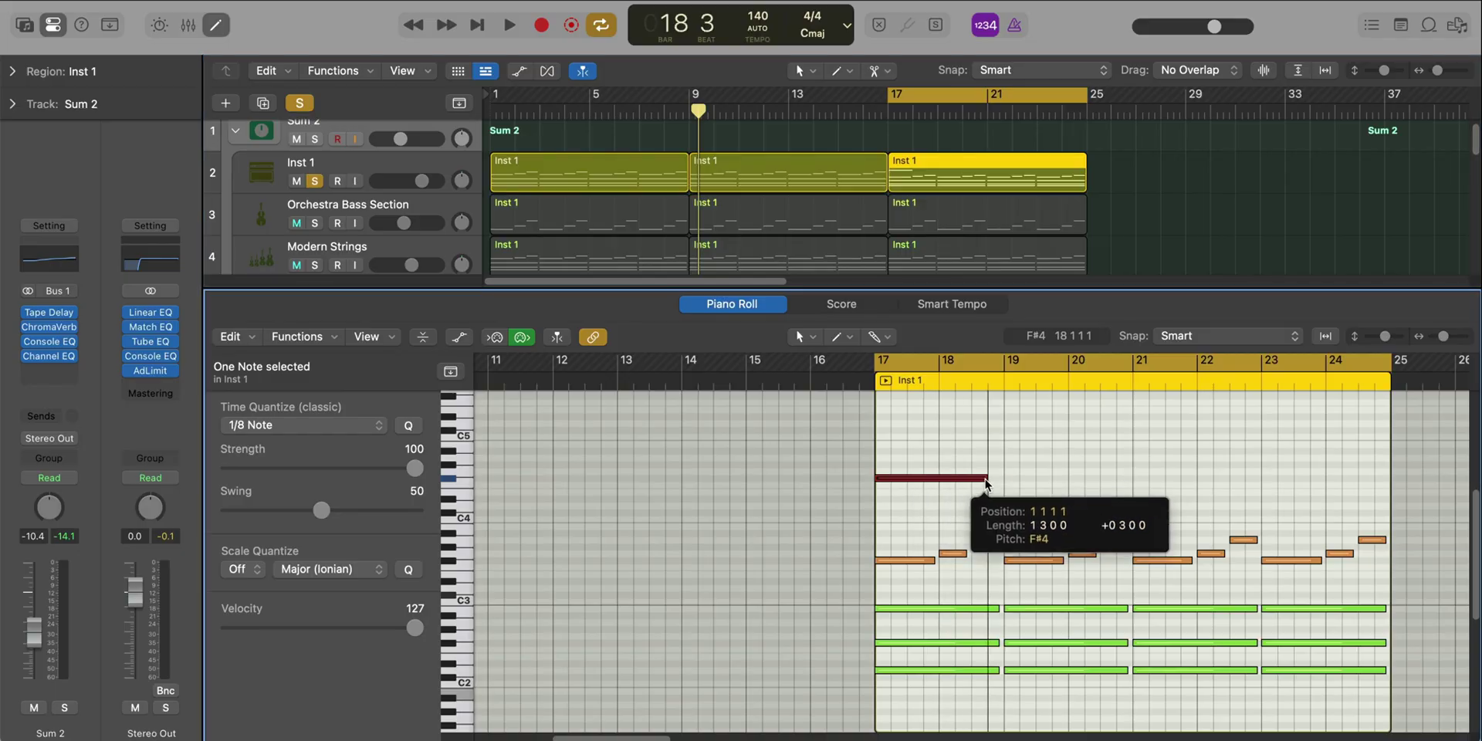
drag(987, 481, 928, 511)
key(space)
key(super+r)
key(super+r)
key(super+r)
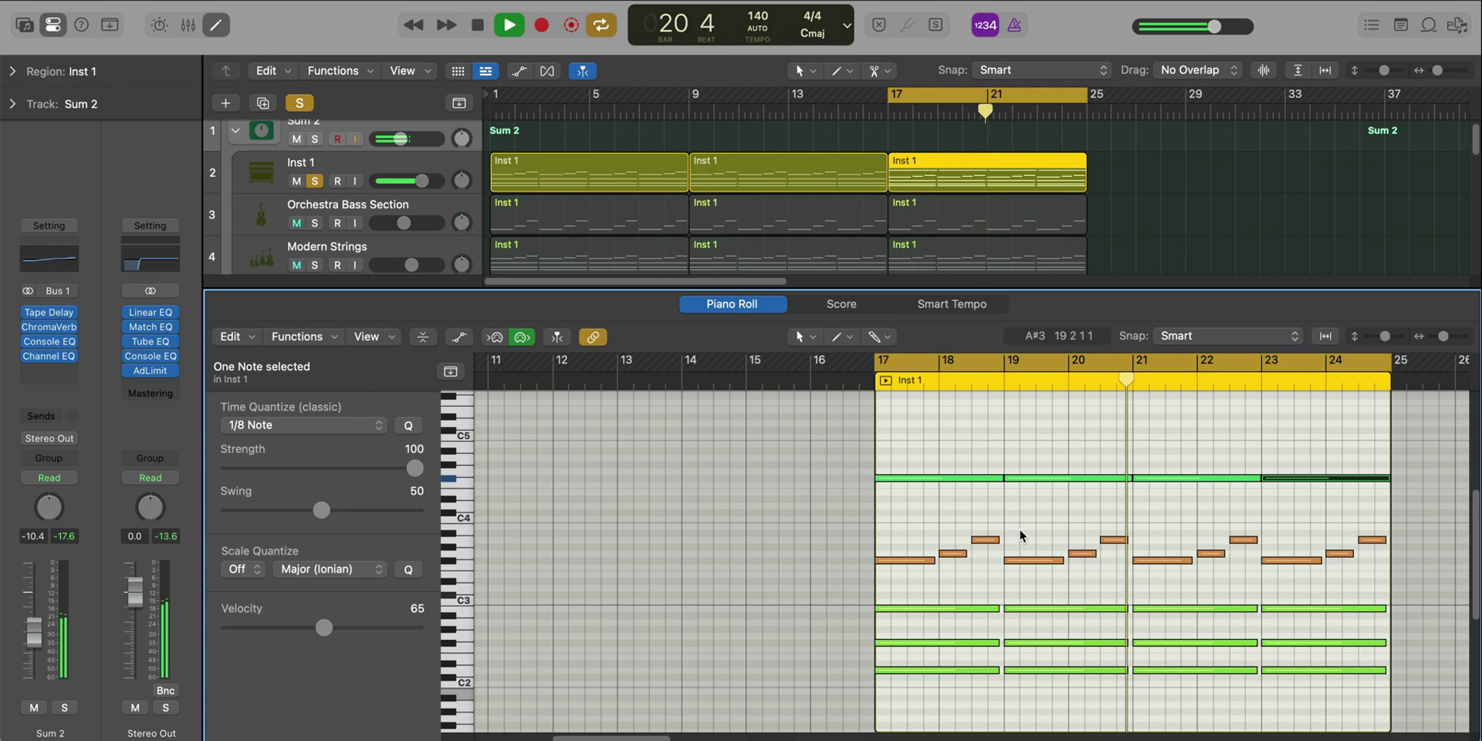
key(e)
key(space)
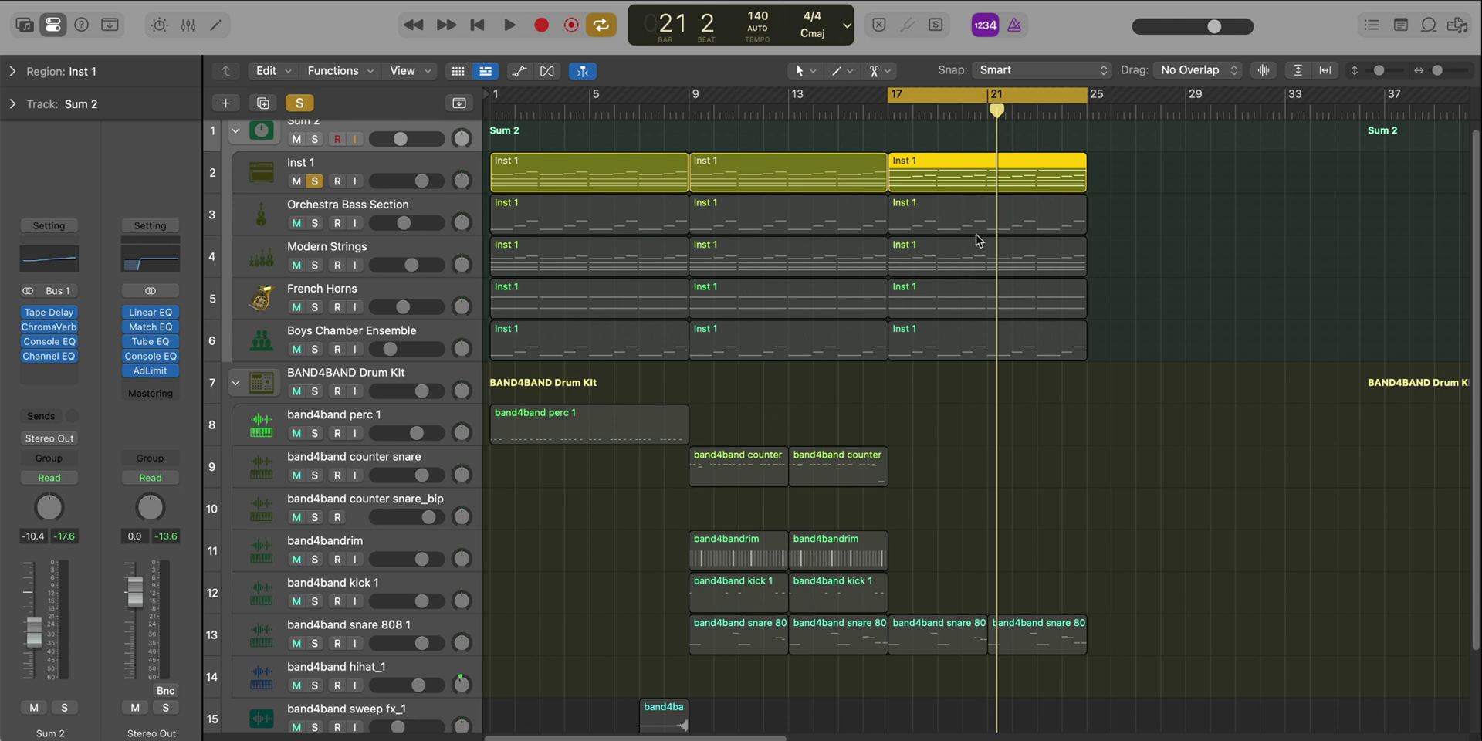
Replace the Modern Strings region at bars 17–24 with a copy of the Inst 1 region, audition both tracks soloed and clear all solos.
click(971, 253)
key(Delete)
drag(976, 169, 974, 249)
click(317, 265)
key(space)
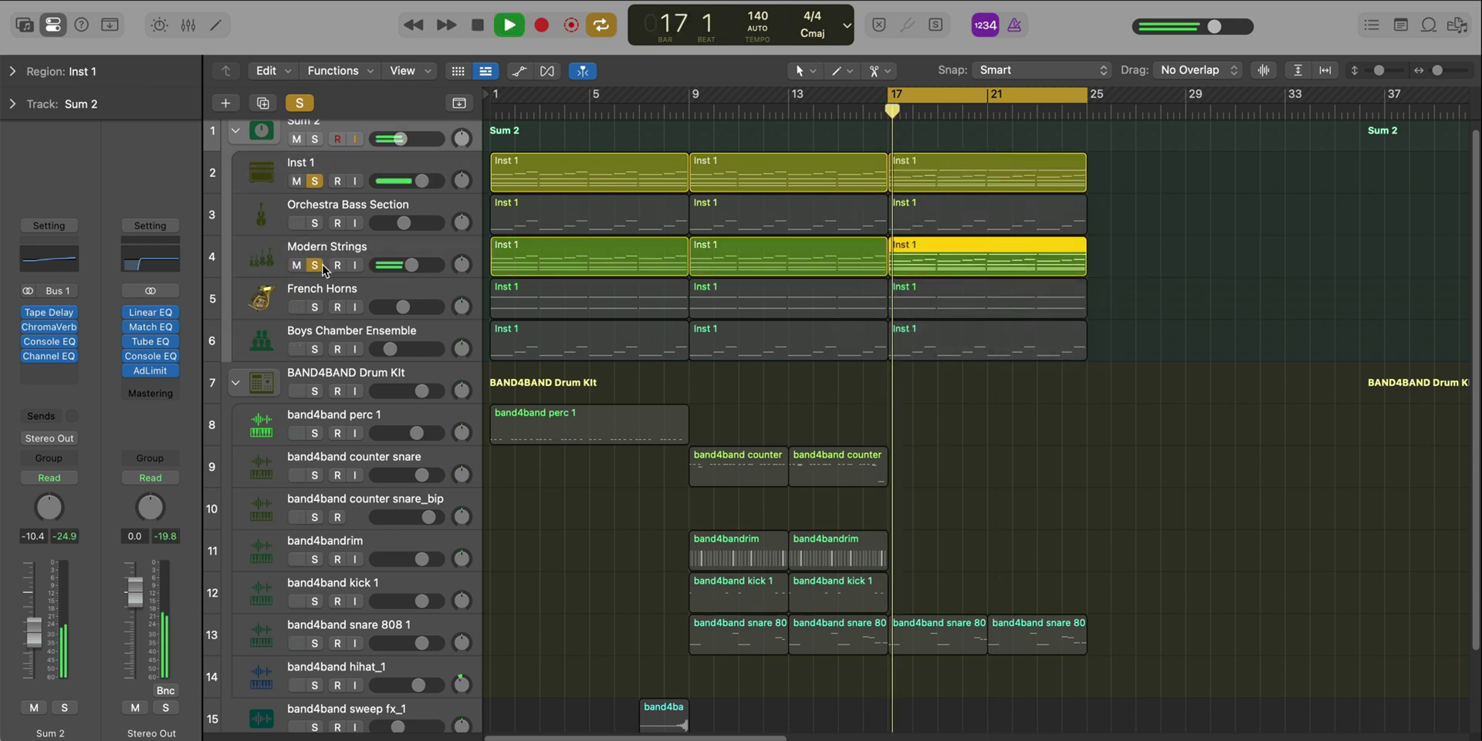
click(299, 103)
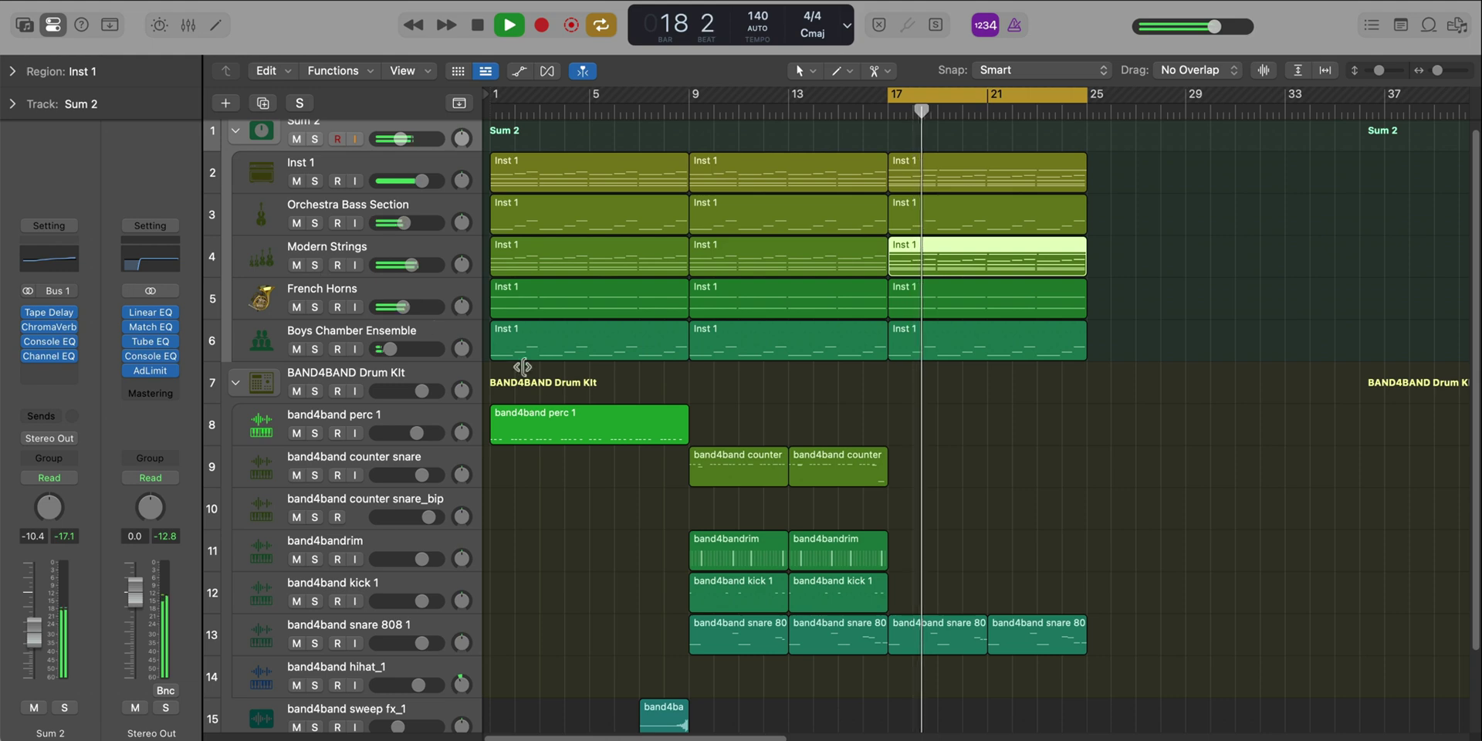
Create an empty region on the band4band perc 1 track at bar 17 and extend it to the end of bar 24.
key(super+Up)
key(super+Up)
key(super+Left)
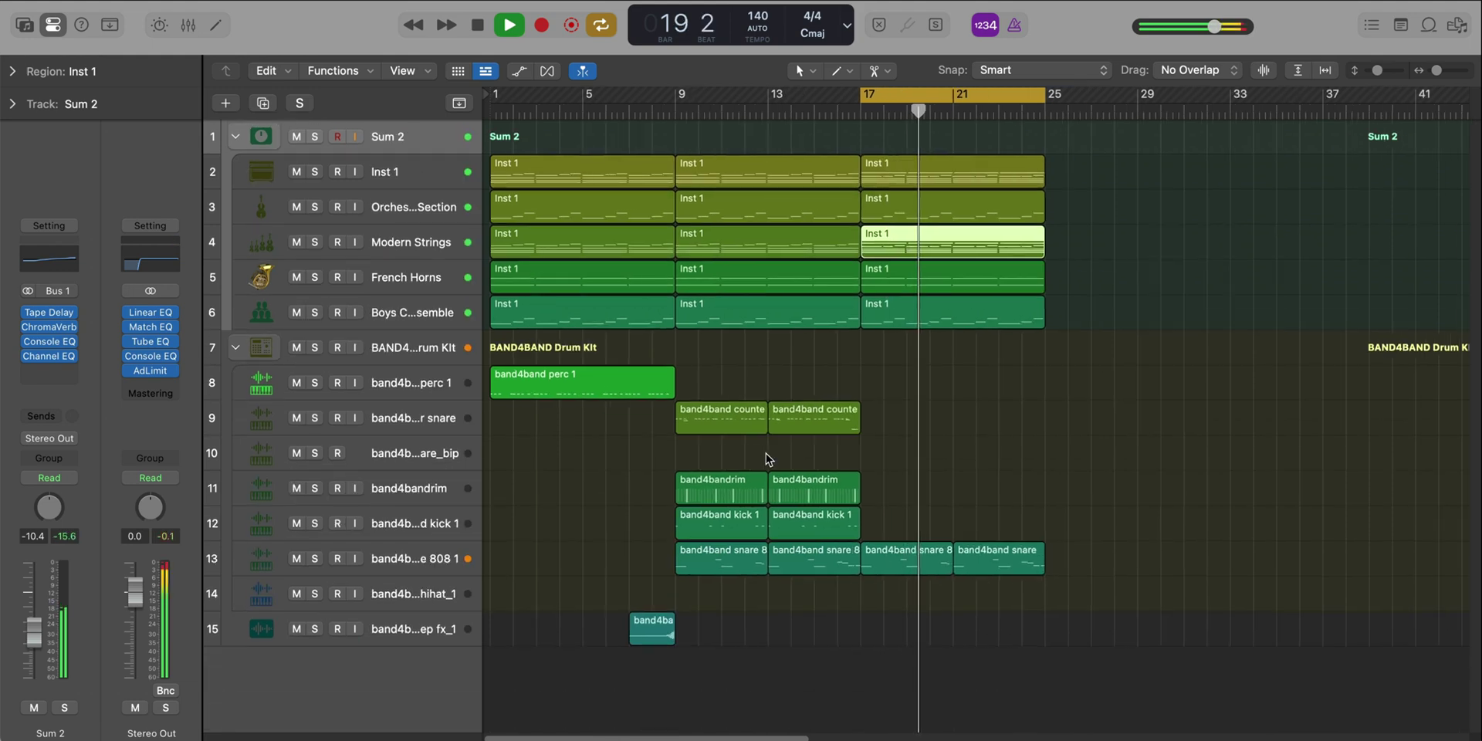
key(space)
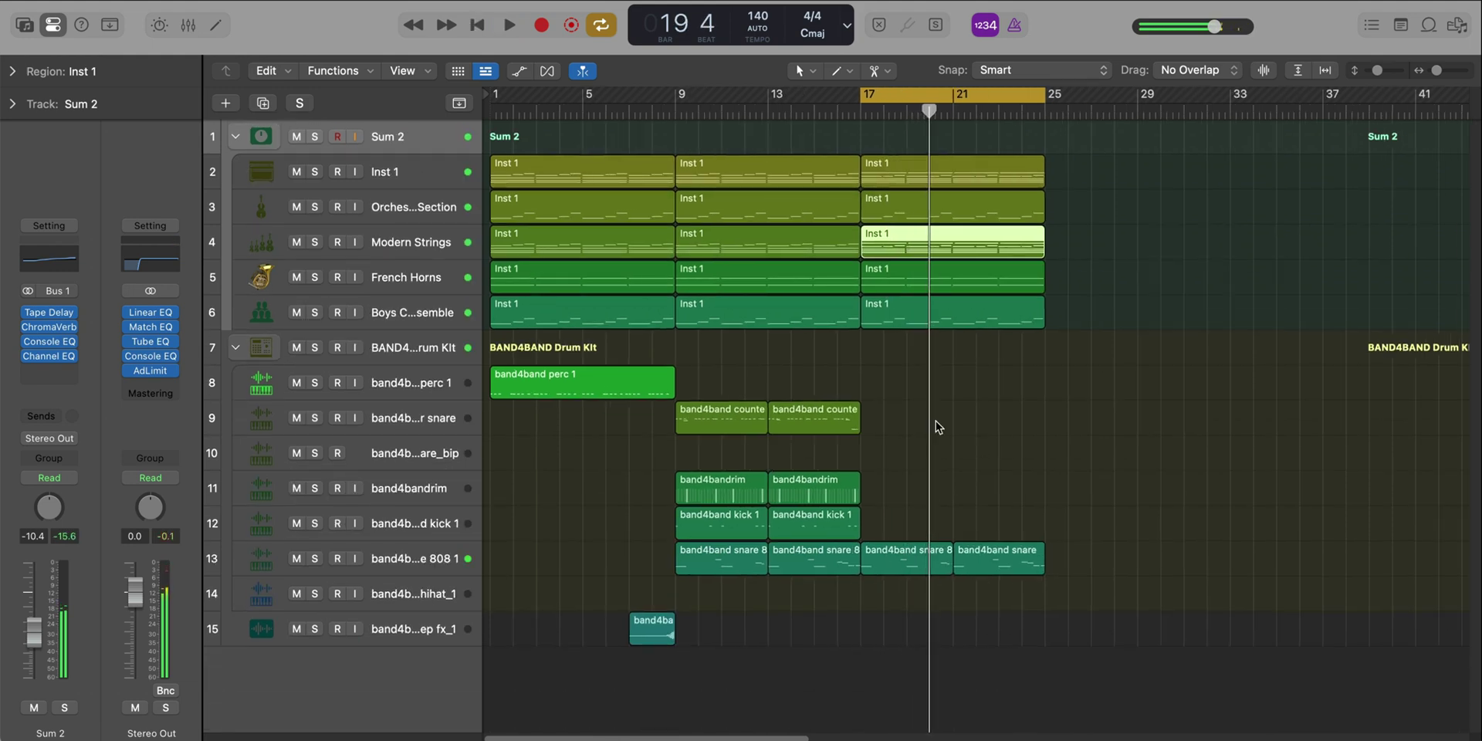
right_click(865, 373)
click(880, 382)
drag(879, 388, 1042, 390)
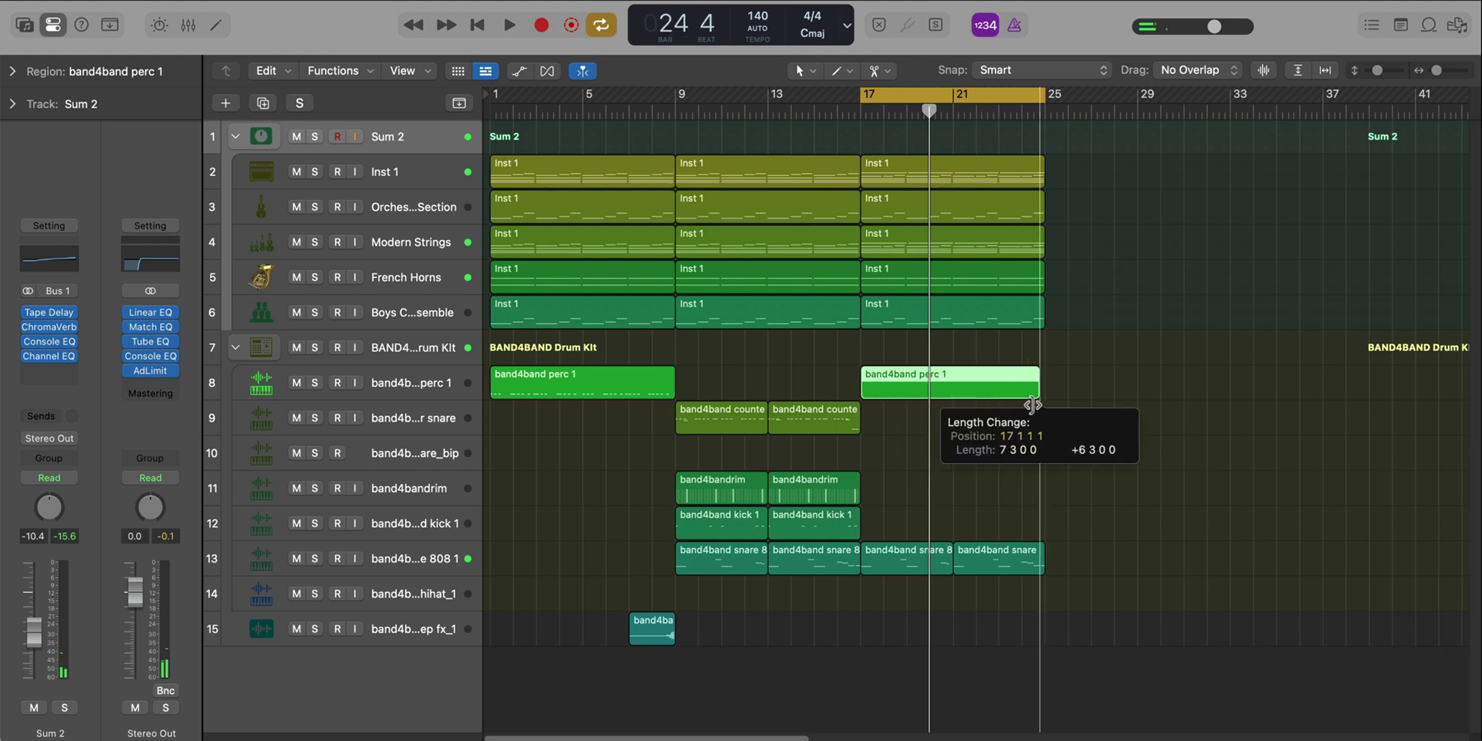
Draw three C3 notes in the first half of bar 17 in the new perc 1 region and set their velocity to 96.
double_click(1027, 386)
super+click(689, 553)
super+click(726, 553)
super+click(765, 553)
drag(844, 566, 532, 505)
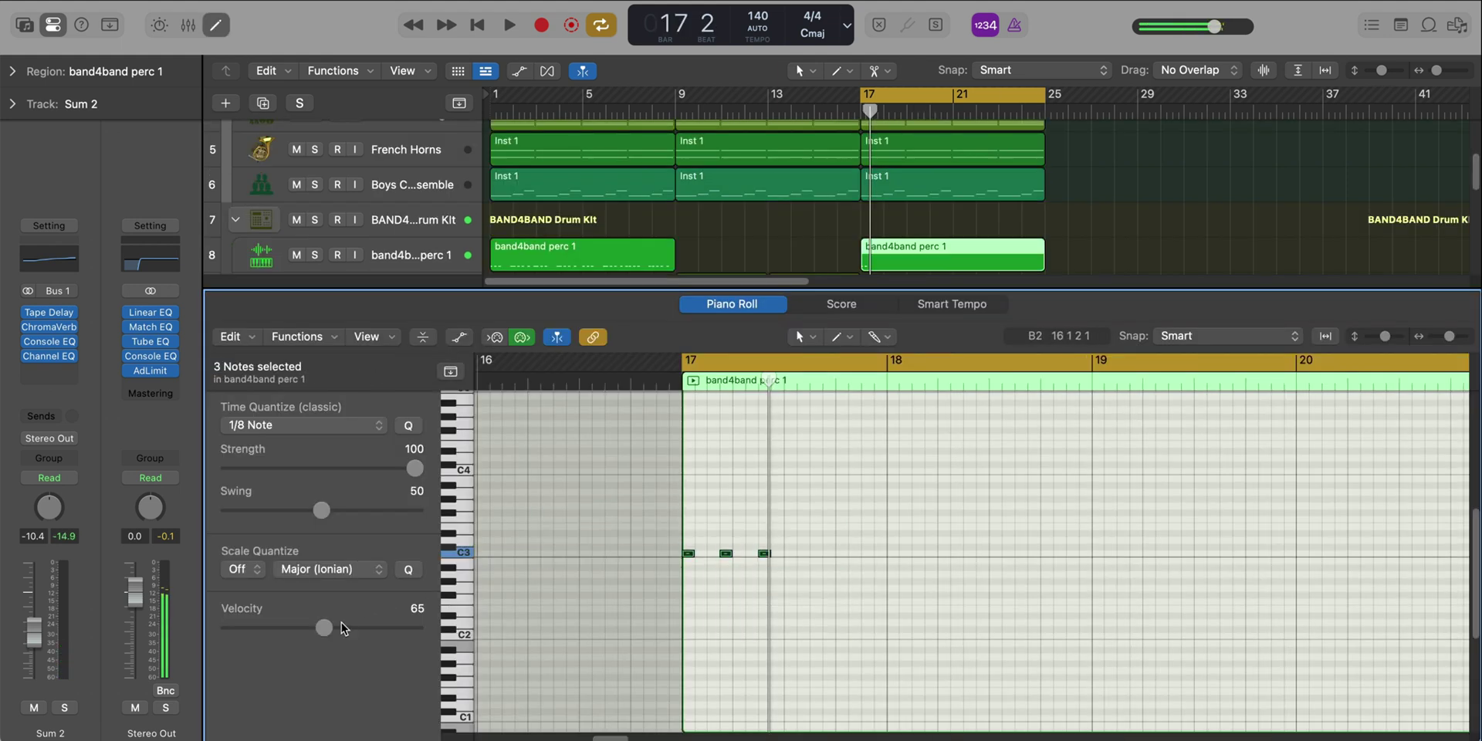
key(space)
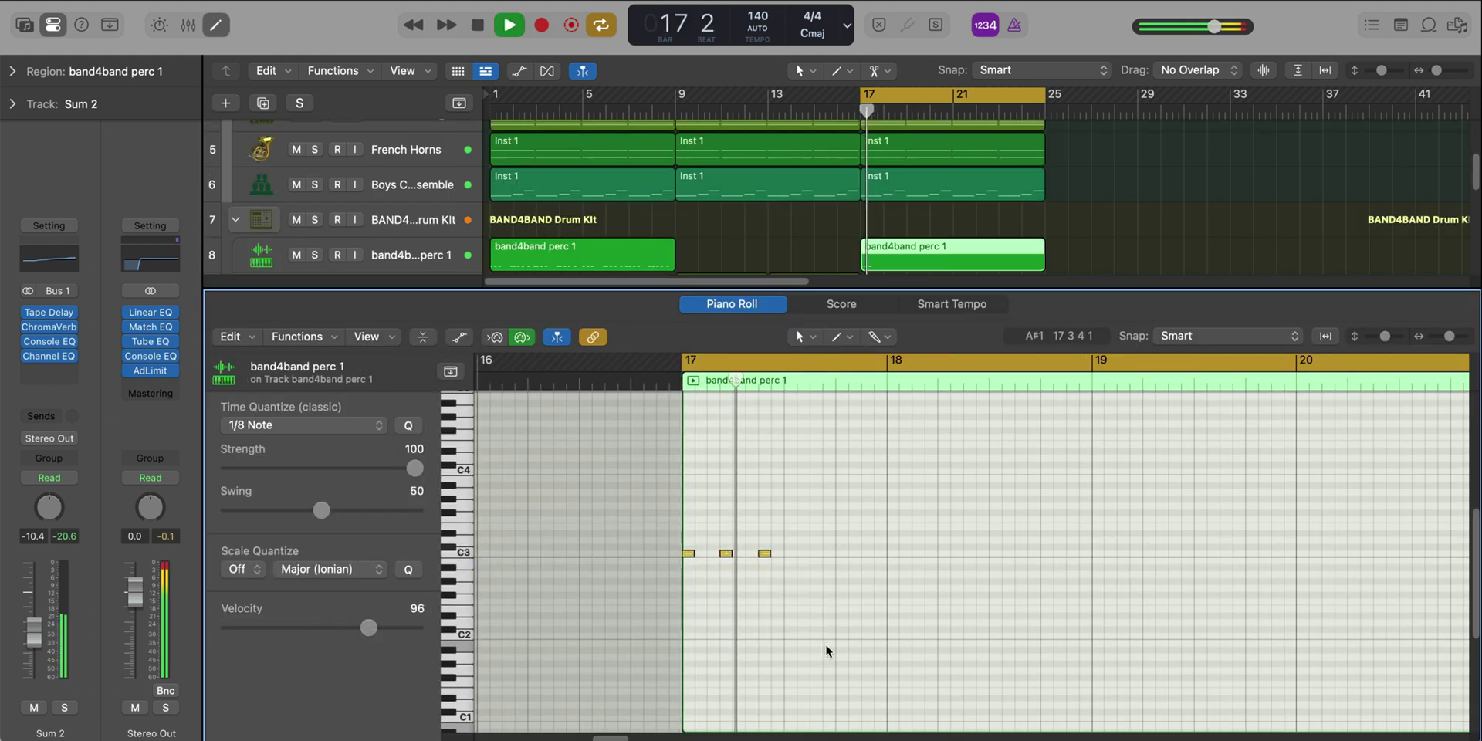
Add a C3 note at the end of bar 18, repeat the two-bar perc pattern through bar 24 and play the result.
super+click(1070, 554)
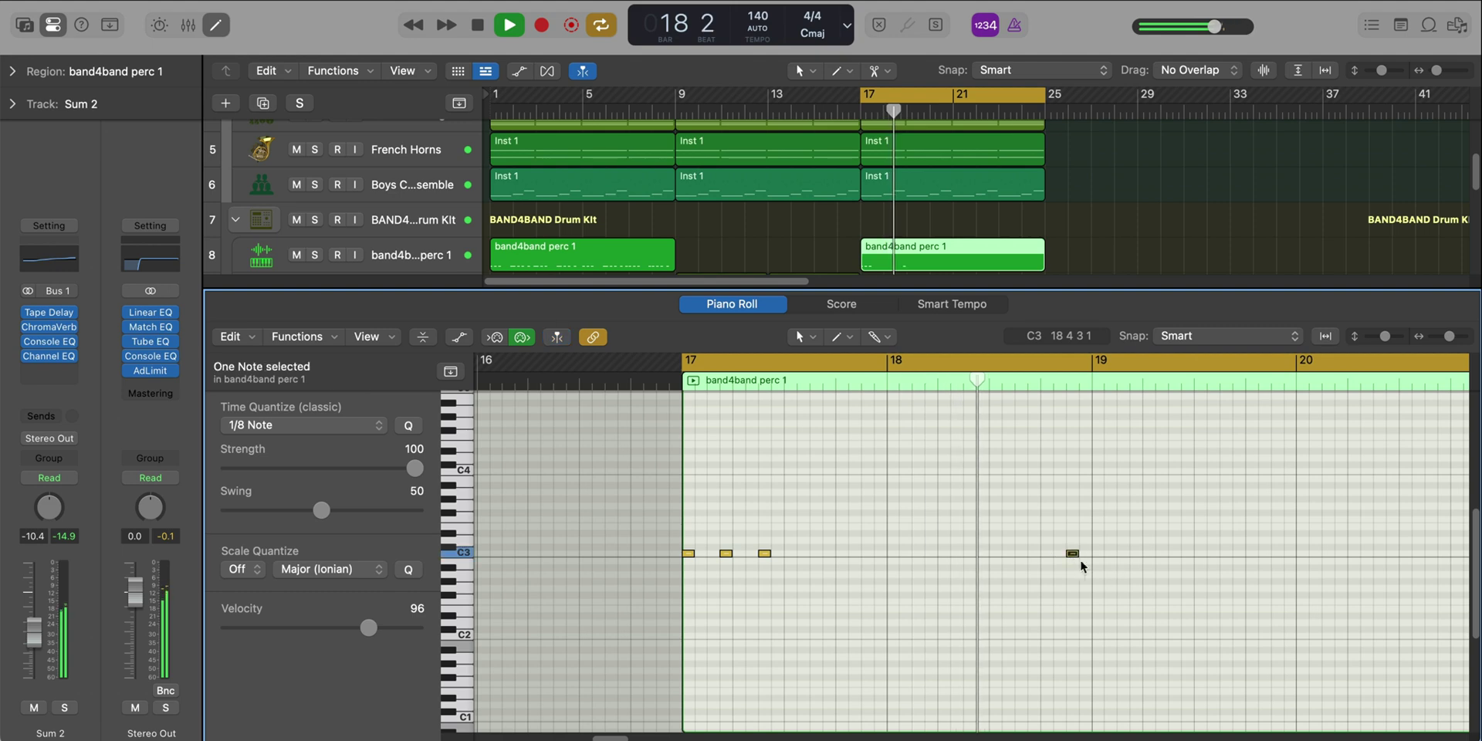
drag(1187, 589, 489, 533)
key(super+r)
scroll(893, 571, down, 5)
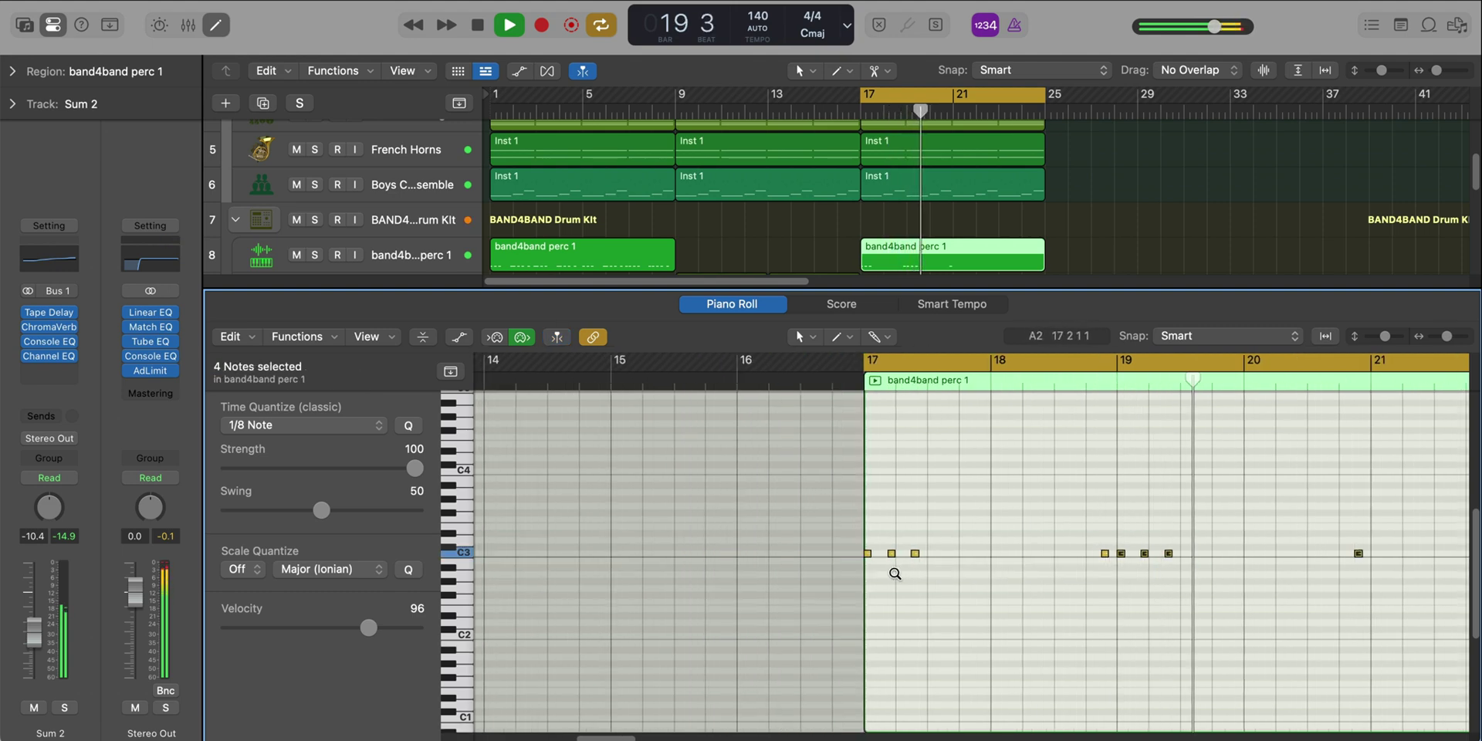
scroll(1045, 580, right, 4)
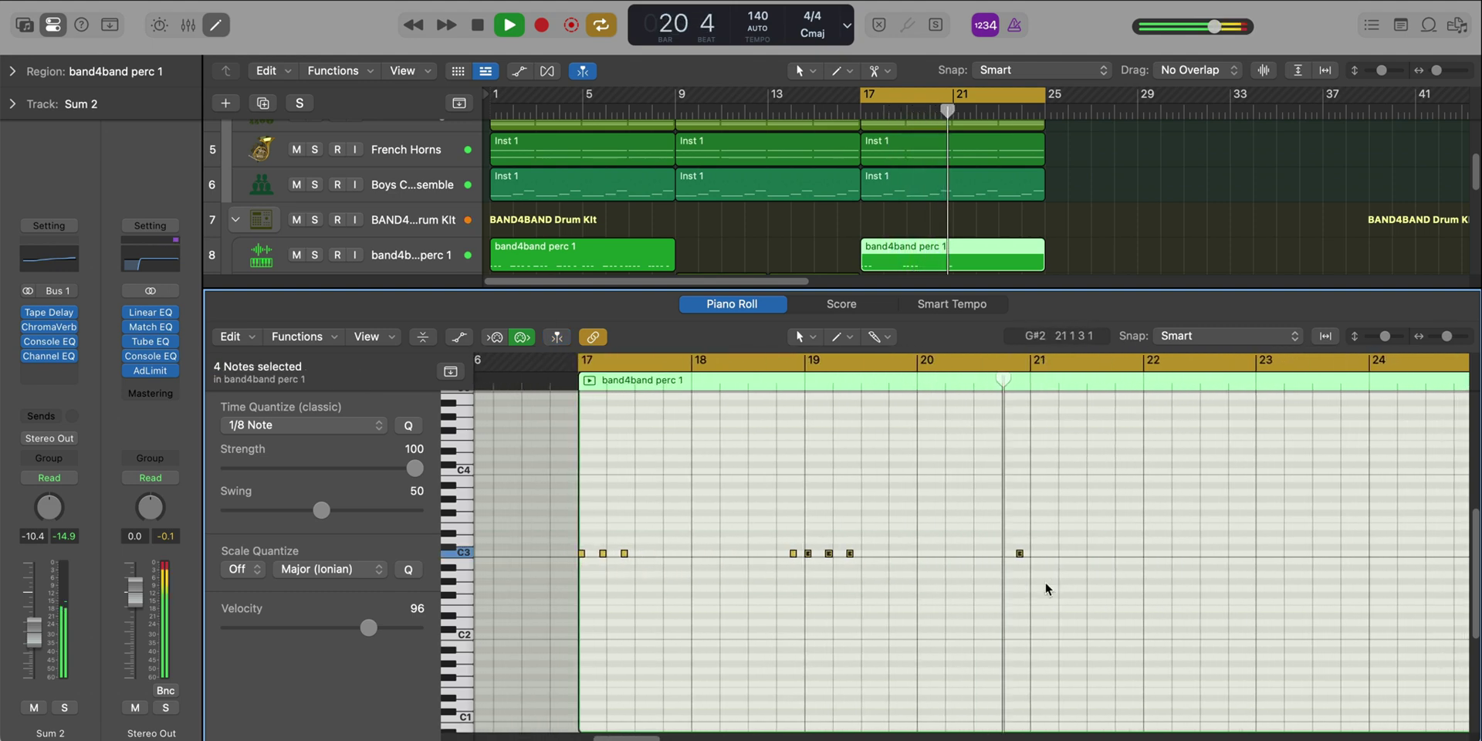
key(space)
drag(1092, 585, 581, 531)
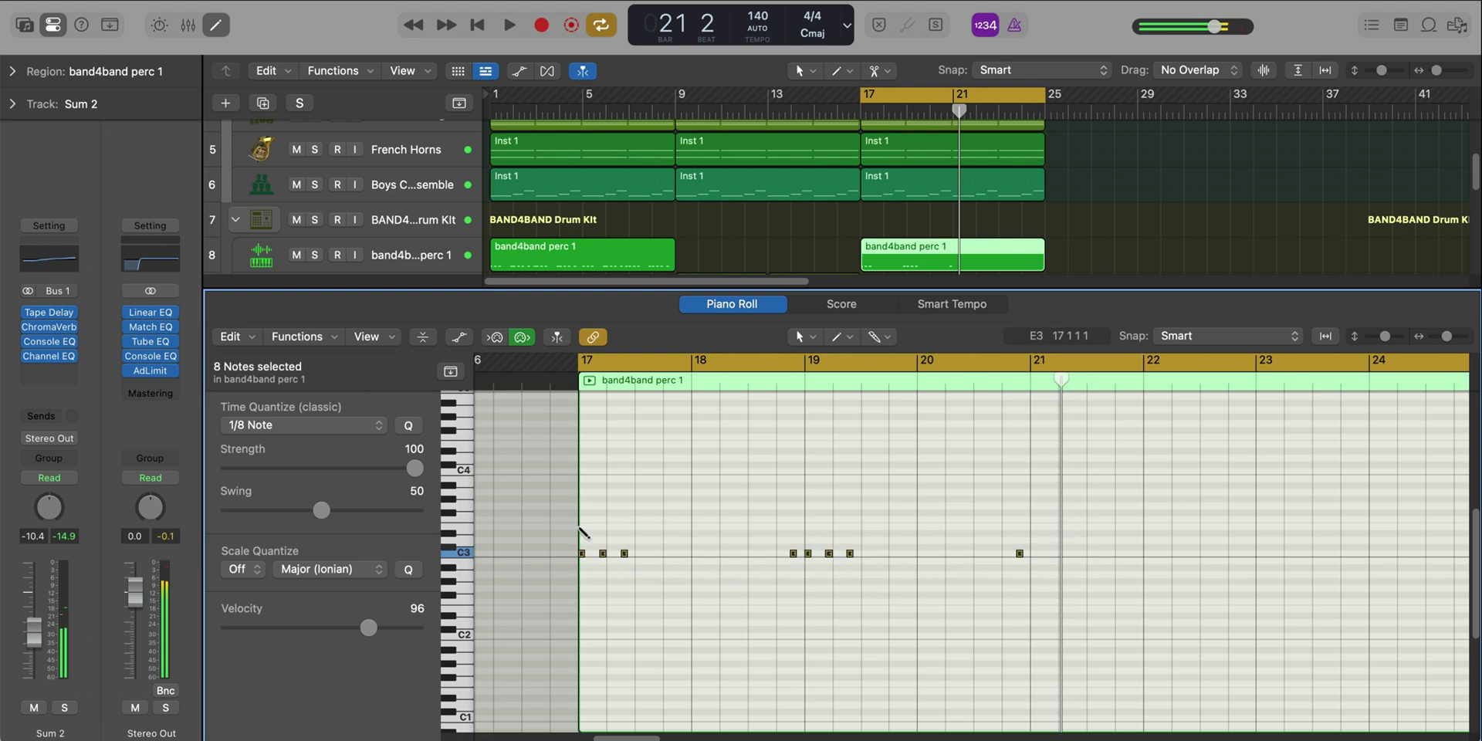
key(e)
key(space)
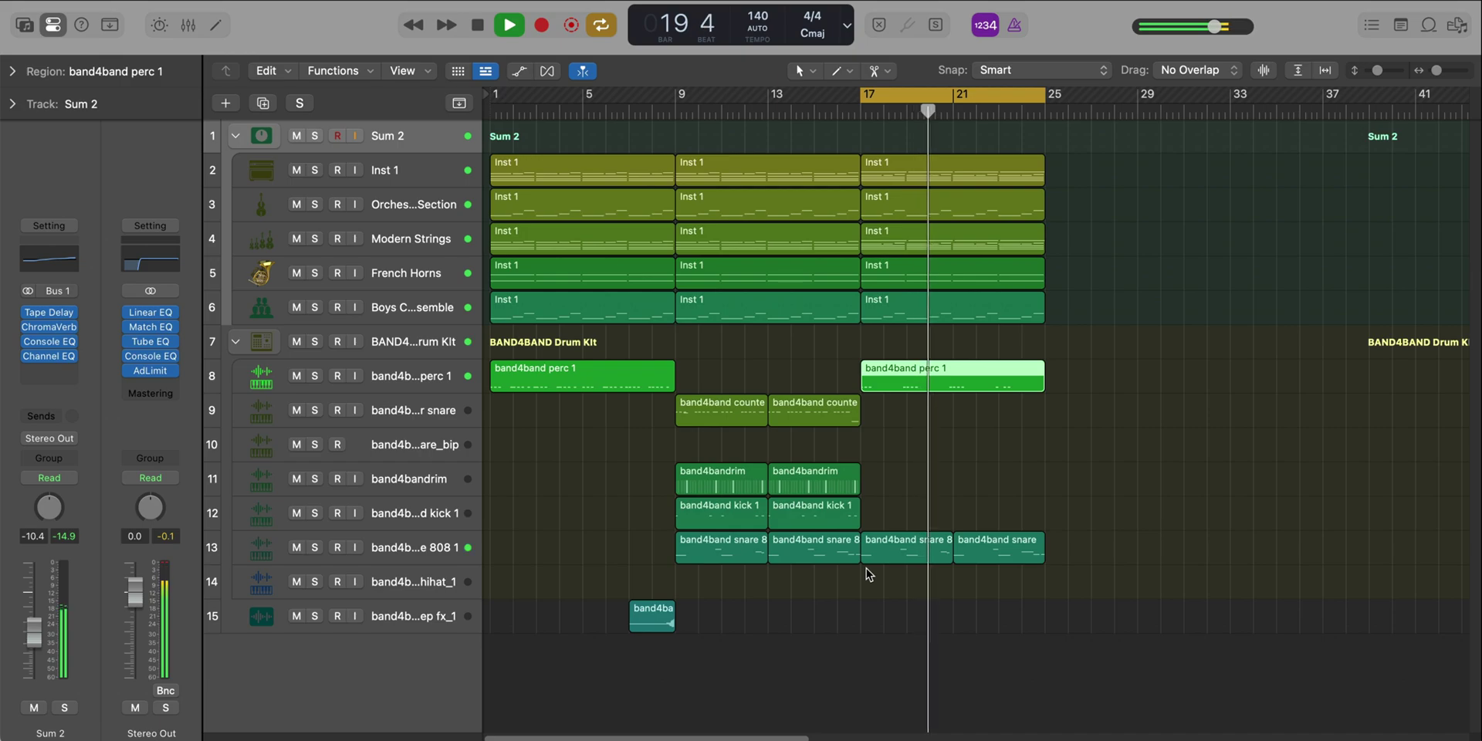
Create a hi-hat region over bars 17–24, draw five C0 notes in the first half of bar 17 and repeat them in the second half.
key(space)
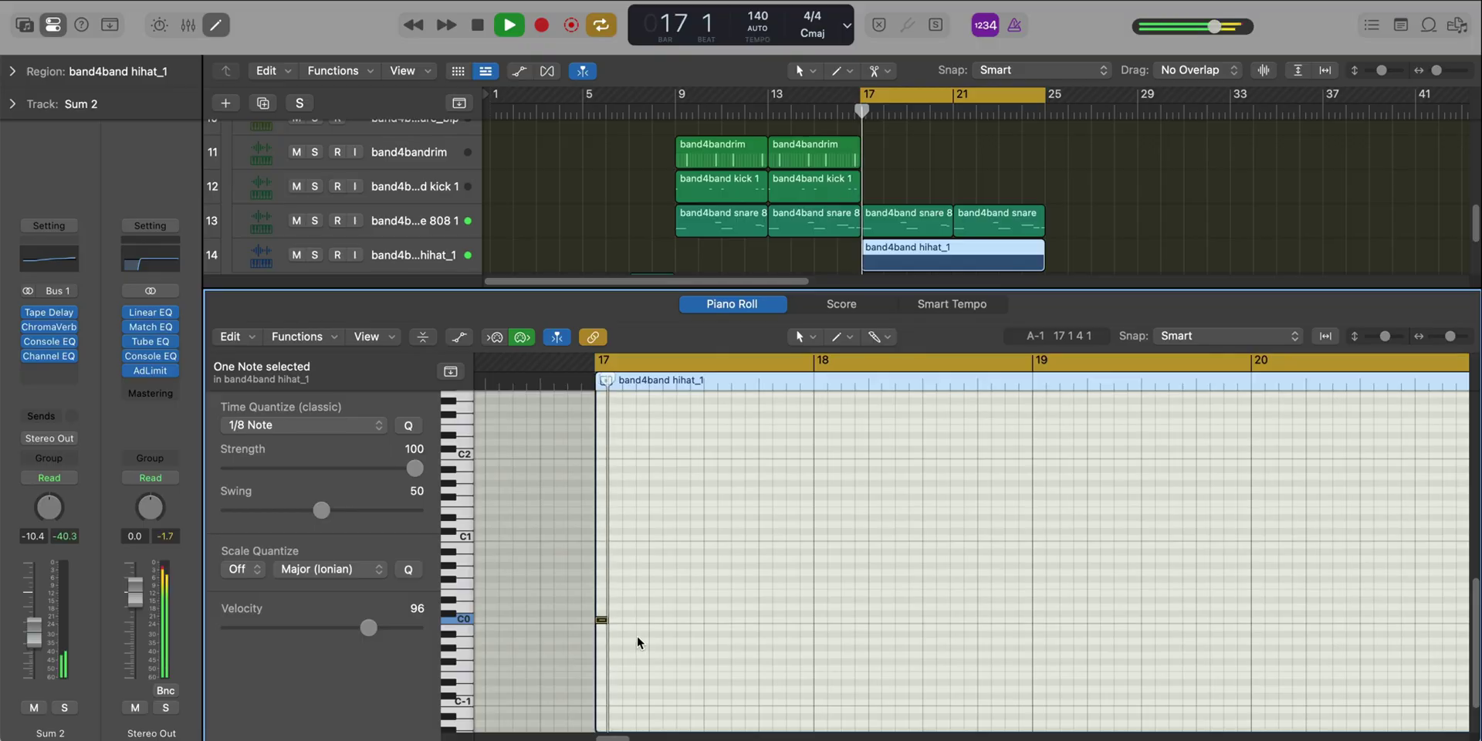
key(space)
key(space)
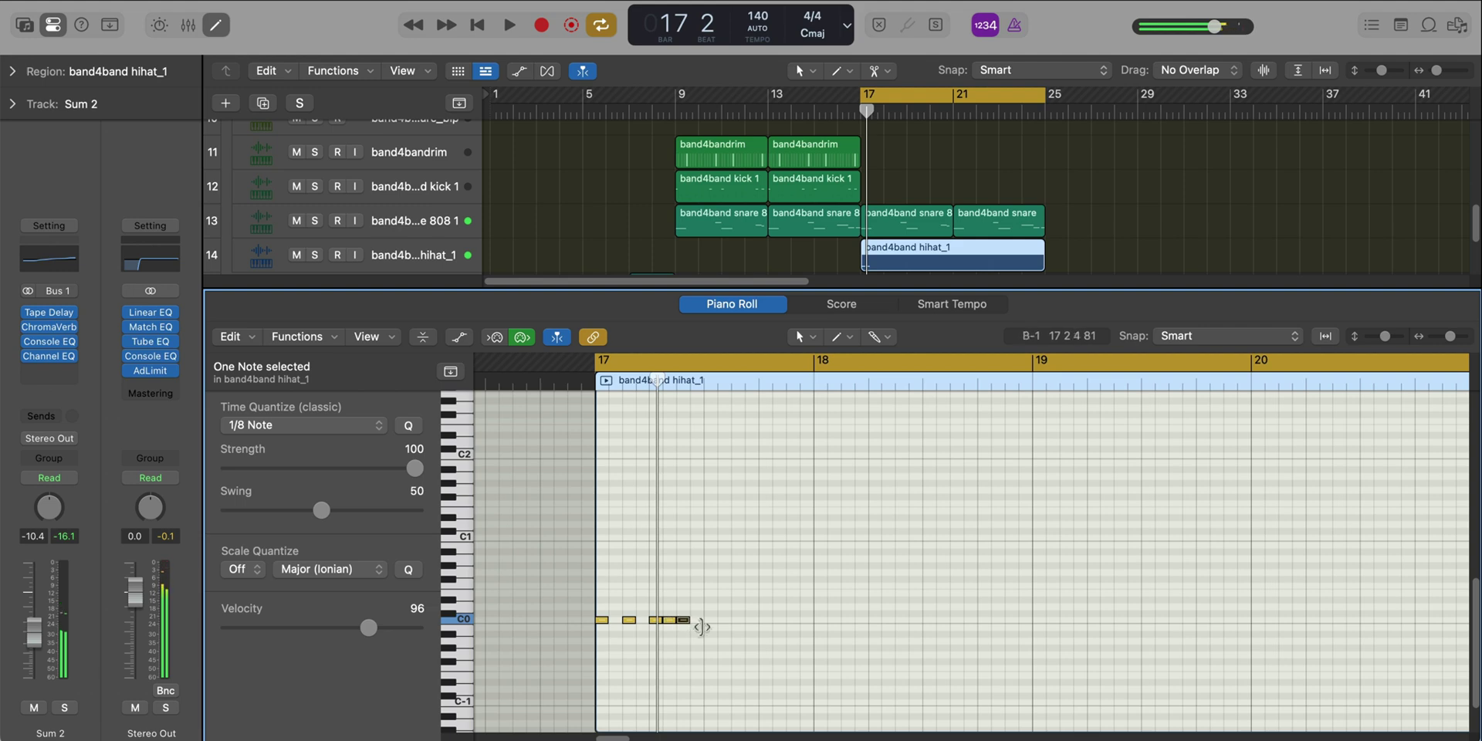
drag(717, 628, 548, 595)
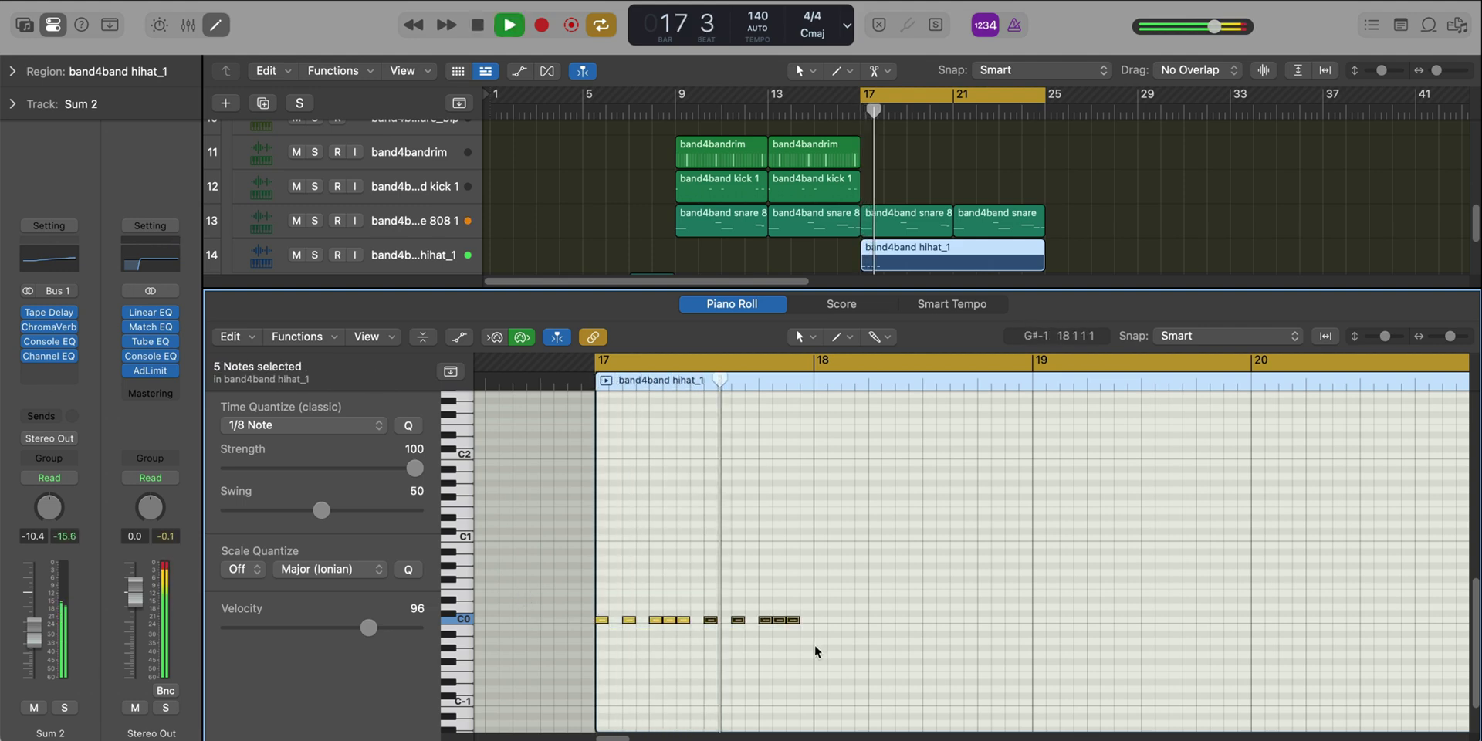
Replace the last three hi-hat notes of bar 17 with two separate C0 notes and play the result.
key(space)
drag(816, 639, 752, 617)
key(Delete)
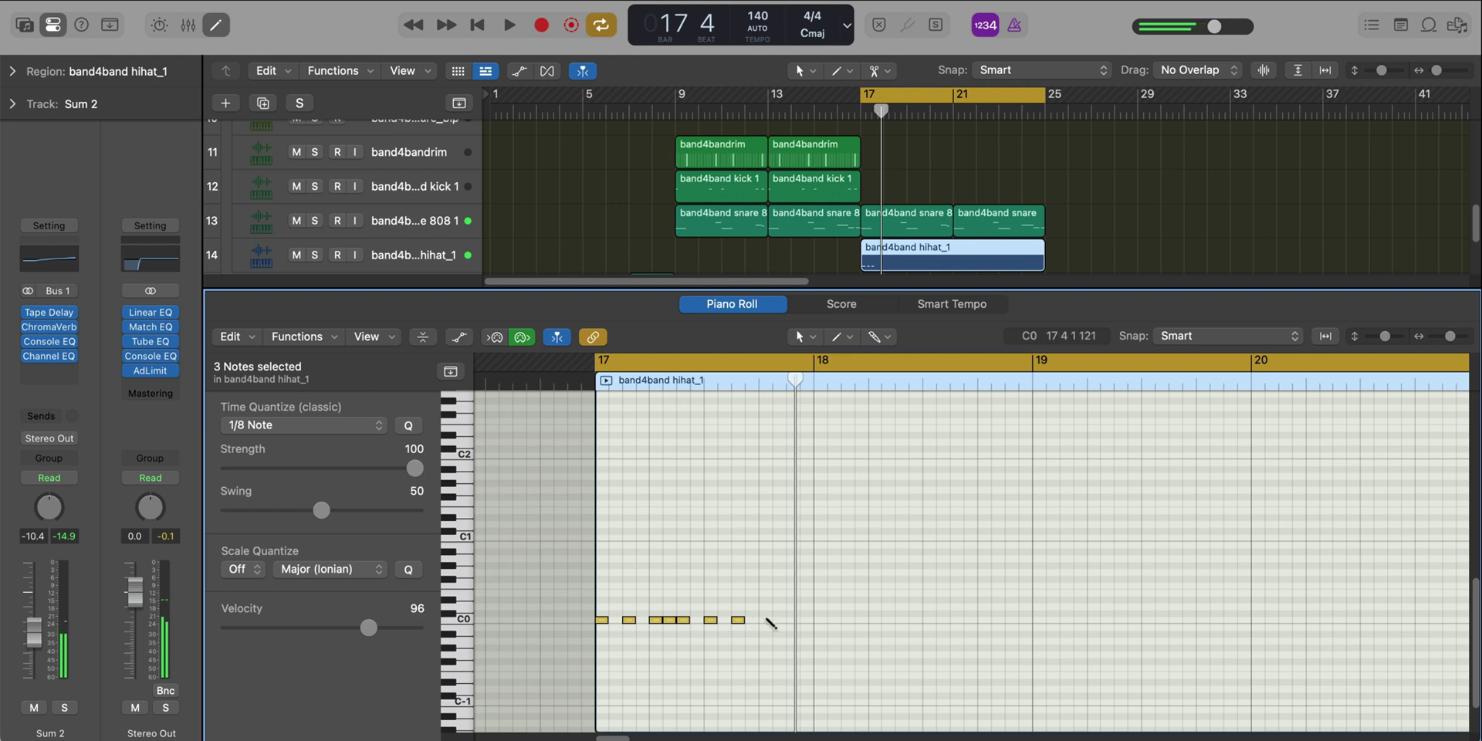
super+click(765, 619)
key(space)
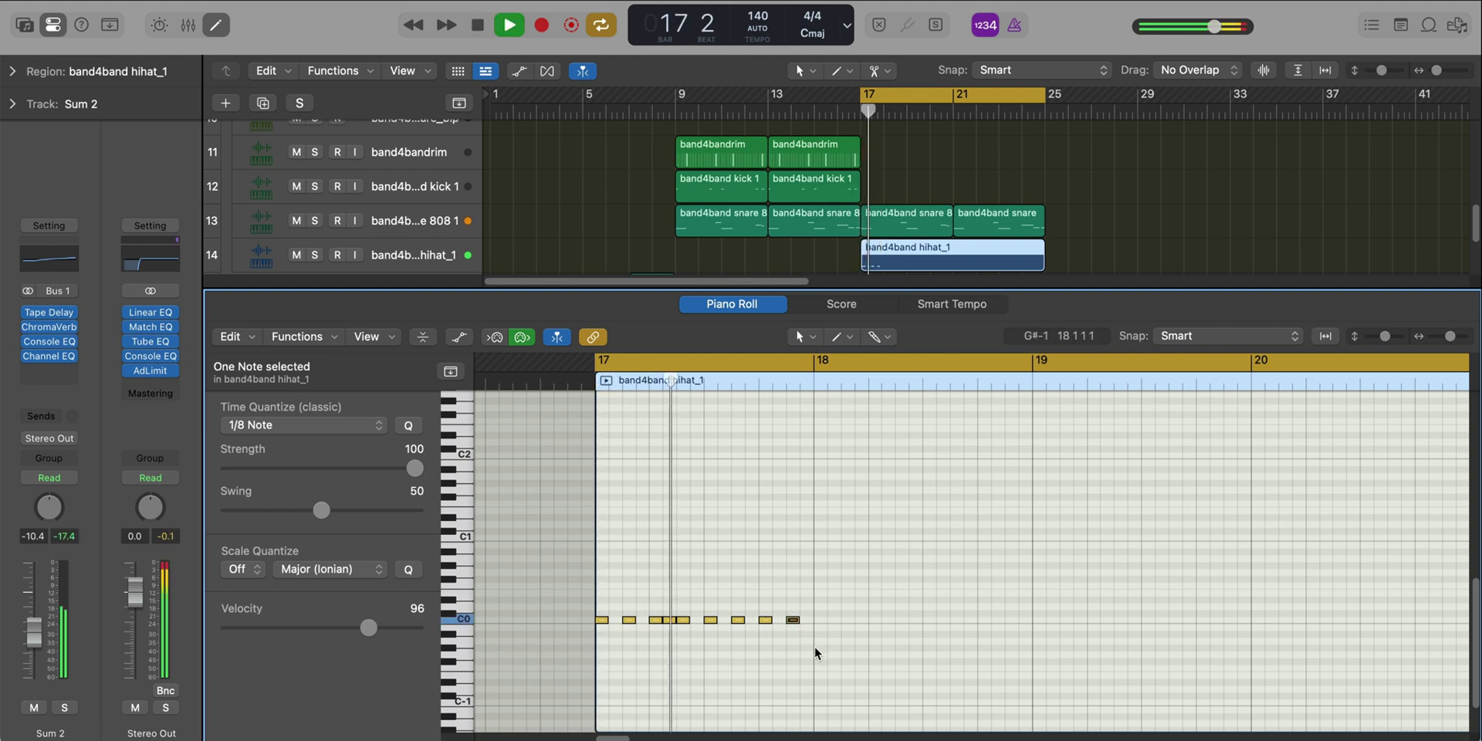
Try repeating the last four hi-hat notes of bar 17 at the start of bar 18, and delete the copies.
key(space)
drag(836, 643, 697, 596)
key(super+c)
key(super+v)
key(space)
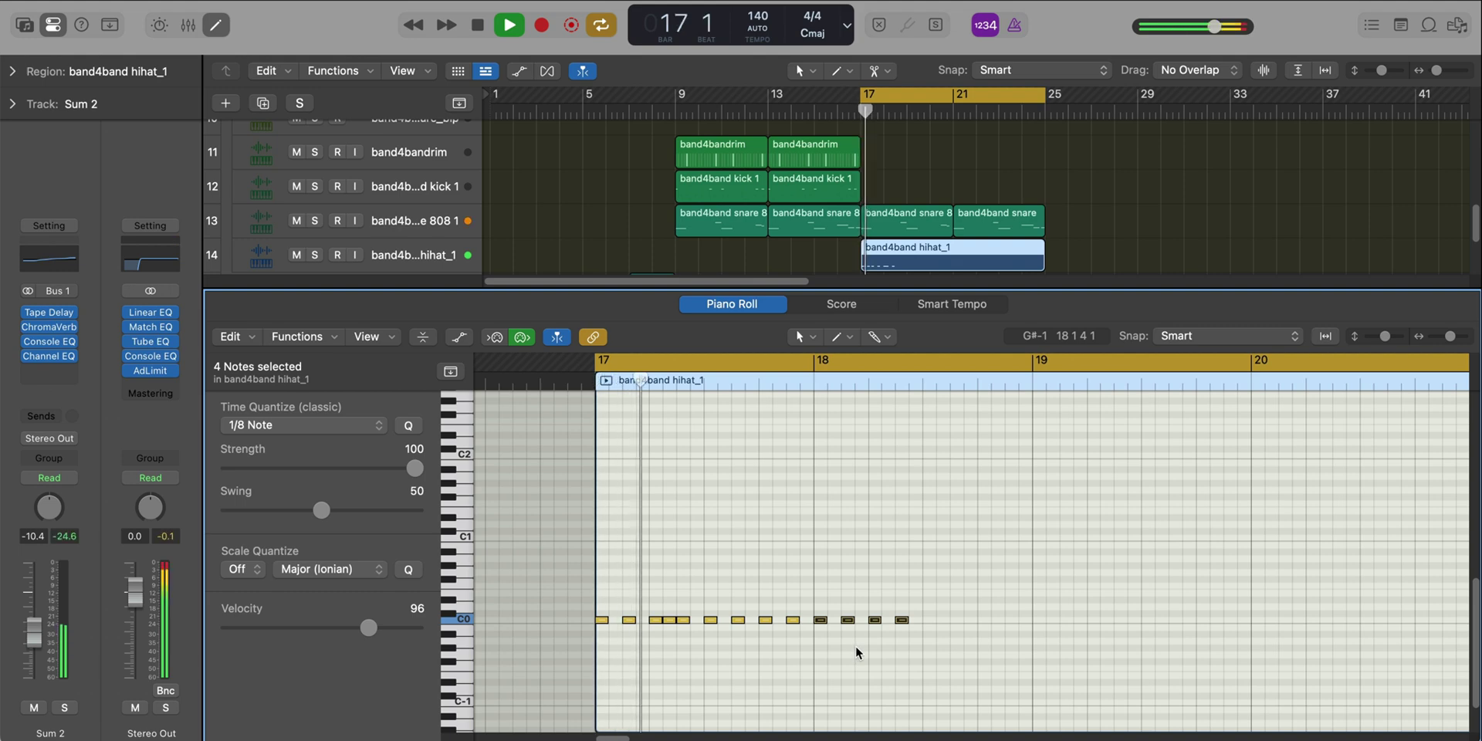
key(space)
drag(951, 649, 818, 593)
key(Delete)
Copy all nine hi-hat notes of bar 17 to bar 18 and play the result.
drag(843, 649, 584, 566)
key(super+c)
key(super+v)
key(space)
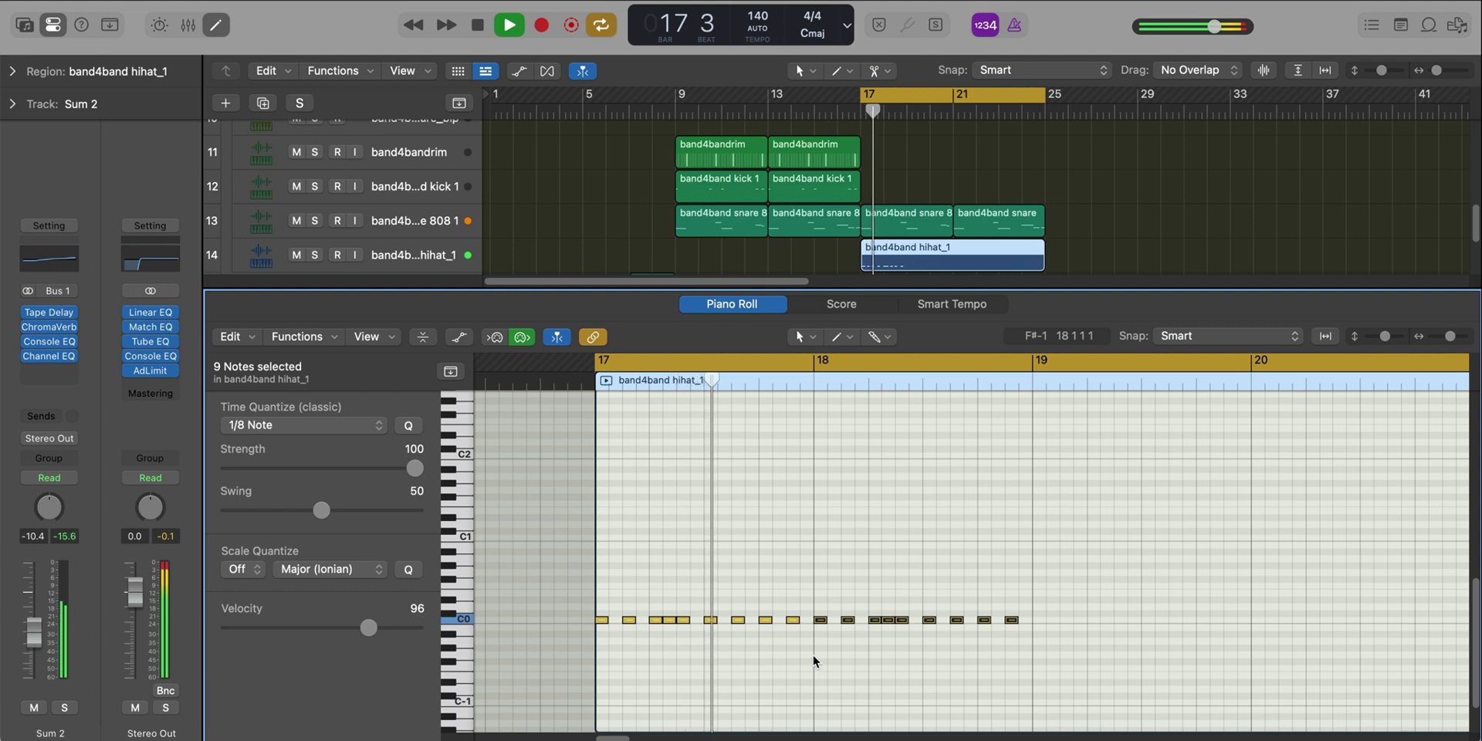
Repeat the two-bar hi-hat pattern through bar 24, set the Sum 2 track's volume to -8.2 dB and close the Piano Roll.
scroll(814, 659, down, 1)
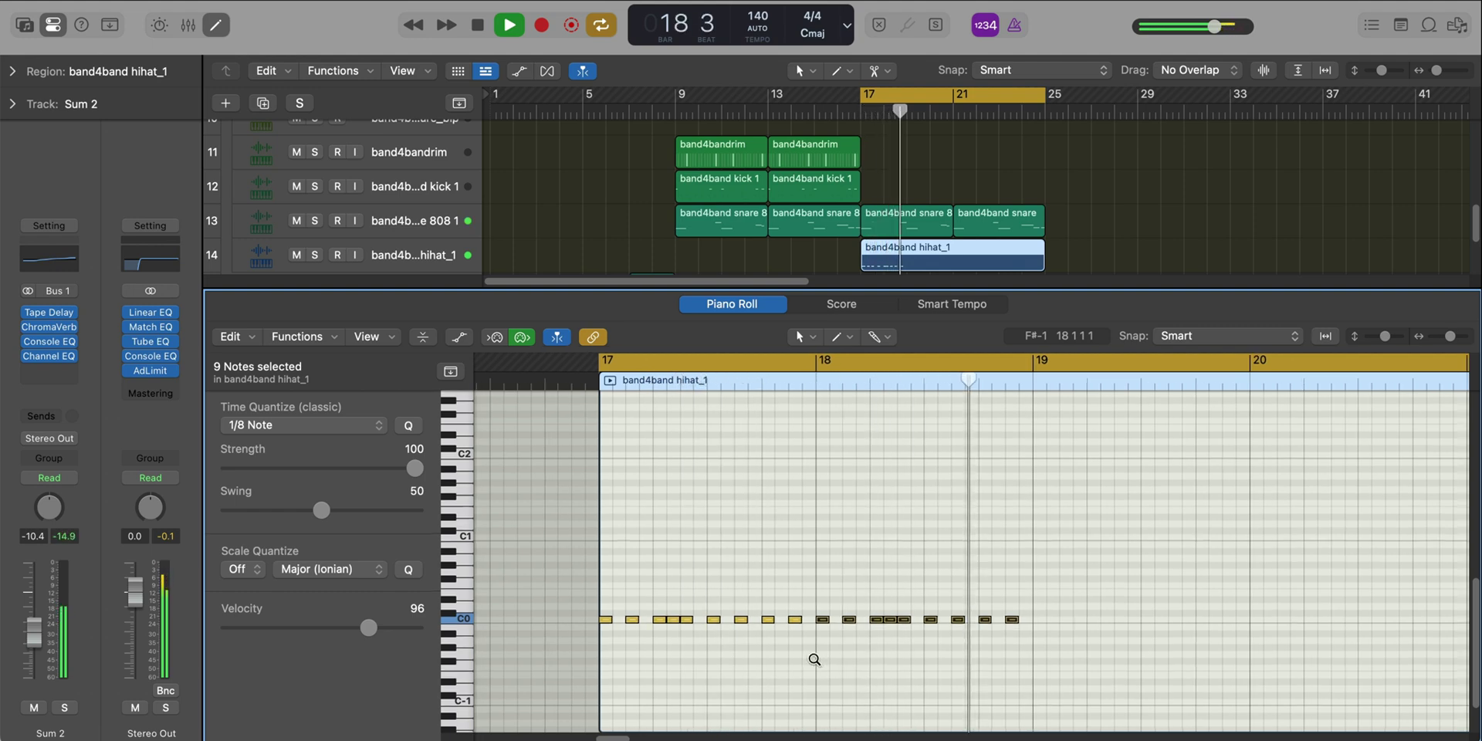
drag(1221, 660, 585, 596)
key(super+r)
key(super+Left)
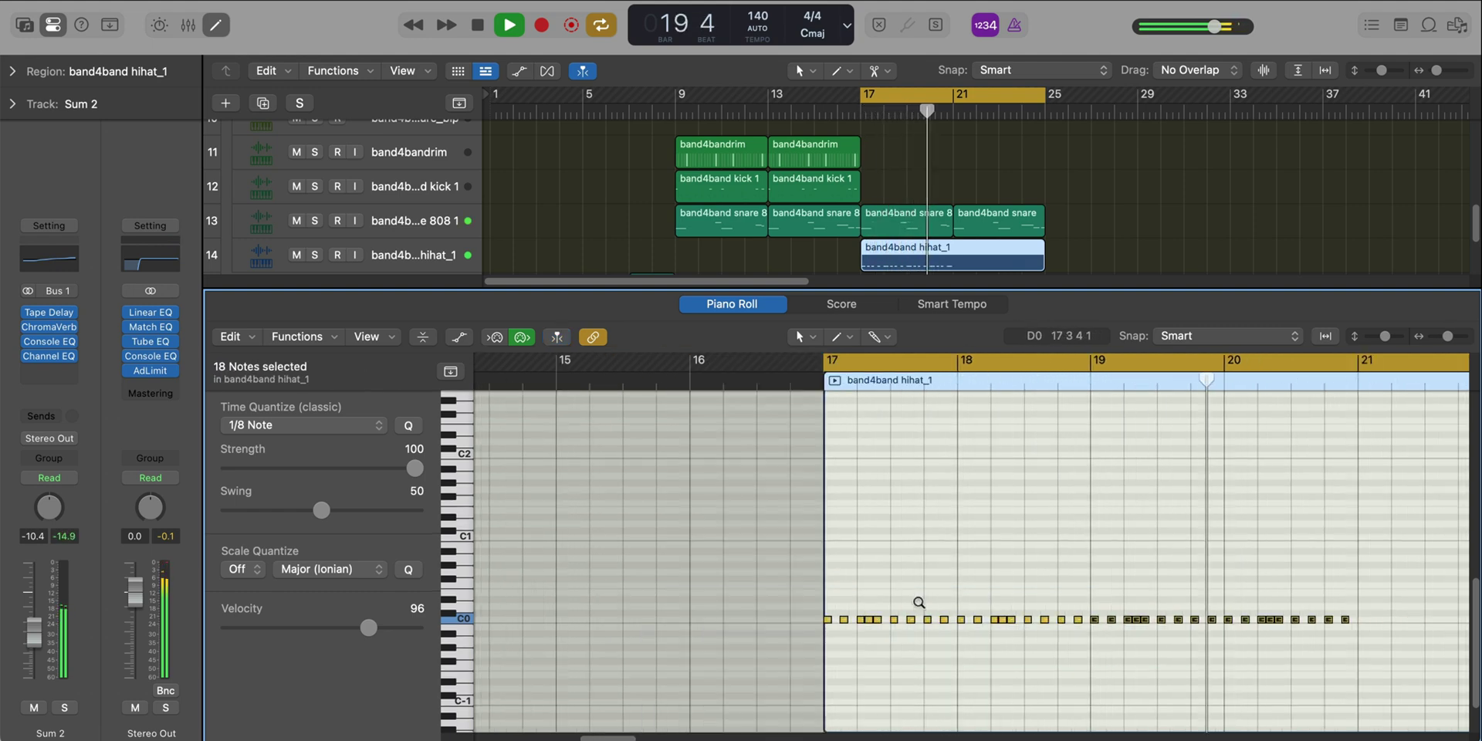
key(super+Left)
key(super+Left)
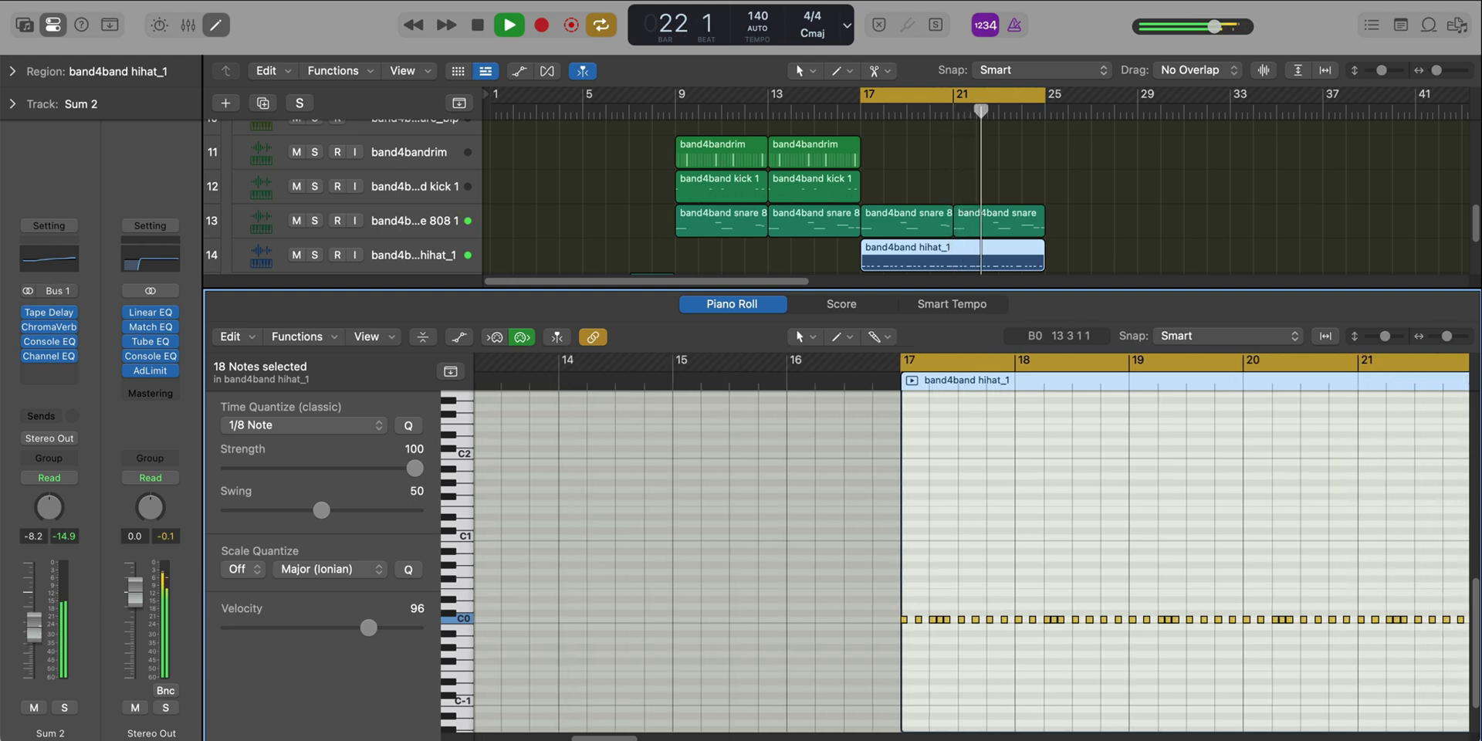
key(p)
key(super+Left)
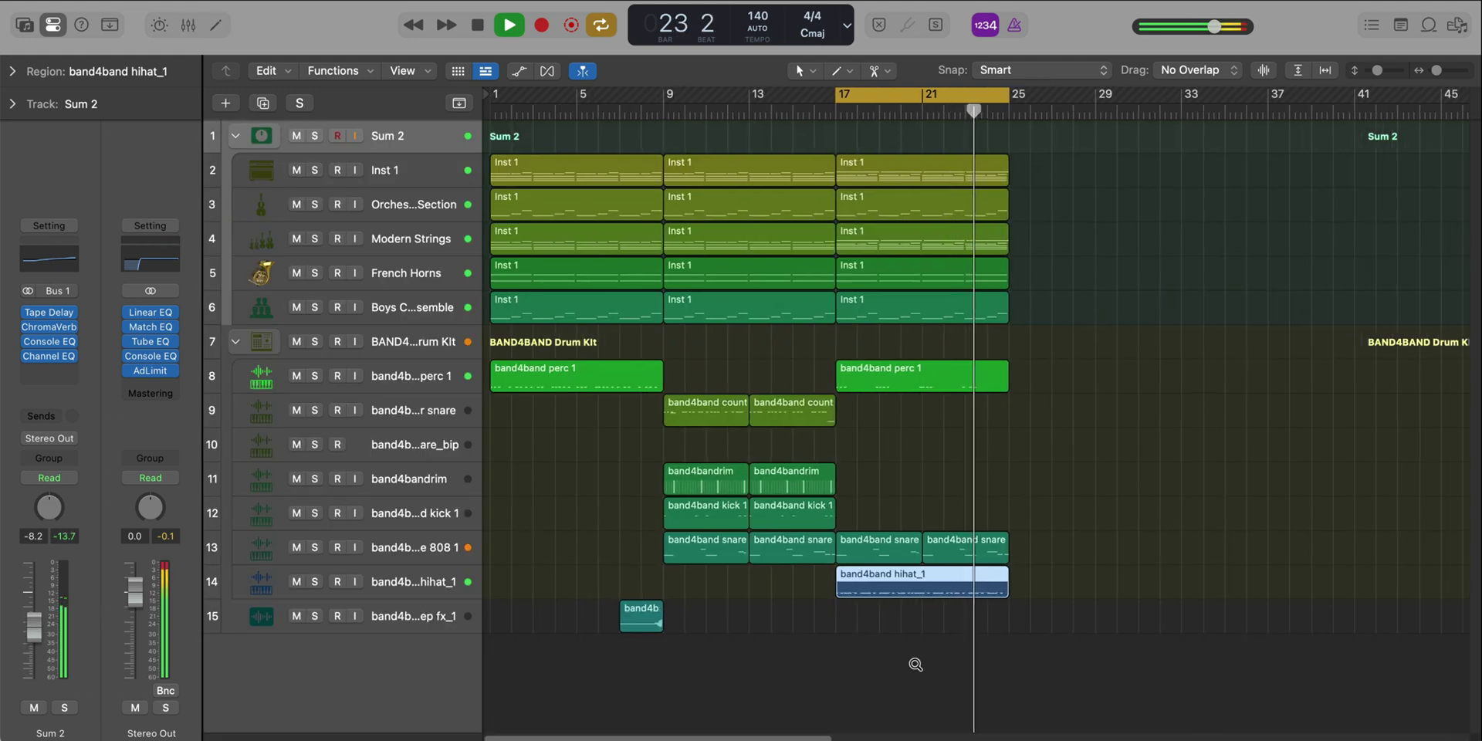
Turn off cycle mode and copy the instrument and drum regions of bars 9–16 to bar 25.
key(c)
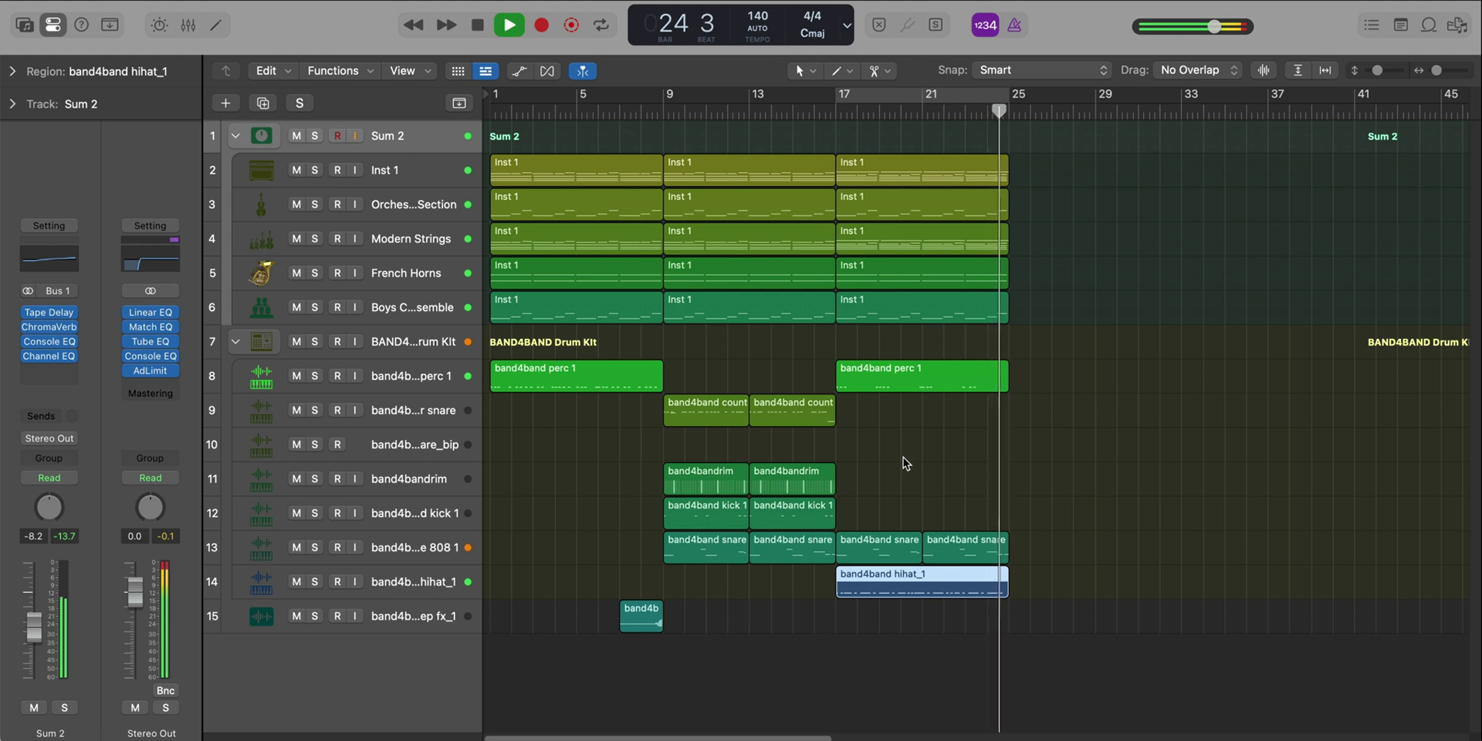
drag(806, 593, 1060, 185)
key(space)
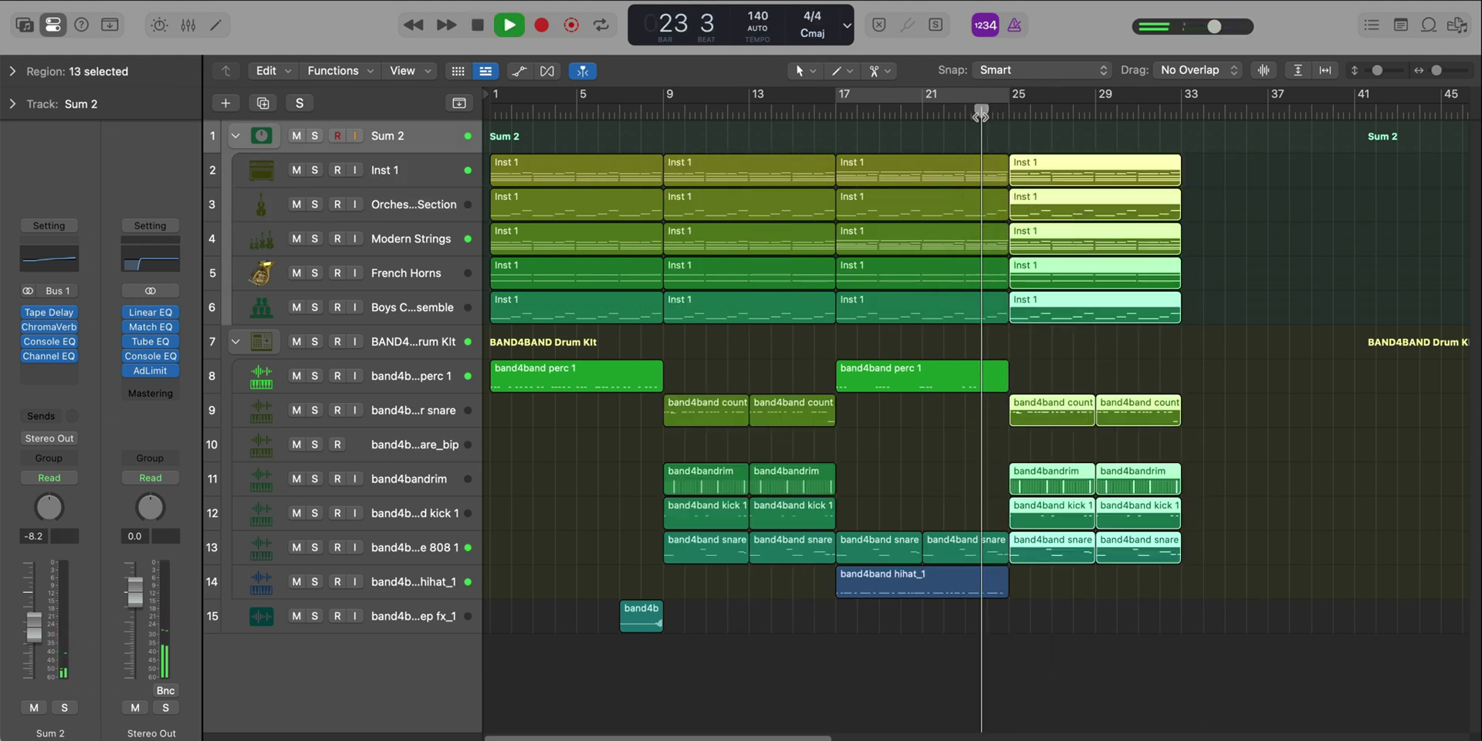